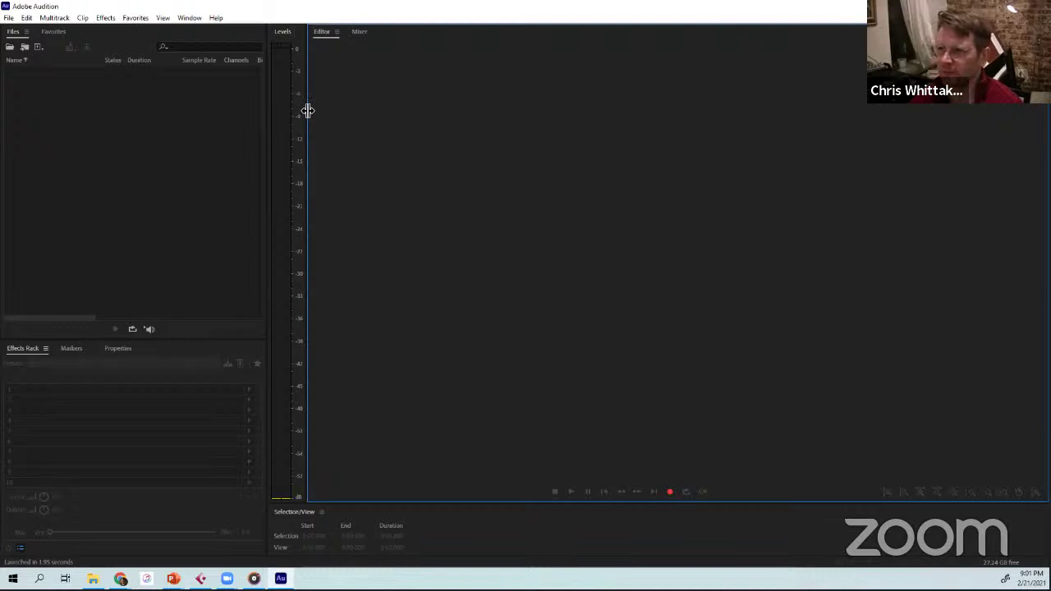
- Start a new audio file and name it with the owner's first name in possessive form followed by "File"
left_click(9, 18)
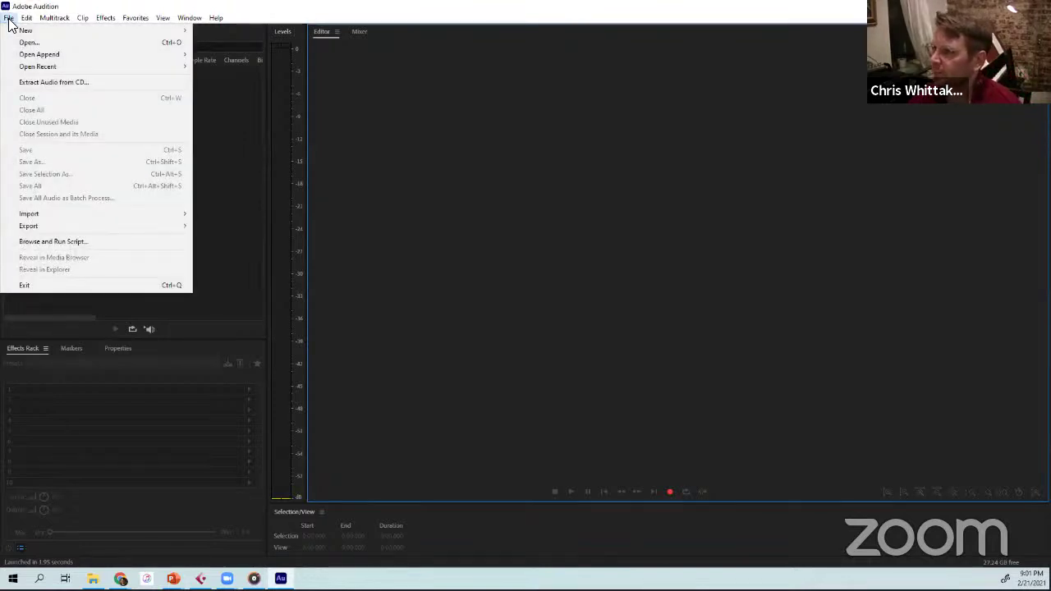
mouse_move(143, 24)
mouse_move(9, 18)
mouse_move(179, 31)
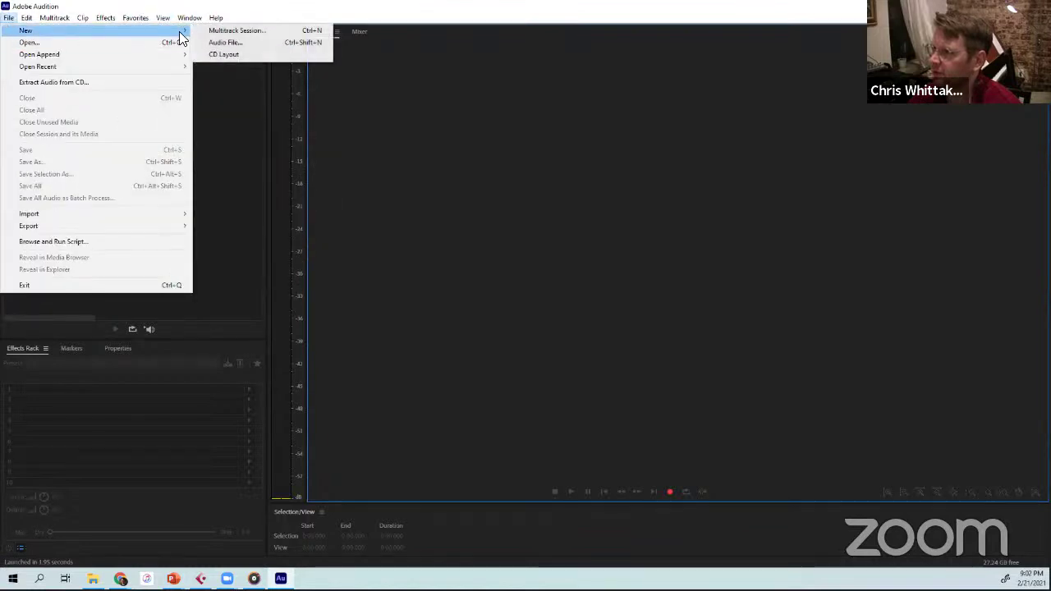
left_click(225, 44)
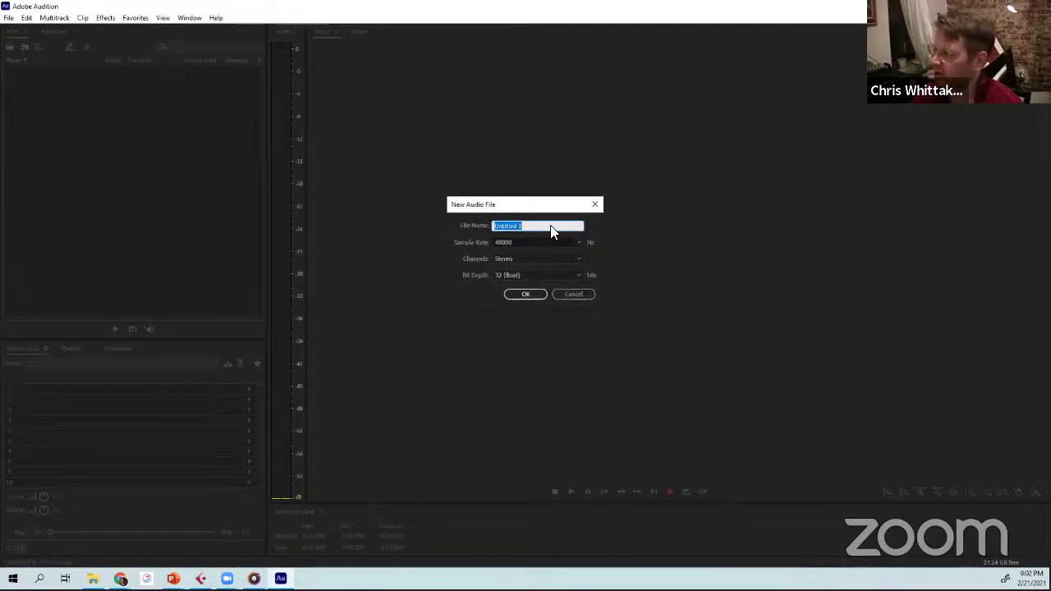
left_click_drag(542, 210, 532, 169)
type("Chris's File")
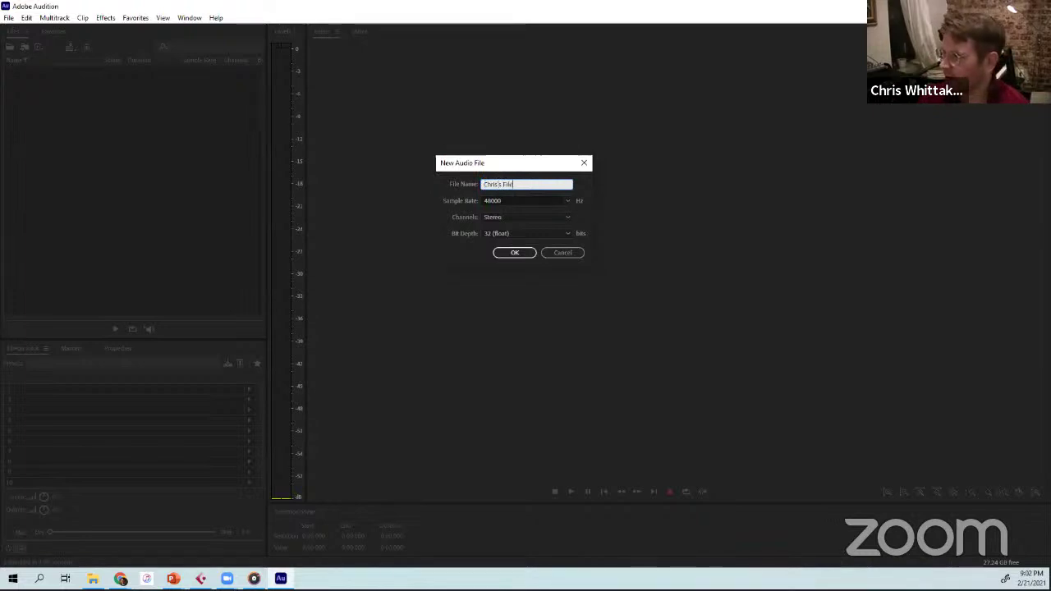
- Set the new audio file's sample rate to 44100 Hz and keep its channels as Stereo
left_click(565, 201)
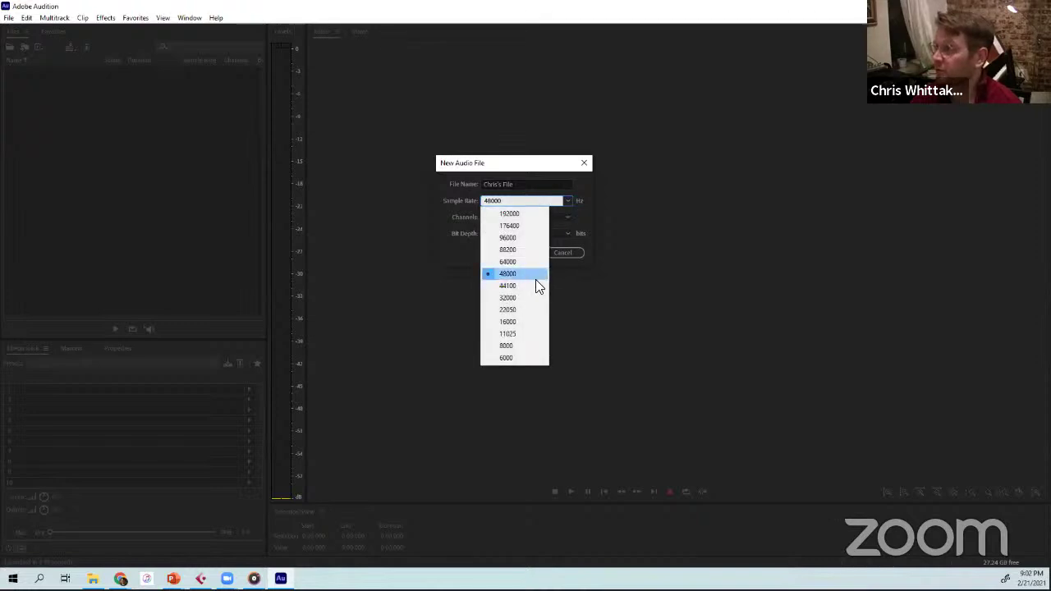
left_click(567, 203)
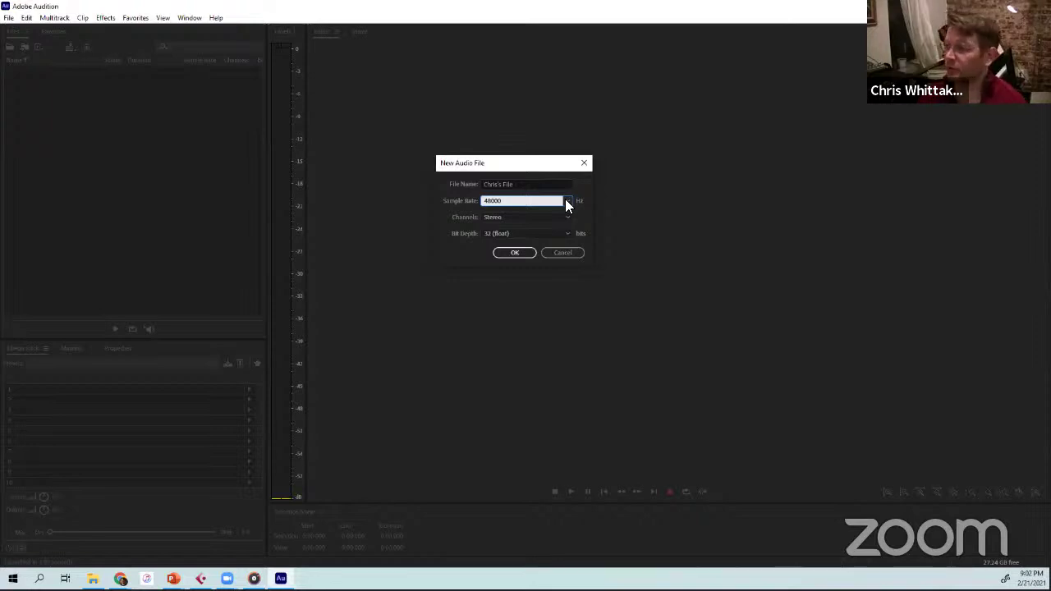
left_click(565, 200)
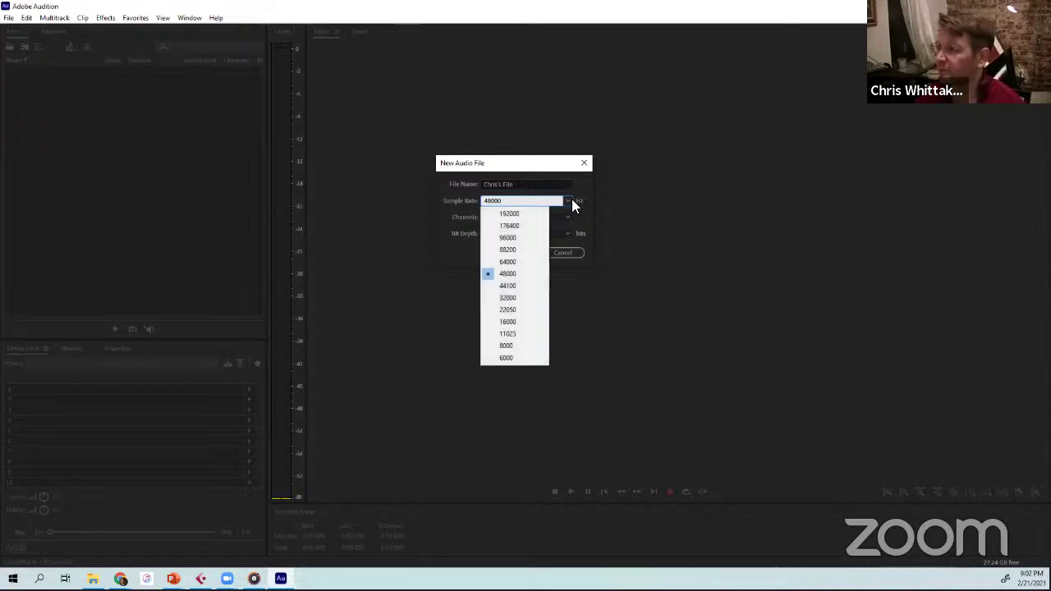
left_click(497, 287)
left_click(515, 217)
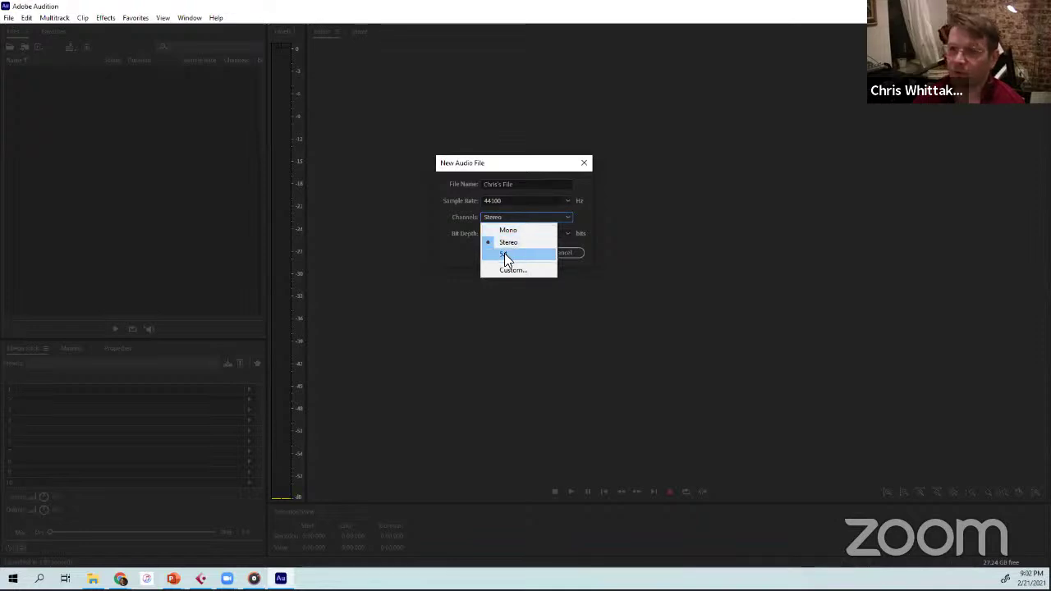
left_click(507, 244)
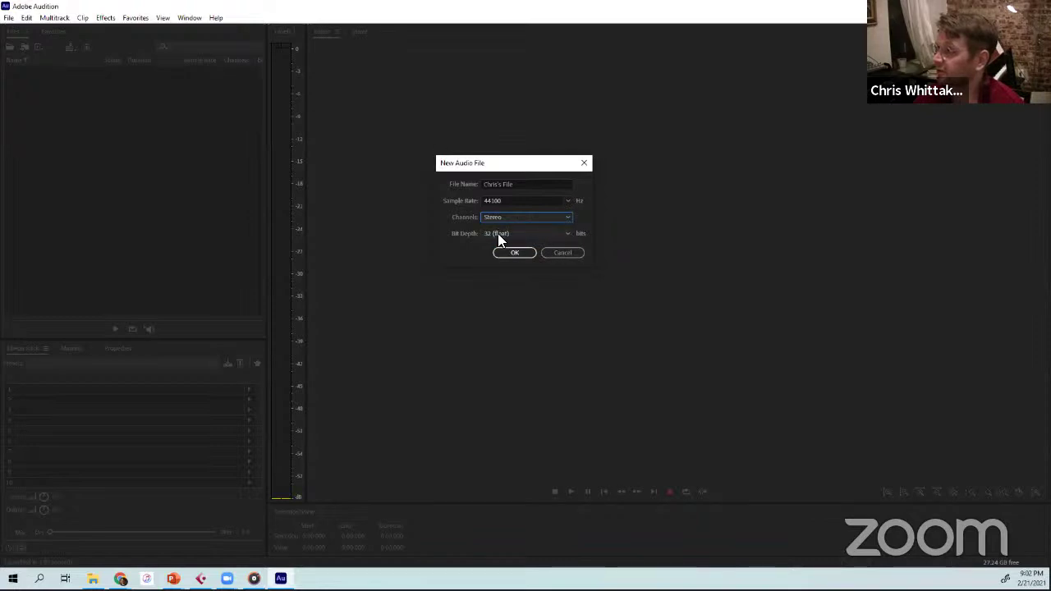
- Set the bit depth to 16 bits and create the new audio file
left_click(515, 235)
left_click(582, 233)
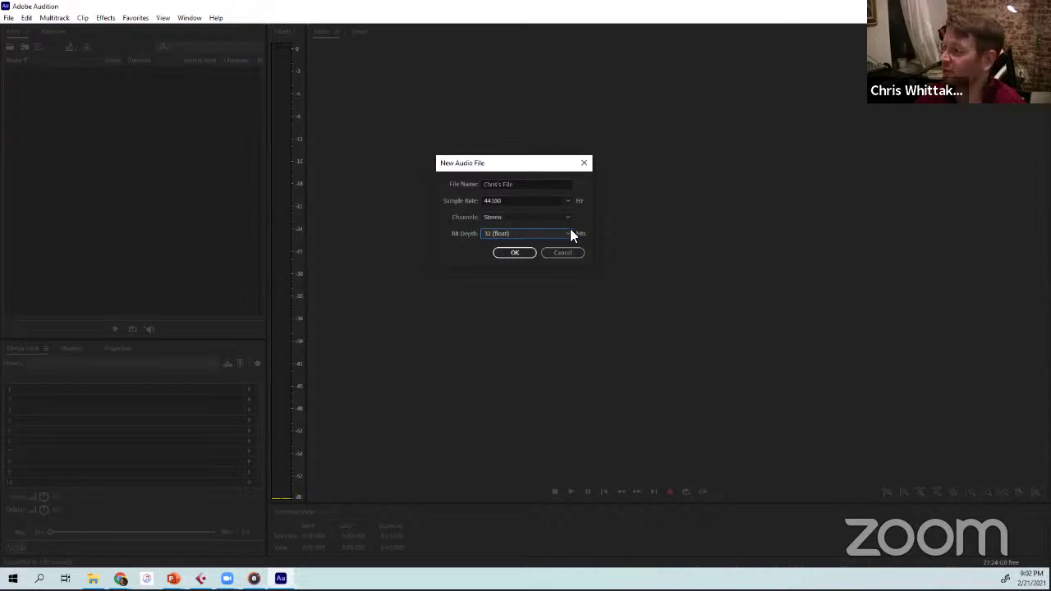
left_click(574, 231)
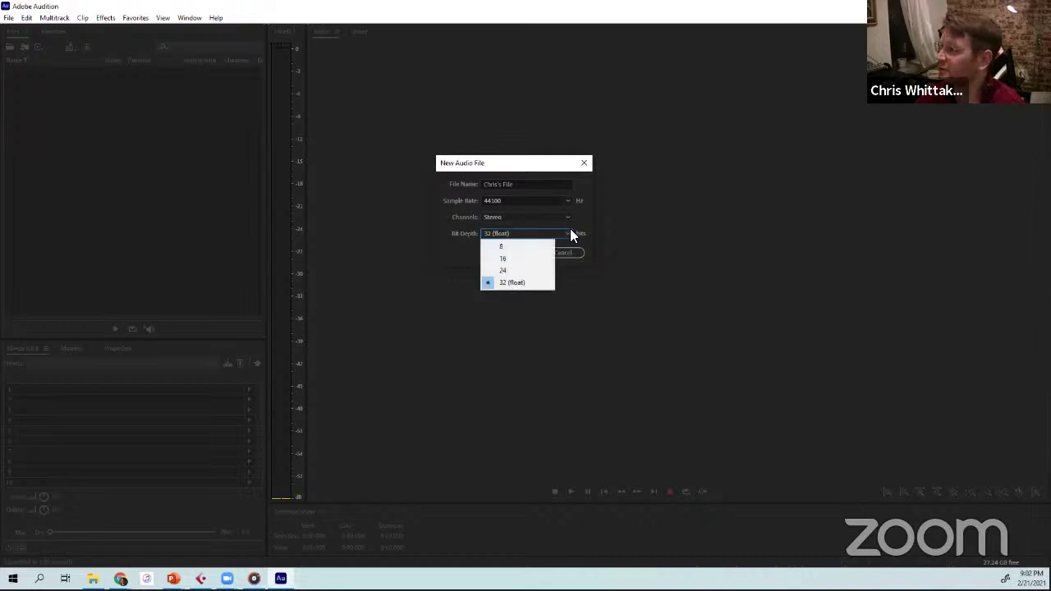
left_click(515, 258)
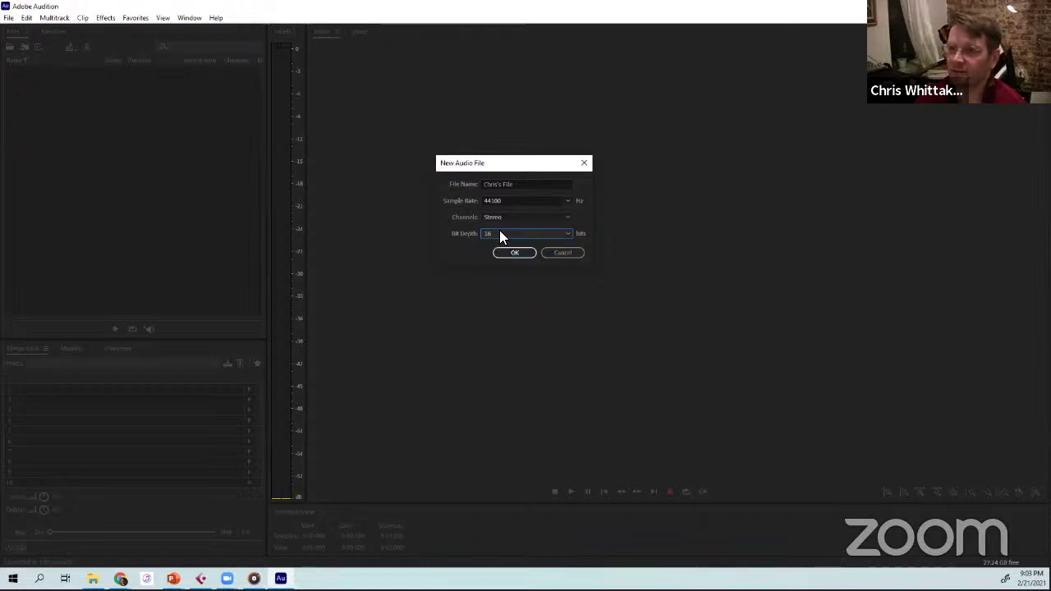
left_click(503, 233)
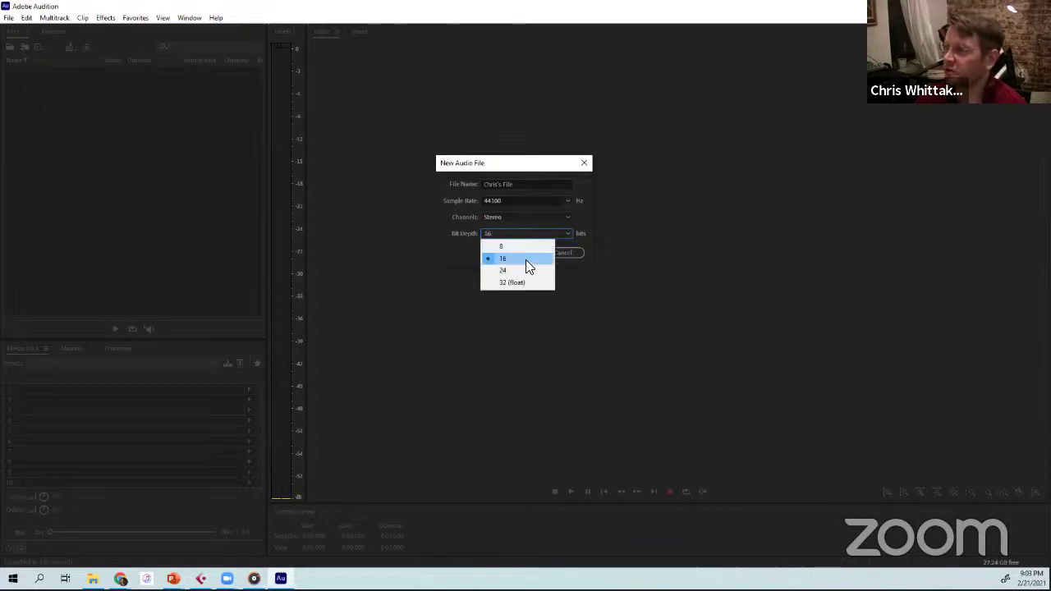
left_click(502, 257)
left_click(515, 233)
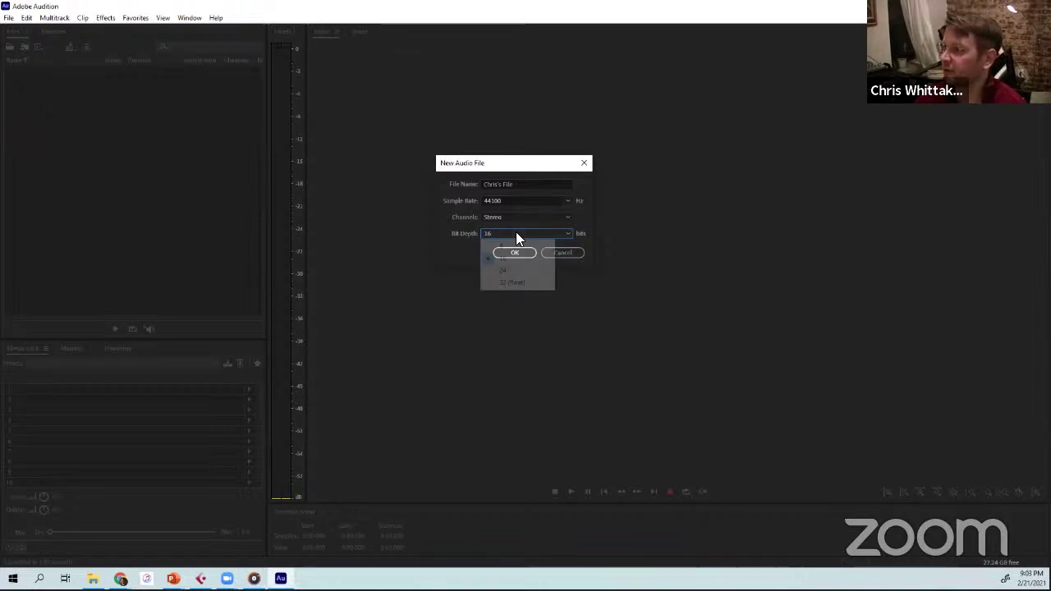
left_click(462, 247)
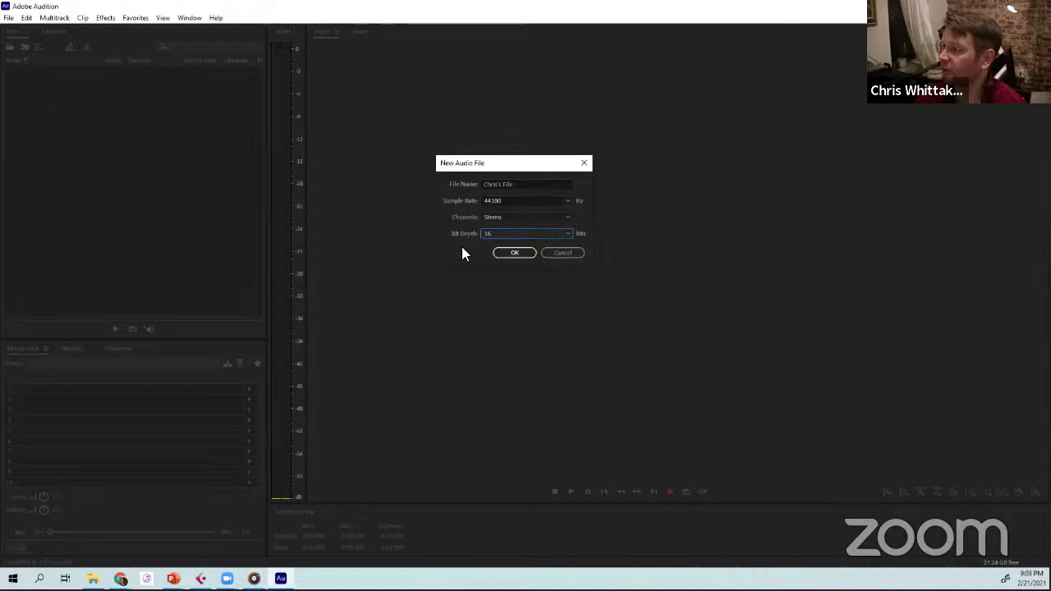
left_click(509, 254)
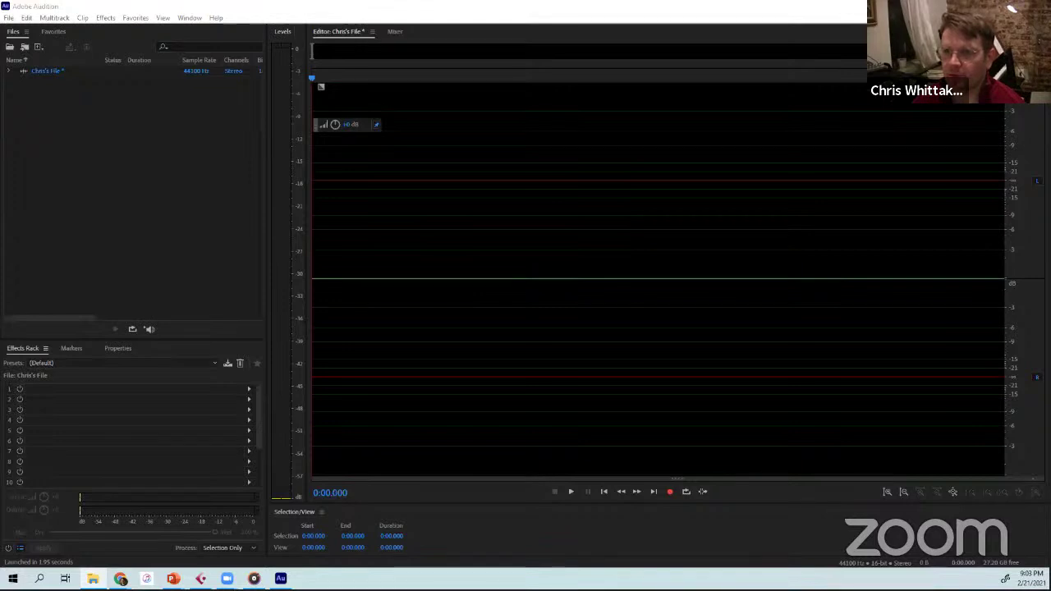
- Import Wayfaring Staranger VOX 0222021.wav into the waveform editor and place the playhead just before the first vocals, at about 0:11
left_click_drag(0, 239, 383, 256)
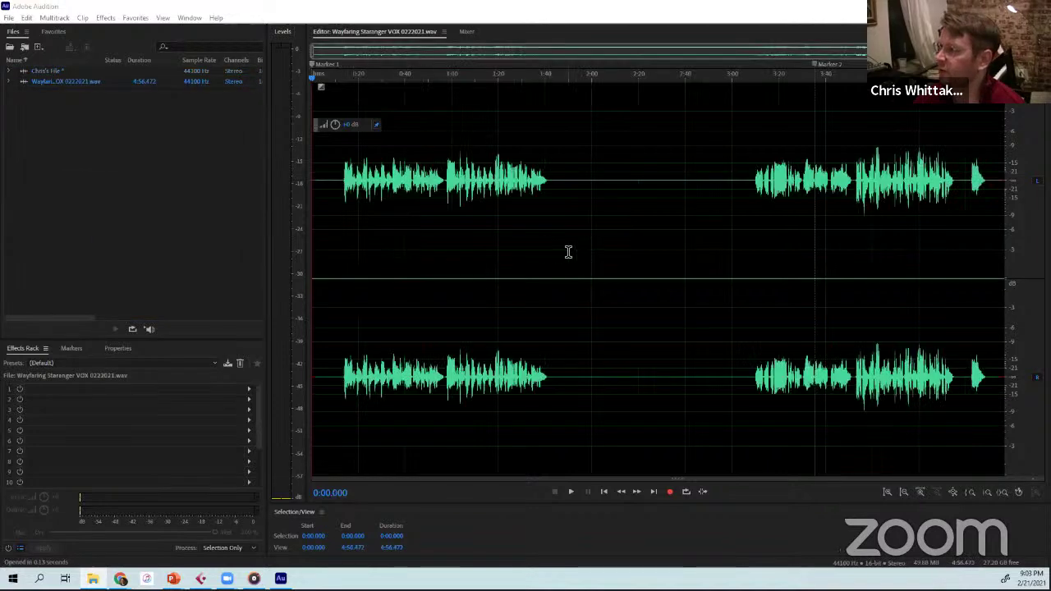
left_click(529, 251)
left_click(371, 131)
left_click(350, 78)
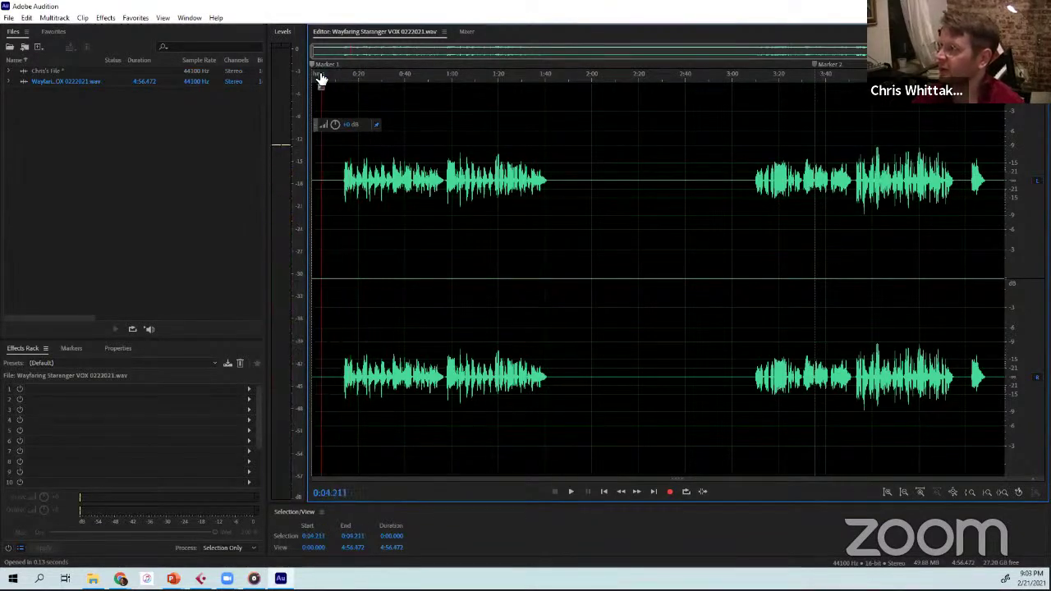
left_click(458, 127)
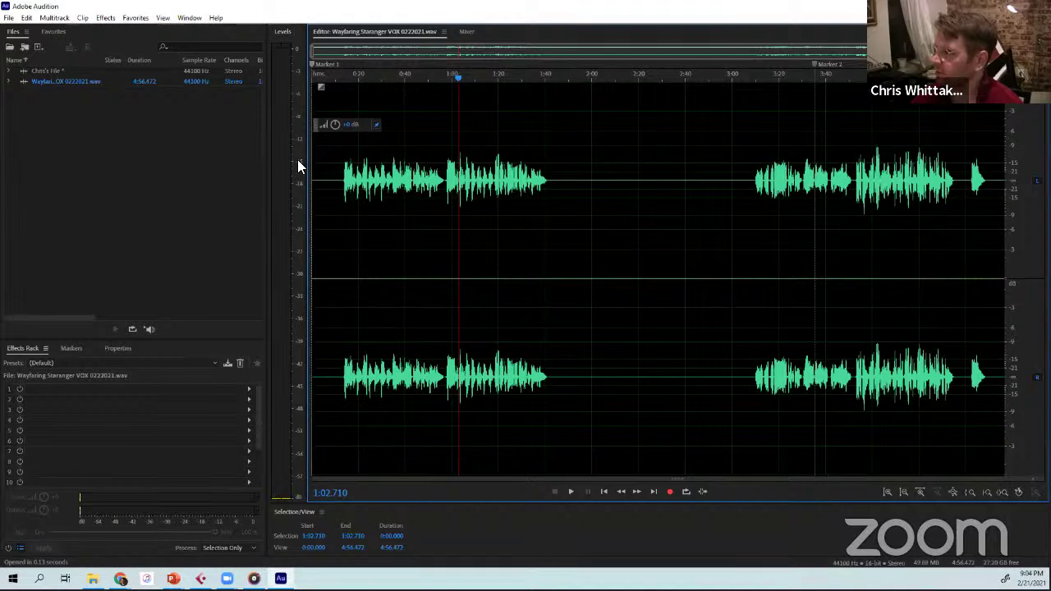
left_click(337, 175)
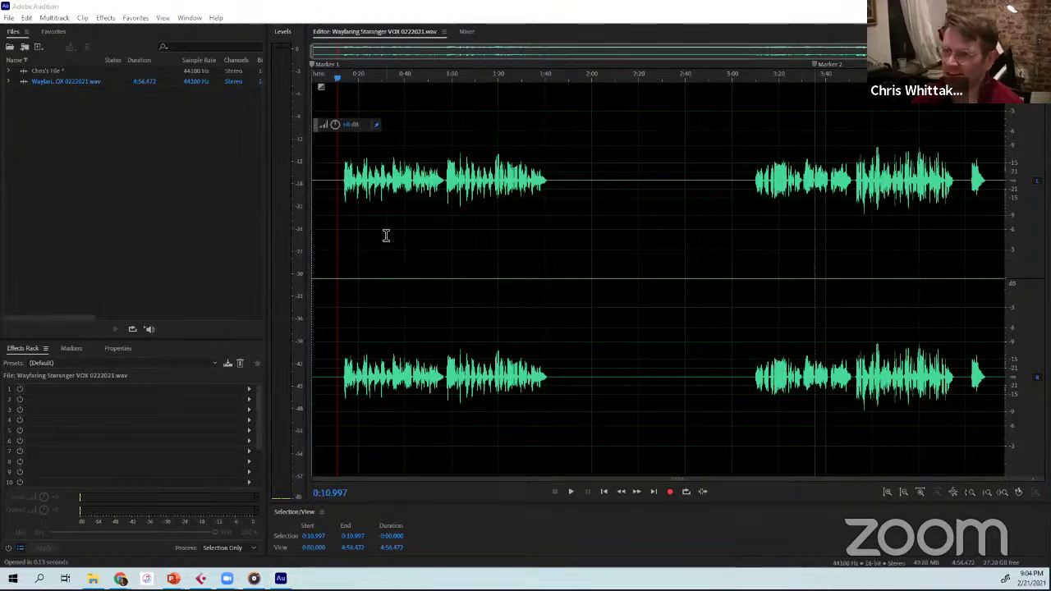
- Play the vocal recording from about 0:12 to about 0:19
left_click(342, 235)
key("space")
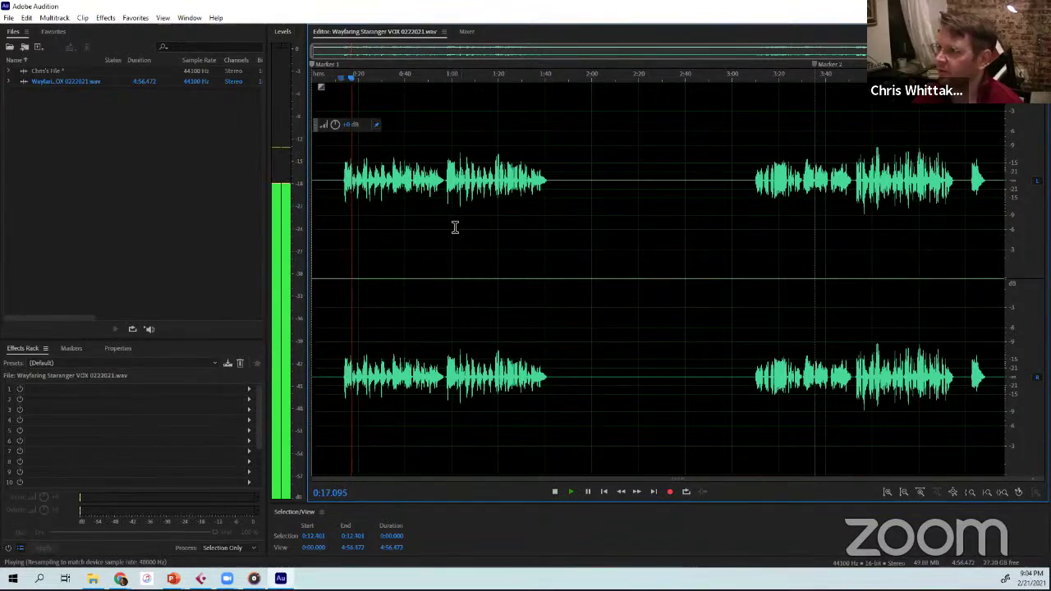
key("space")
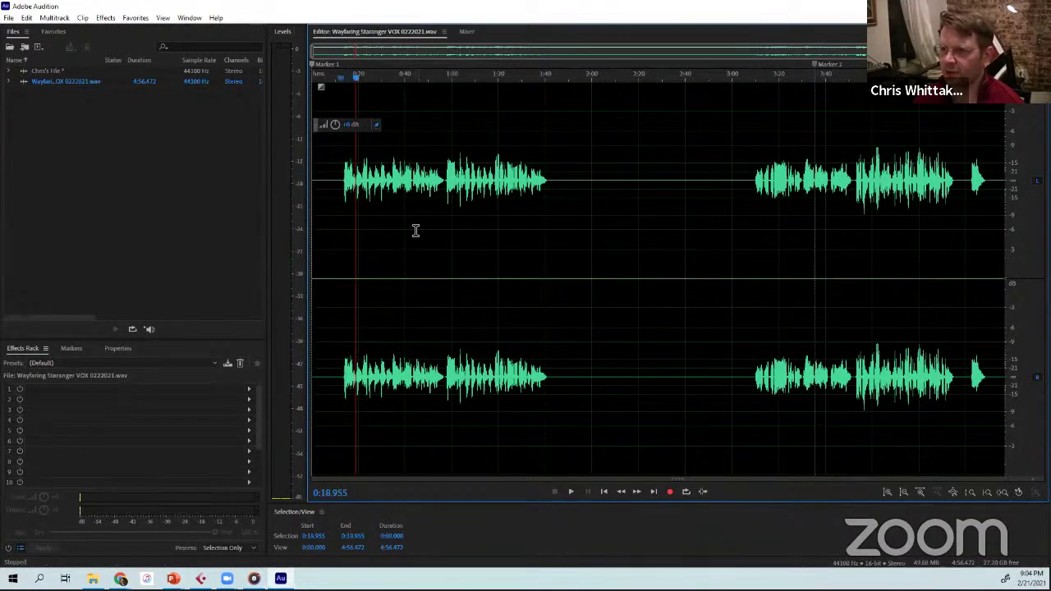
- Select the first vocal section from about 0:12 to 1:43, try a volume adjustment on it, and undo the change
left_click(337, 247)
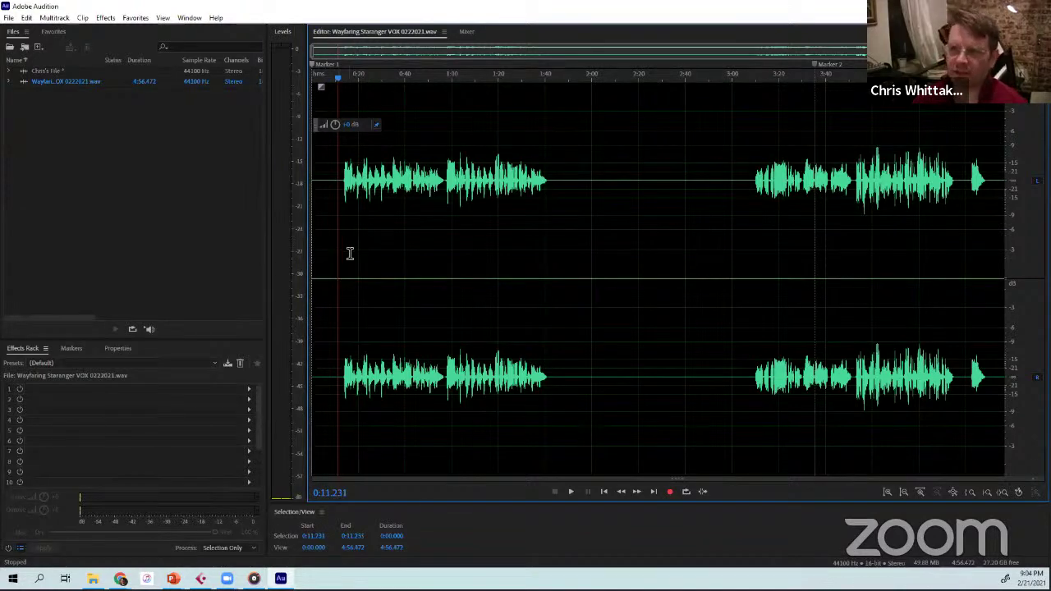
left_click_drag(338, 256, 551, 285)
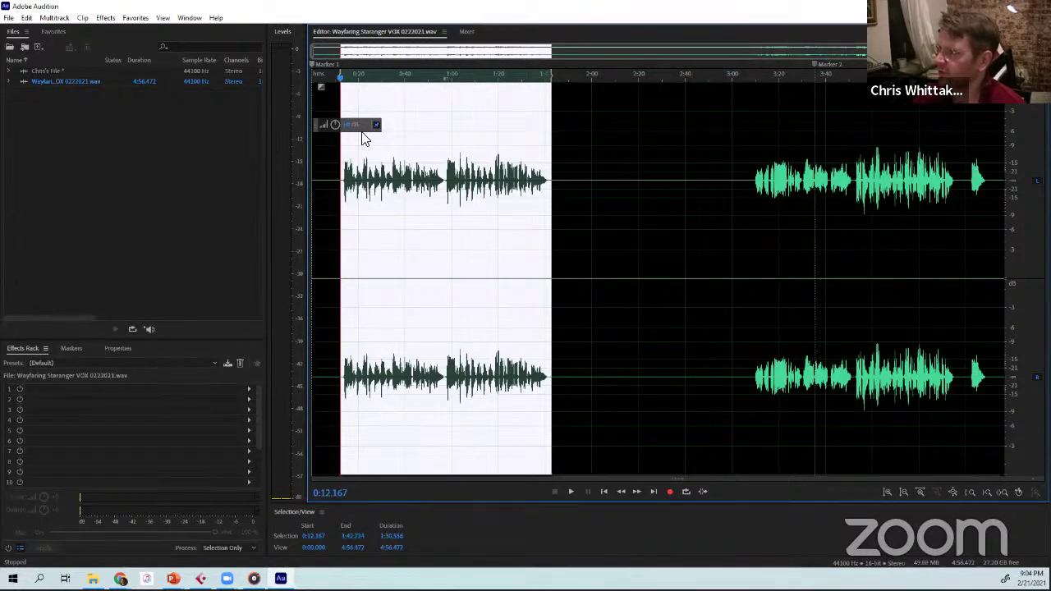
left_click_drag(349, 131, 341, 138)
key("ctrl+z")
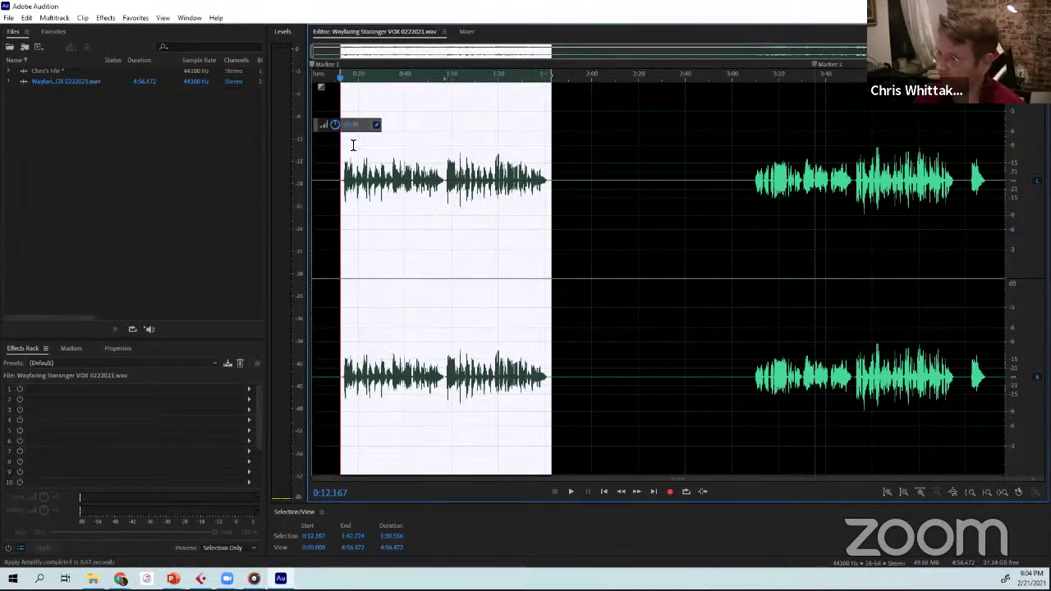
- Try boosting the volume of the selected first vocal section, undo the amplification, and clear the selection
left_click_drag(337, 126, 337, 87)
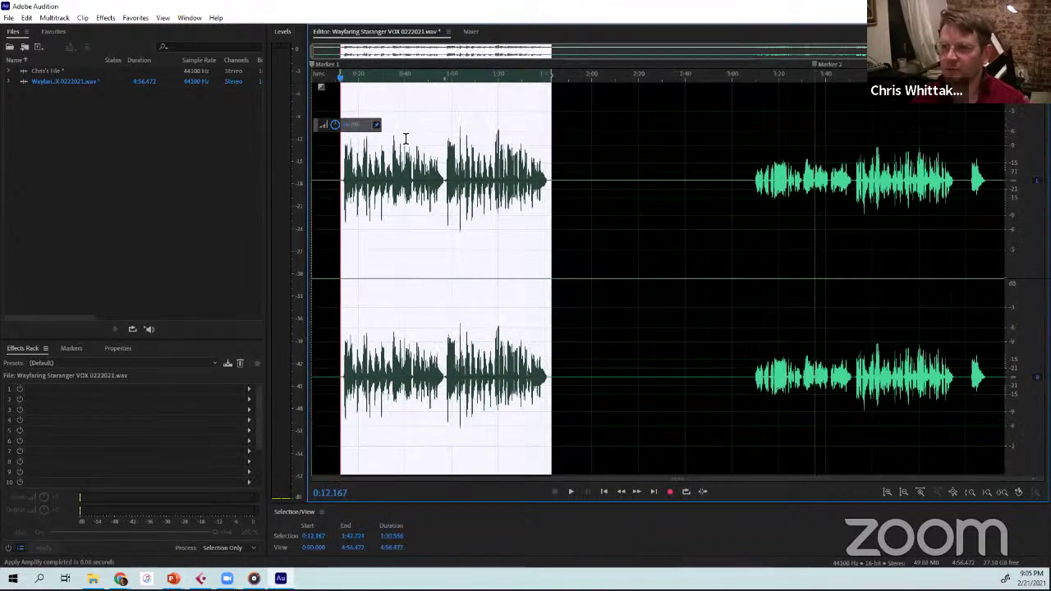
left_click(415, 160)
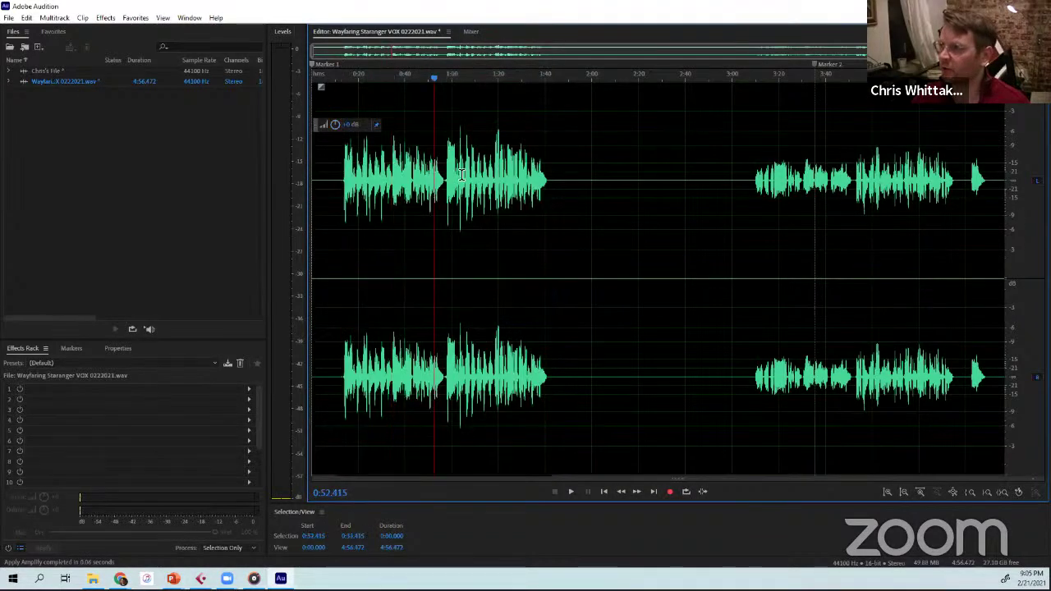
key("ctrl+z")
left_click(547, 188)
left_click(560, 197)
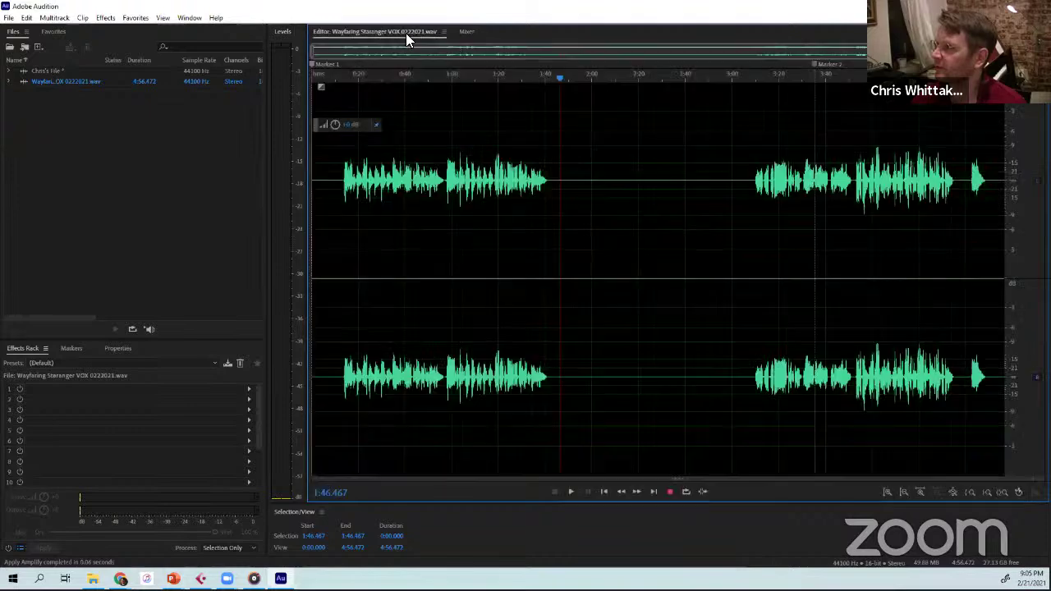
- Open the empty new audio file in the editor and try to record into it
left_click(405, 33)
left_click(74, 64)
double_click(64, 80)
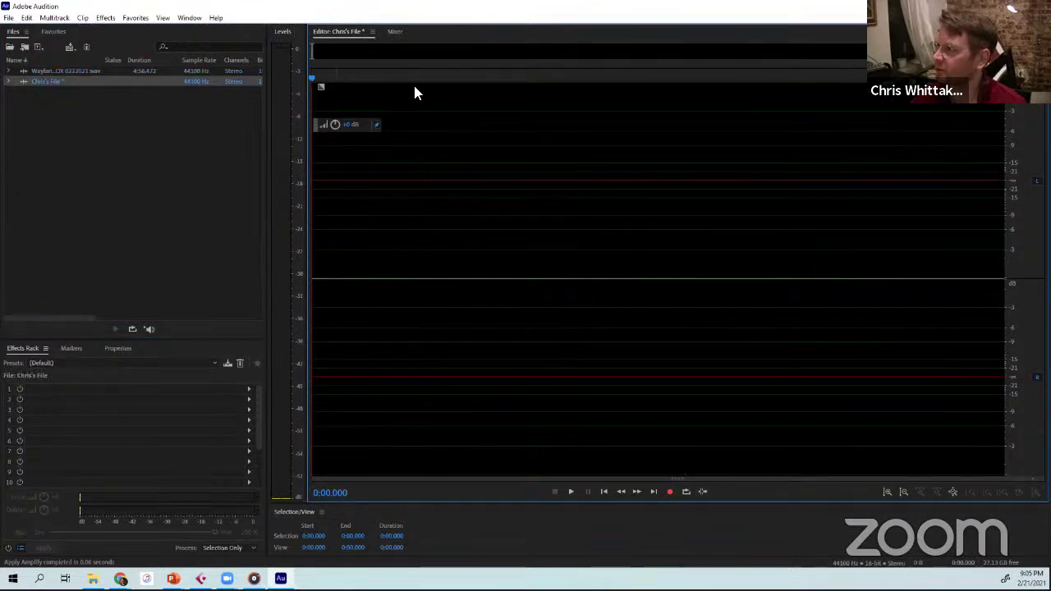
left_click(668, 492)
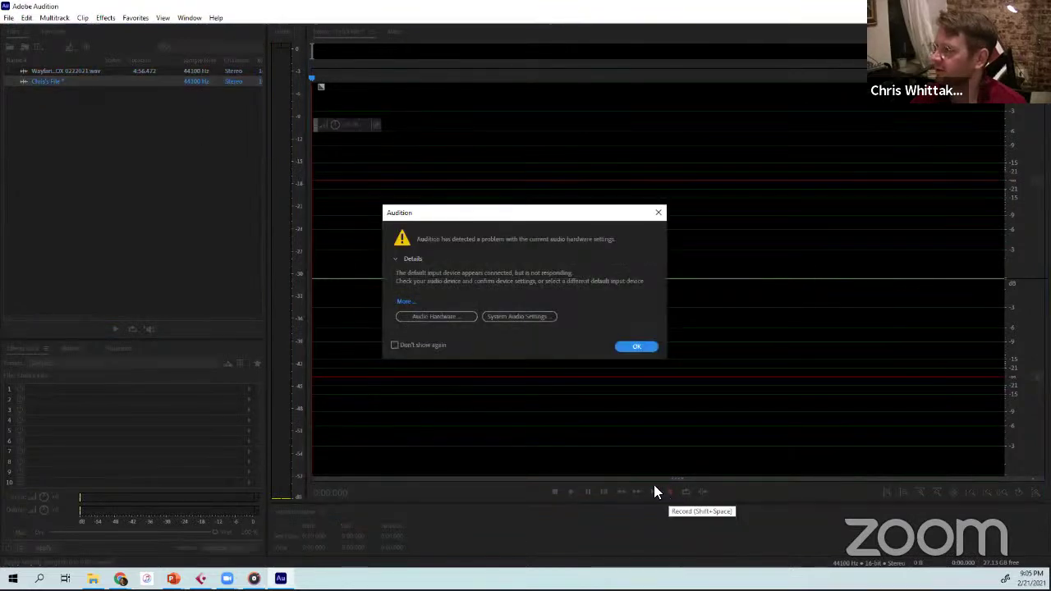
- Set the default input device to Line (2- USB AUDIO CODEC) in the audio hardware preferences and apply it
left_click(436, 317)
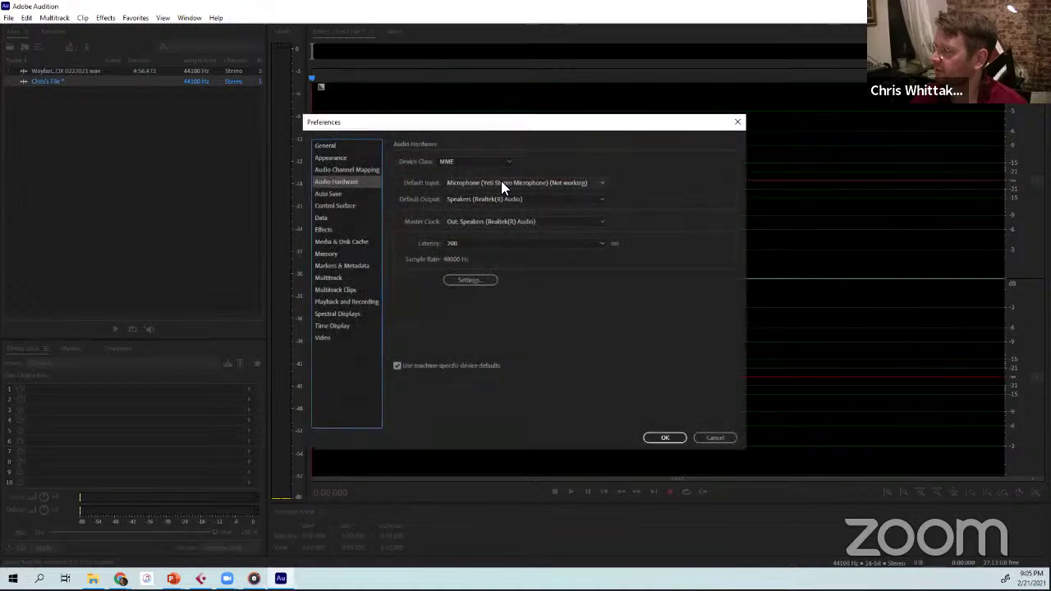
left_click(540, 181)
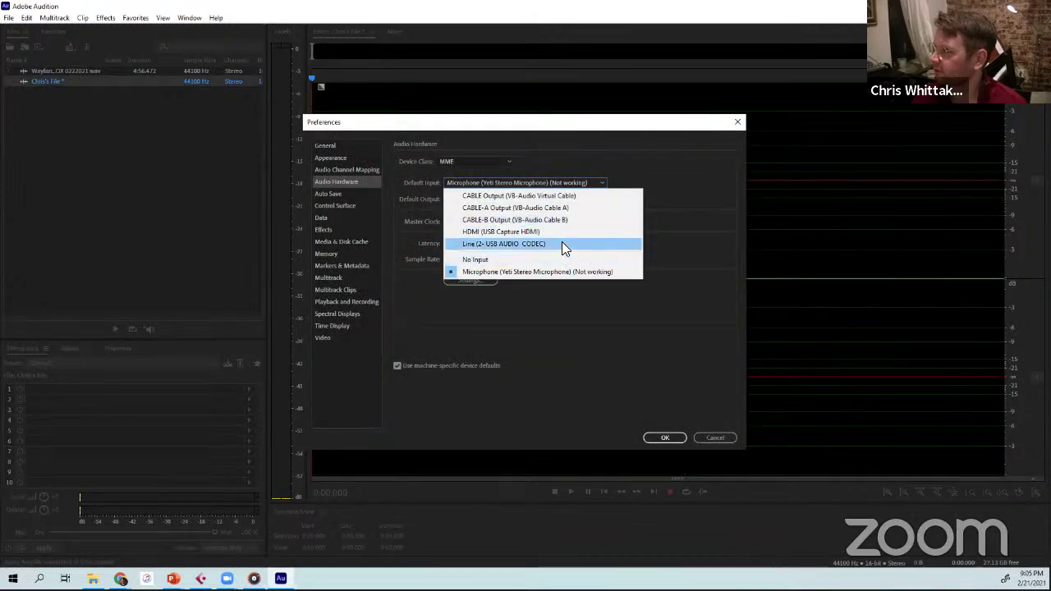
left_click(562, 243)
left_click(578, 311)
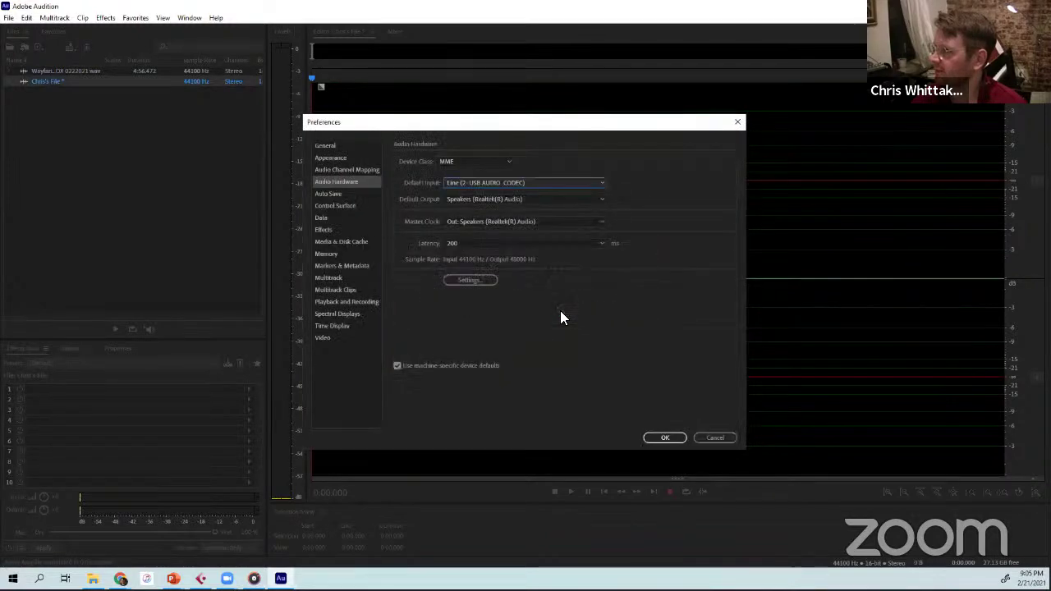
left_click(528, 183)
left_click(612, 184)
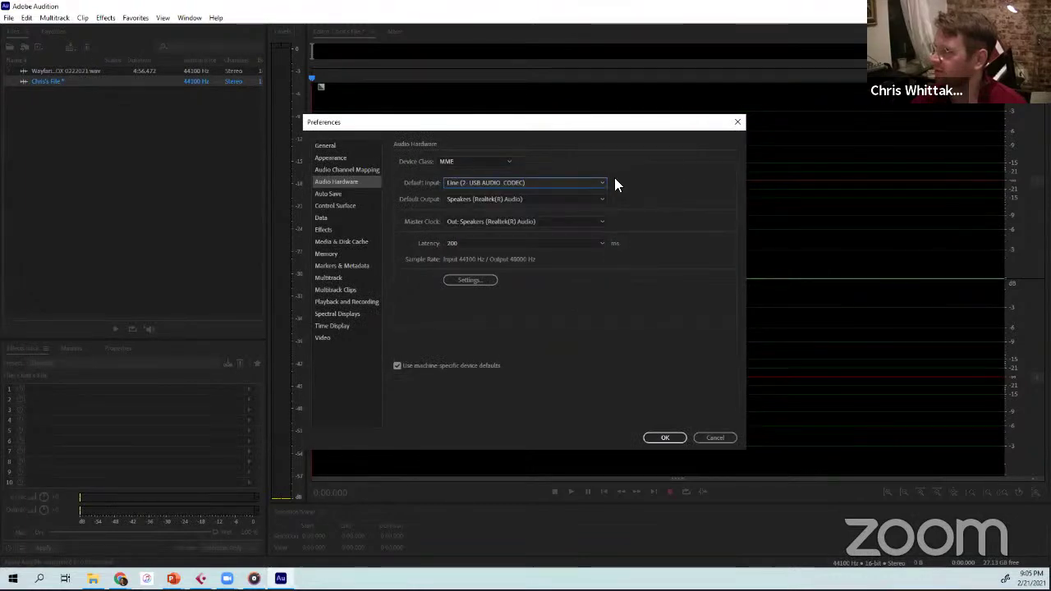
left_click(553, 182)
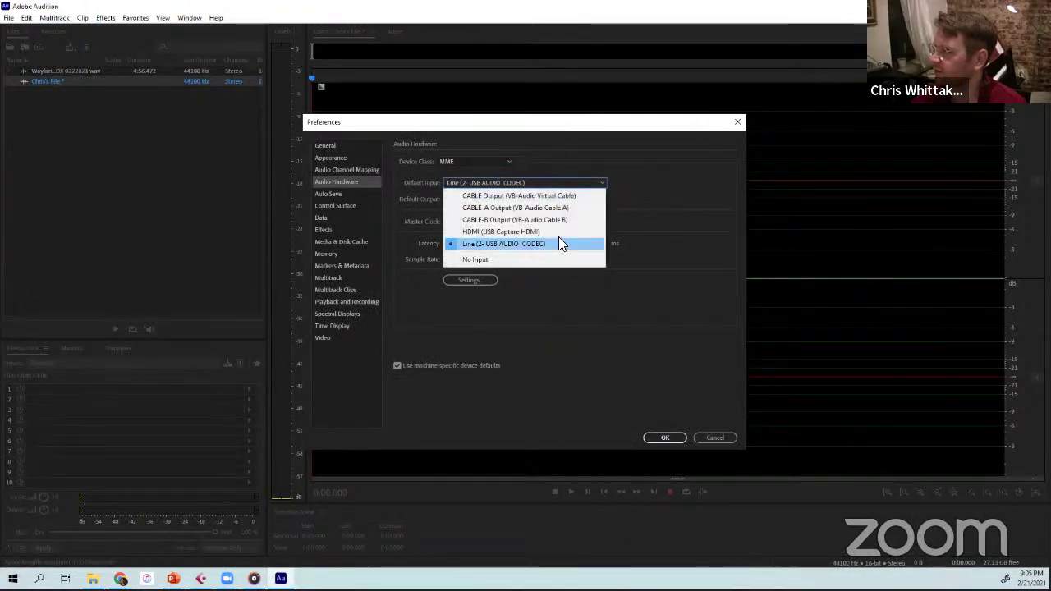
left_click(507, 246)
left_click(659, 434)
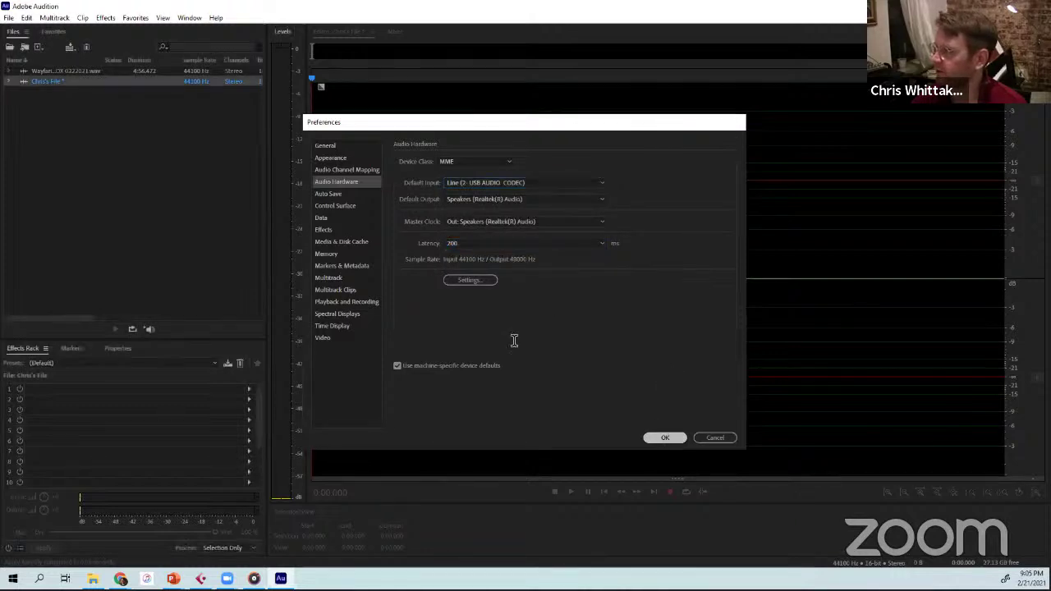
- Record a spoken test take of about 8 seconds into the empty file and clear the selection
left_click(669, 492)
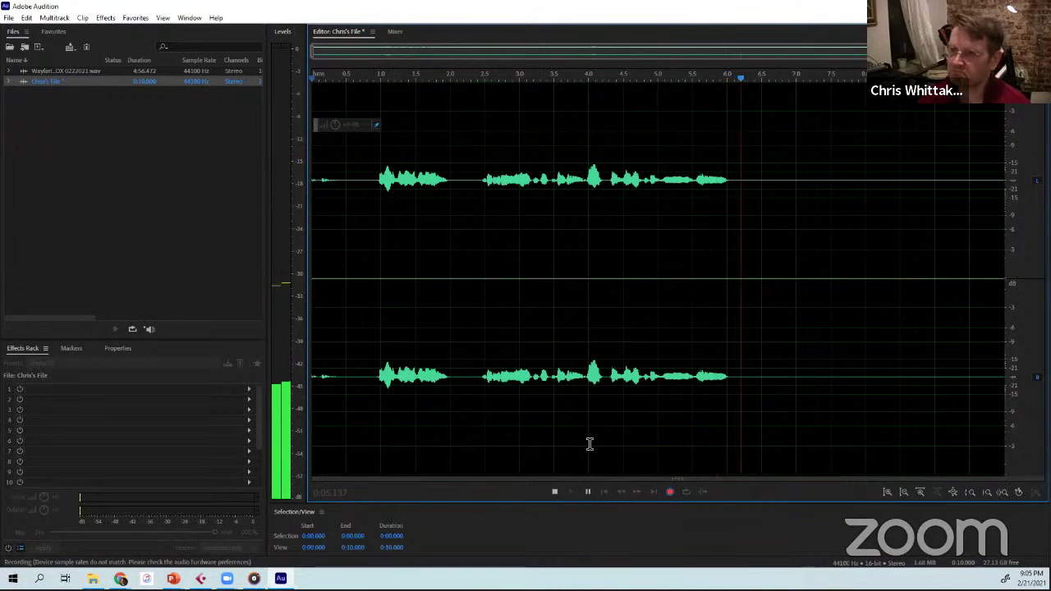
left_click(554, 492)
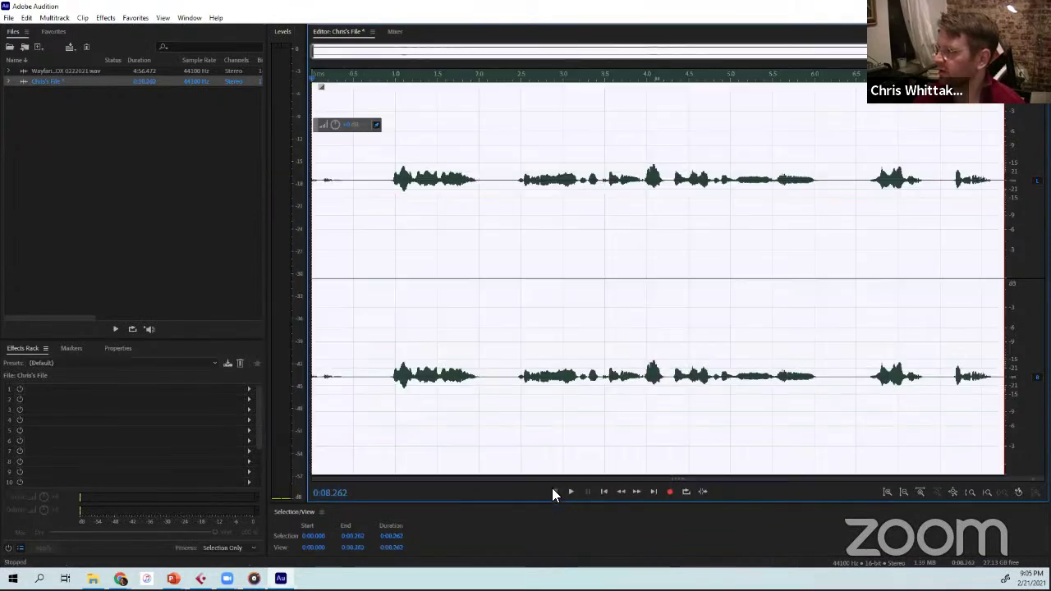
left_click(382, 280)
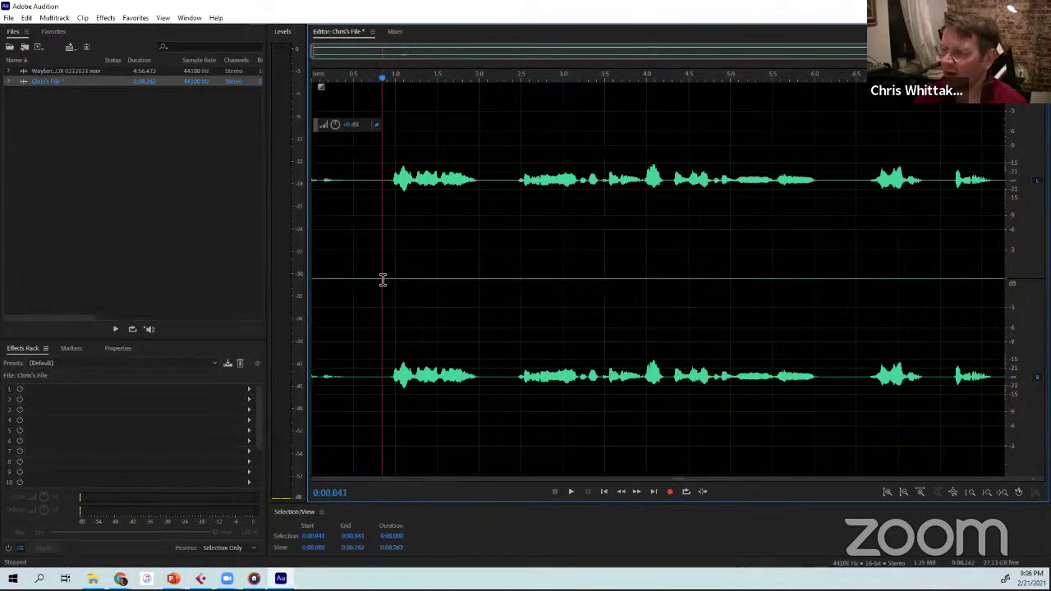
- Select the quiet gap before the first phrase, from about 0:00.38 to 0:00.89, and boost its amplitude strongly
left_click(353, 248)
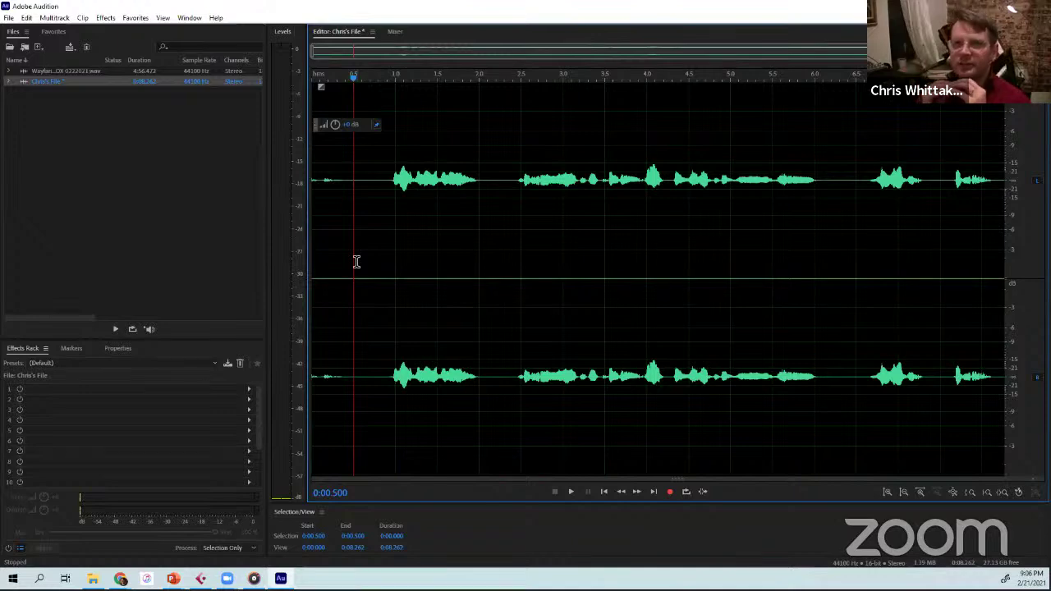
left_click_drag(345, 251, 390, 220)
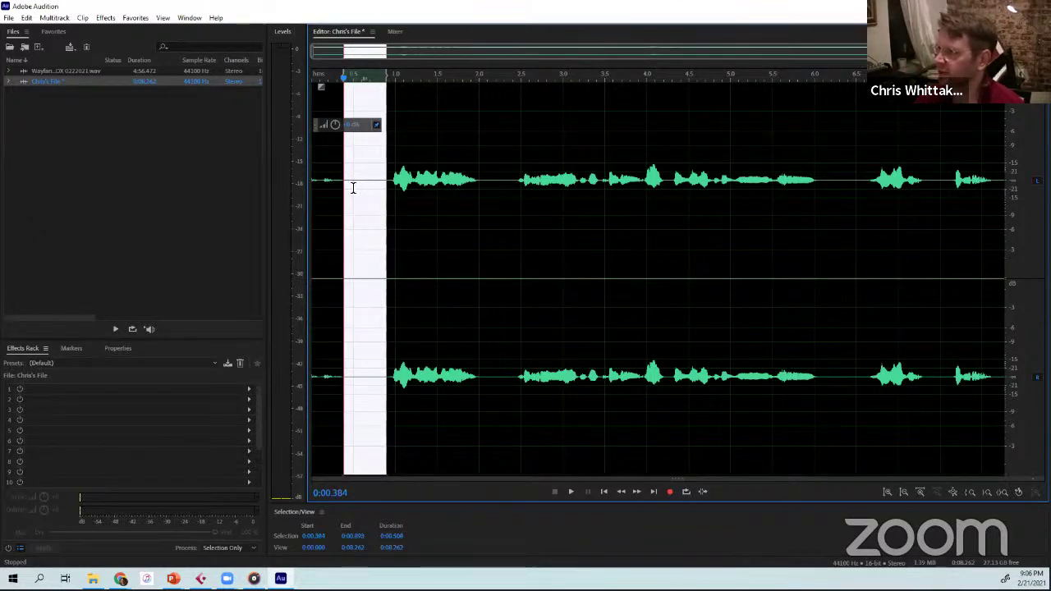
scroll(333, 260, "up", 2)
scroll(336, 261, "up", 3)
scroll(342, 263, "down", 2)
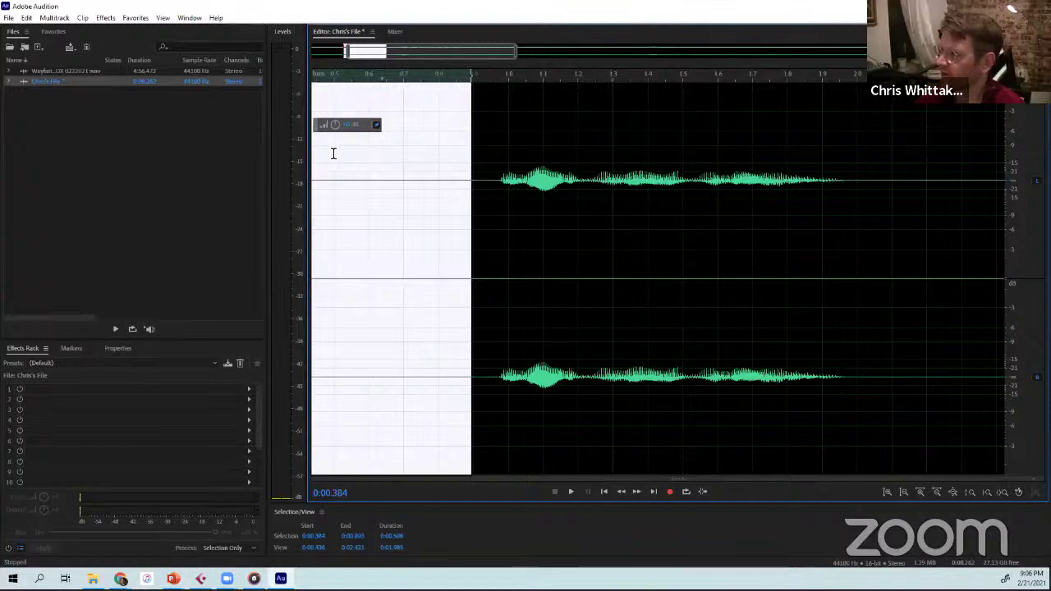
mouse_move(333, 129)
left_mouse_down()
mouse_move(332, 85)
mouse_move(342, 133)
left_mouse_up()
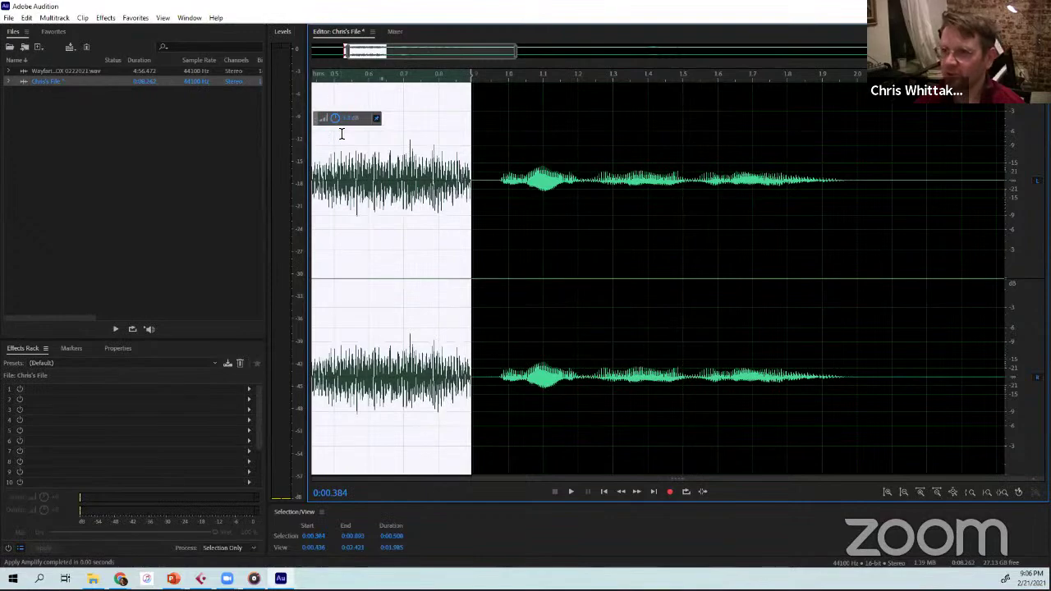
- Clear the selection and play the amplified background noise several times, letting the last pass run on past 0:03
left_click(394, 244)
mouse_move(348, 246)
left_mouse_down()
mouse_move(312, 248)
mouse_move(339, 254)
left_mouse_up()
left_click(337, 271)
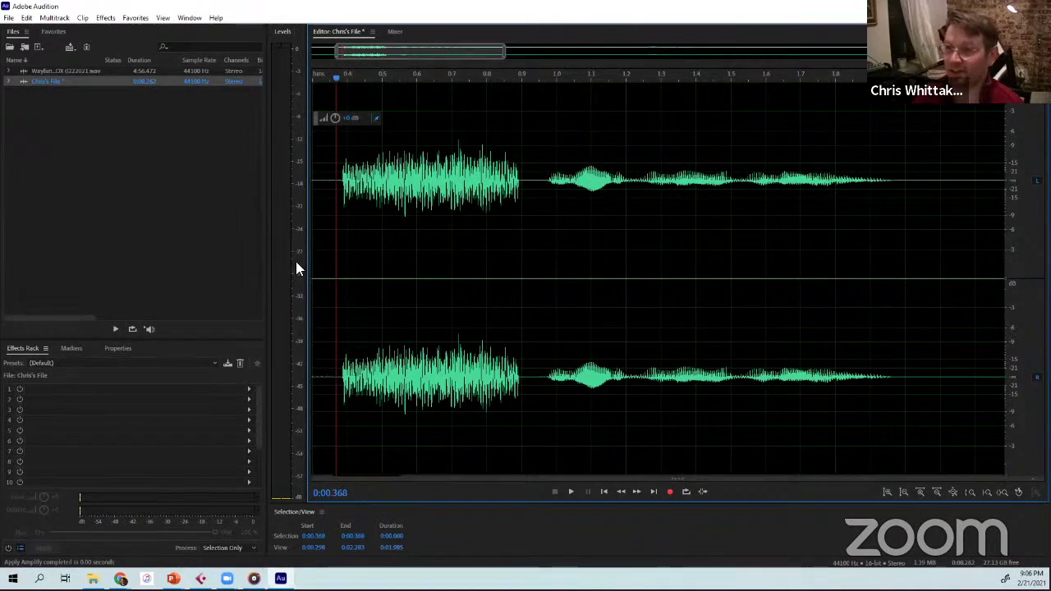
key("space")
key("space")
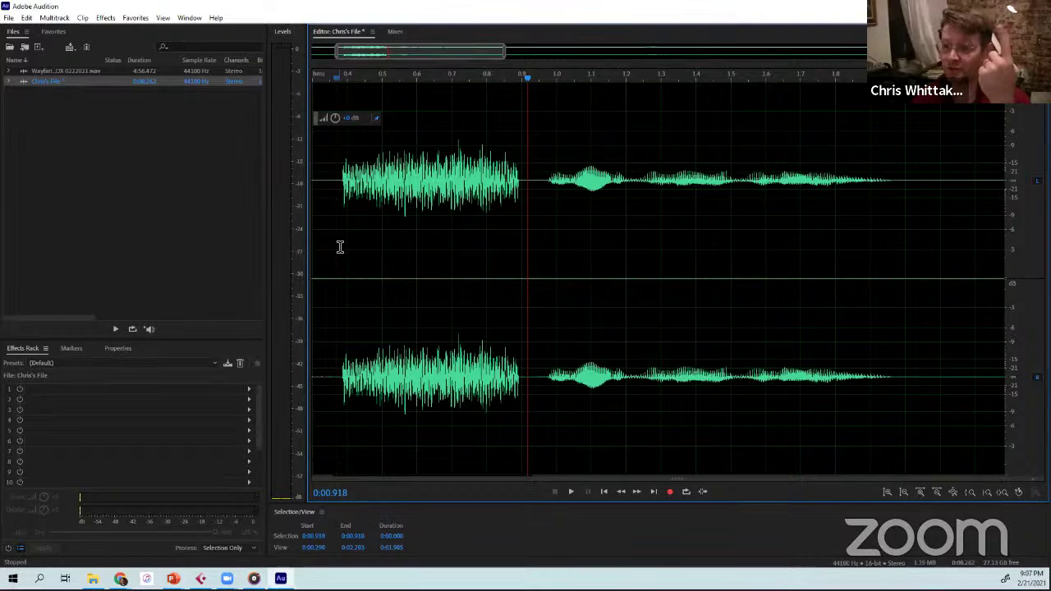
left_click(328, 246)
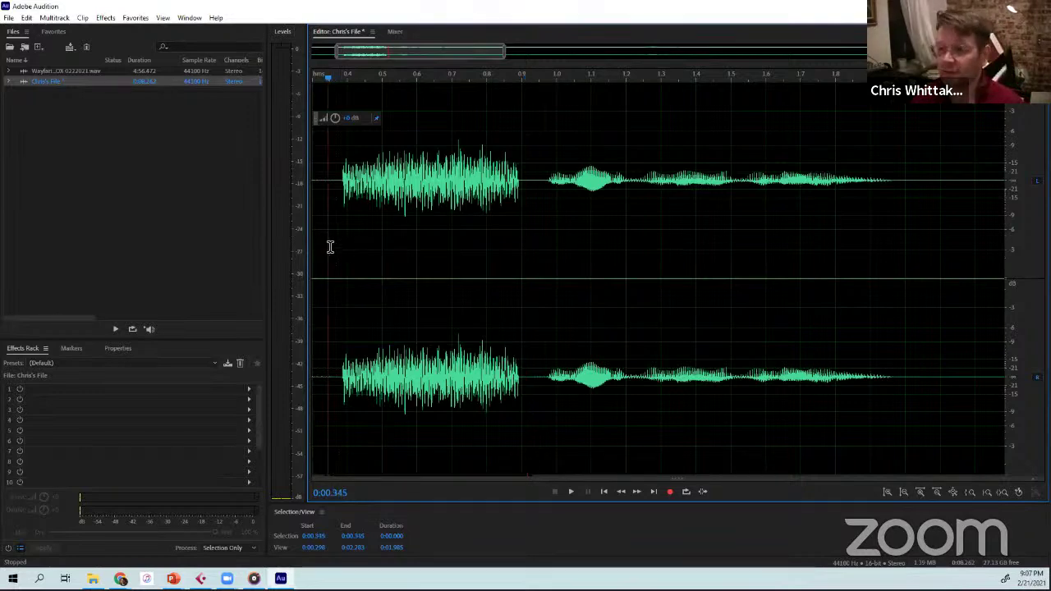
key("space")
key("space")
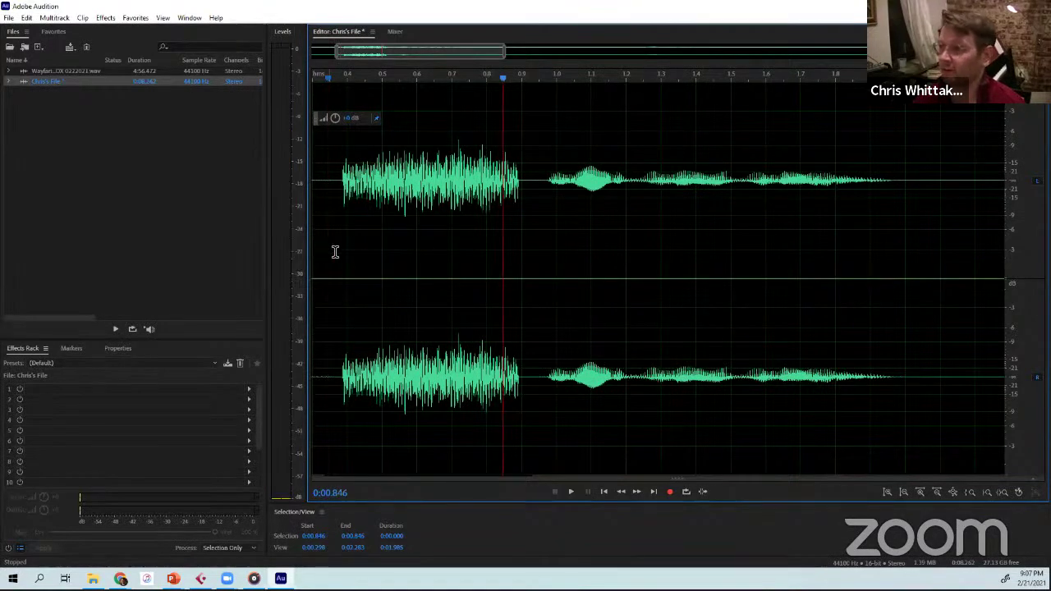
left_click(333, 257)
key("space")
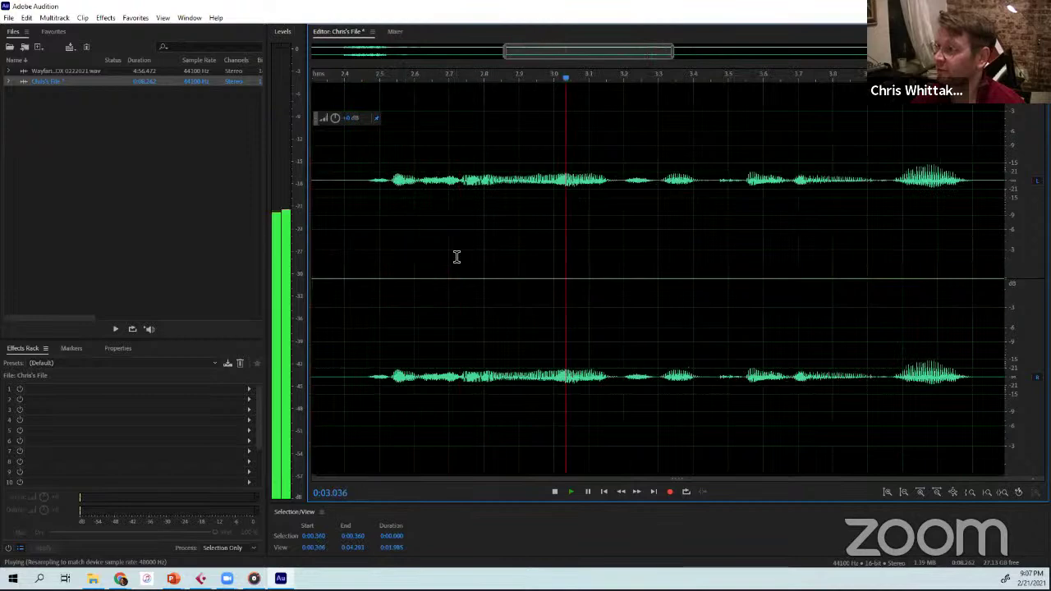
key("space")
- Select the spoken phrase from about 0:02.46 to 0:03.17 and boost its amplitude strongly
left_click(378, 246)
left_click_drag(363, 231, 611, 245)
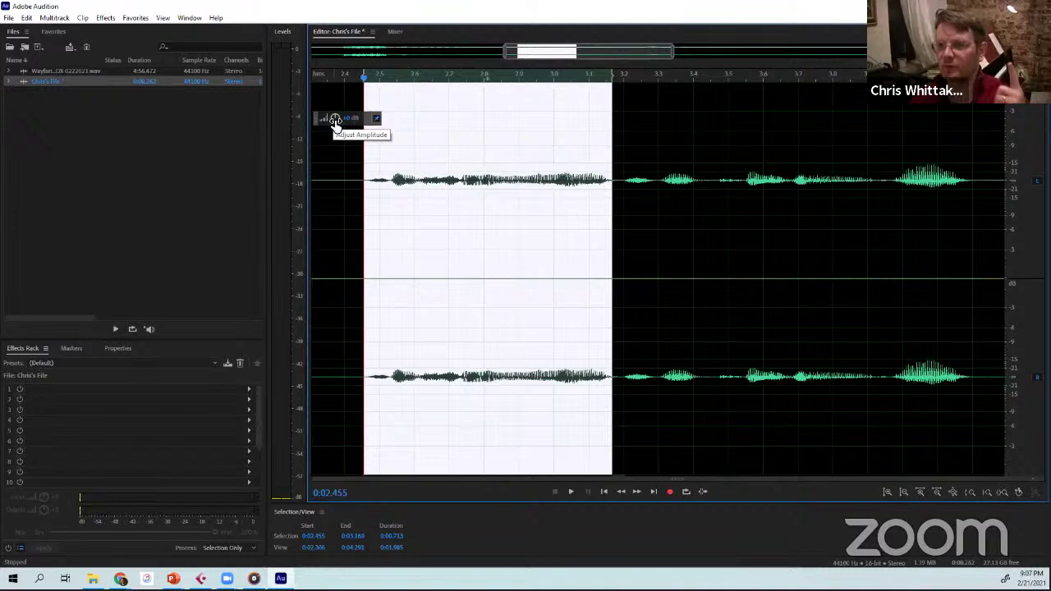
left_click_drag(335, 121, 336, 101)
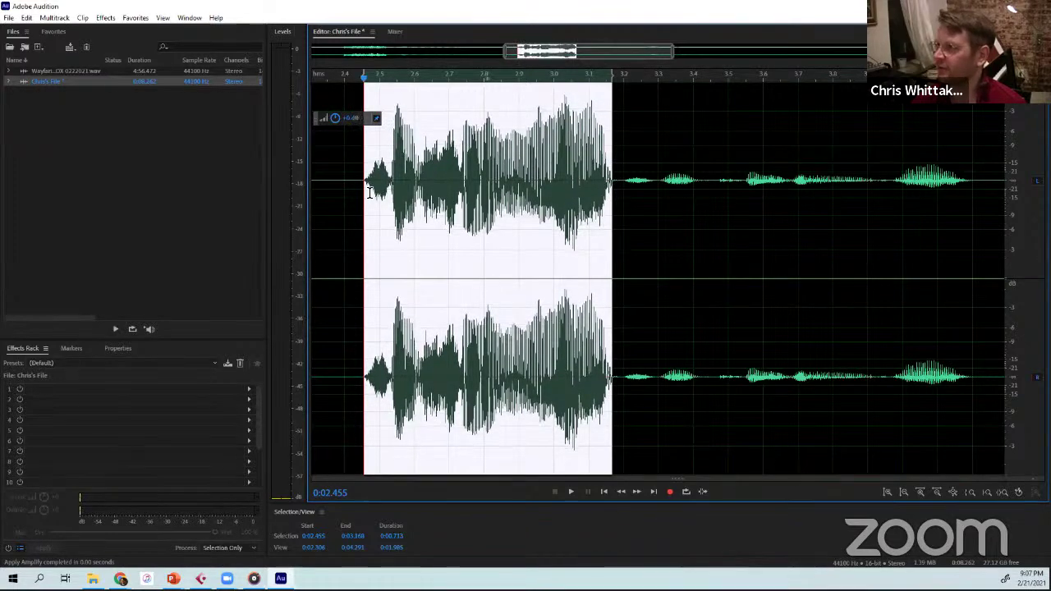
- Clear the selection and play the amplified phrase from its start, at about 0:02.4, more than once
left_click(366, 203)
key("space")
key("space")
left_click(349, 205)
key("space")
key("space")
left_click(358, 210)
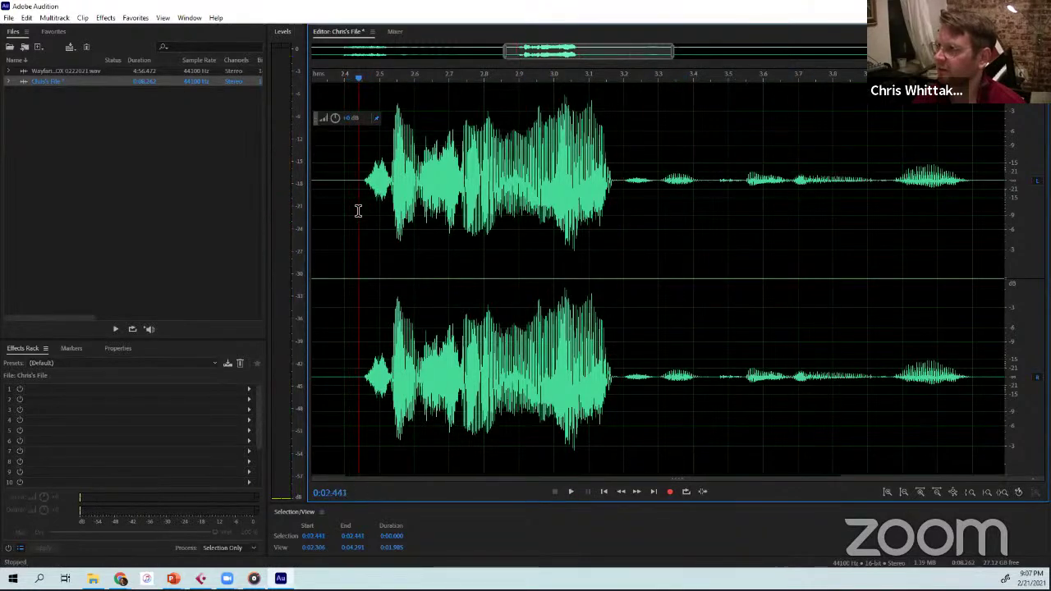
- Delete the amplified phrase, about 0.77 seconds long, from the recording
left_click_drag(673, 53, 857, 54)
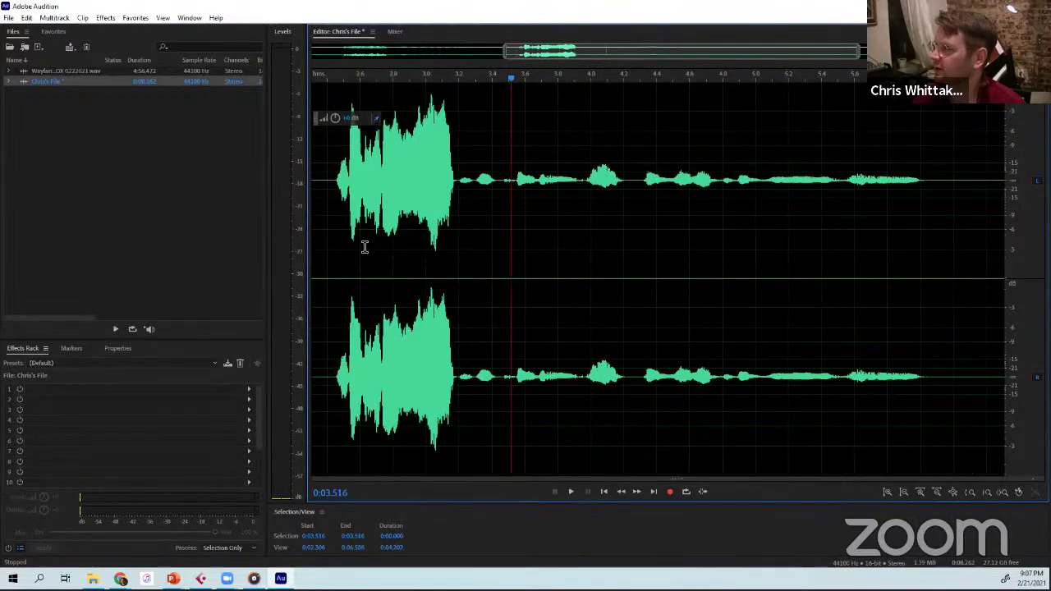
left_click(451, 251, "shift")
key("Delete")
- Boost the amplitude of the section from about 0:03.53 to 0:06.33 in two passes and clear the selection
left_click_drag(375, 239, 720, 270)
left_click(637, 267)
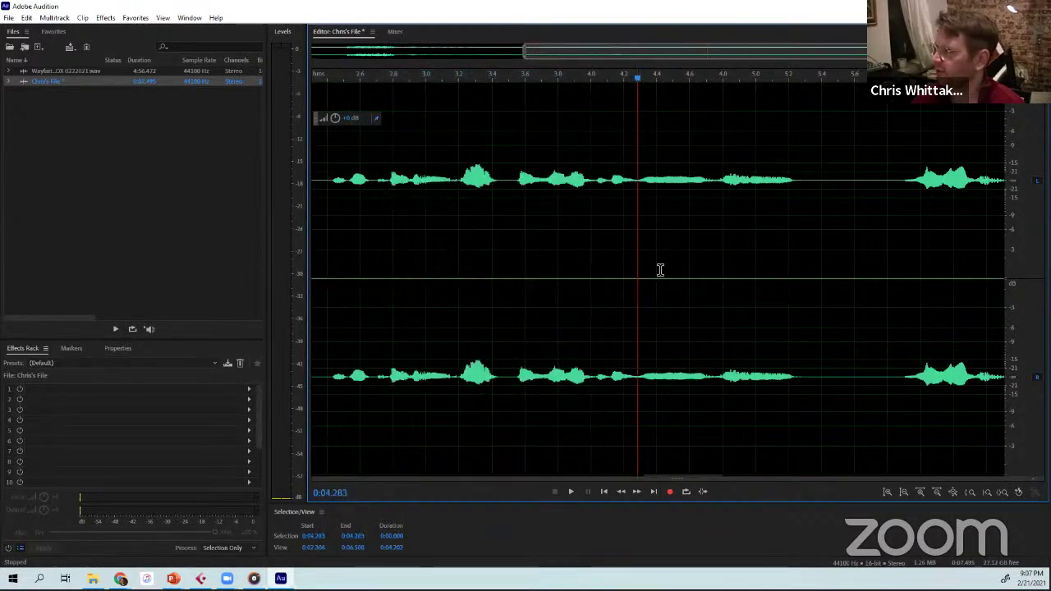
left_click_drag(512, 261, 974, 283)
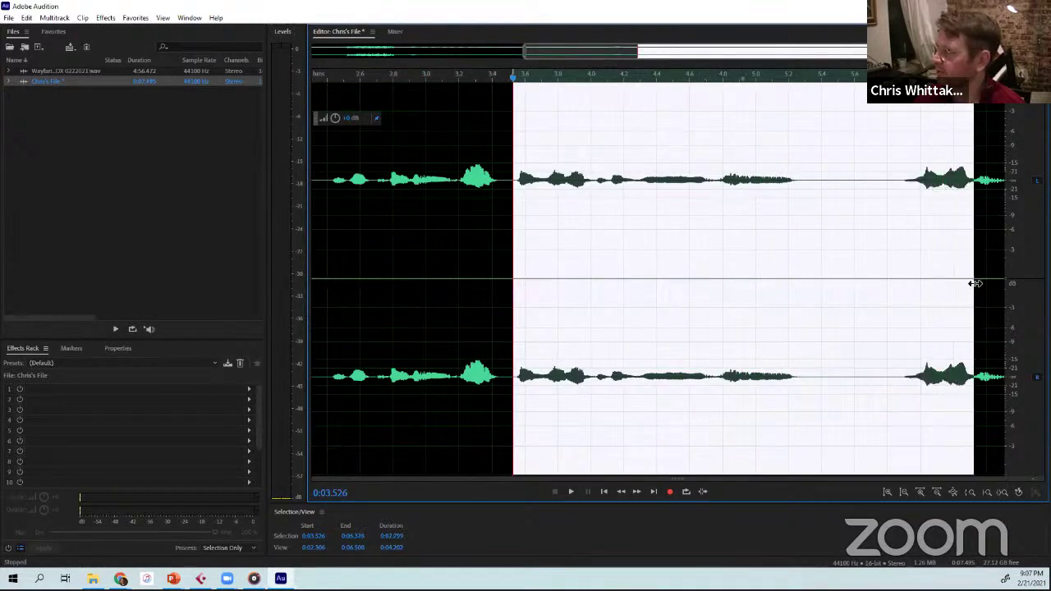
left_click_drag(334, 116, 339, 91)
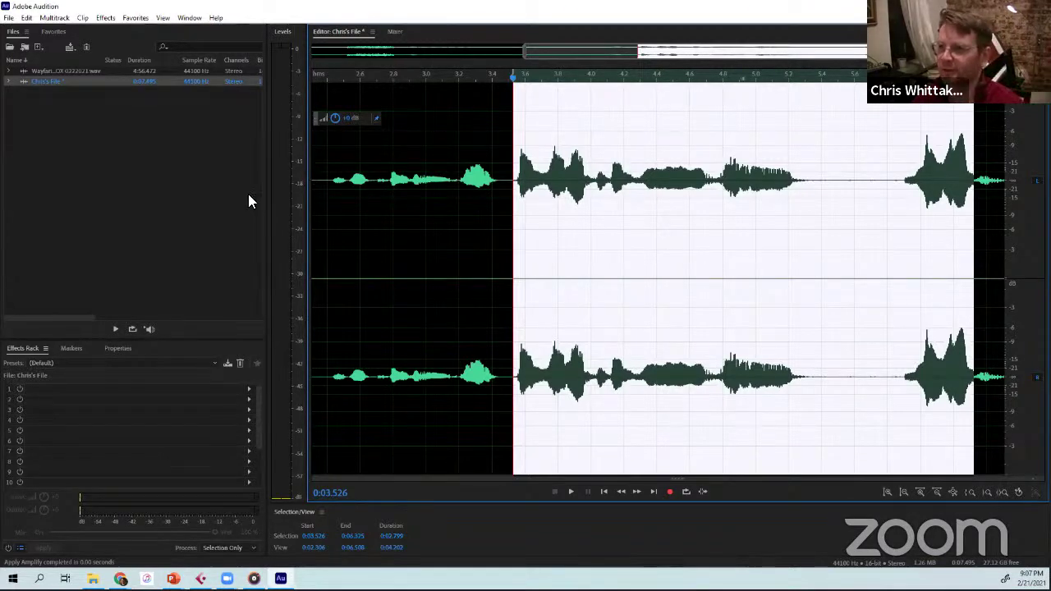
mouse_move(336, 119)
left_mouse_down()
mouse_move(338, 93)
mouse_move(337, 102)
left_mouse_up()
left_click_drag(822, 263, 880, 261)
left_click(847, 260)
left_click(518, 250)
left_click(499, 242)
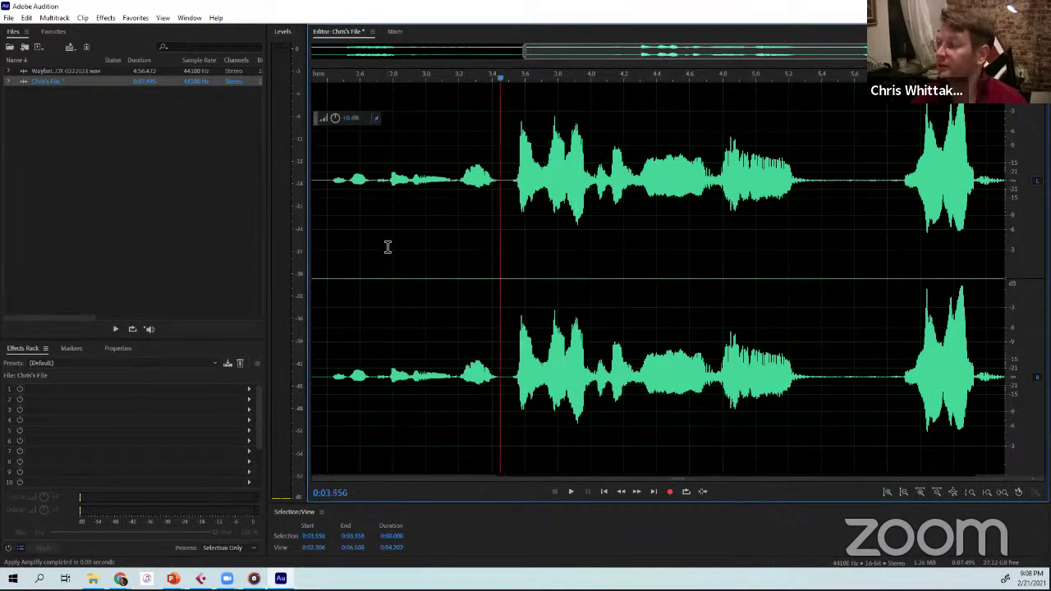
- Delete all the audio from the test recording, including the short remnants, leaving the file empty
left_click_drag(519, 57, 393, 55)
left_click(346, 179)
left_click_drag(332, 197, 910, 284)
scroll(648, 300, "up", 5)
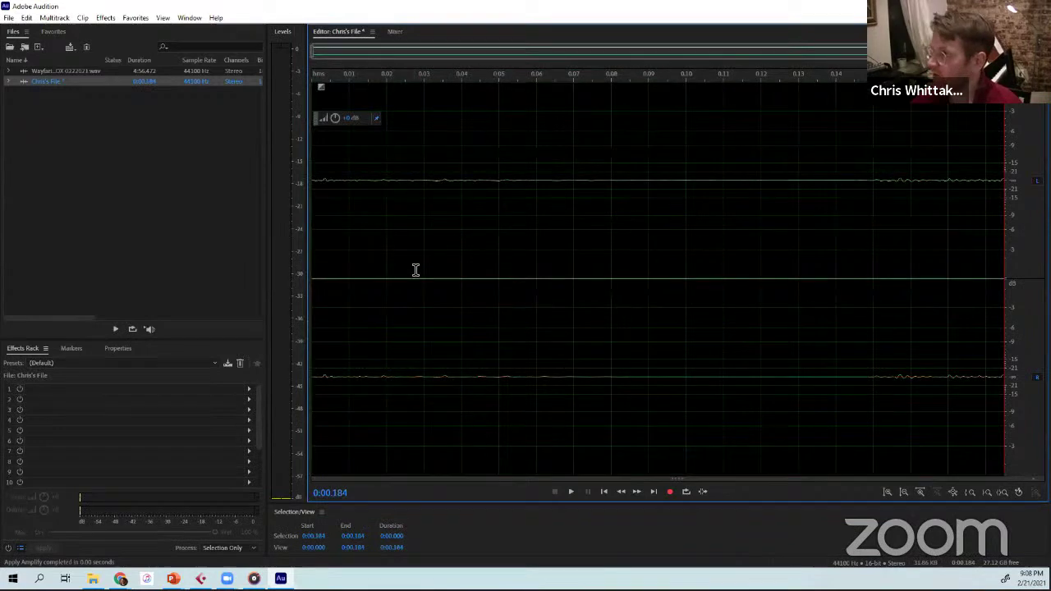
left_click_drag(415, 270, 312, 276)
scroll(489, 297, "up", 6)
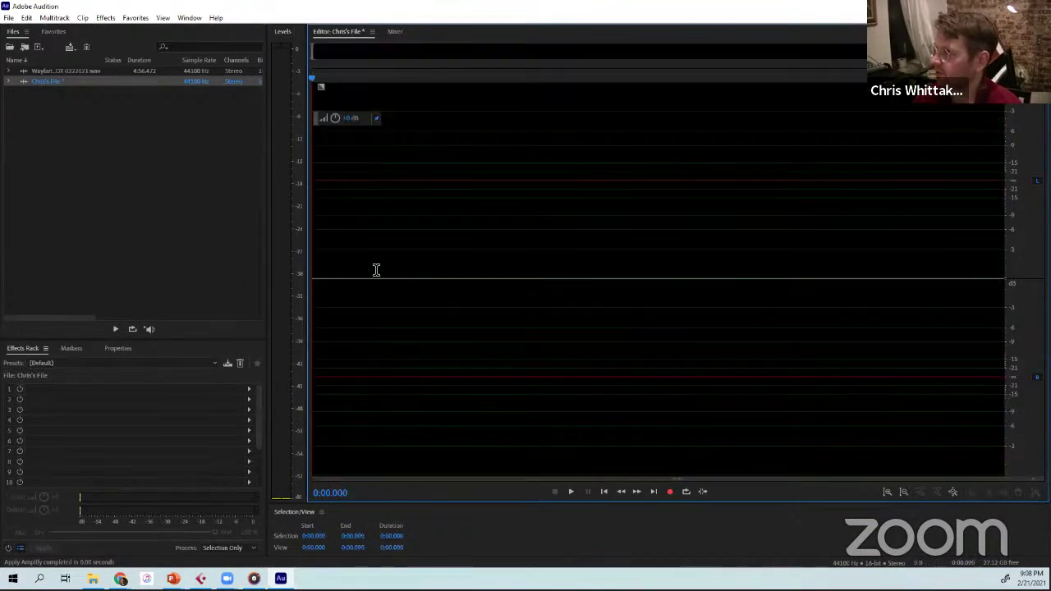
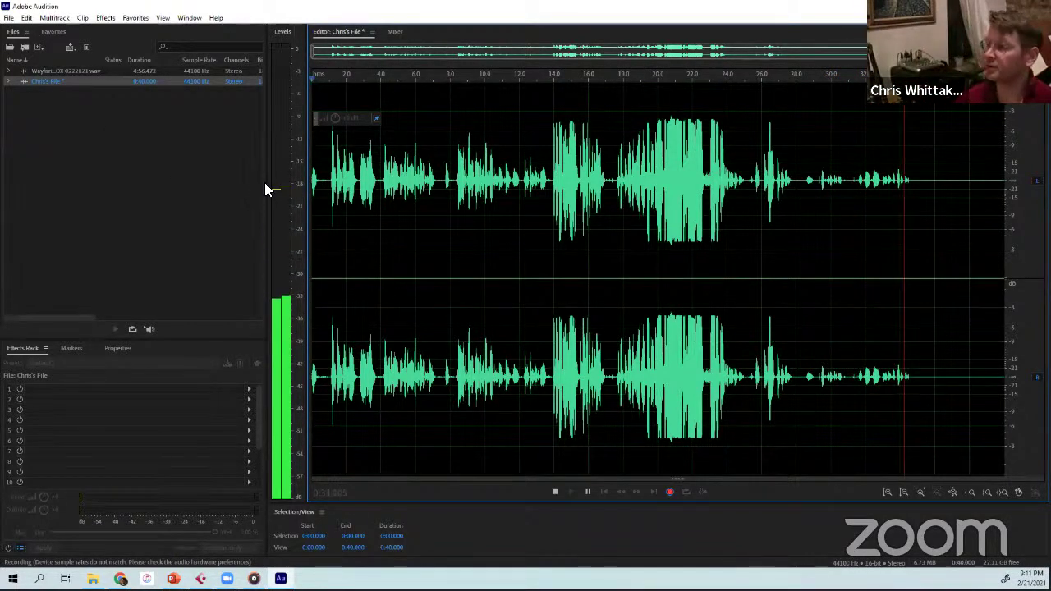
- Stop the new recording at about 0:37 and play its loudest passage from about 0:19 to 0:23
left_click(555, 490)
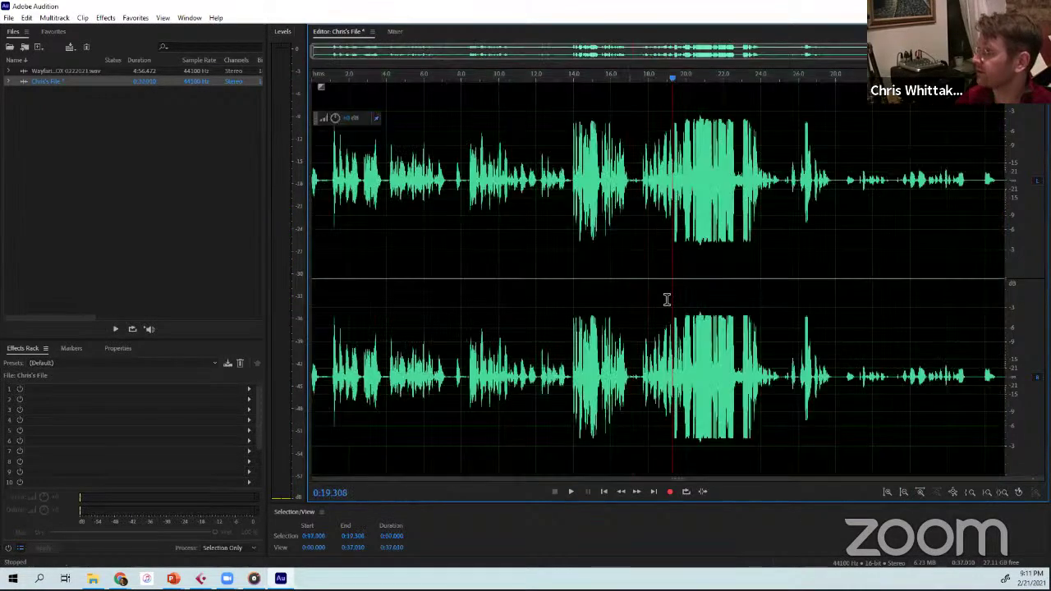
left_click(667, 298)
key("space")
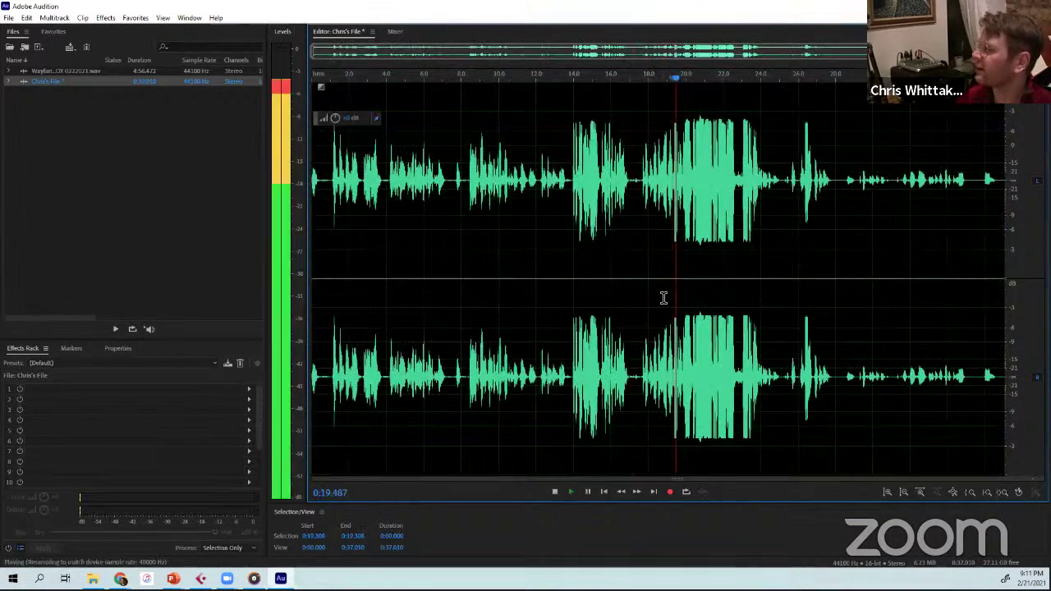
left_click(555, 491)
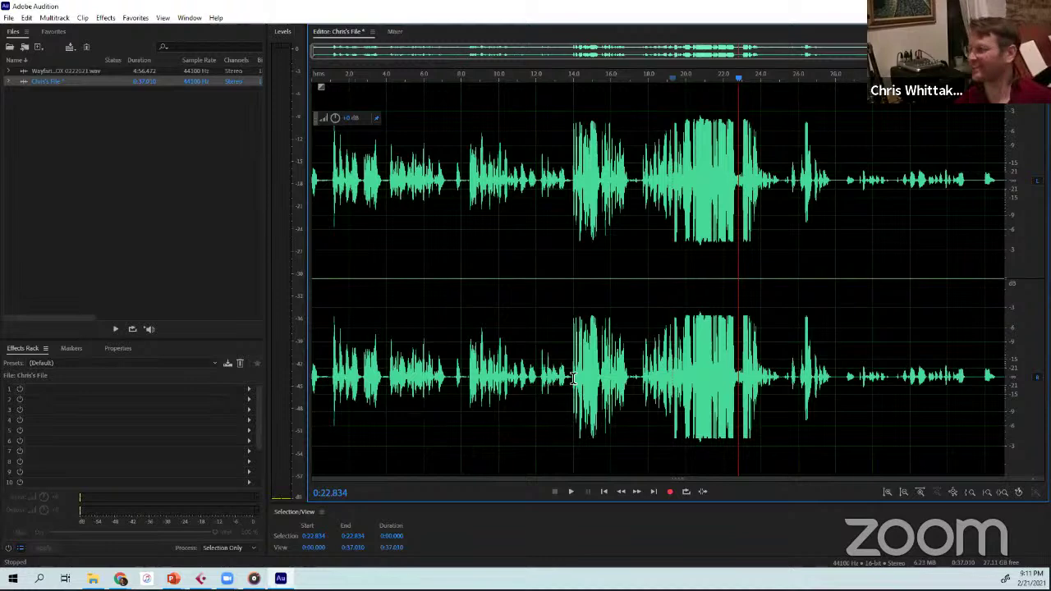
left_click(657, 247)
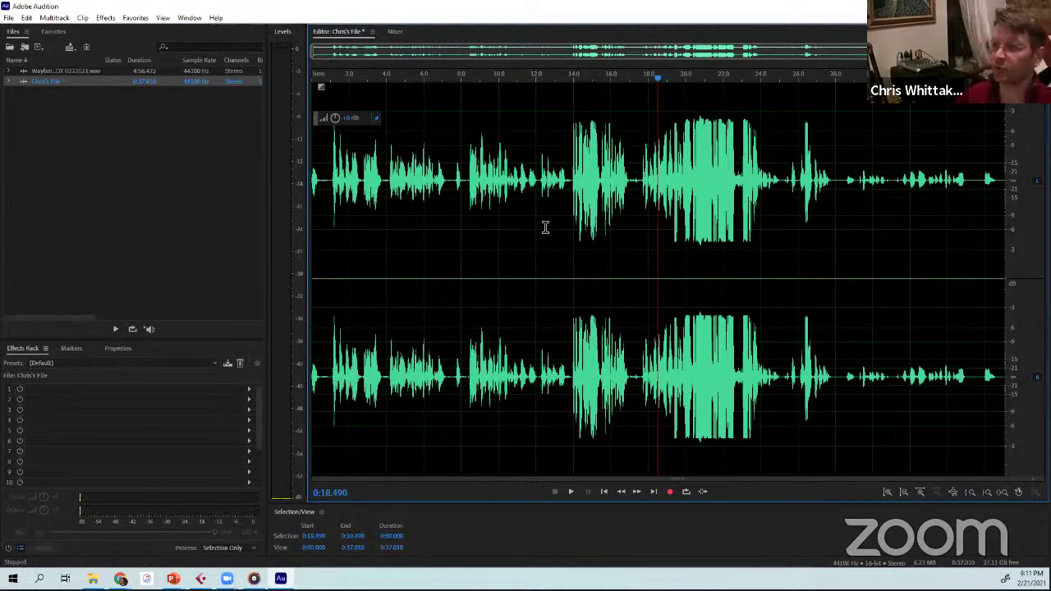
left_click(336, 216)
left_click(449, 220)
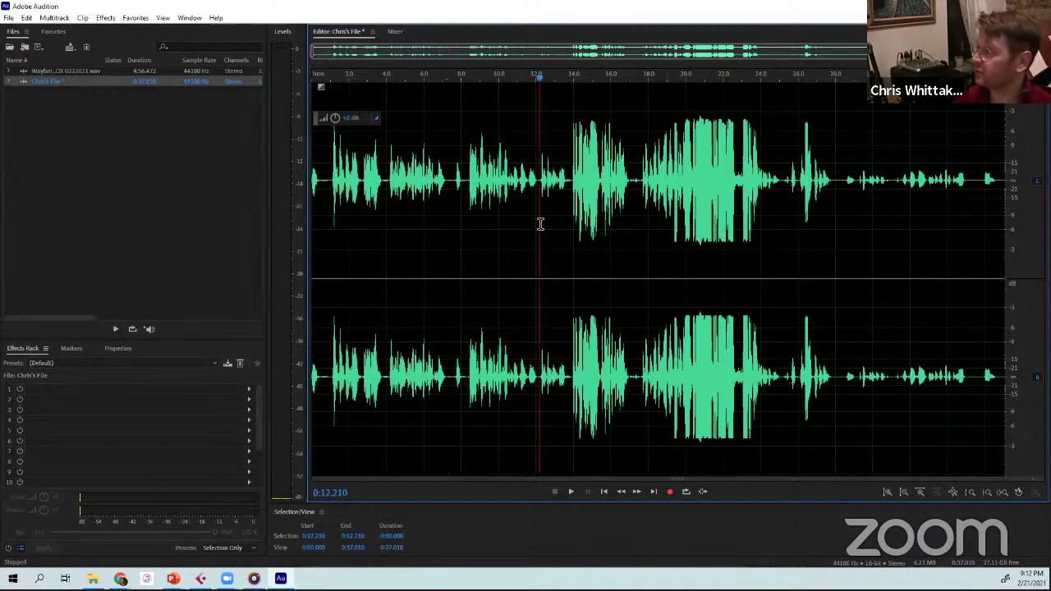
left_click_drag(860, 218, 504, 198)
left_click(591, 197)
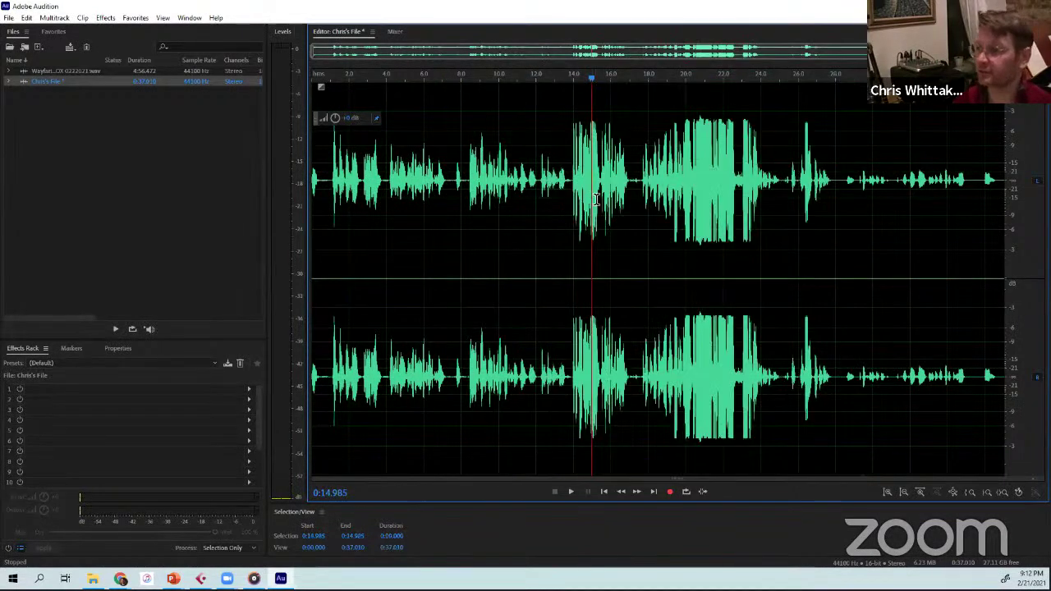
- Play the start of the recording from about 0:00.8 to 0:03.8
left_click(398, 211)
left_click(361, 233)
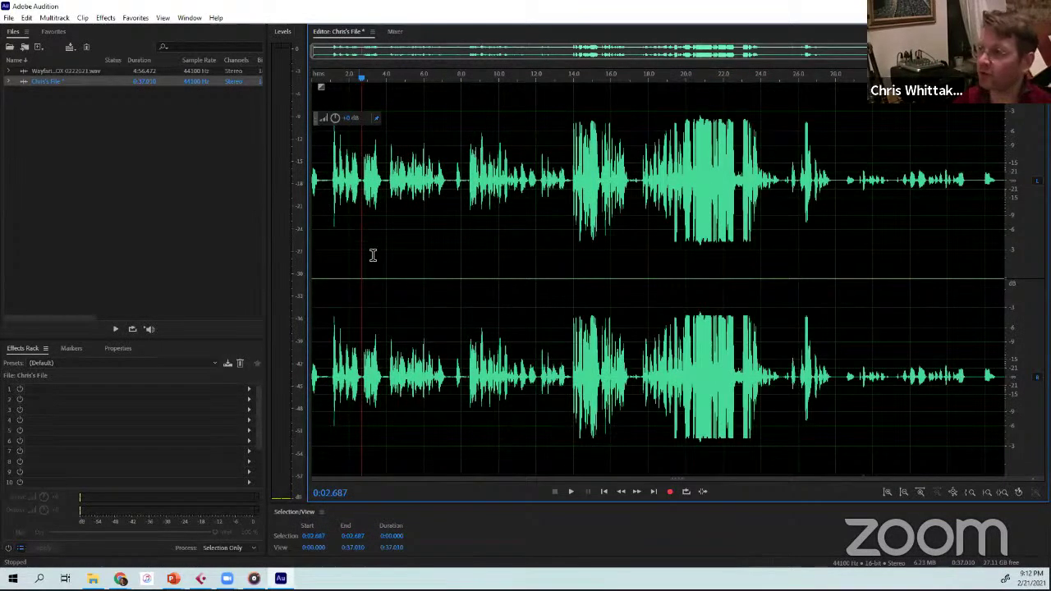
left_click(324, 248)
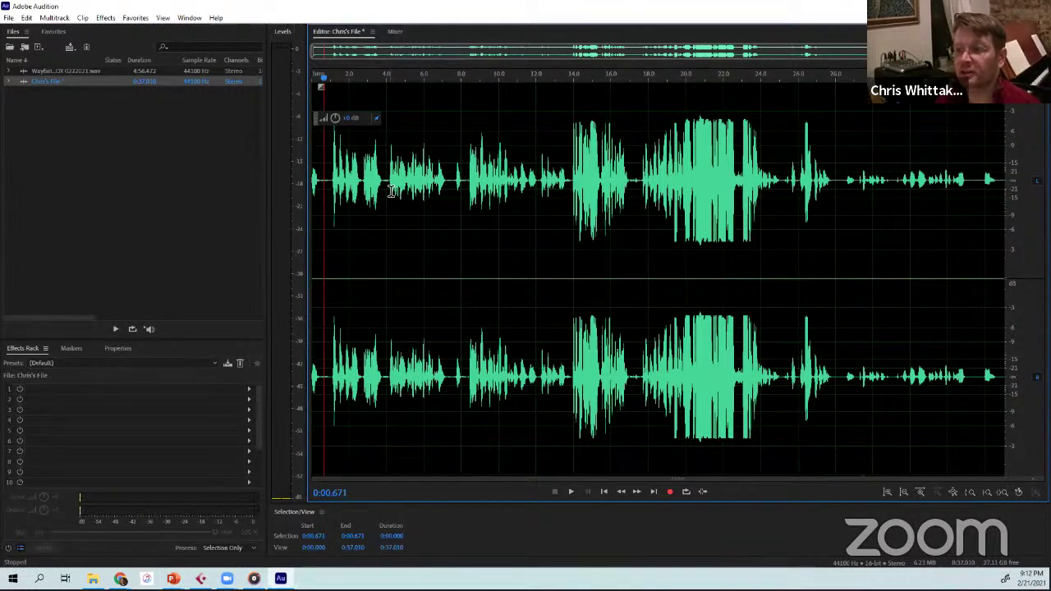
left_click(326, 205)
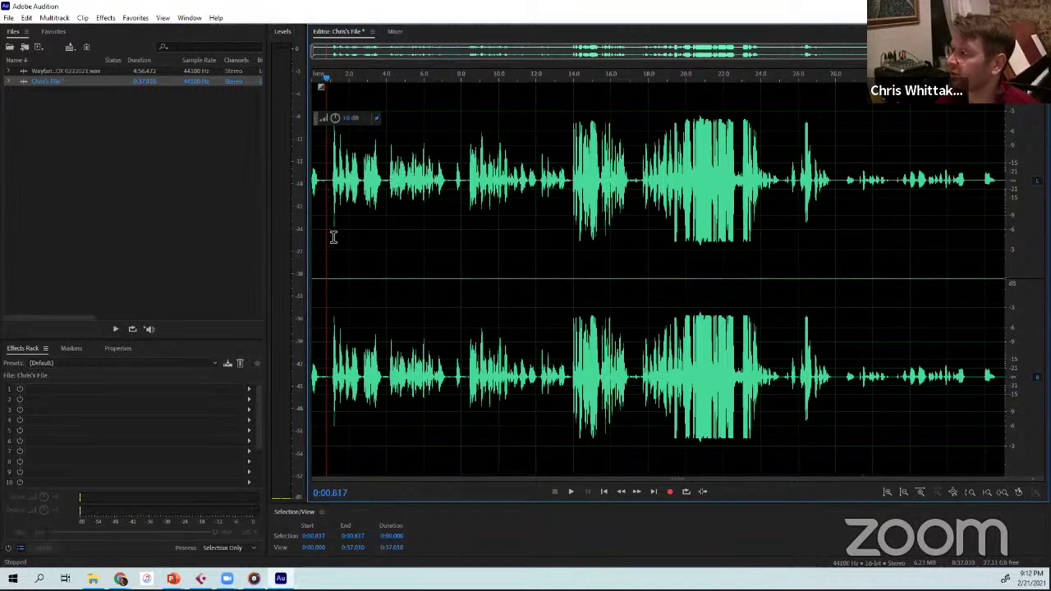
key("space")
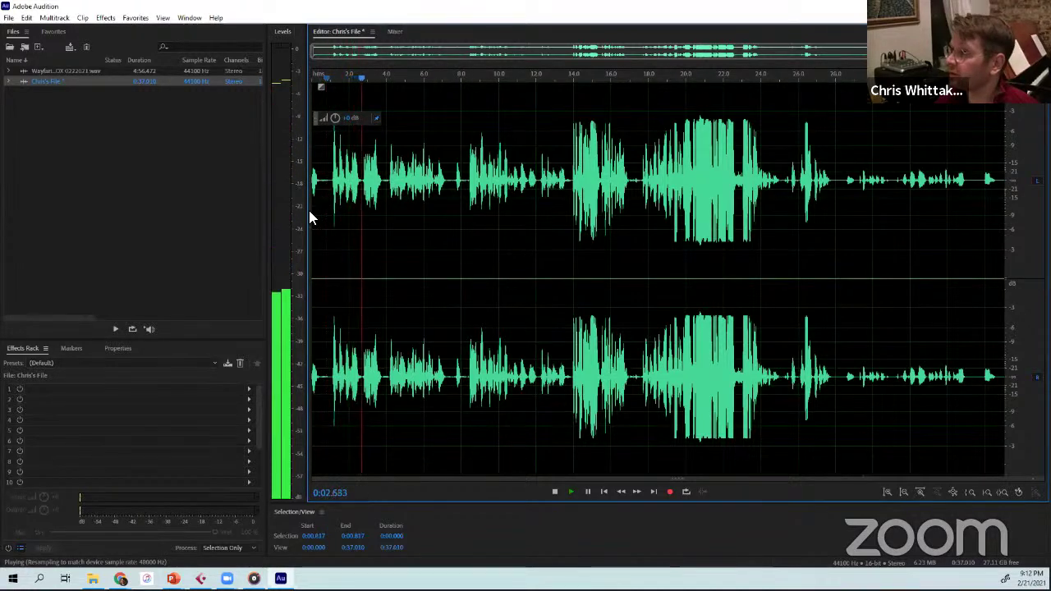
key("space")
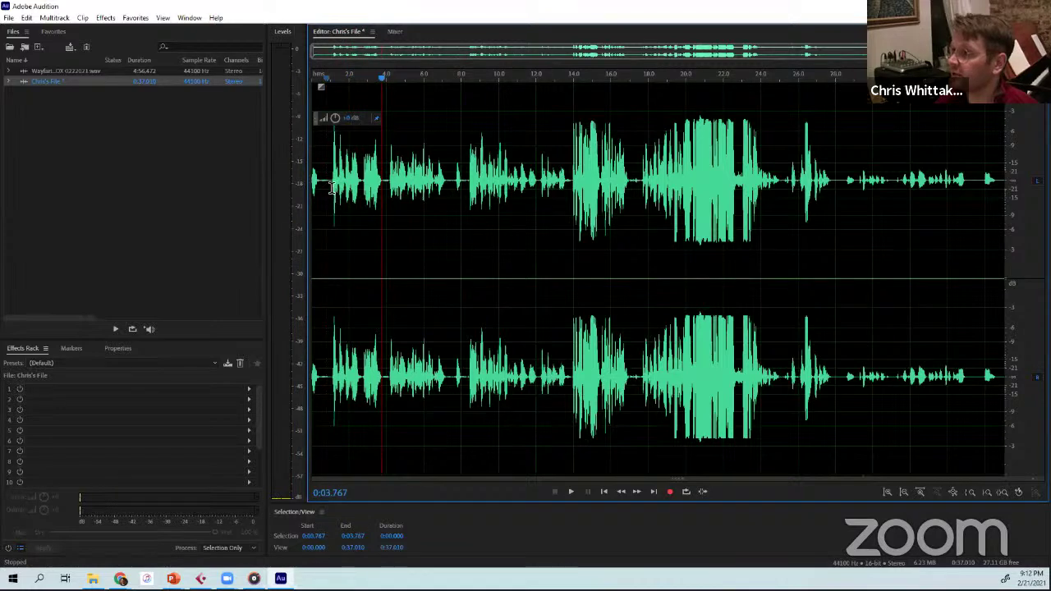
left_click(331, 187)
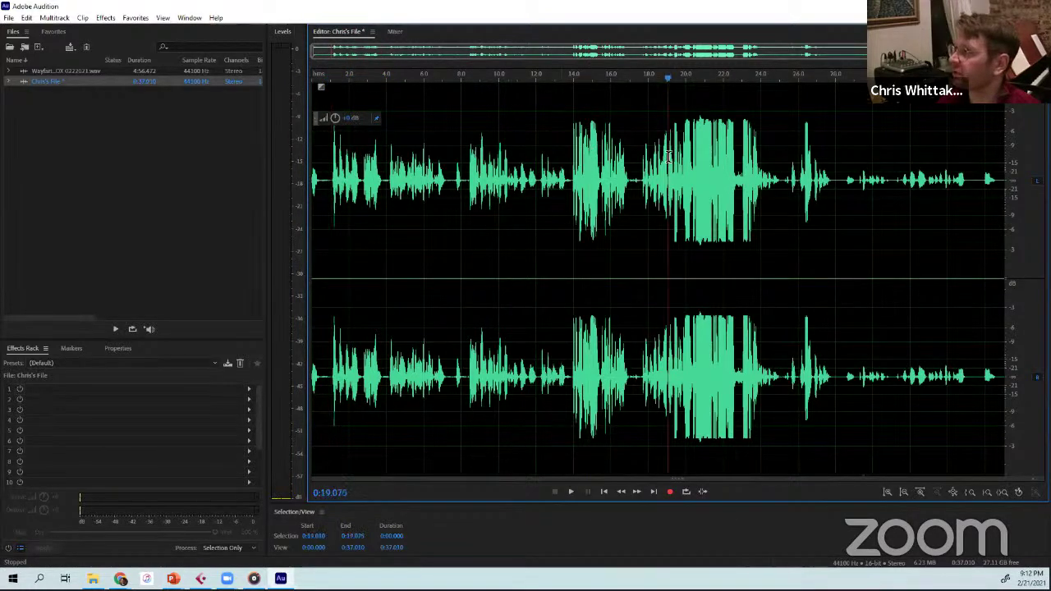
- Highlight the recording's loudest passage, from about 0:18.8 to 0:23.6, and clear the selection
left_click(694, 145)
left_click_drag(669, 168, 748, 164)
left_click(693, 154)
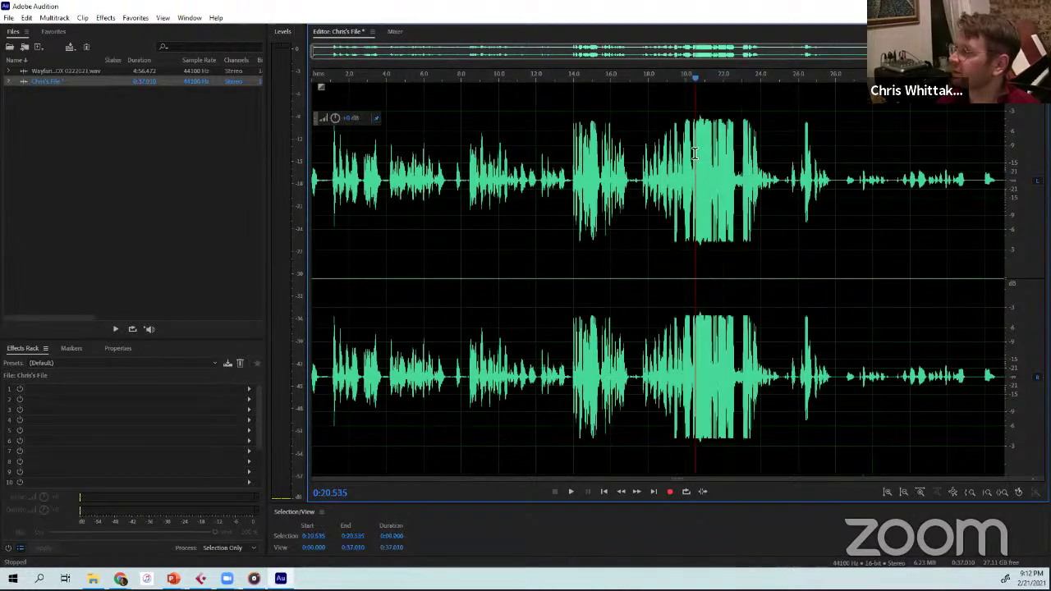
left_click_drag(663, 124, 753, 134)
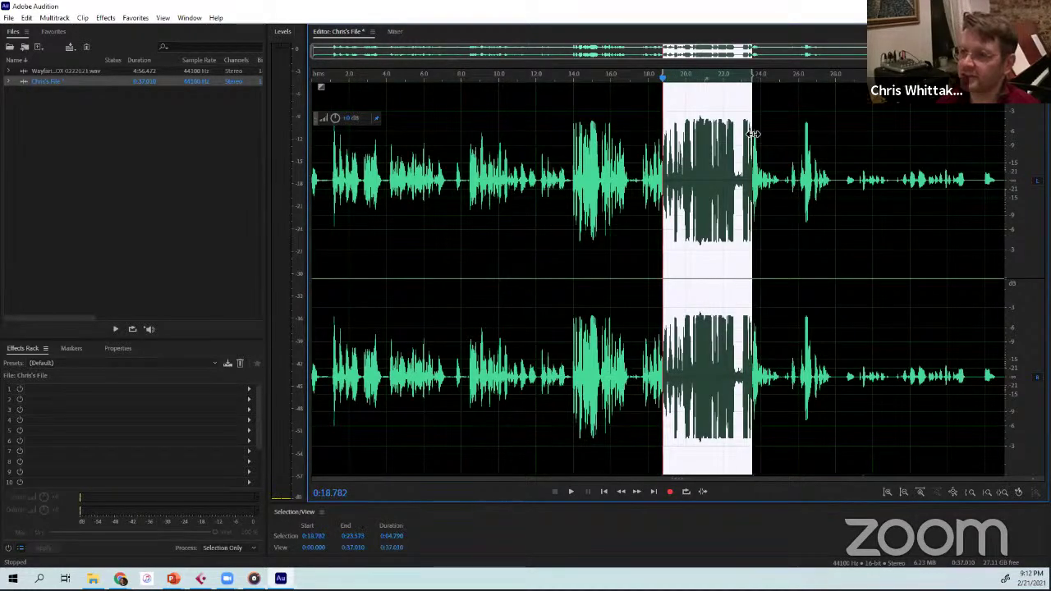
left_click(701, 142)
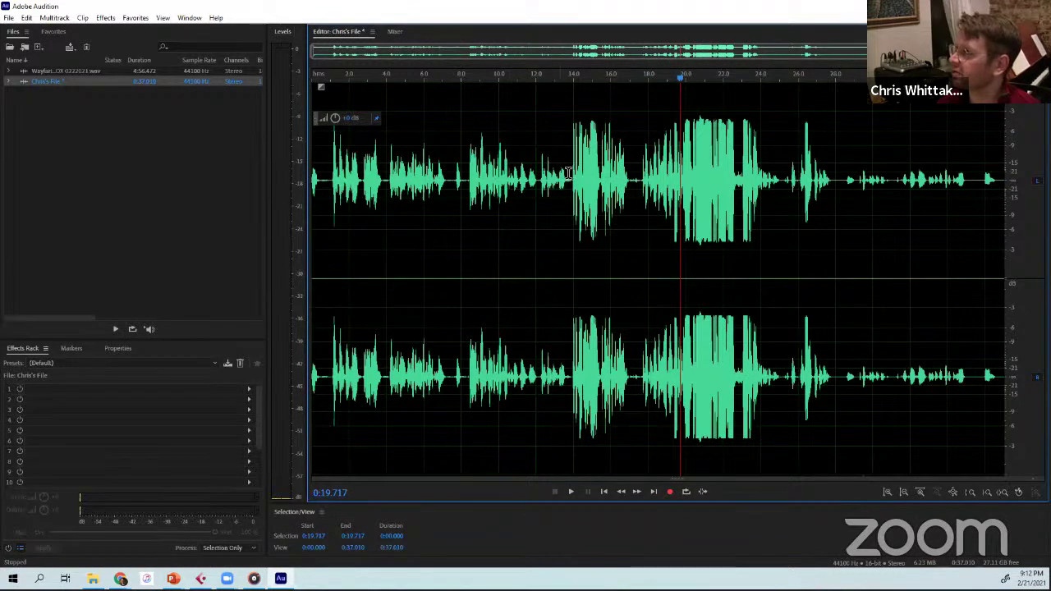
- Boost the amplitude of the section from about 0:14.0 to 0:17.3 and clear the selection
left_click_drag(573, 172, 634, 179)
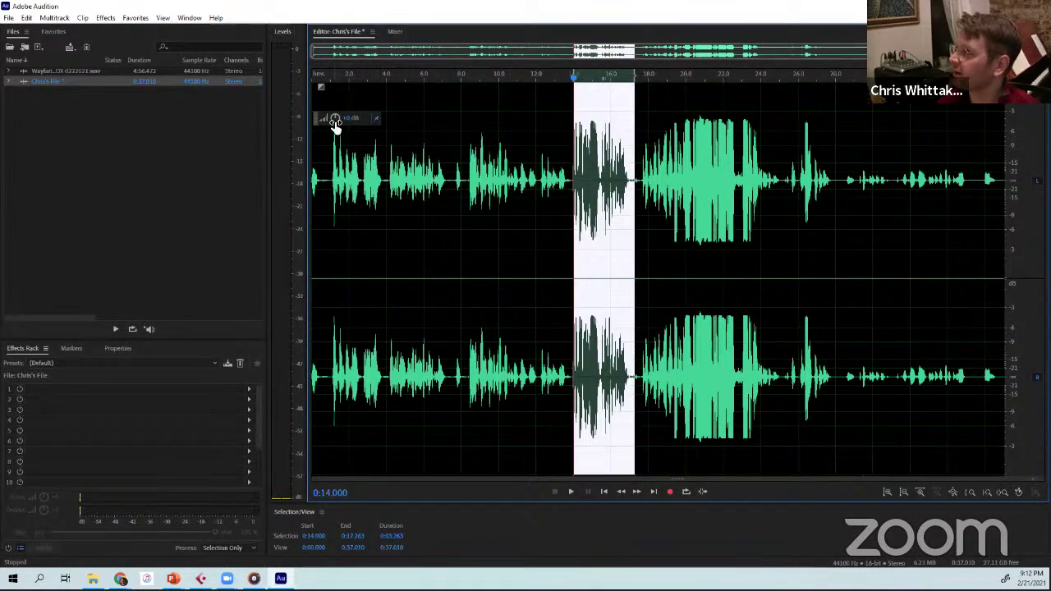
left_click_drag(335, 121, 337, 97)
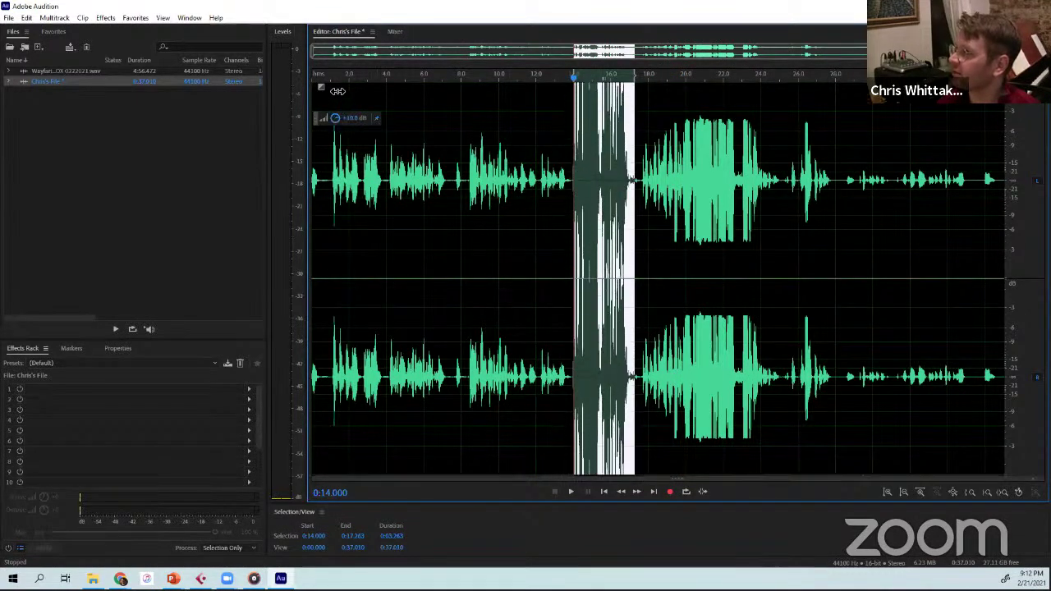
left_click(569, 194)
left_click(558, 194)
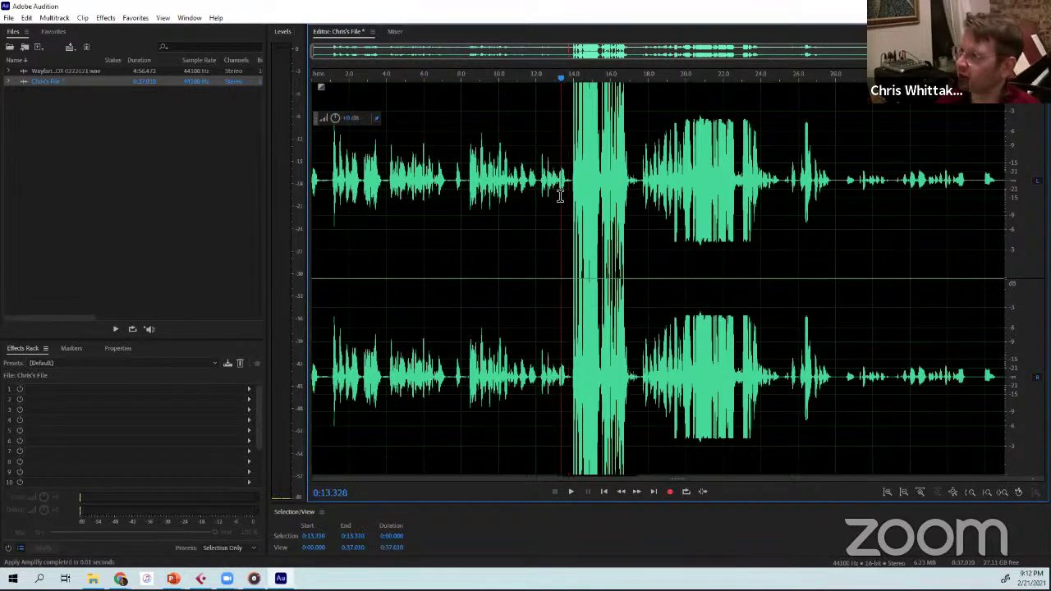
- Play the boosted section from about 0:13.3 to 0:15.7
key("space")
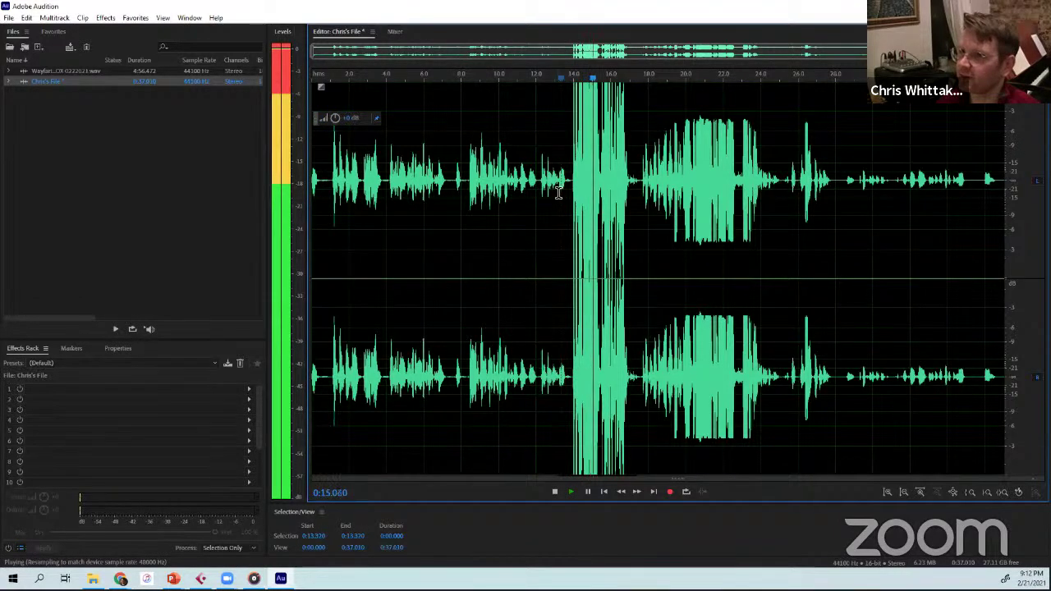
key("space")
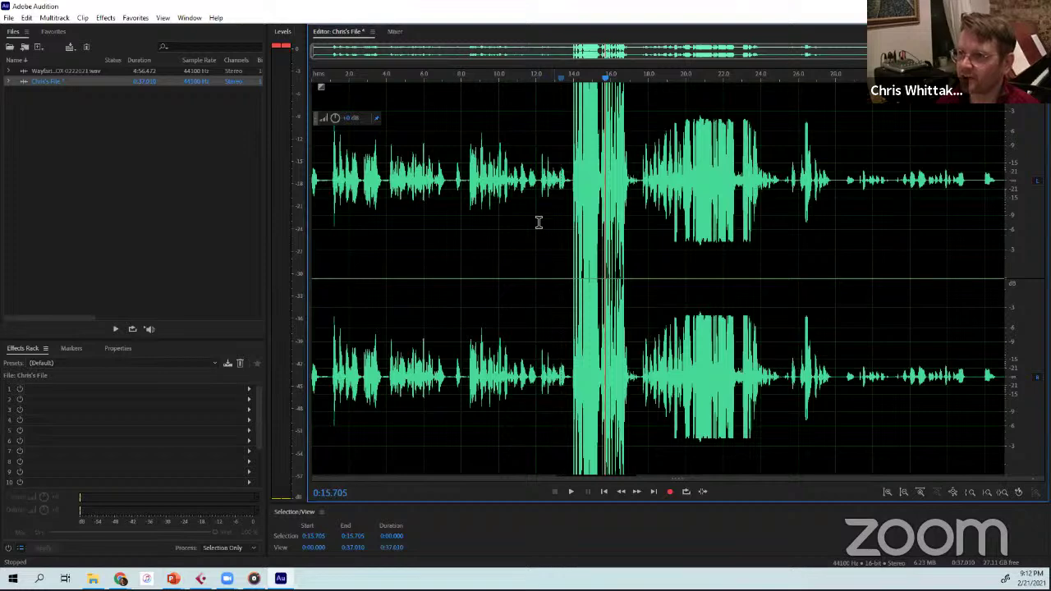
left_click(537, 223)
left_click(598, 226)
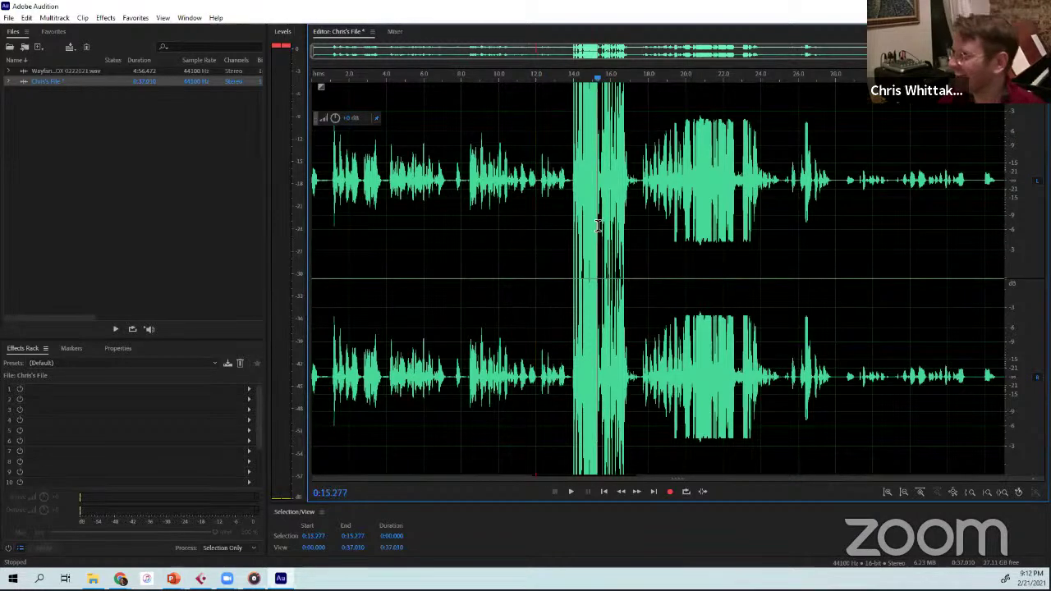
- Boost the section from about 0:13.8 to 0:17.2 once more and clear the selection
key("ctrl+a")
left_click(603, 224)
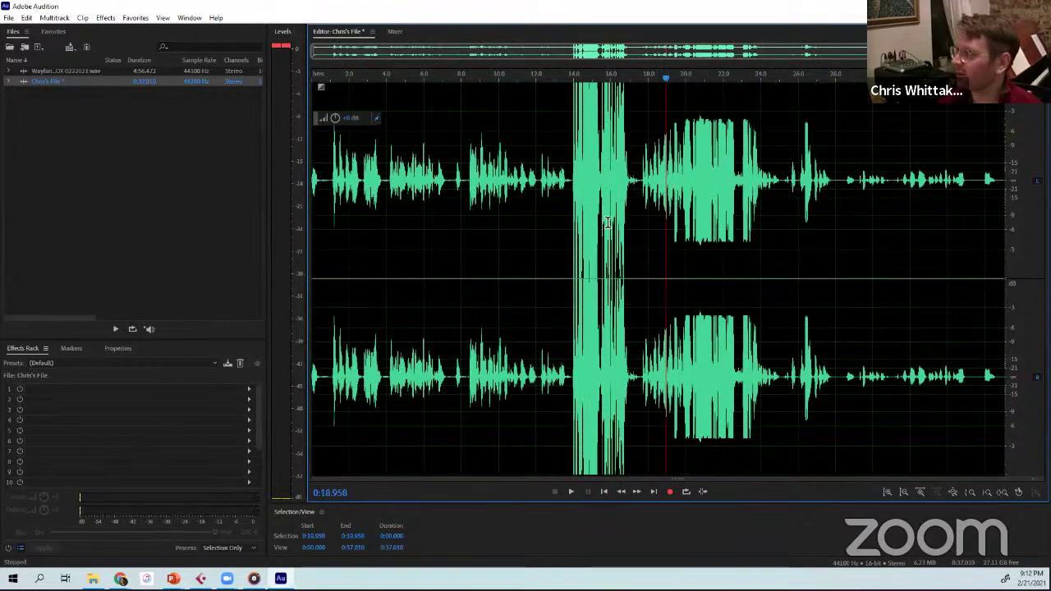
left_click_drag(568, 216, 633, 216)
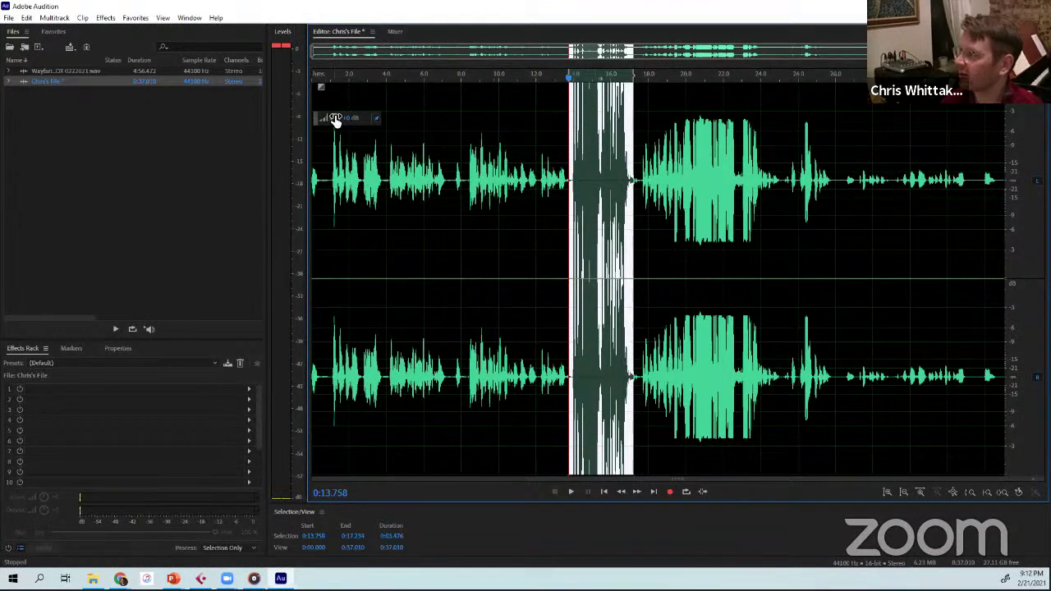
mouse_move(330, 119)
left_mouse_down()
mouse_move(328, 150)
mouse_move(331, 101)
left_mouse_up()
left_click(566, 201)
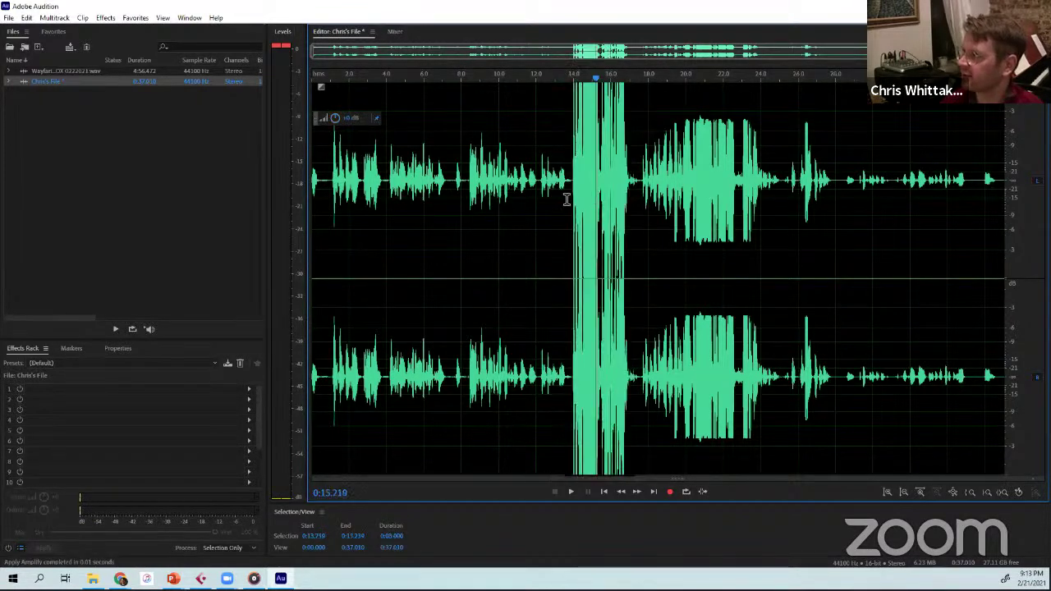
left_click_drag(569, 206, 634, 216)
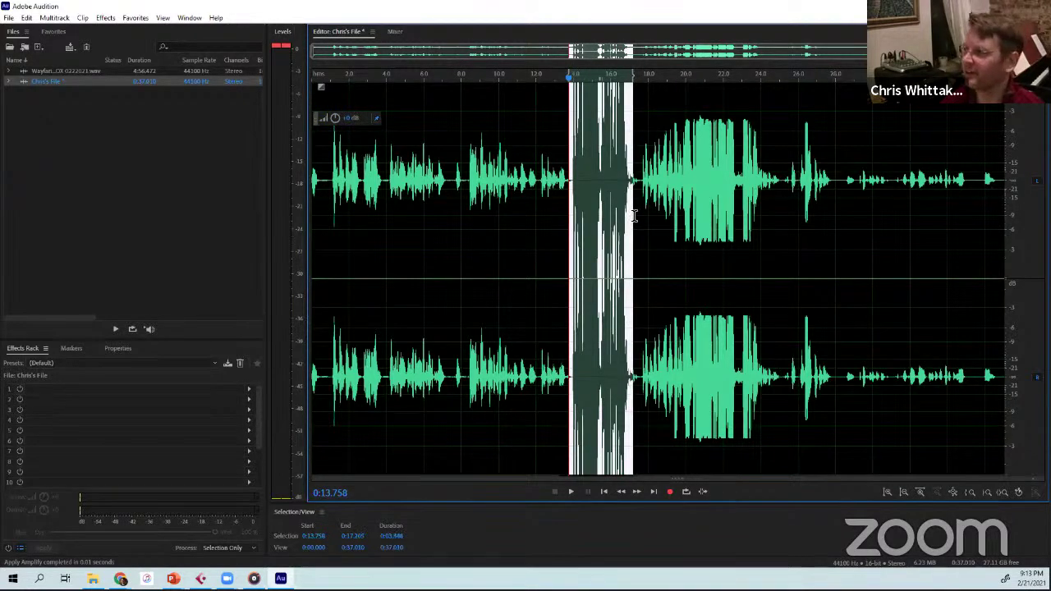
left_click(574, 215)
left_click(566, 213)
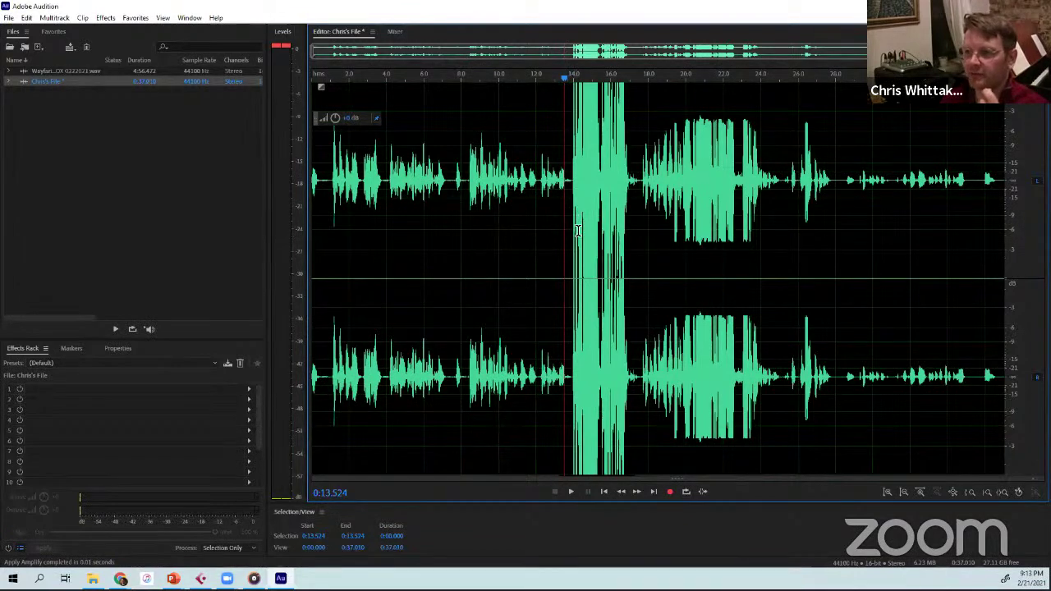
left_click(478, 218)
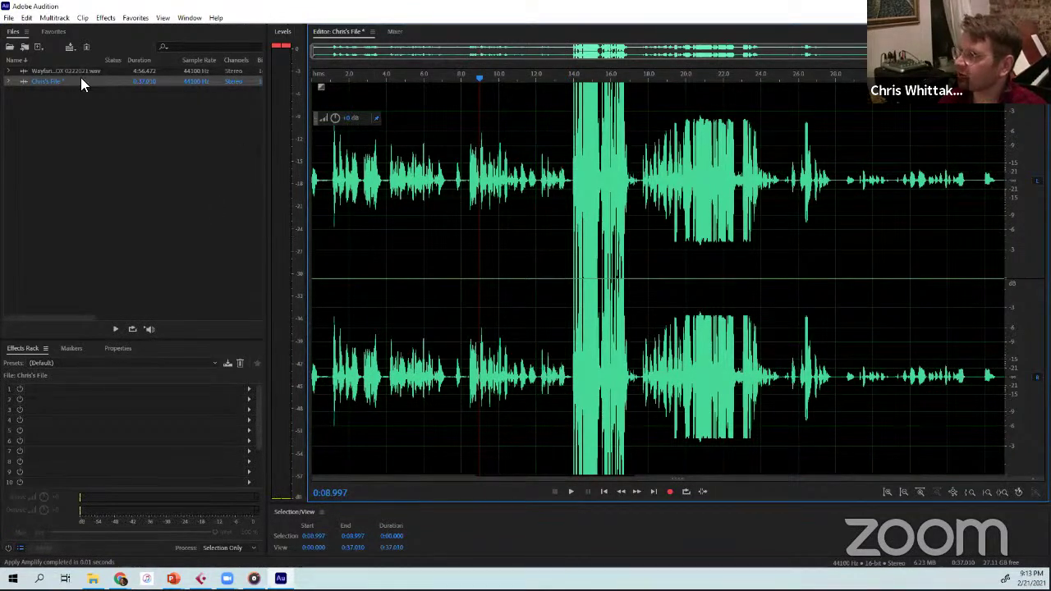
- Open the Wayfaring Staranger VOX 0222021.wav file and play its first verse from about 0:12.9
double_click(49, 70)
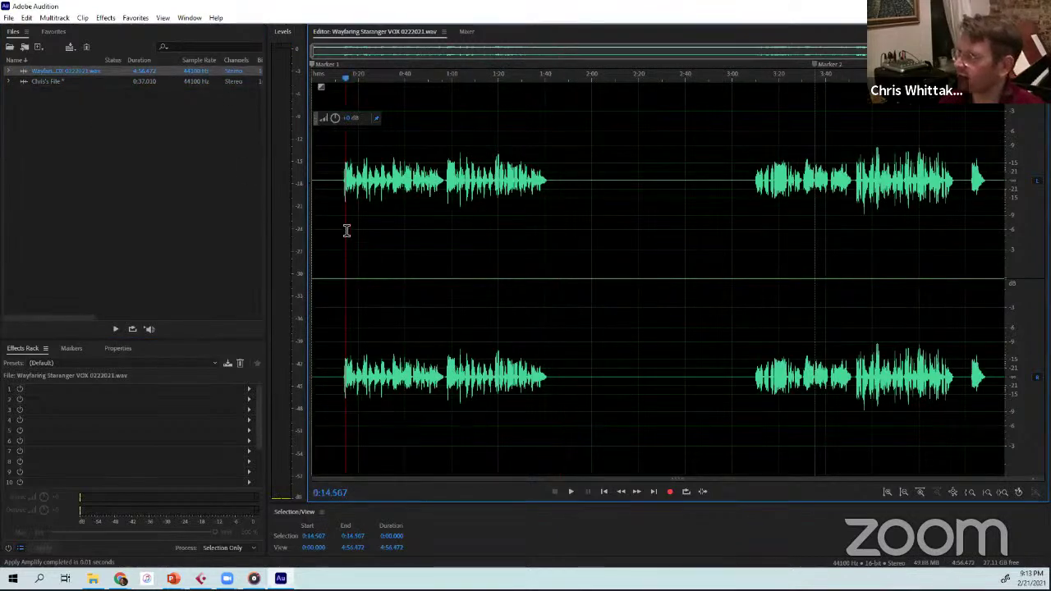
left_click(342, 229)
key("space")
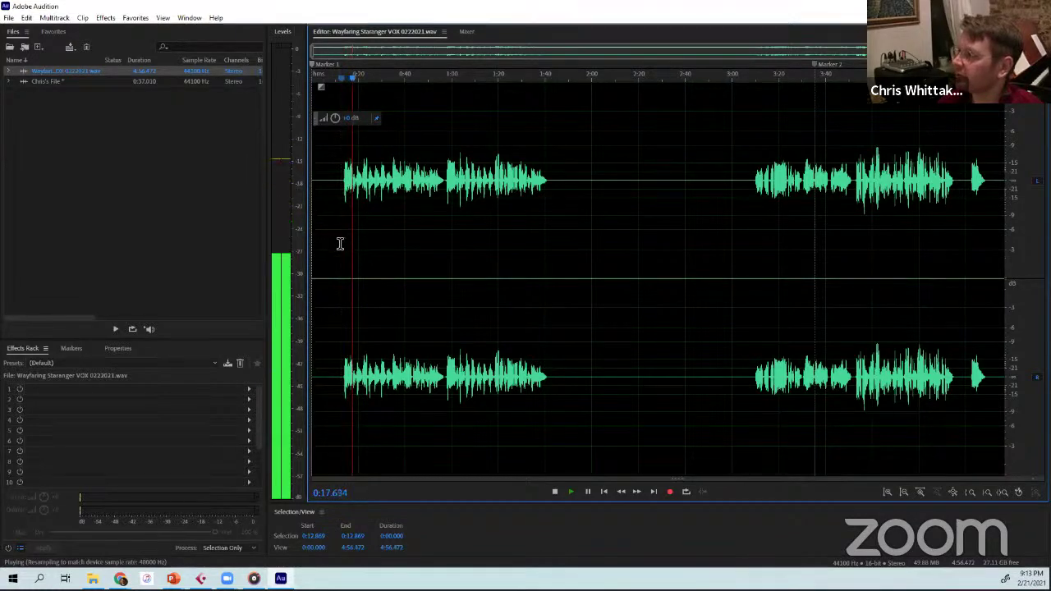
- Boost the amplitude of the first vocal section, from about 0:11.7 to 0:57, and clear the selection
left_click_drag(339, 242, 445, 248)
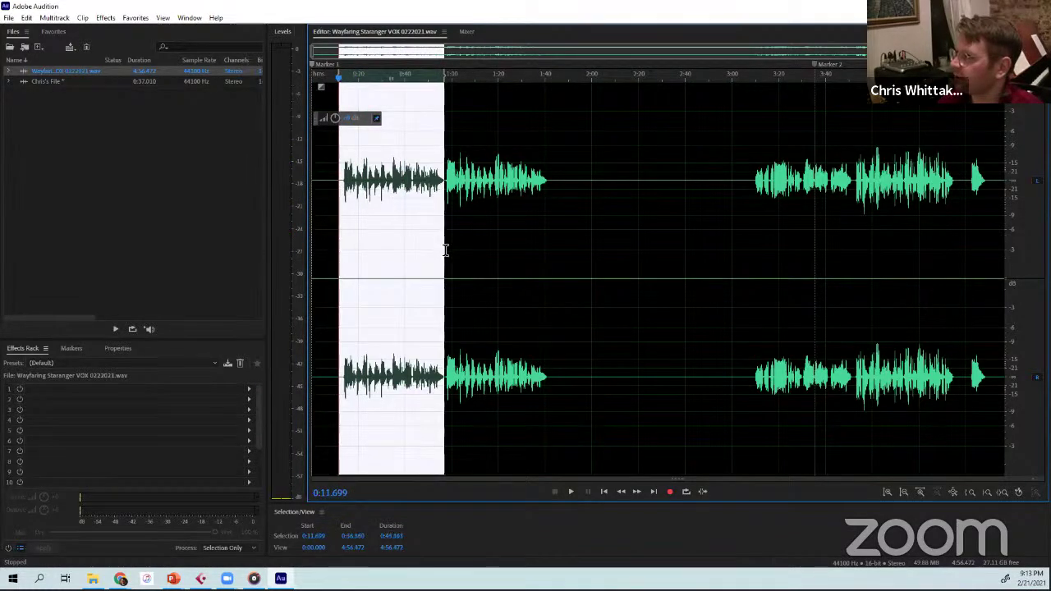
left_click_drag(334, 120, 336, 100)
left_click(345, 148)
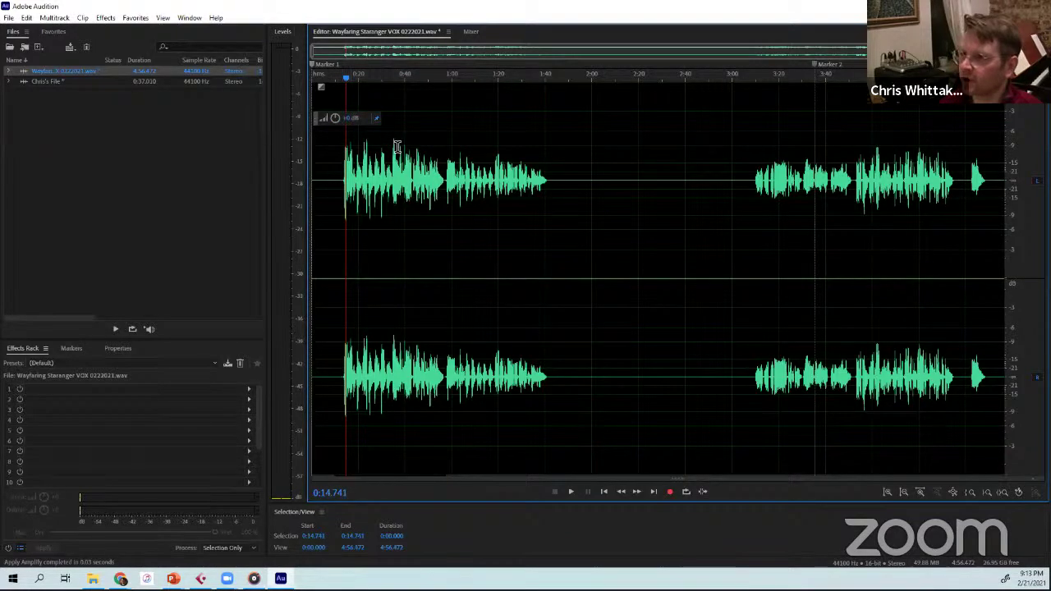
- Select the vocal section from about 0:11.9 to 0:57.1 and open the 20-band Graphic Equalizer effect for it
left_click_drag(339, 169, 444, 178)
left_click(115, 18)
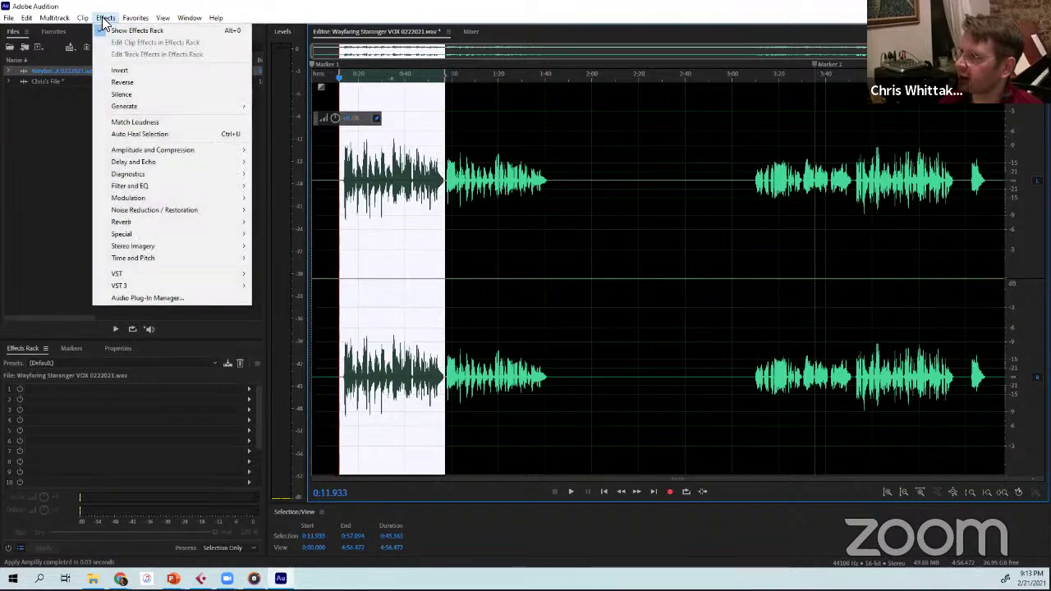
left_click(114, 18)
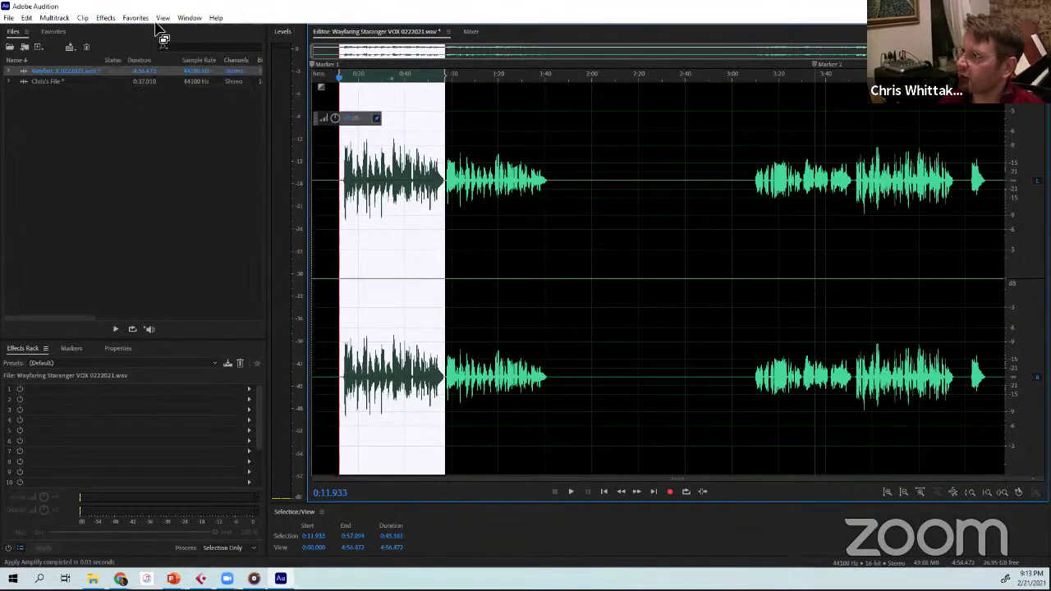
left_click(106, 20)
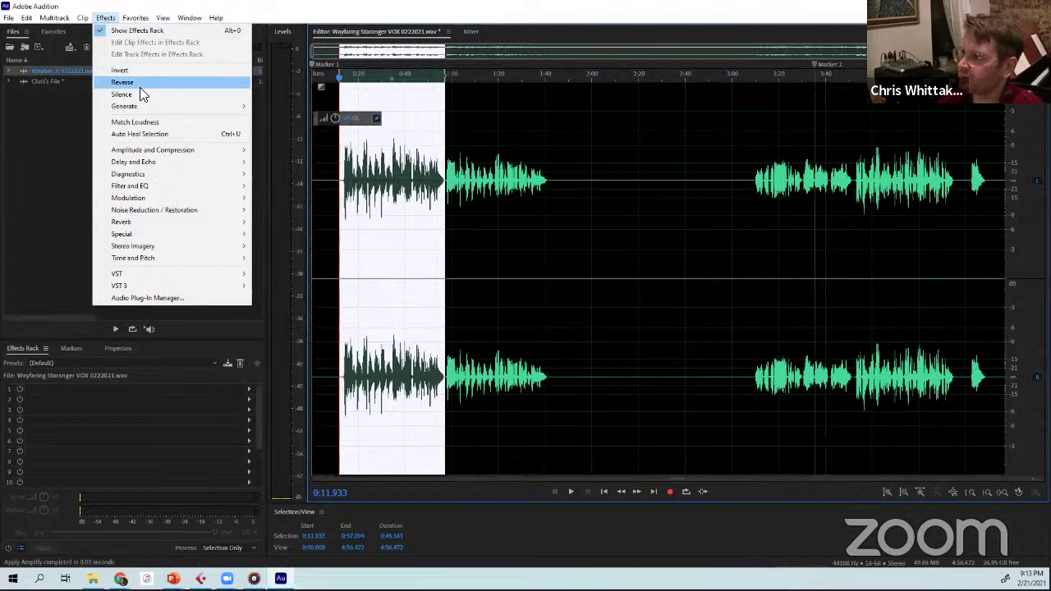
mouse_move(160, 153)
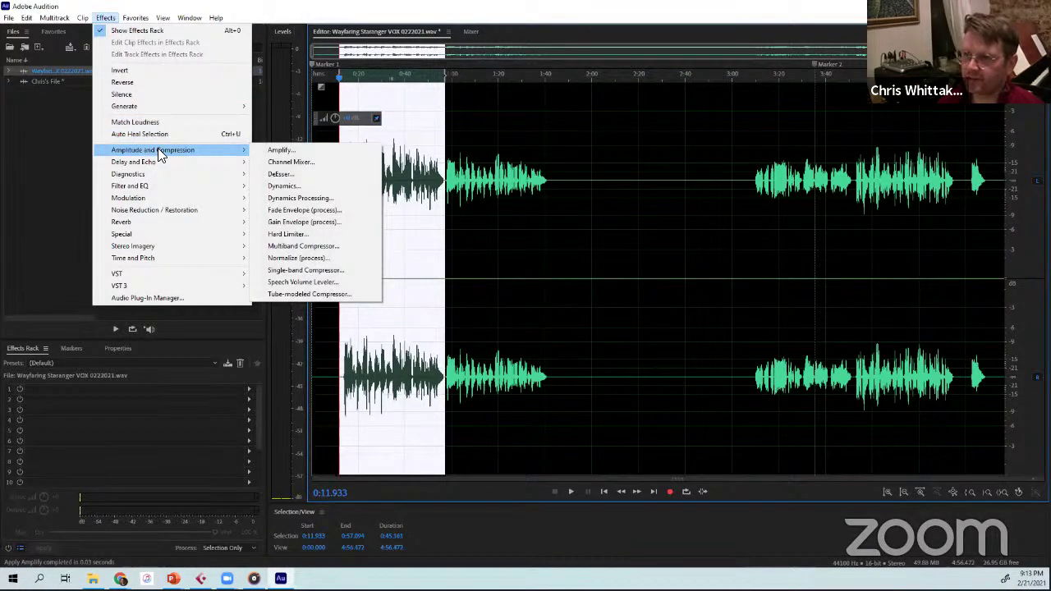
mouse_move(162, 192)
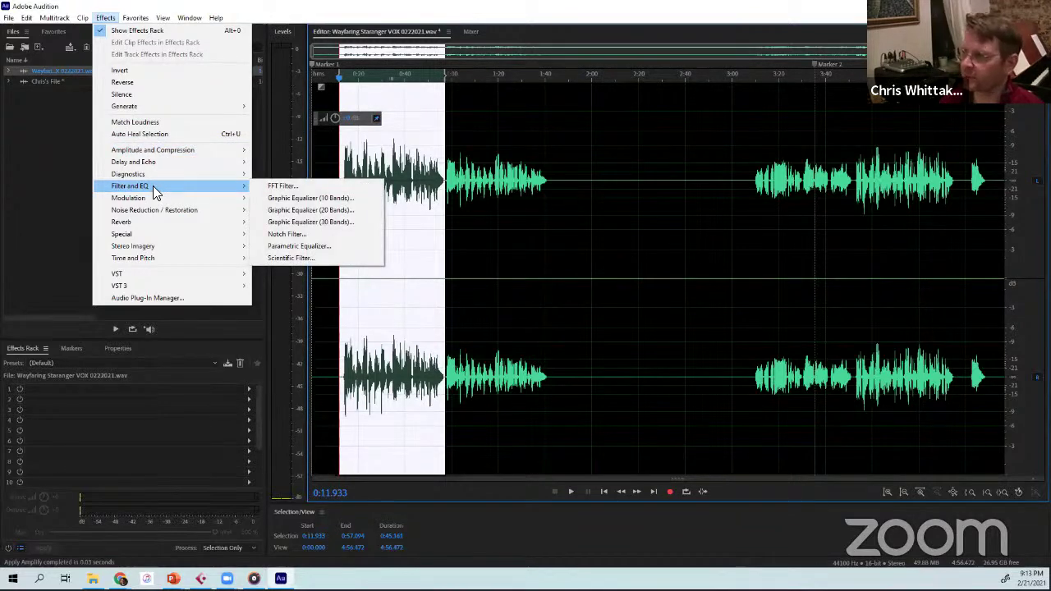
left_click(278, 212)
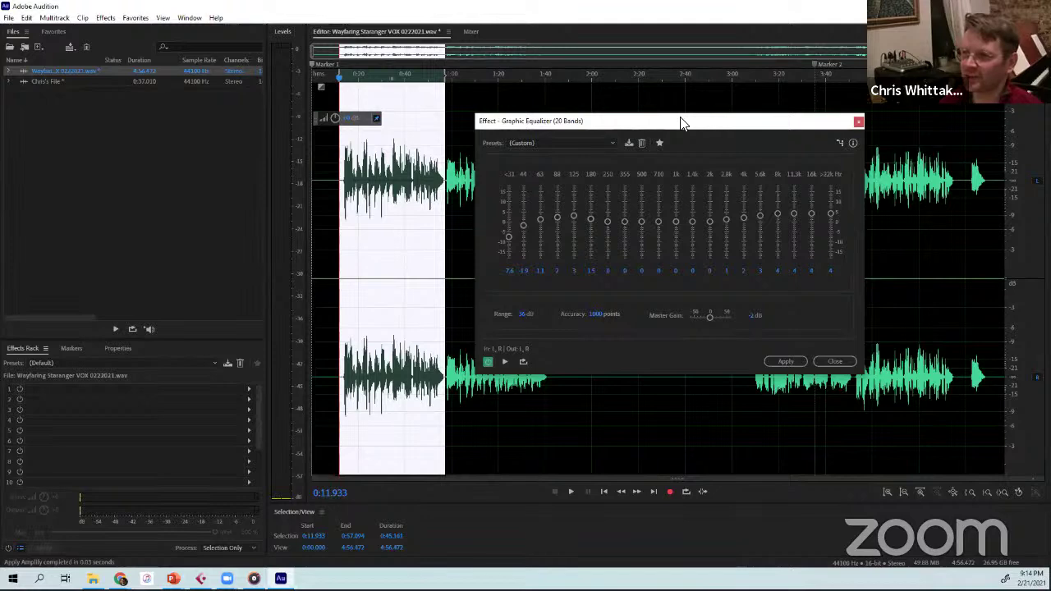
left_click_drag(691, 106, 700, 91)
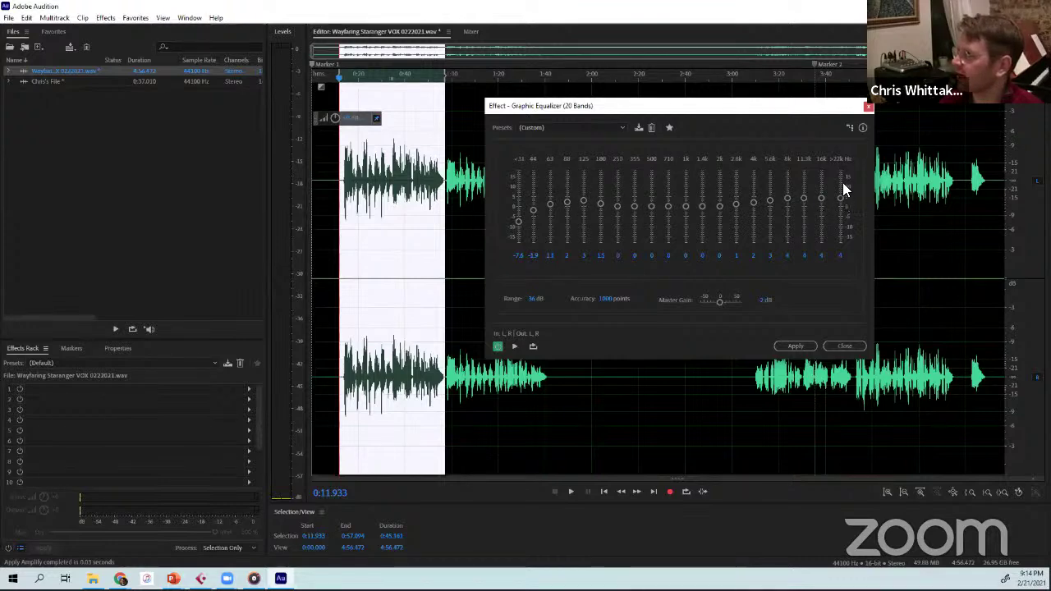
- Set the Graphic Equalizer's >22k band to 4.9 dB and its 2.8k band to -3.1 dB
left_click_drag(842, 182, 841, 203)
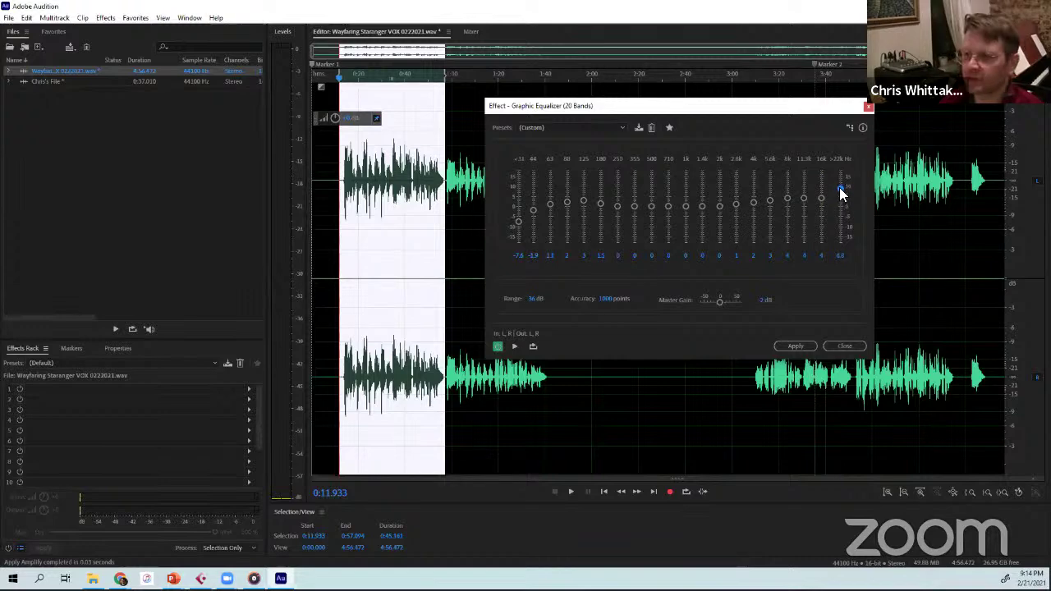
left_click_drag(840, 205, 839, 187)
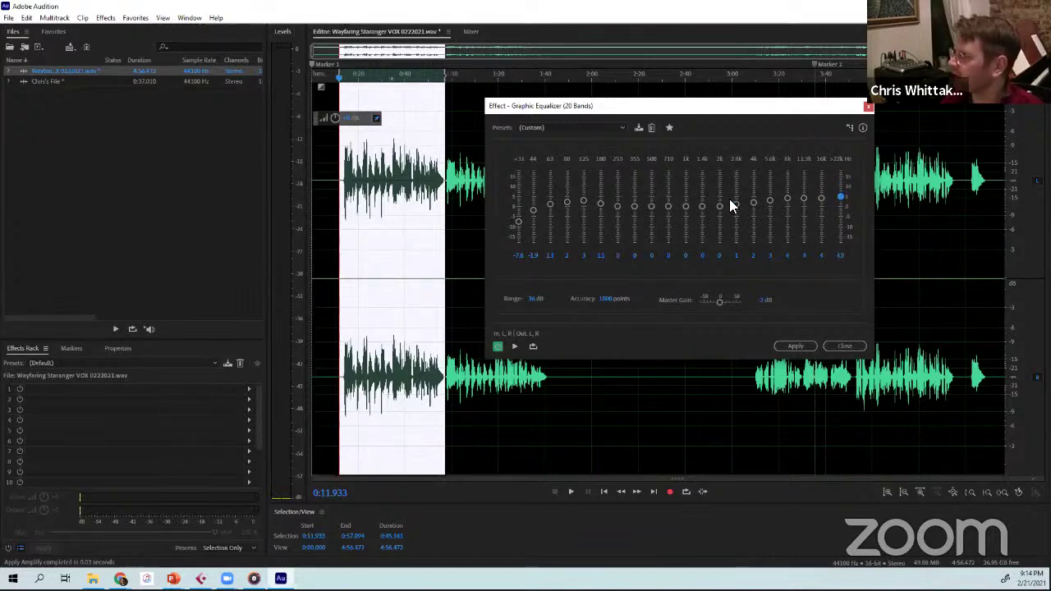
left_click_drag(734, 204, 735, 223)
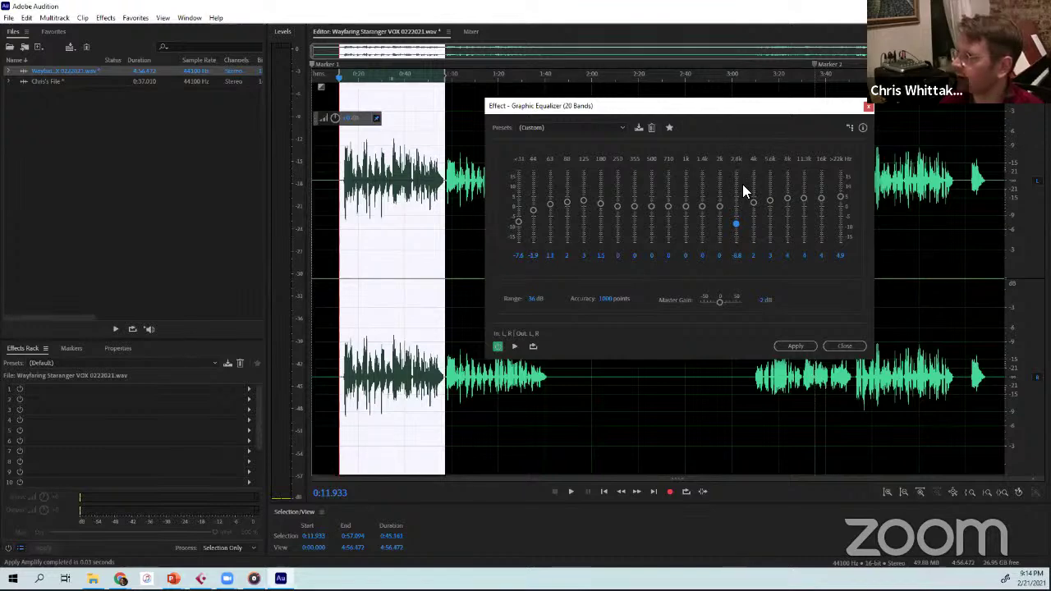
left_click_drag(735, 223, 736, 212)
- Play the vocal from about 0:12 while boosting 500 and 710 Hz to 11.7 and 12.5 dB, 4k to 13.7 dB, and cutting 5.6k and 8k to -18 dB
left_click(340, 229)
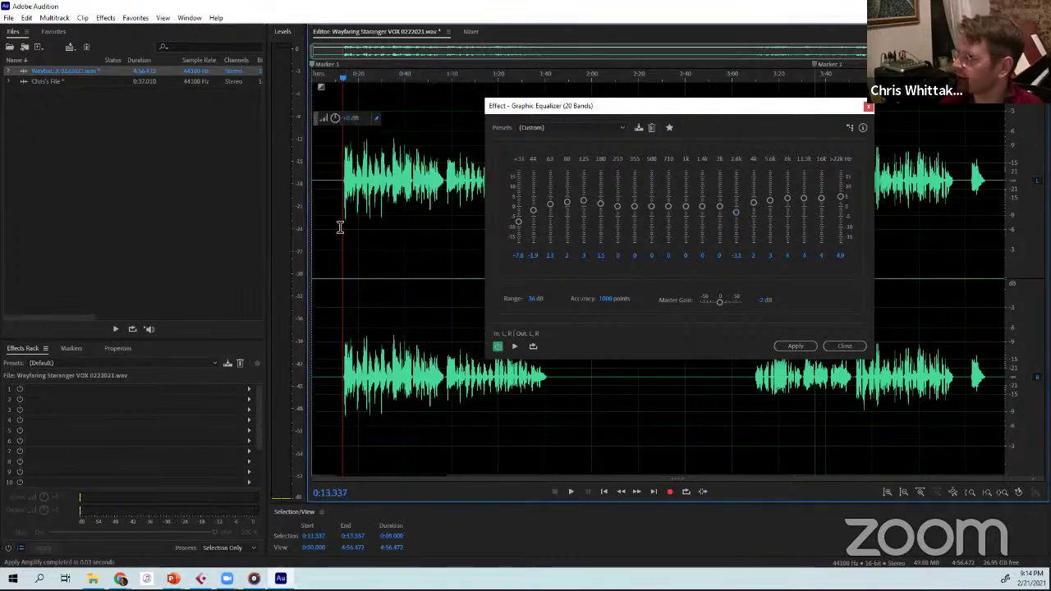
key("space")
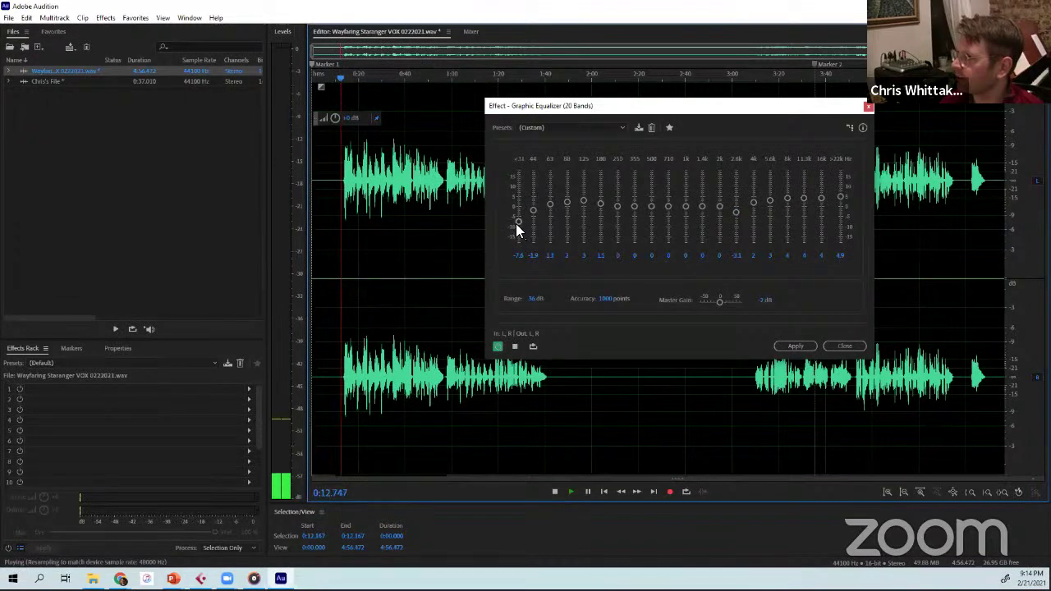
left_click_drag(515, 222, 584, 201)
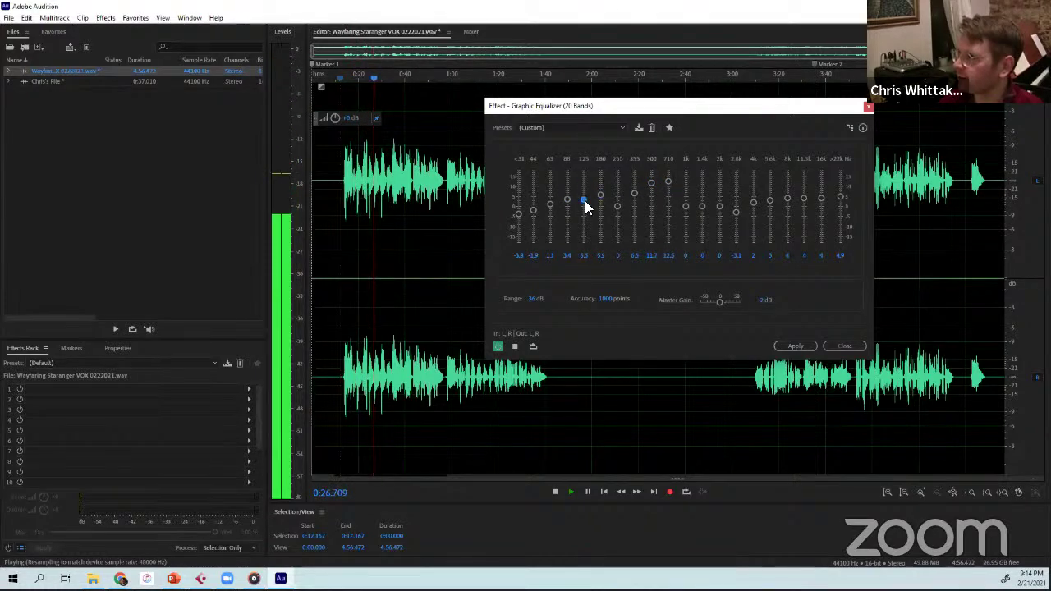
left_click_drag(748, 202, 788, 243)
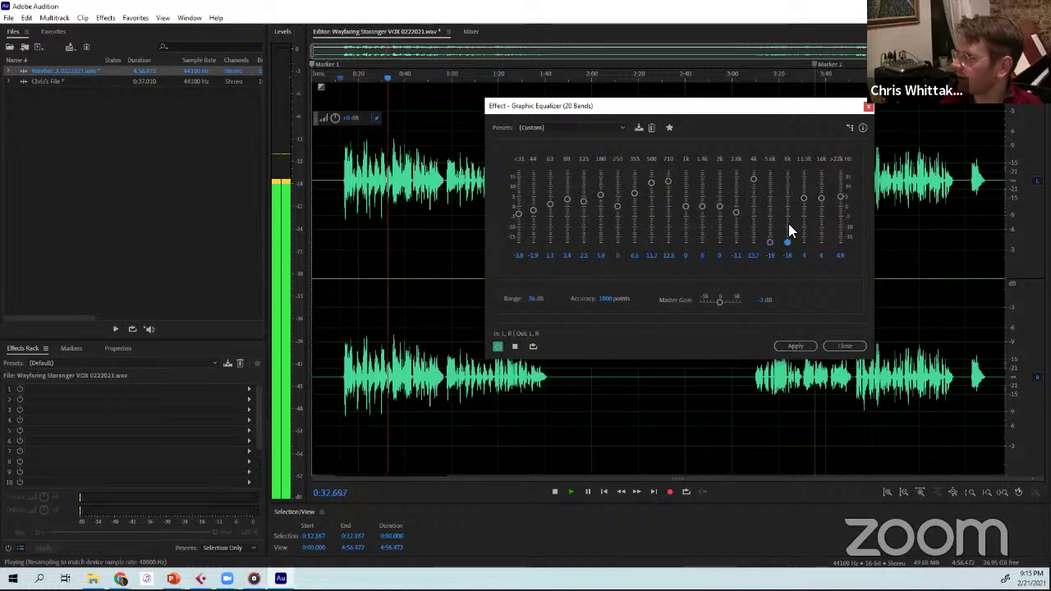
key("space")
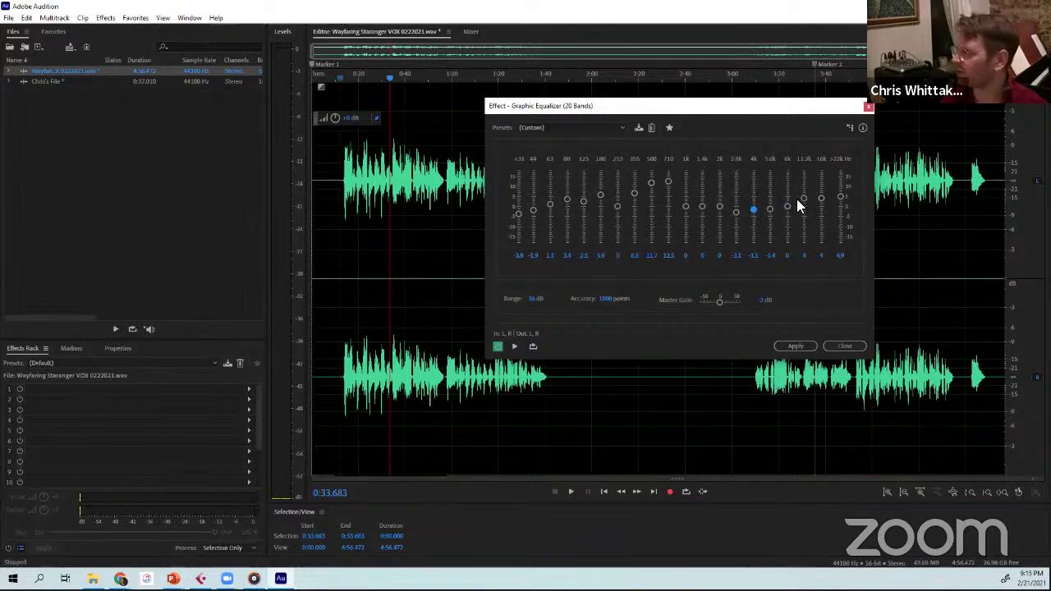
- Lower the 500 and 710 Hz bands to 0.5 and 2.5 dB, raise 11.3k to 10.8 and 16k to 14.7 dB, and preview from about 0:35.6
mouse_move(803, 200)
left_mouse_down()
mouse_move(786, 208)
mouse_move(803, 199)
left_mouse_up()
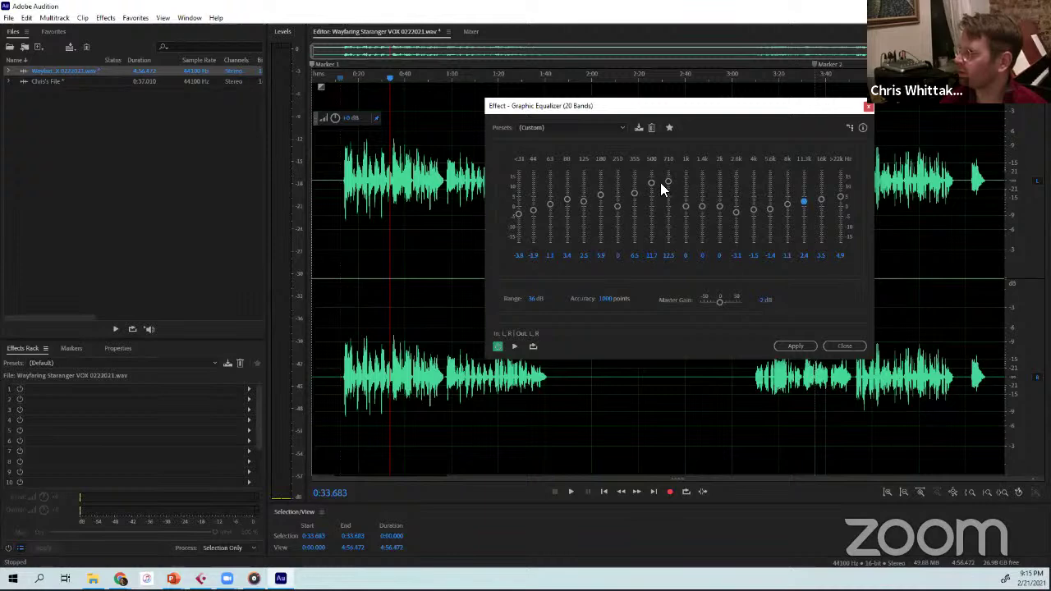
left_click_drag(668, 181, 665, 198)
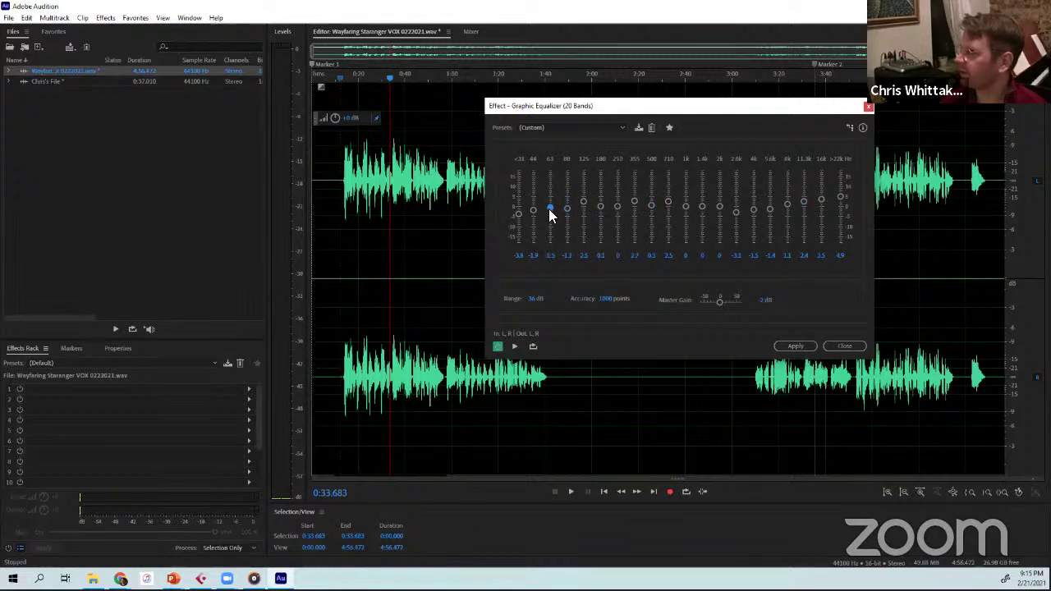
left_click_drag(785, 205, 840, 187)
key("space")
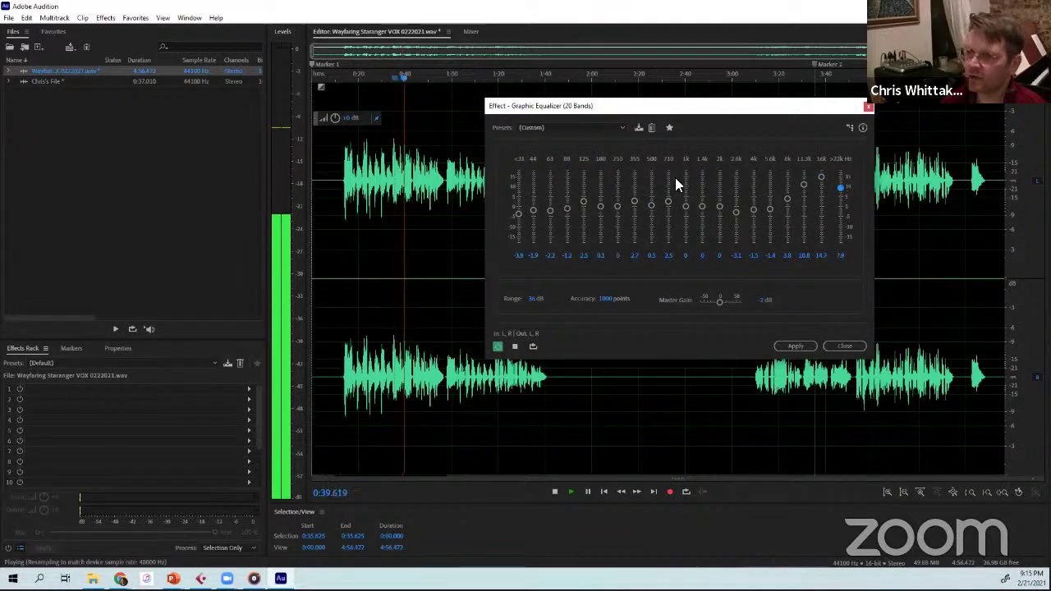
key("space")
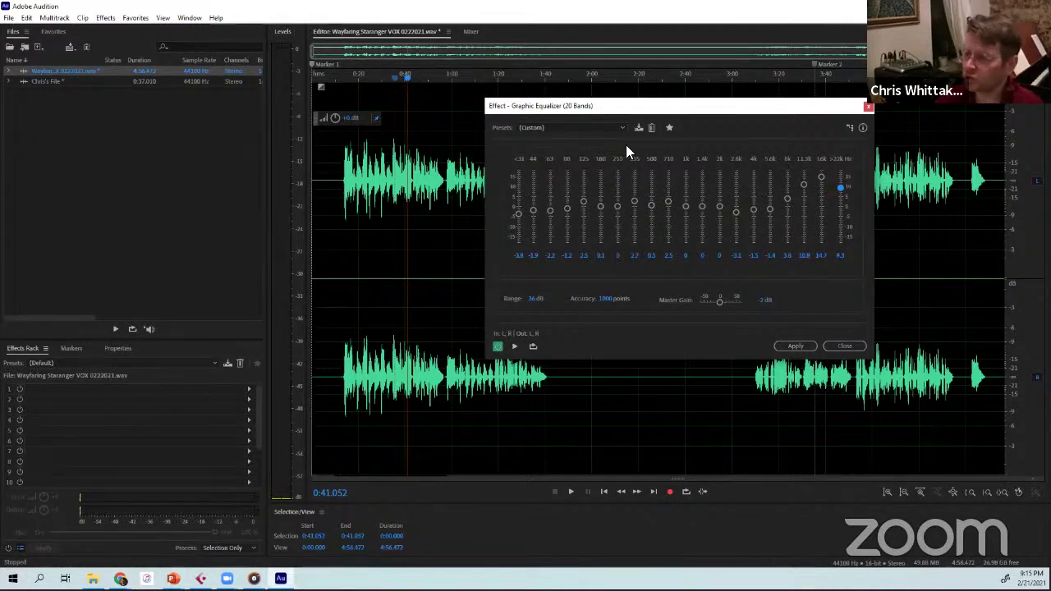
- Switch to the running PowerPoint slide show and advance to the Gain Staging slide
left_click_drag(695, 115, 712, 116)
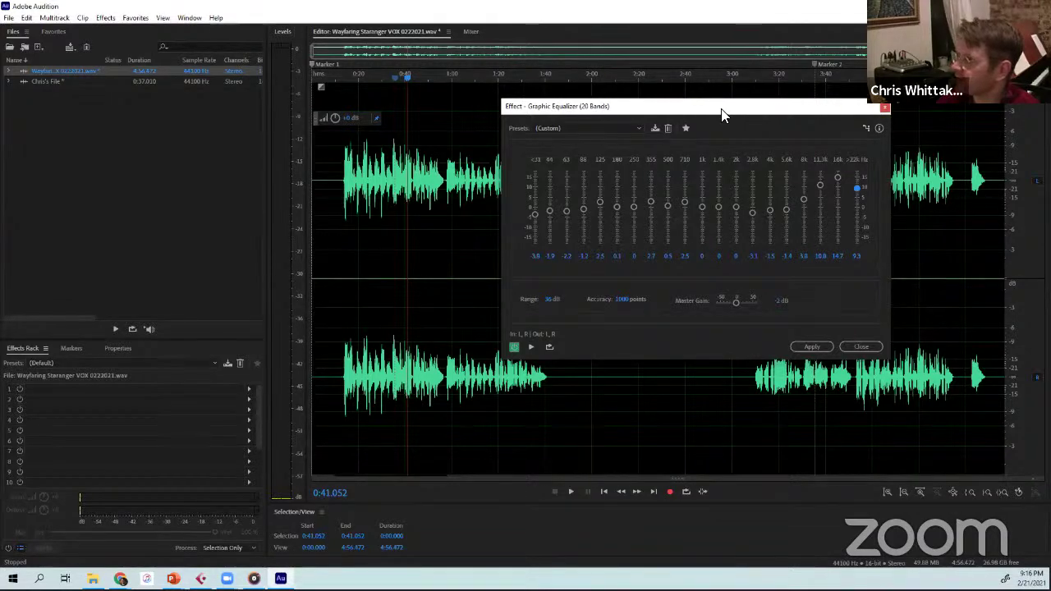
left_click_drag(720, 111, 696, 110)
left_click(172, 578)
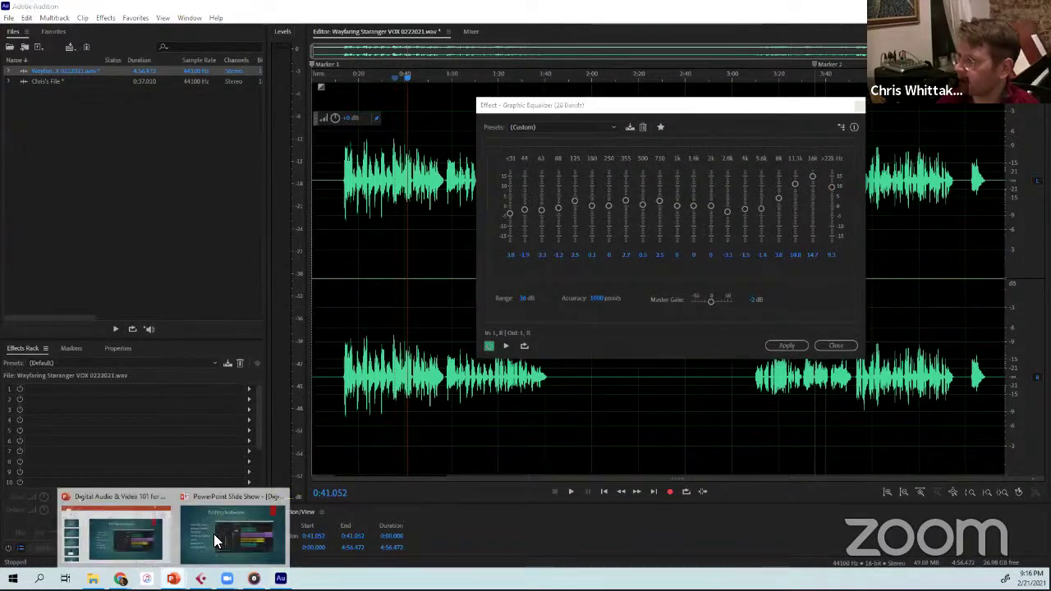
left_click(223, 541)
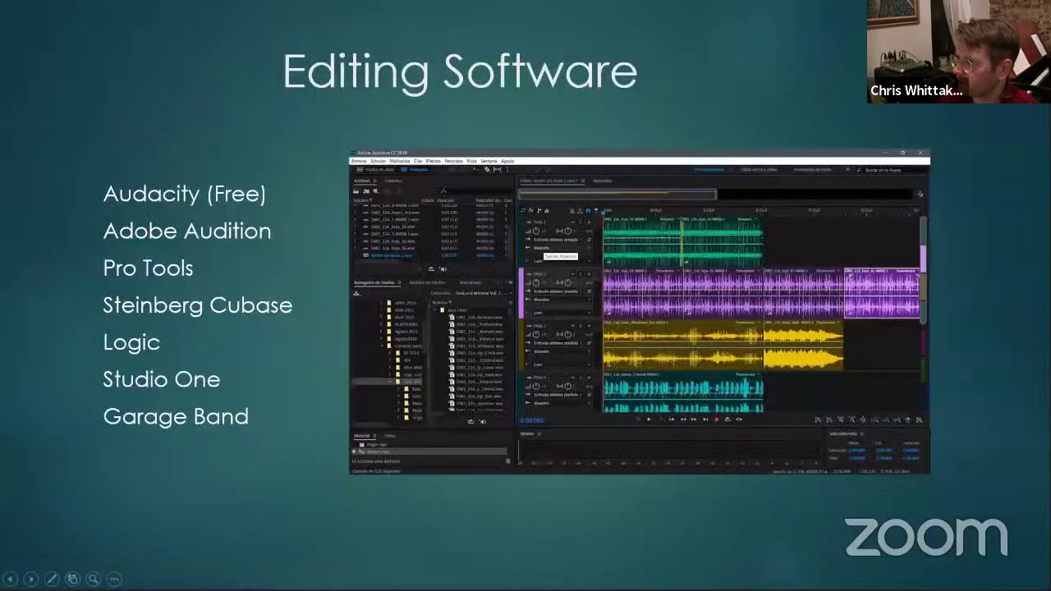
left_click(30, 578)
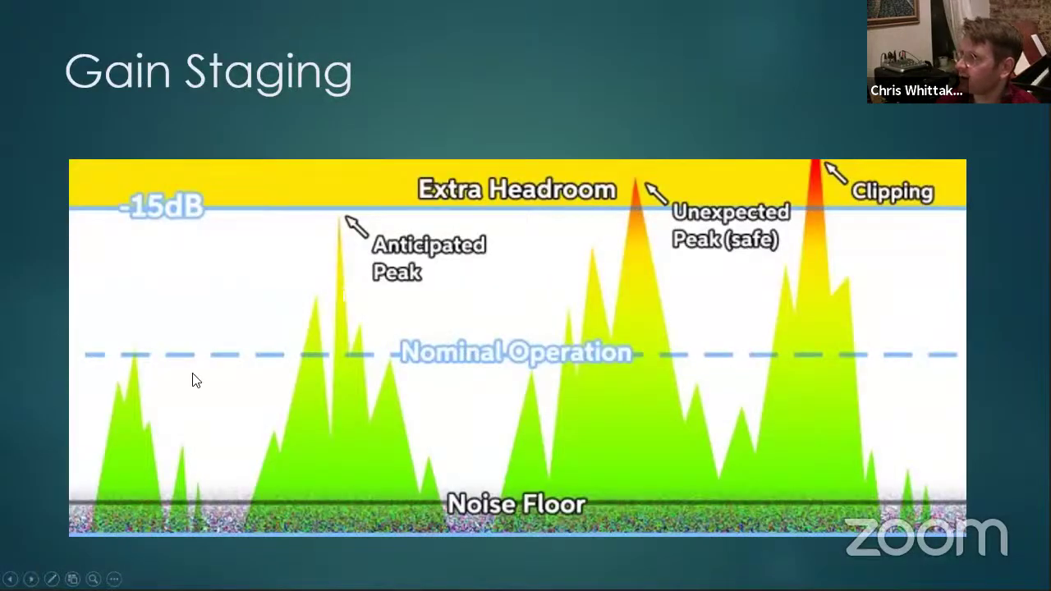
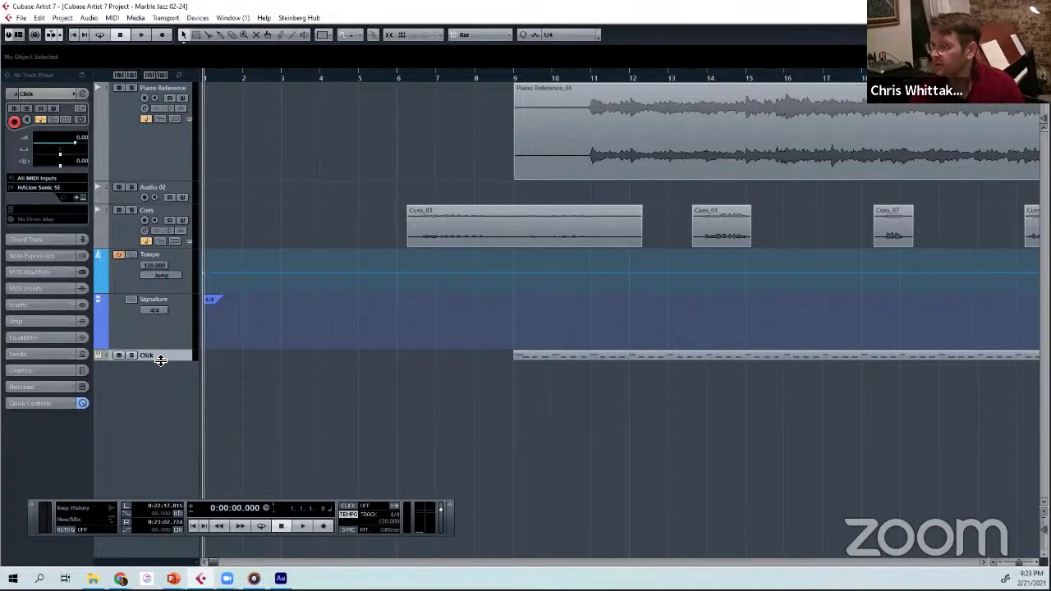
- Enlarge the Click track in the Cubase project and examine the whole arrangement of reference, cue, tempo, signature and click tracks
left_click_drag(158, 362, 162, 426)
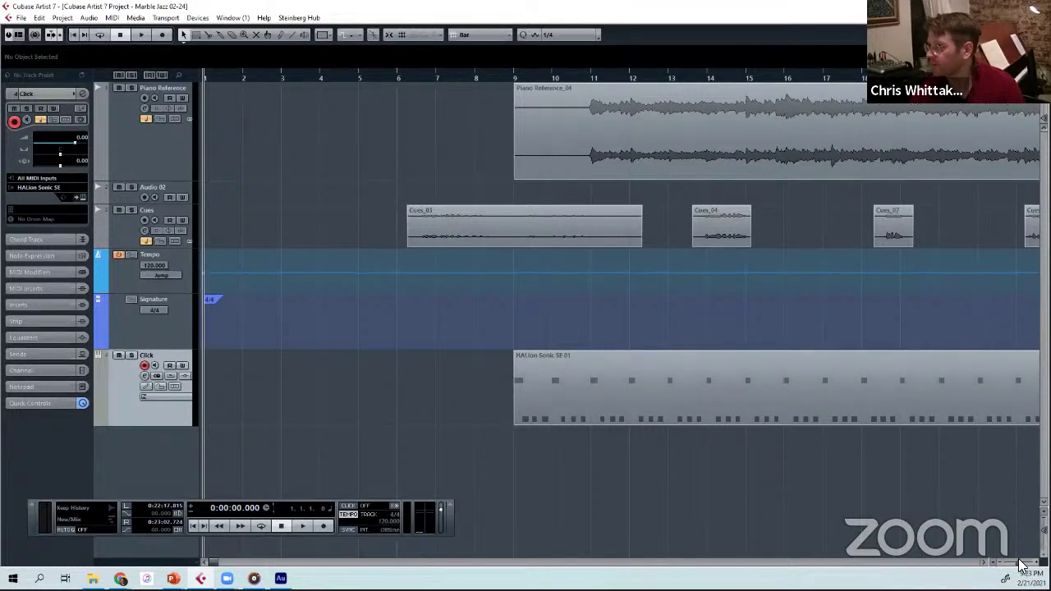
left_click_drag(1028, 565, 1018, 565)
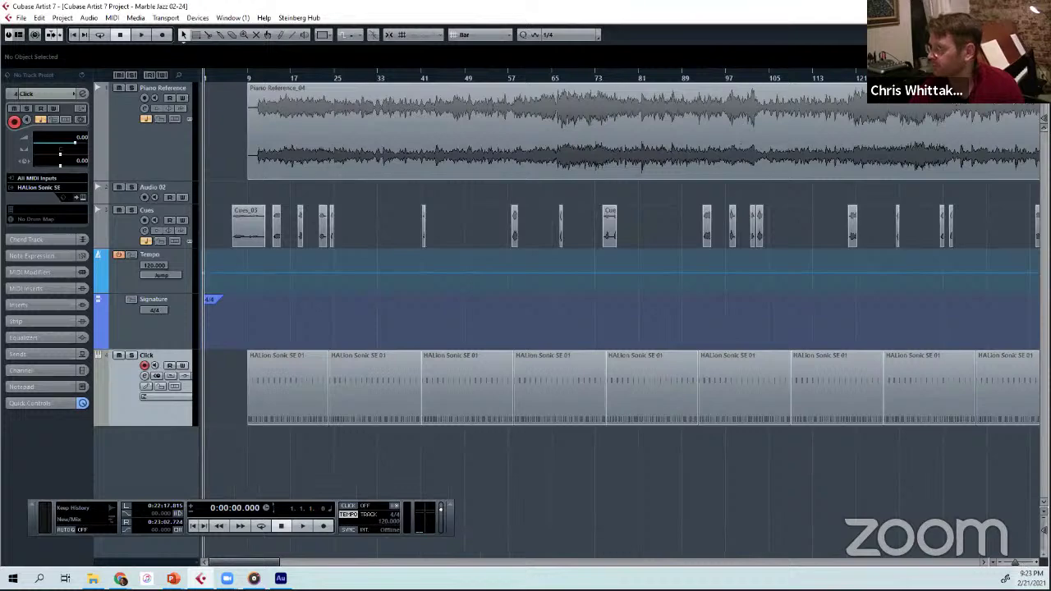
left_click_drag(1014, 565, 1027, 564)
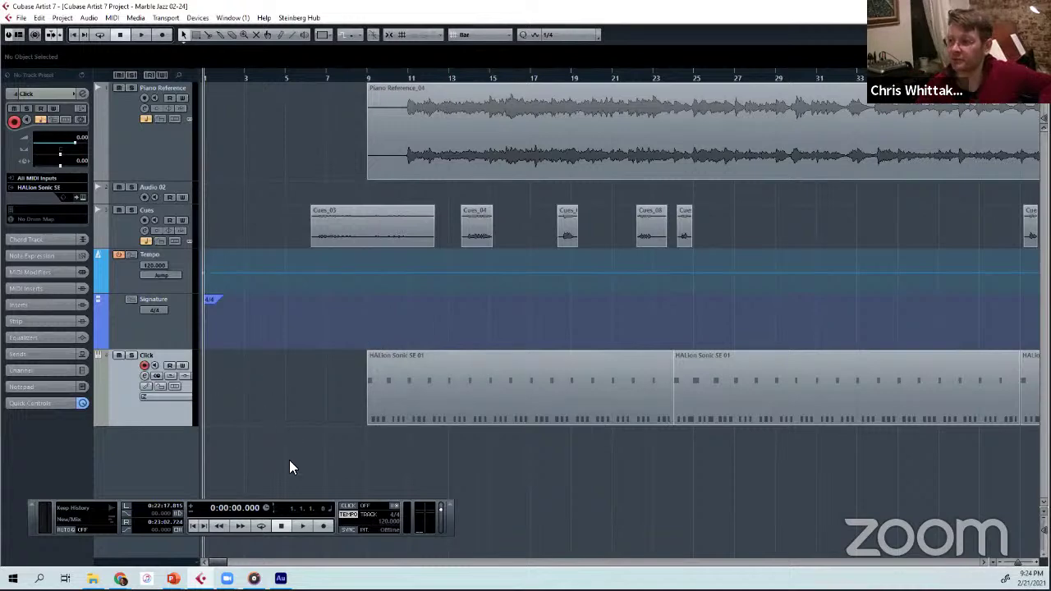
left_click(1018, 565)
left_click(1018, 565)
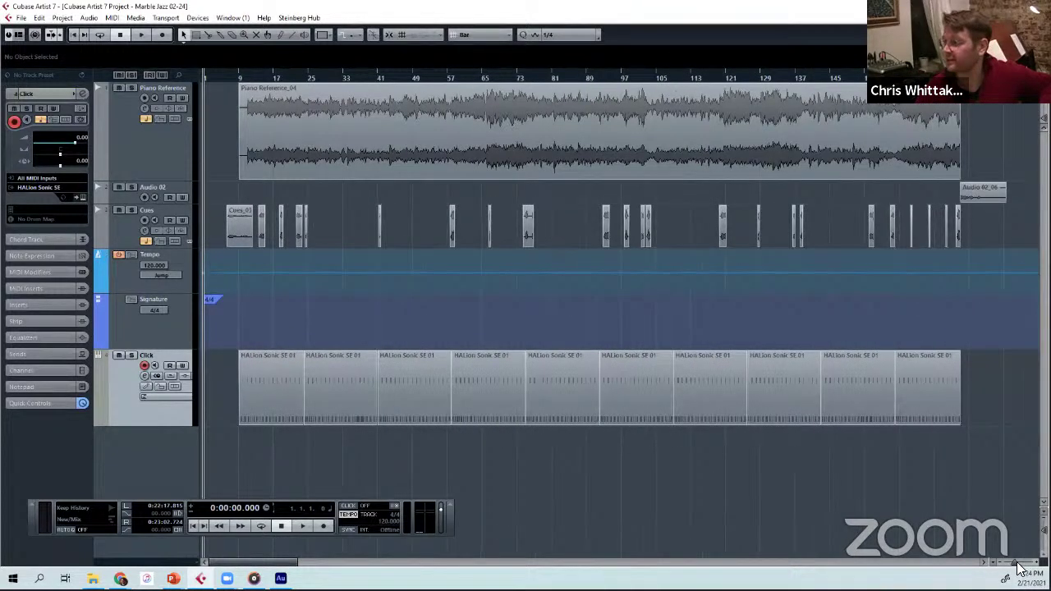
left_click(1014, 566)
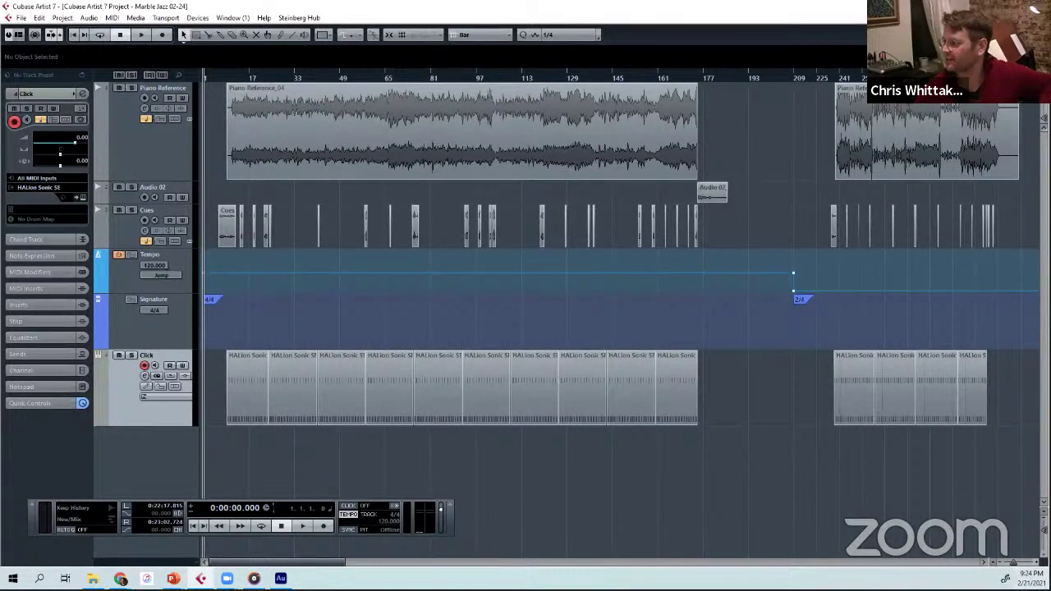
left_click(1011, 565)
left_click(1011, 566)
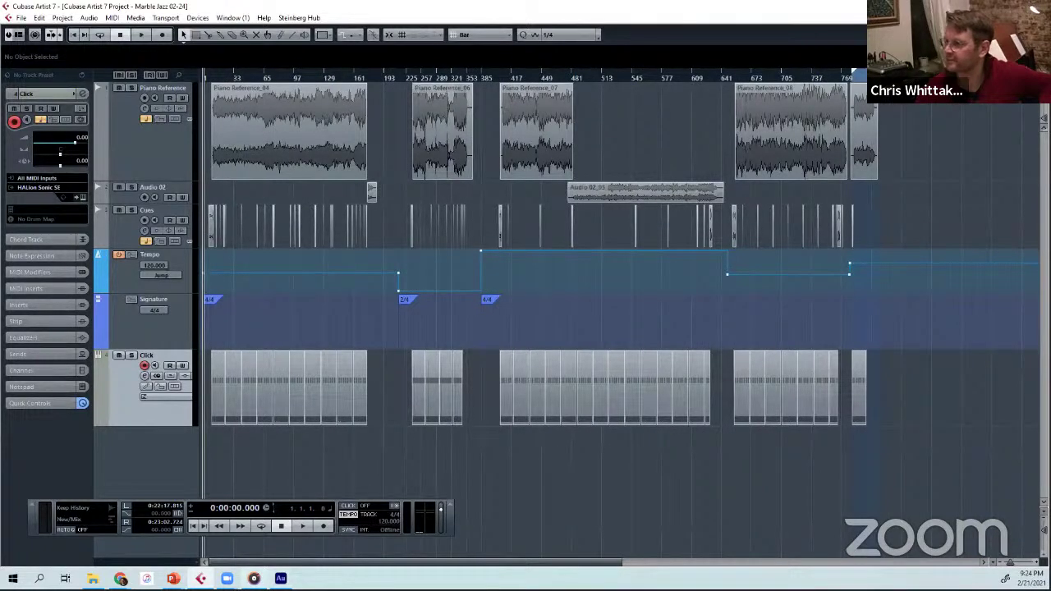
- Close Audition without saving the vocal file, and close the Marble Jazz 02-24 project in Cubase without saving
mouse_move(280, 577)
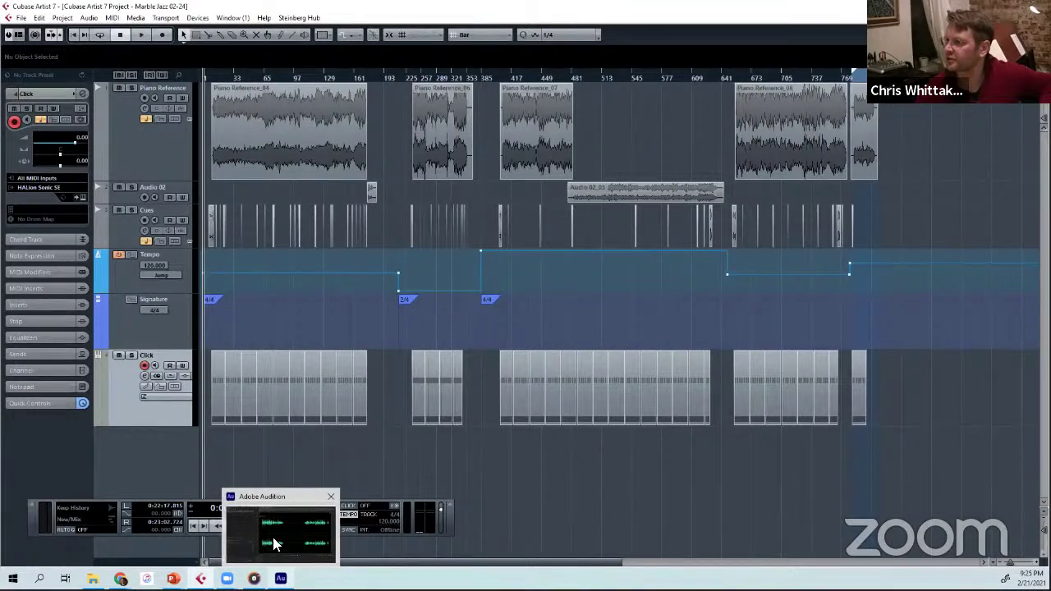
left_click(332, 495)
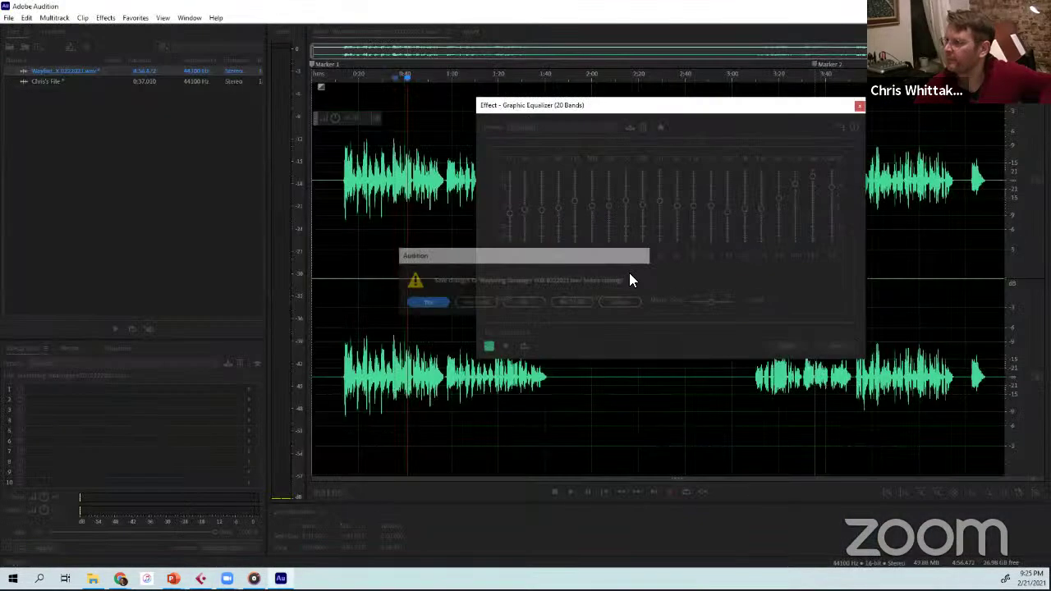
left_click(542, 302)
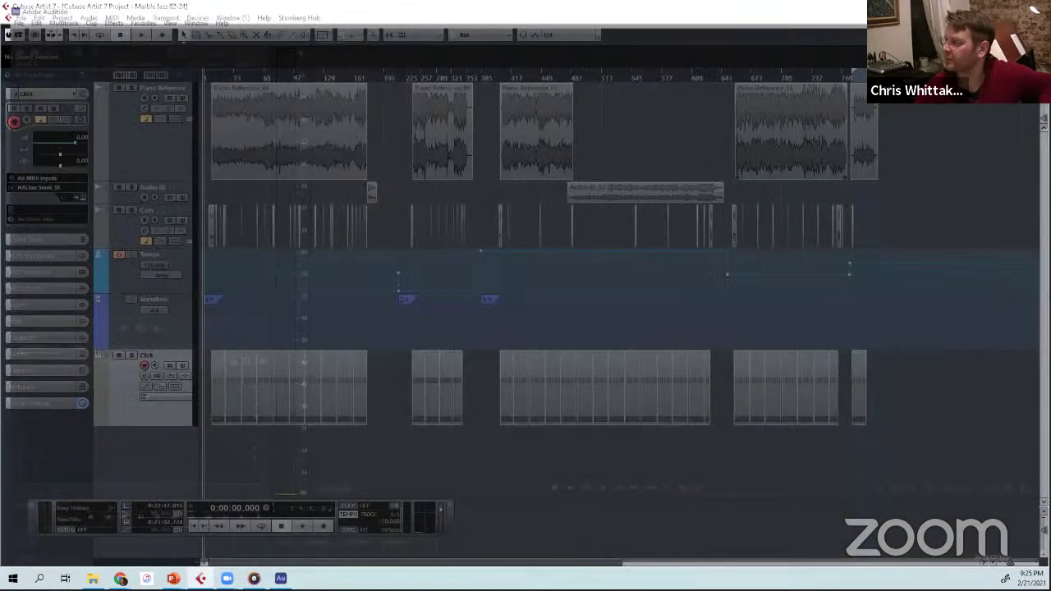
key("ctrl+w")
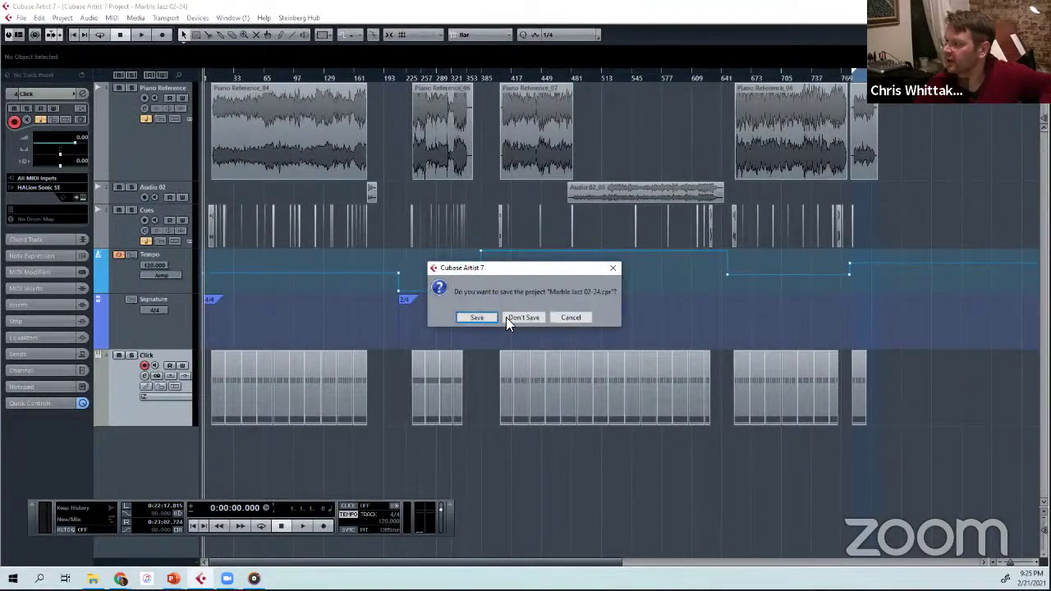
left_click(517, 317)
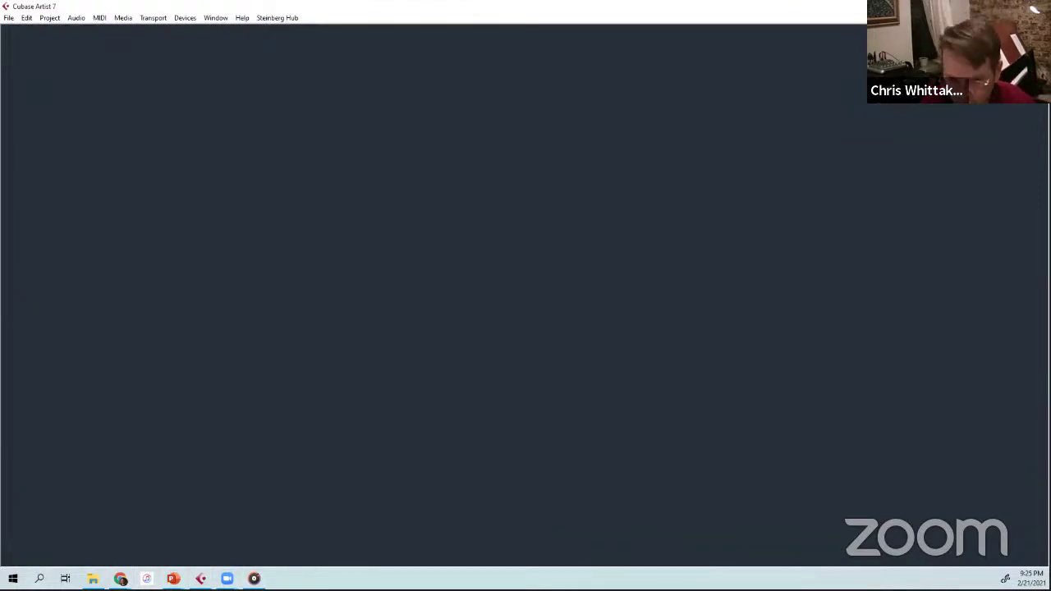
- Switch to Premiere Pro and open the recent project Music Layout 02-21 - All My Days mix
key("alt+Tab")
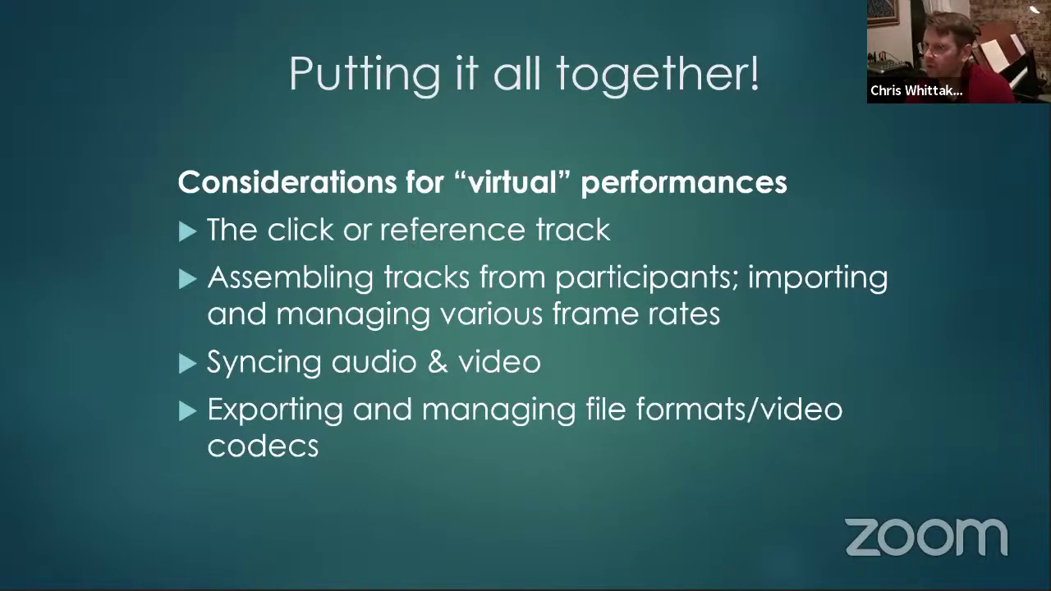
key("alt+Tab")
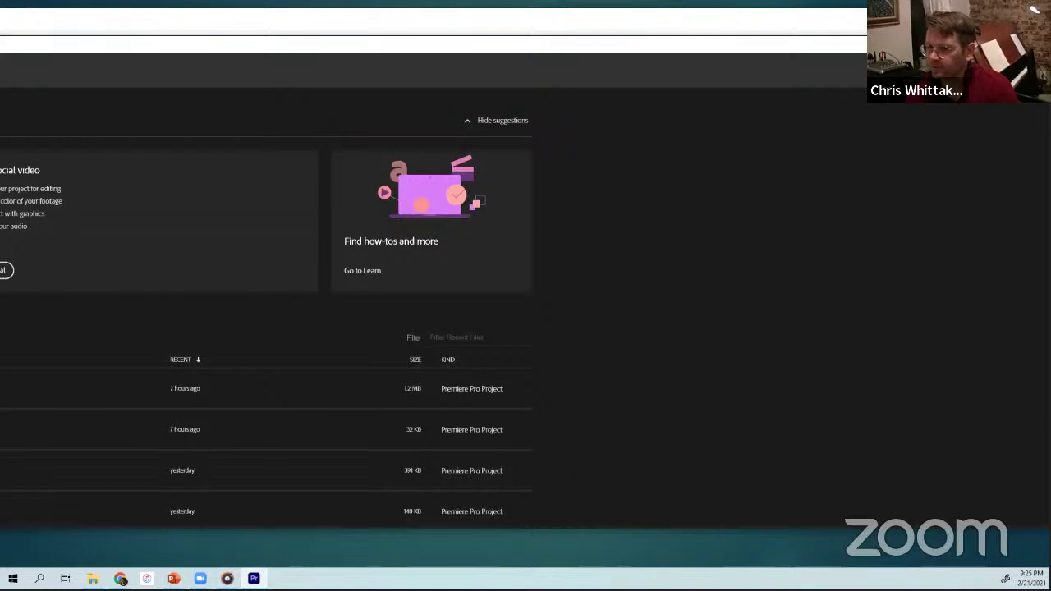
scroll(266, 328, "down", 2)
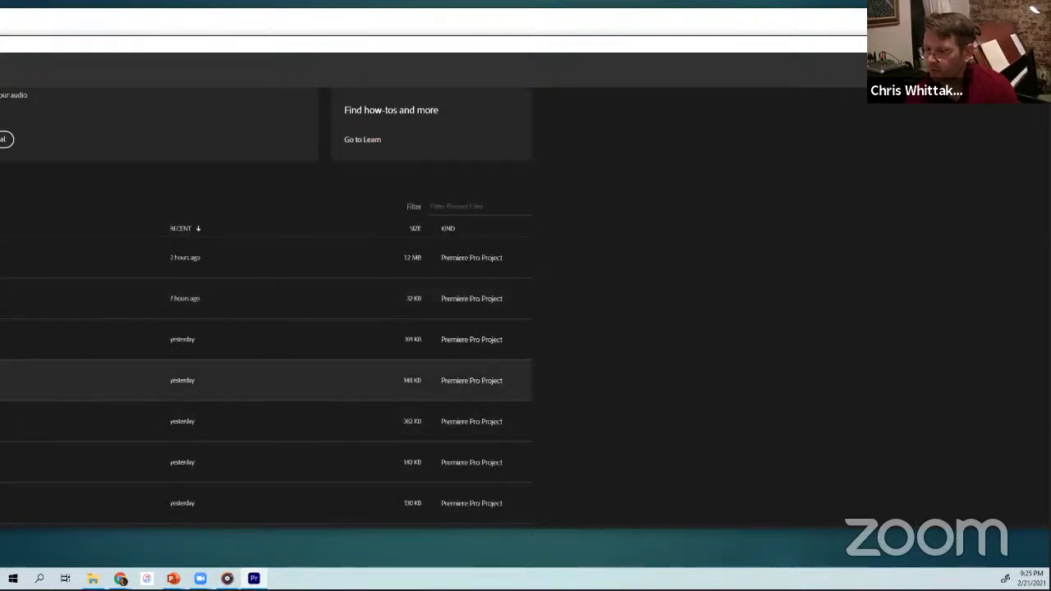
left_click(271, 462)
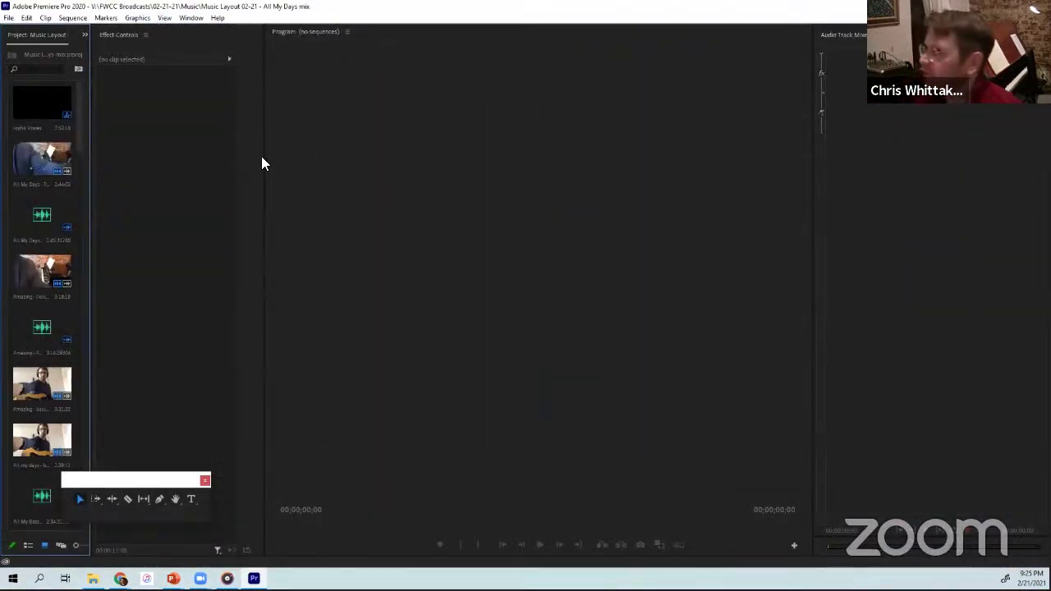
- Open the All My Days - Piano clip and the Joyful Voices sequence, and widen the timeline to show all of the song's tracks
double_click(33, 172)
double_click(33, 111)
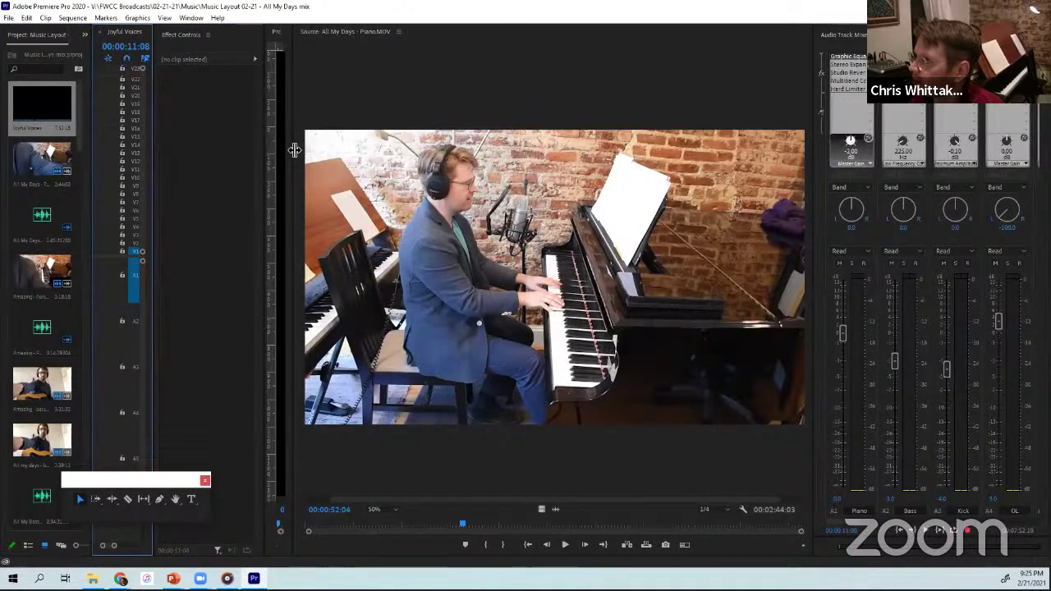
left_click_drag(293, 148, 318, 162)
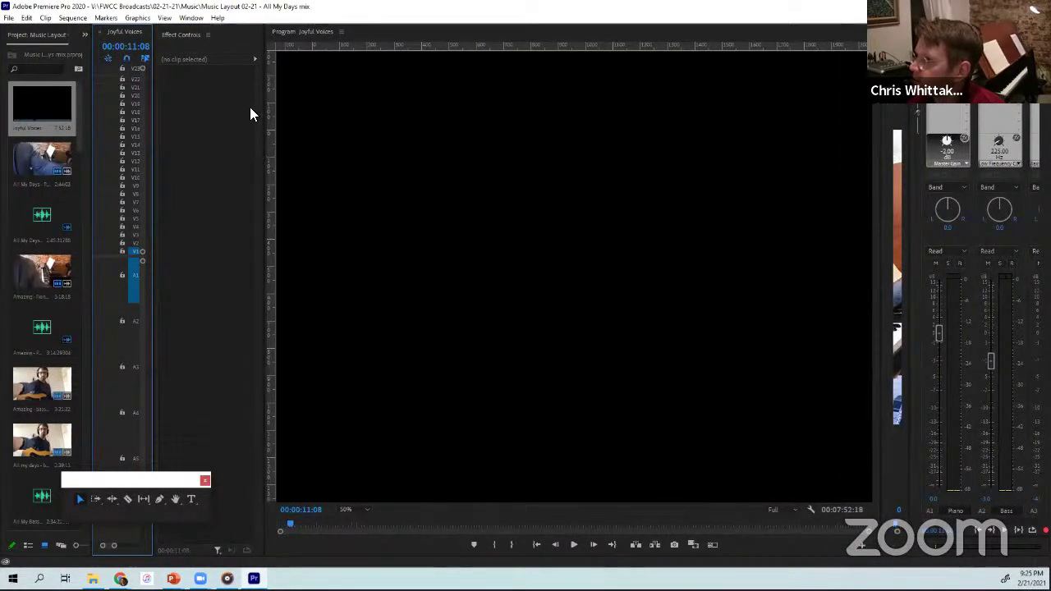
left_click_drag(210, 106, 648, 155)
left_click_drag(115, 544, 282, 567)
left_click_drag(638, 304, 837, 321)
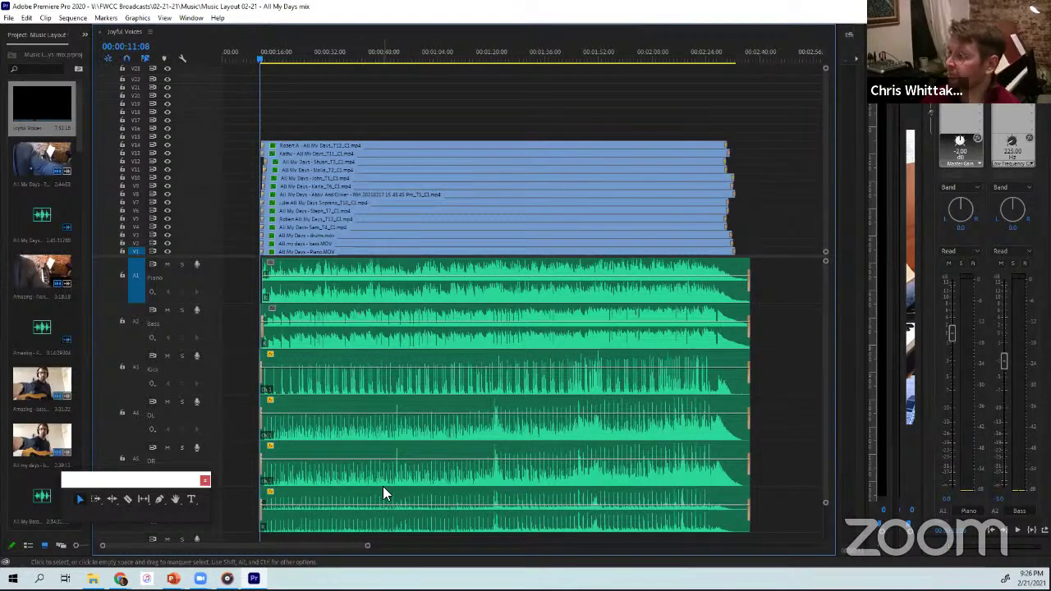
- Link the piano video clip on V1 with the piano audio at the start of the song
left_click_drag(369, 549, 361, 545)
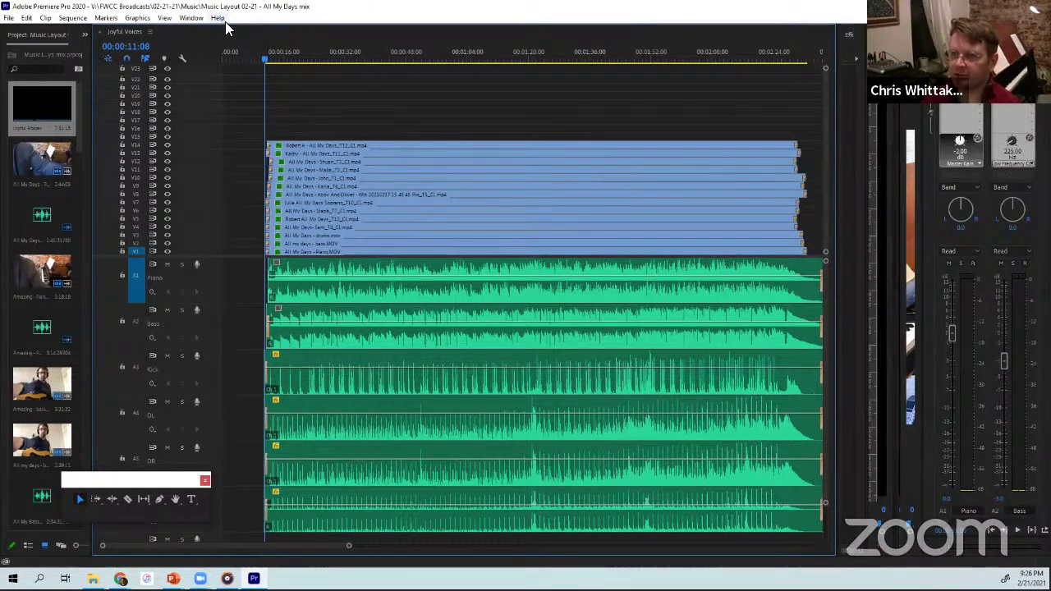
left_click_drag(245, 58, 272, 57)
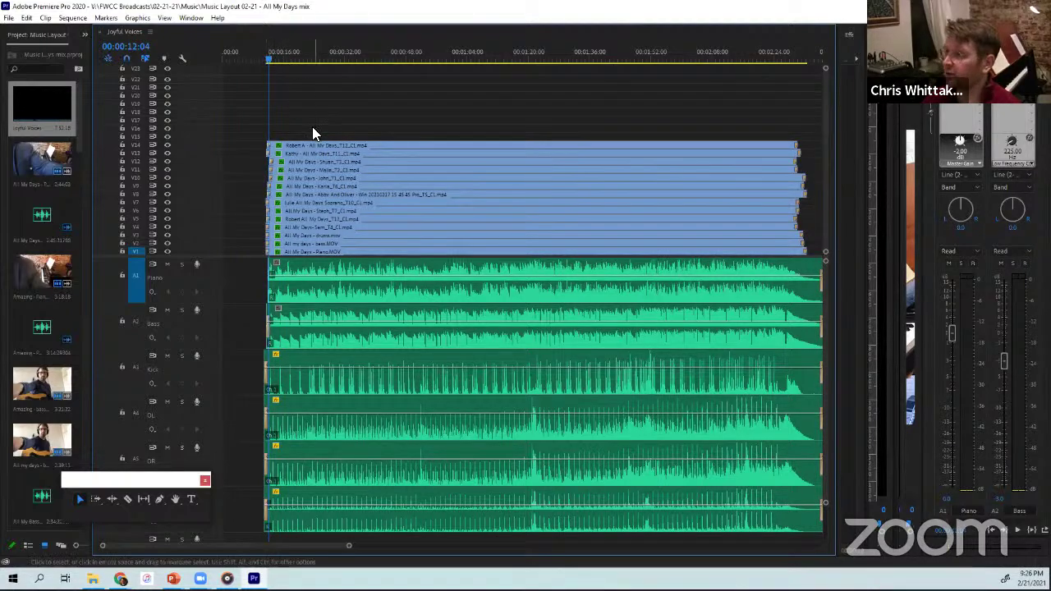
left_click_drag(349, 546, 282, 541)
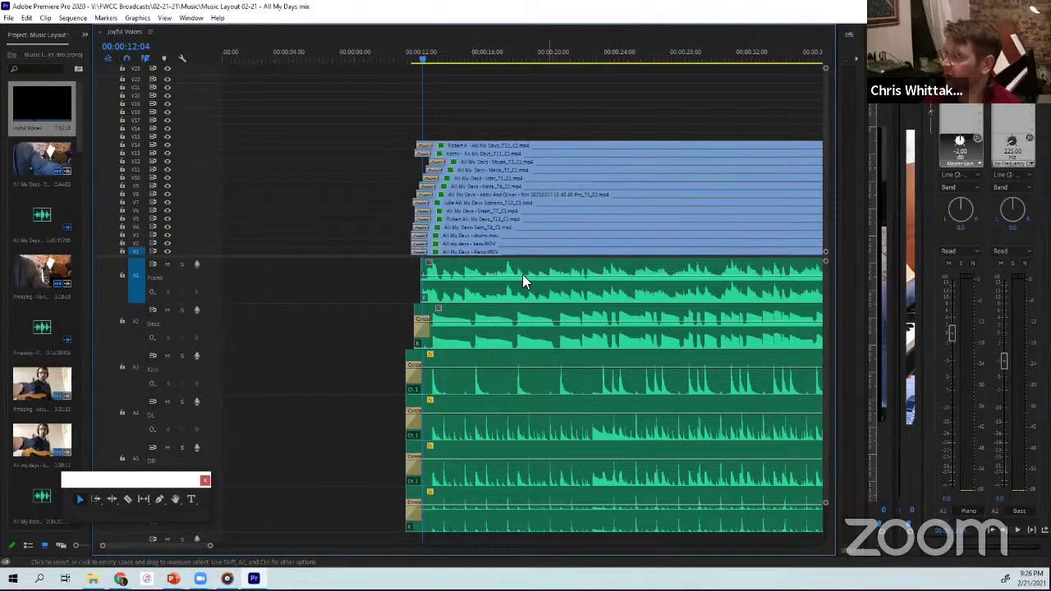
left_click(435, 288)
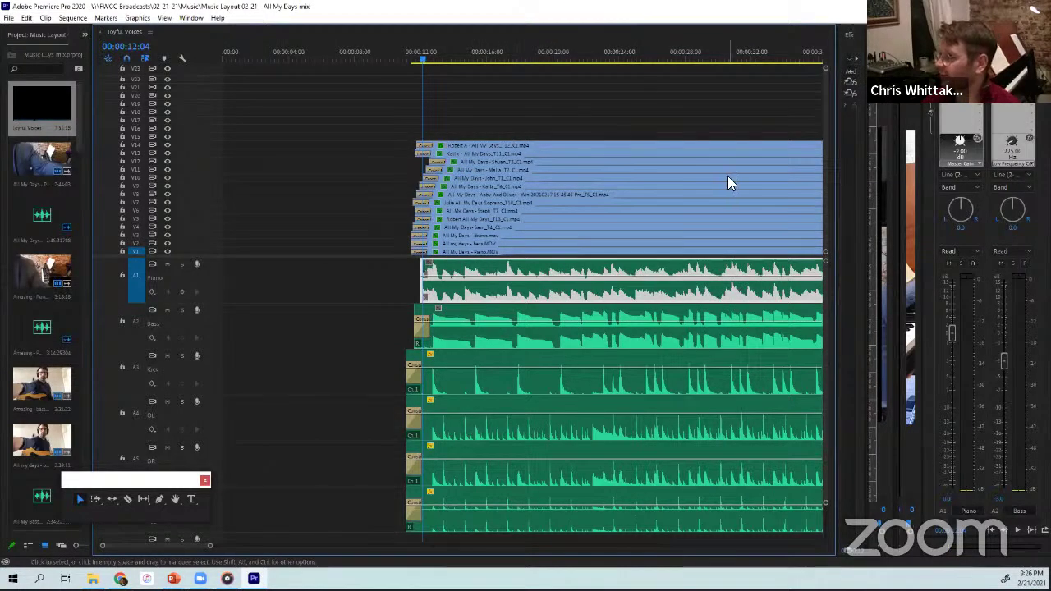
left_click(483, 251)
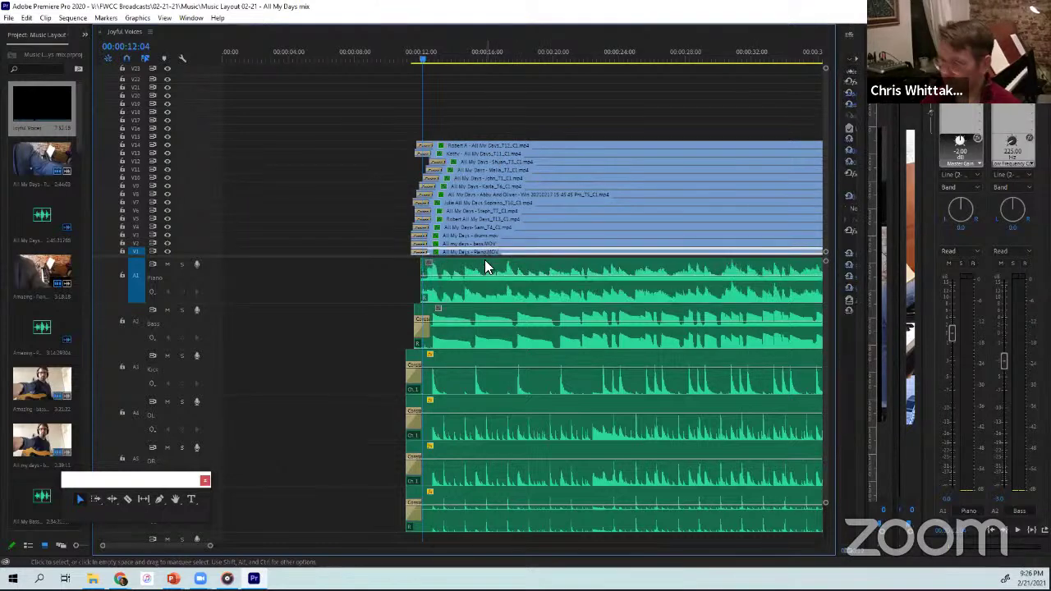
left_click(486, 267)
right_click(487, 269)
key("Escape")
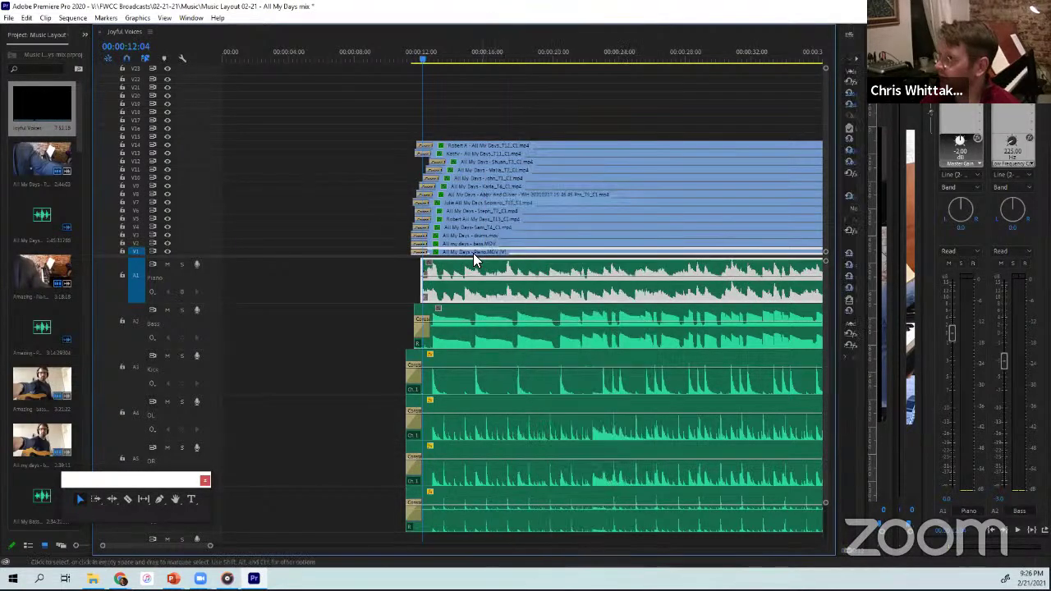
- Select the bass, drum and singer clips in turn to compare the video layers with their separate audio tracks
left_click(486, 244)
left_click(489, 318)
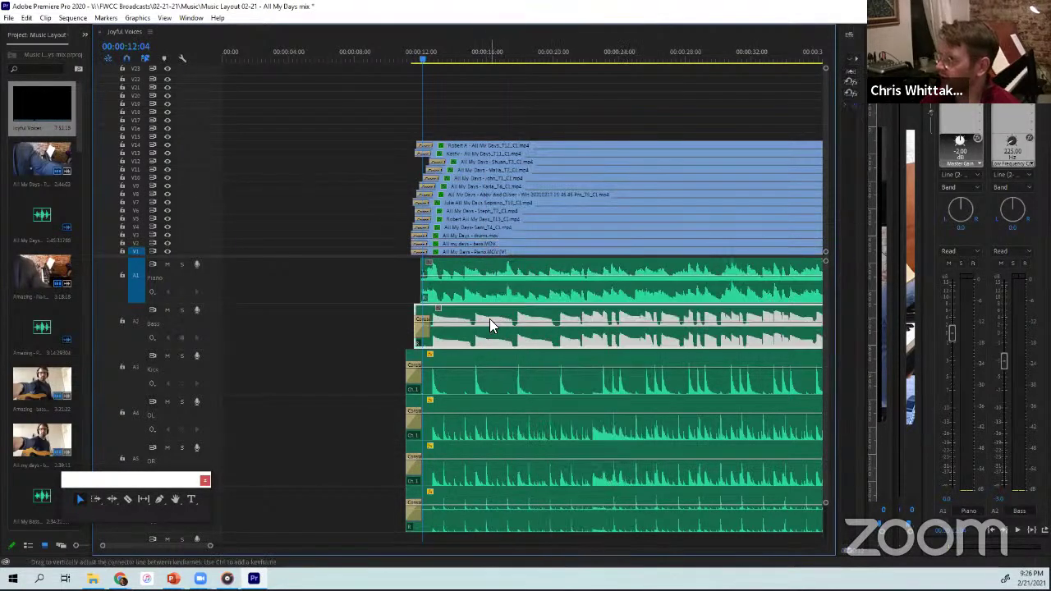
left_click(490, 236)
left_click(489, 378)
left_click(491, 421)
left_click(493, 464)
left_click(494, 505)
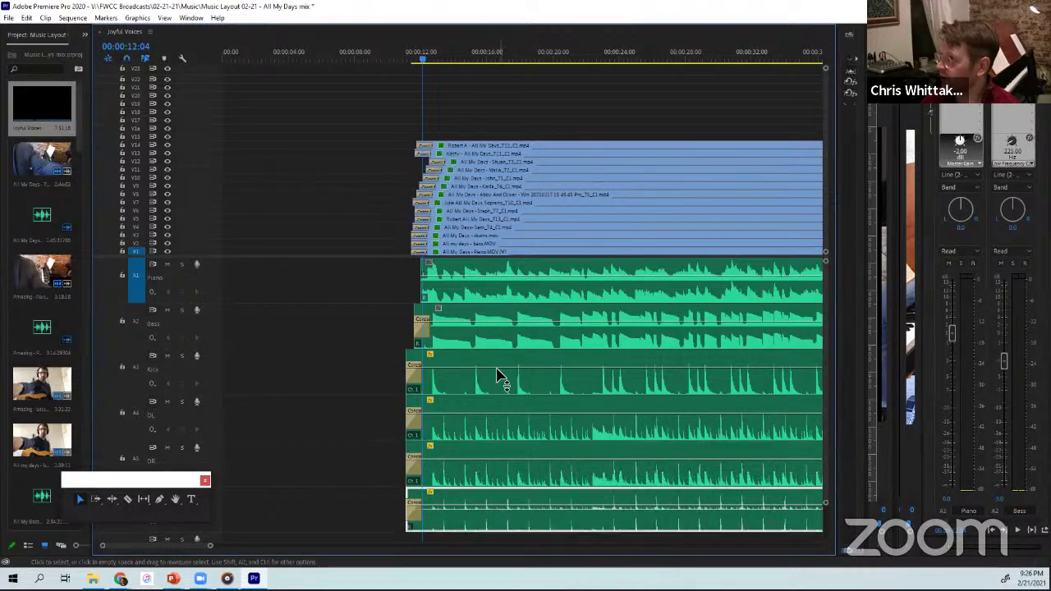
left_click(495, 209)
left_click(496, 202)
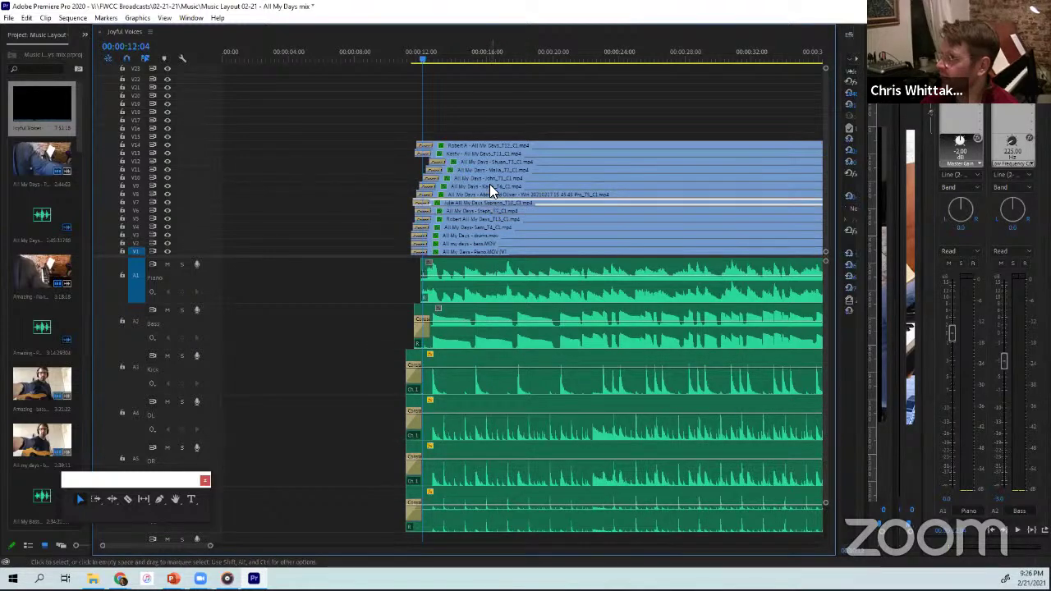
left_click(490, 184)
left_click(489, 162)
left_click(489, 154)
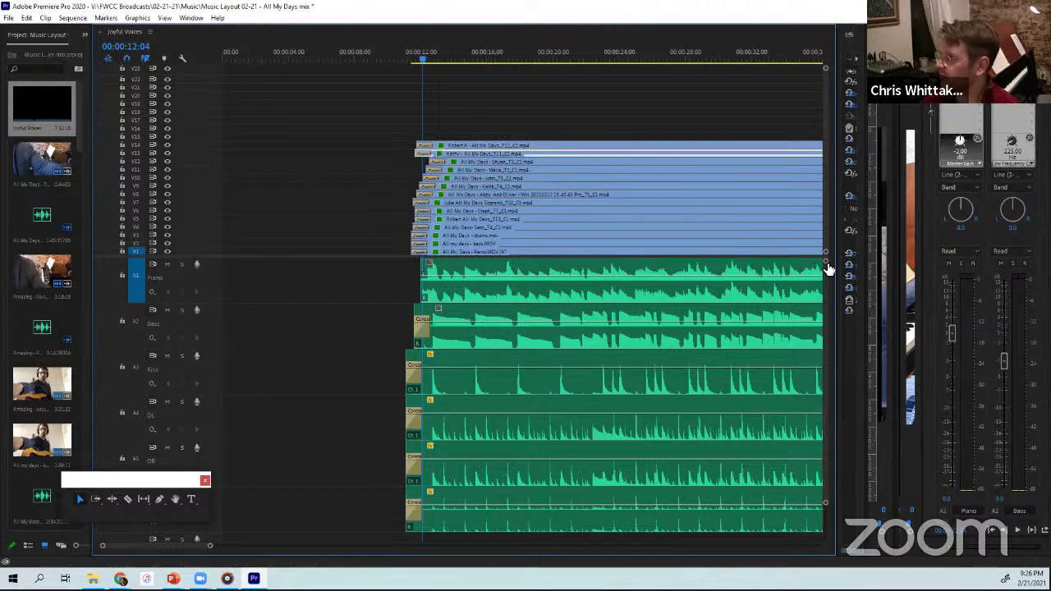
- Reduce the audio track heights and shift the linked piano video and audio out of alignment with the other tracks
left_click_drag(826, 264, 827, 257)
left_click(711, 271)
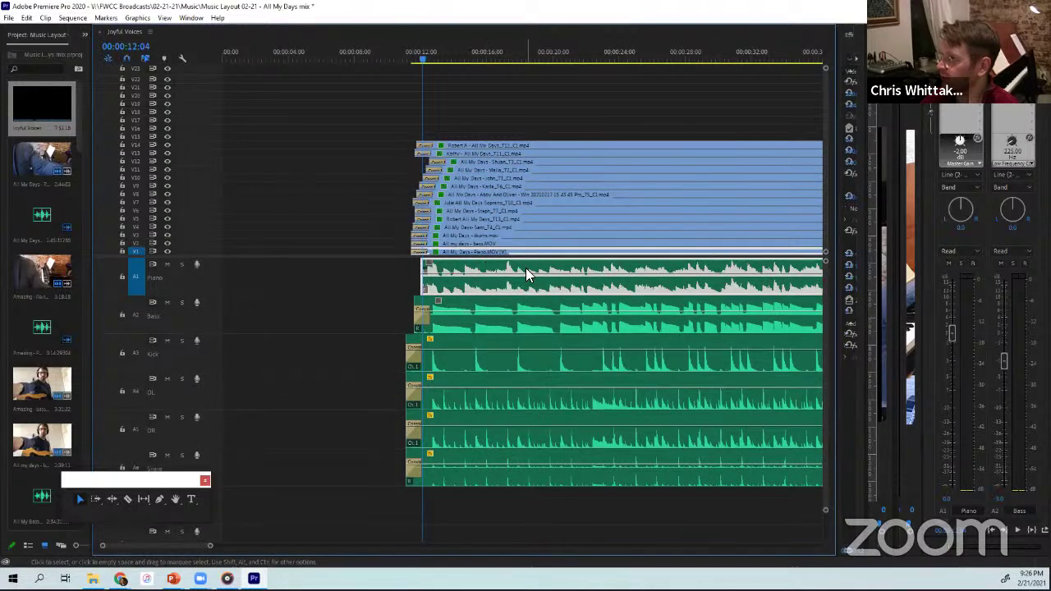
left_click_drag(565, 273, 527, 273)
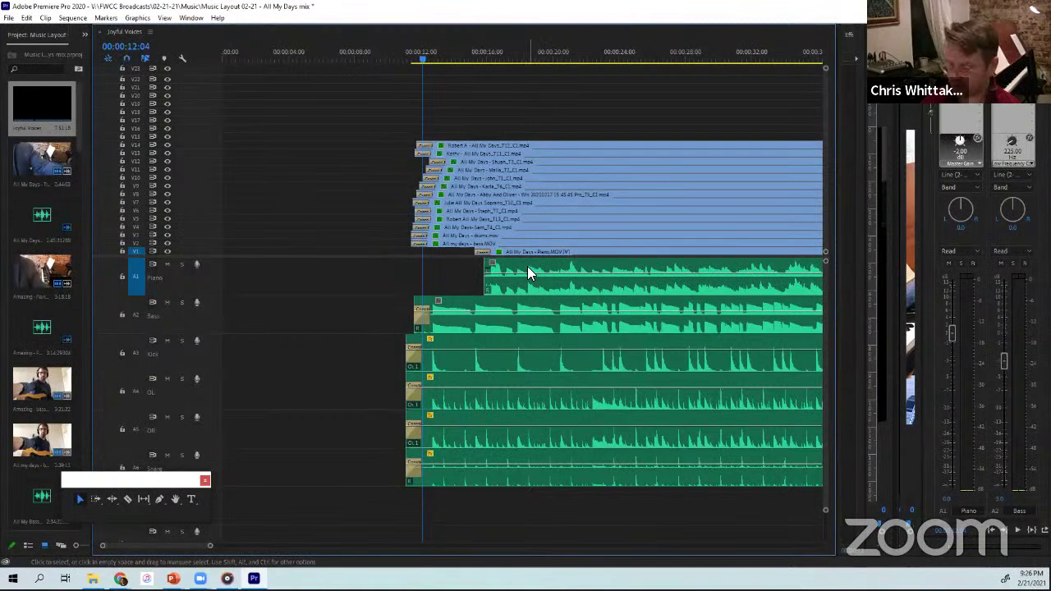
key("ctrl+z")
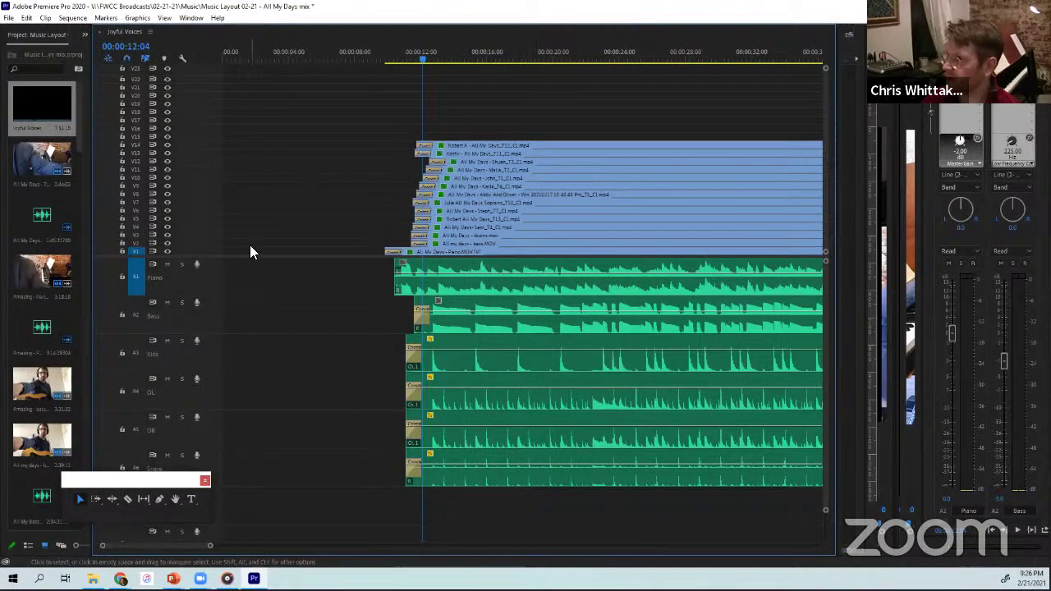
- Solo the Piano track and play the sequence to 00:00:20:26 in an enlarged Program monitor
left_click(181, 263)
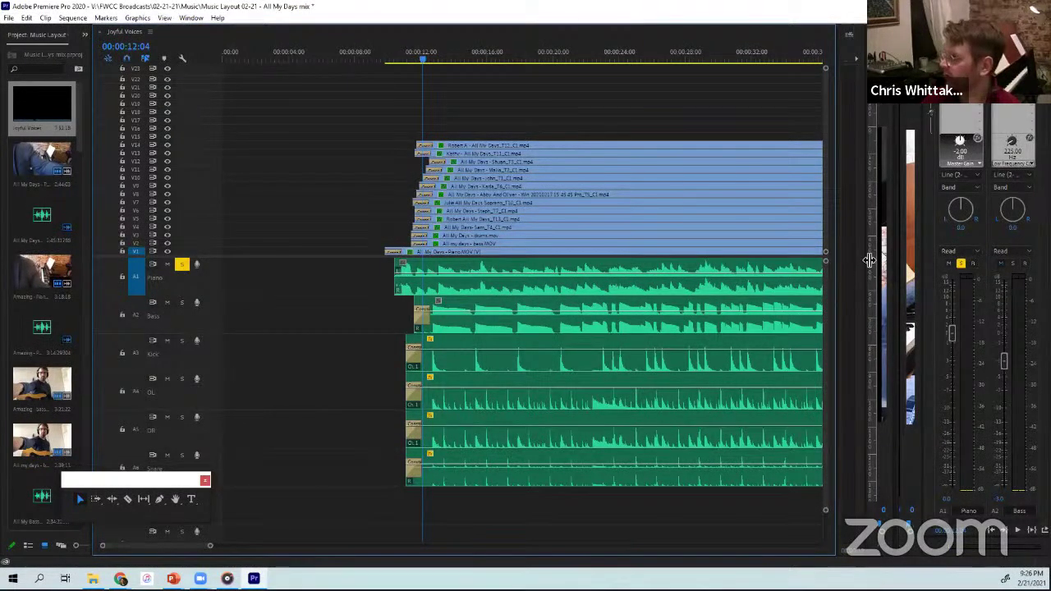
left_click_drag(870, 259, 393, 252)
key("space")
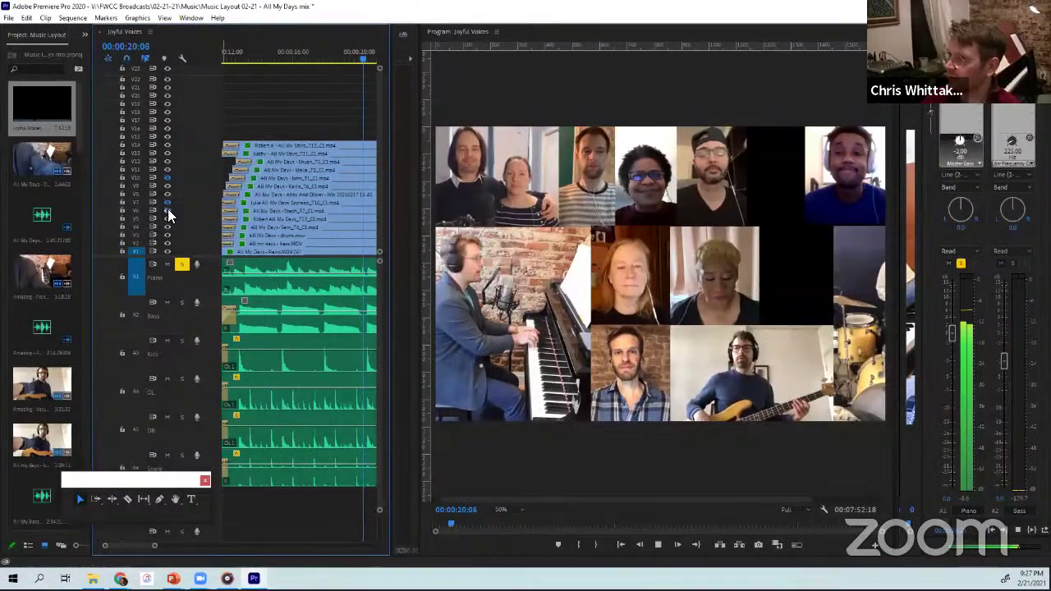
key("space")
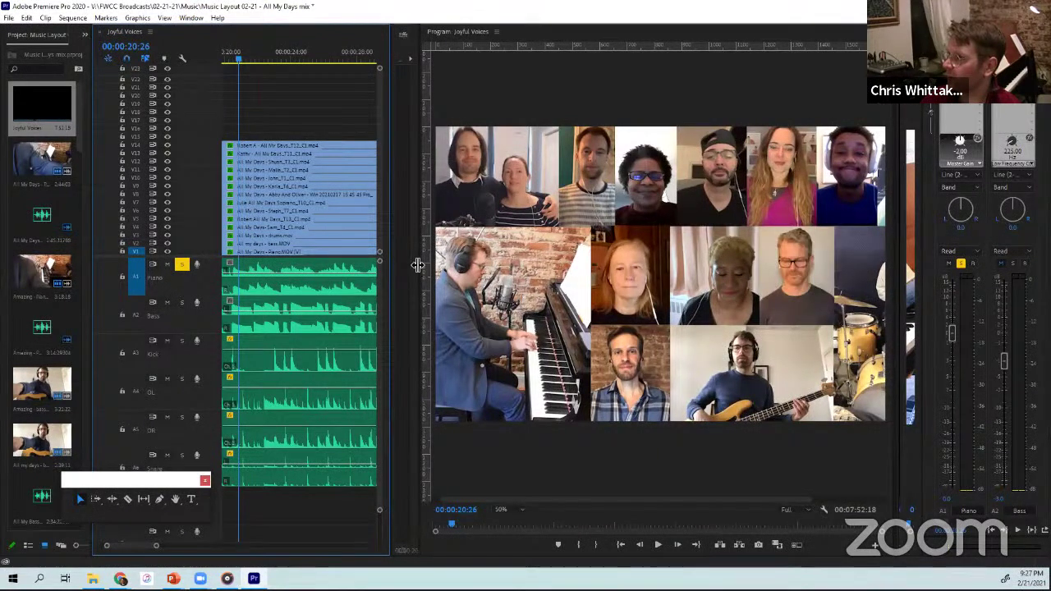
- View the complete grid of performers in the Program monitor and restore a wider timeline beside it
left_click_drag(417, 265, 187, 263)
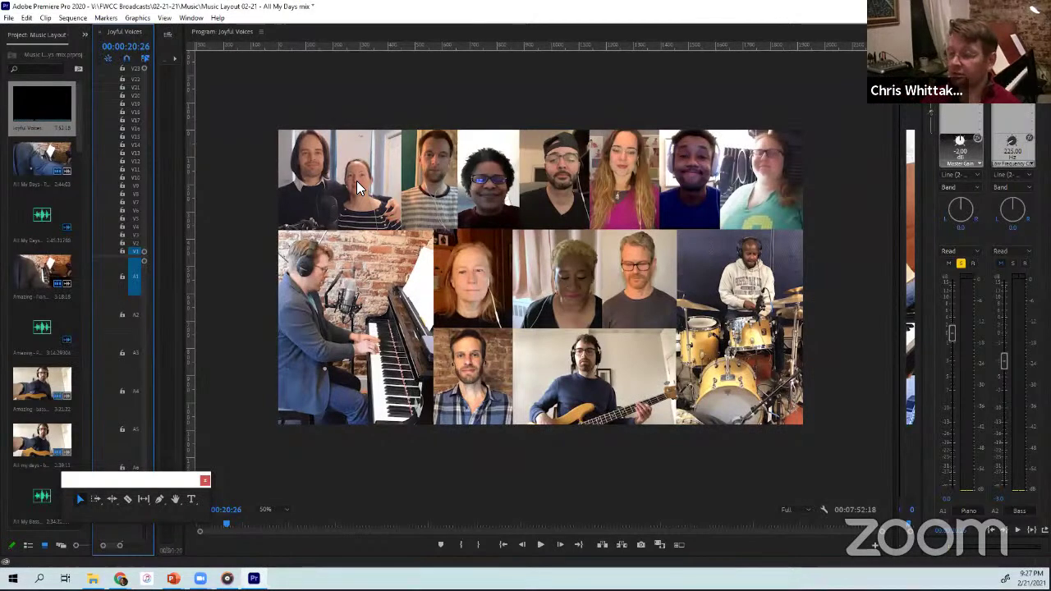
left_click_drag(181, 211, 322, 230)
left_click_drag(204, 236, 337, 238)
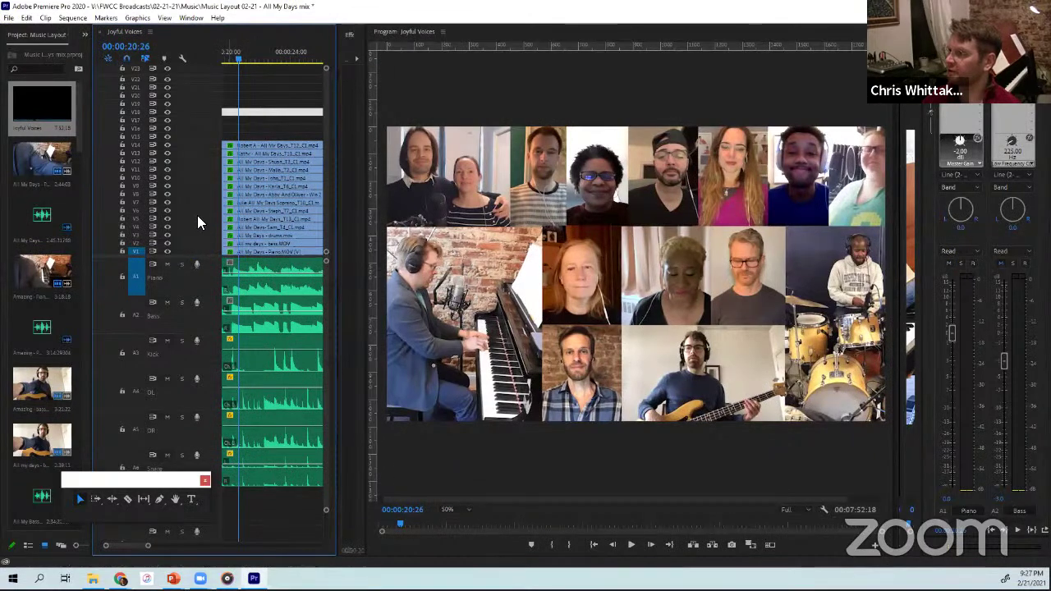
- Play the full mix with the Piano solo off and the piano clips realigned, stopping at 00:00:46:24
left_click(227, 56)
left_click_drag(253, 110, 263, 89)
key("space")
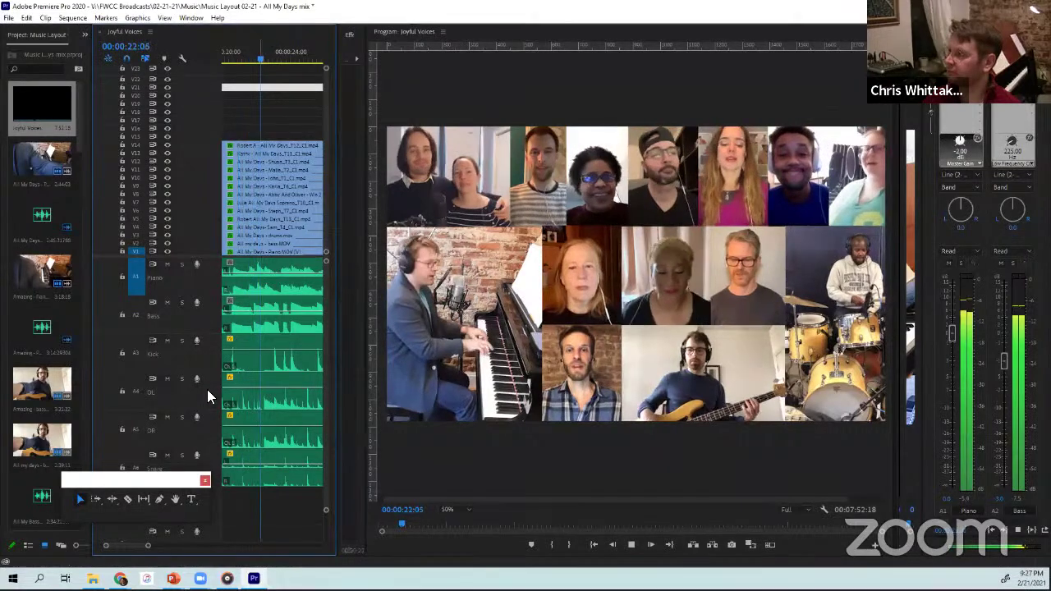
left_click_drag(148, 545, 186, 545)
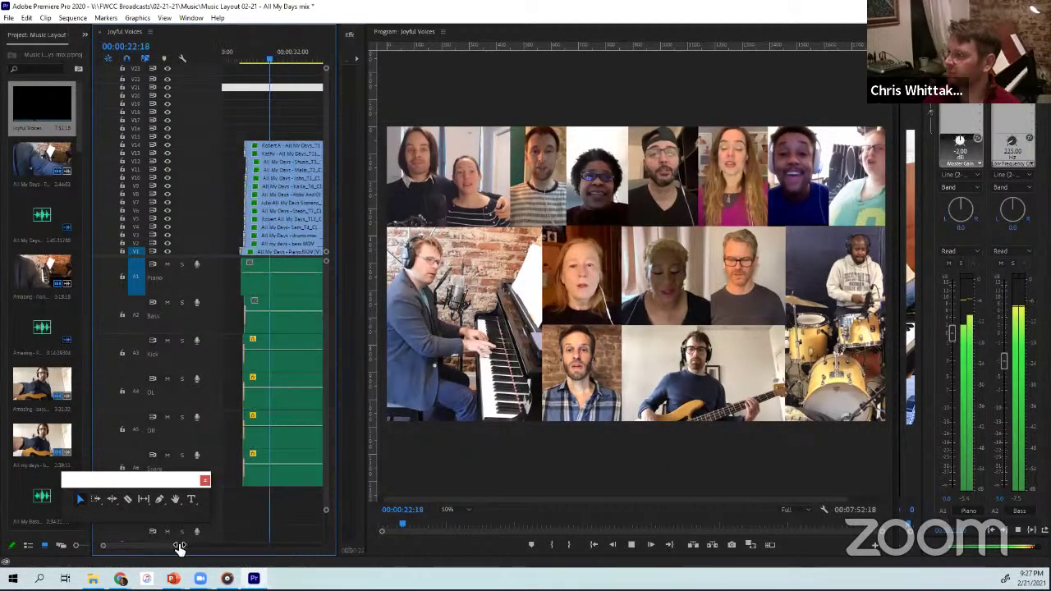
left_click(182, 263)
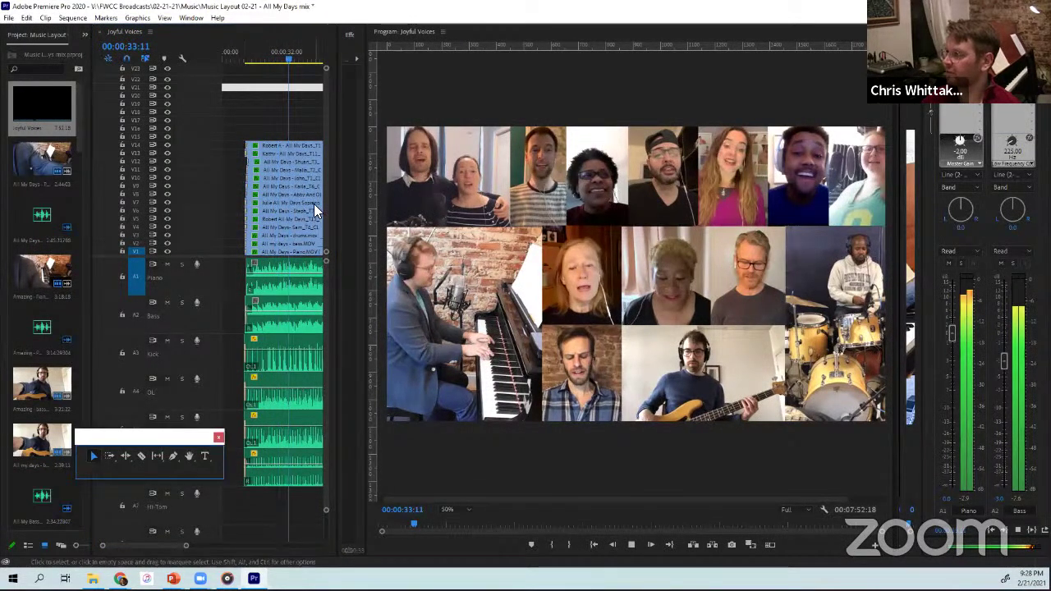
left_click(628, 543)
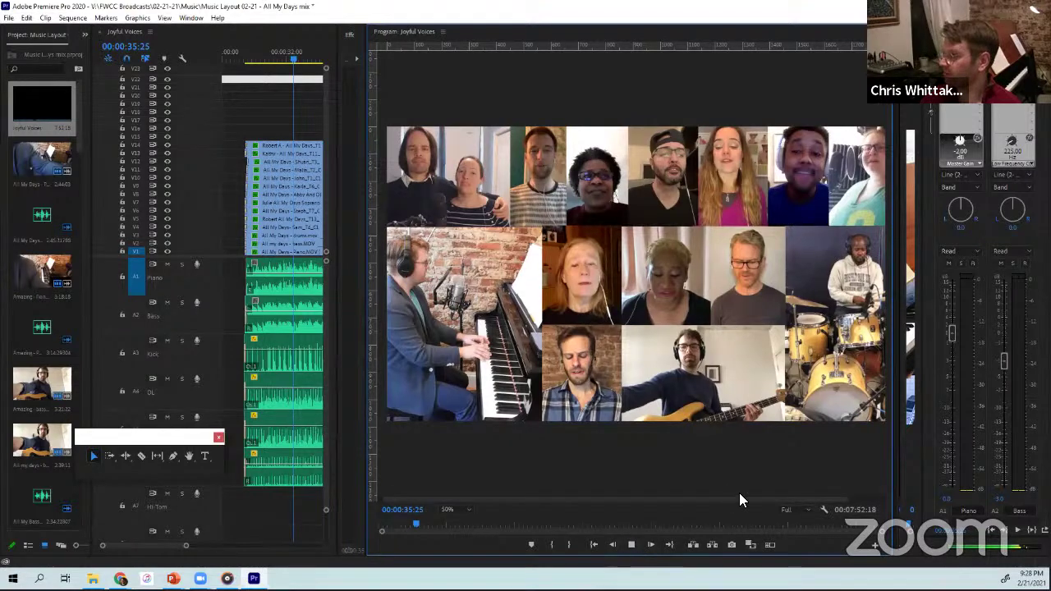
left_click(631, 545)
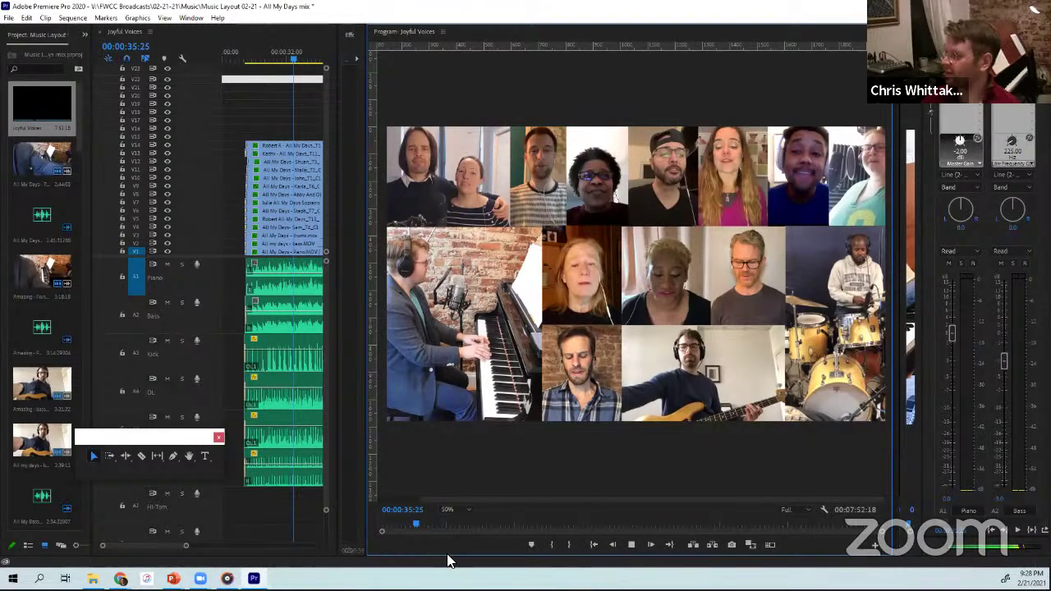
left_click(626, 547)
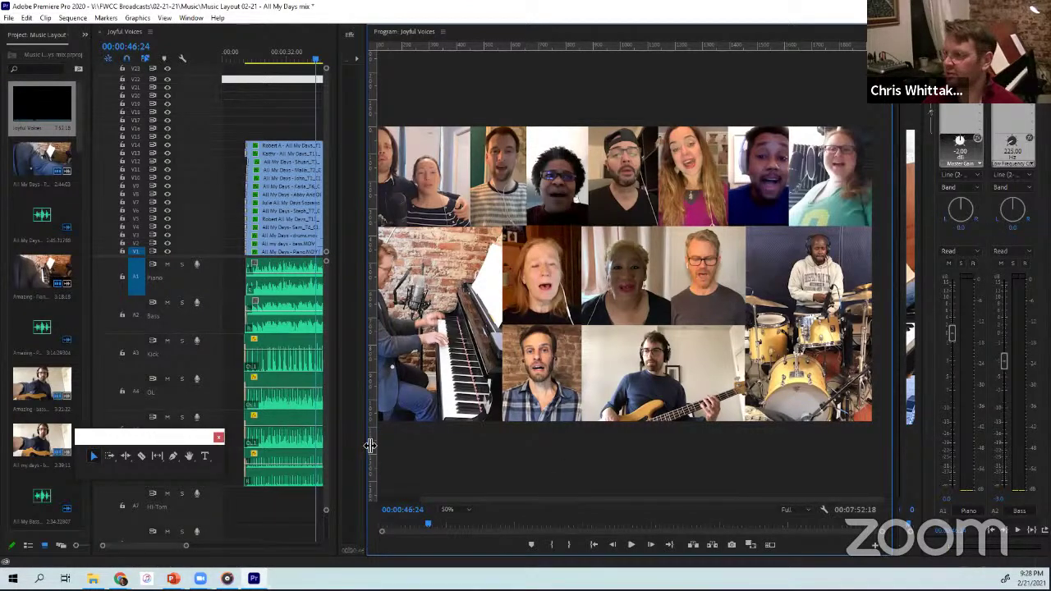
- Move the duo's video from the top row over the pianist and back to the grid's upper-left corner
mouse_move(369, 446)
left_mouse_down()
mouse_move(460, 446)
mouse_move(378, 446)
left_mouse_up()
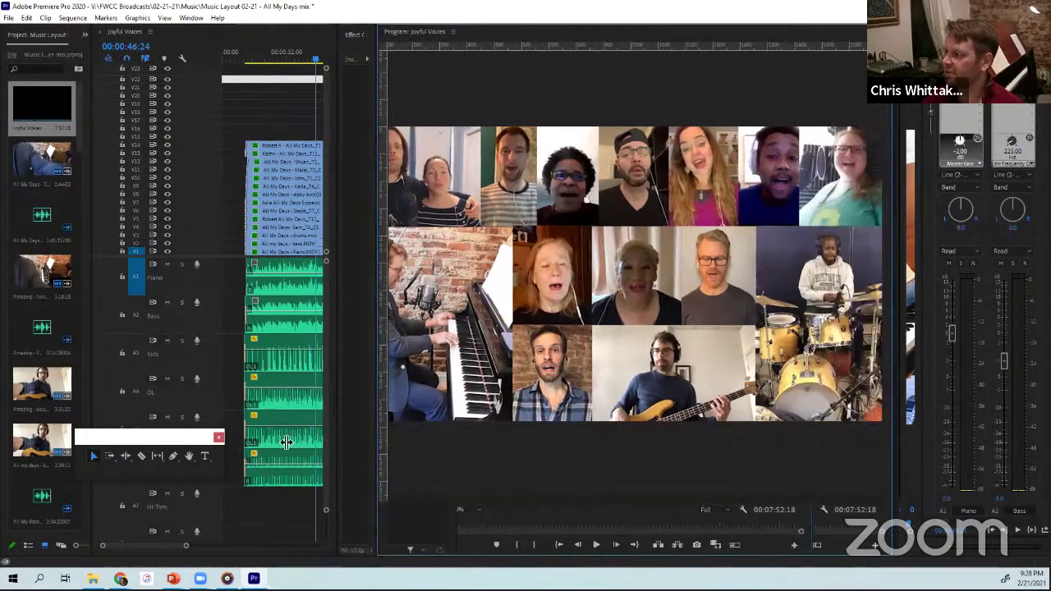
left_click_drag(286, 441, 183, 410)
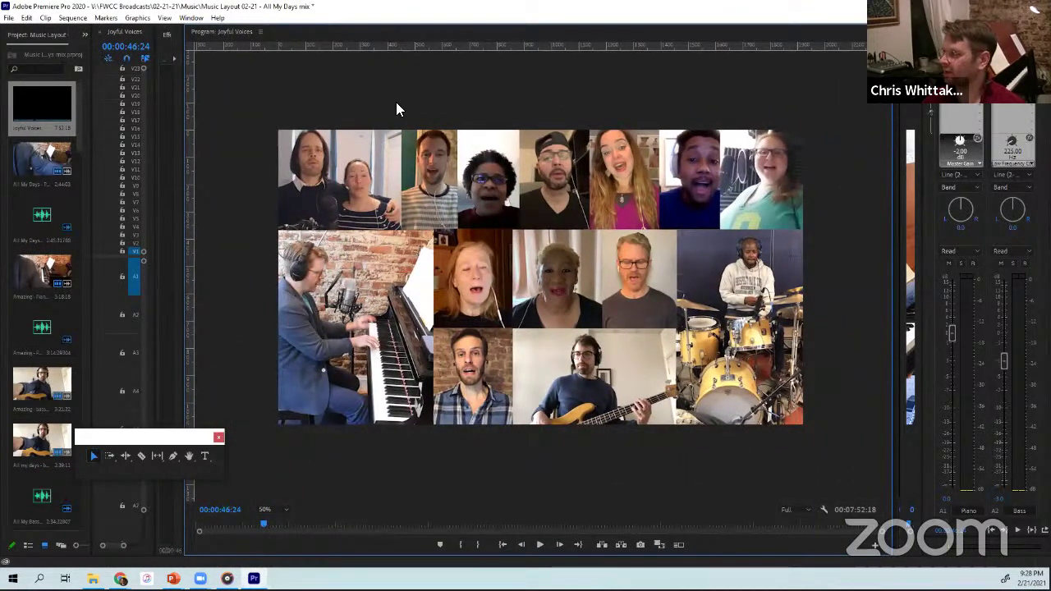
left_click(356, 159)
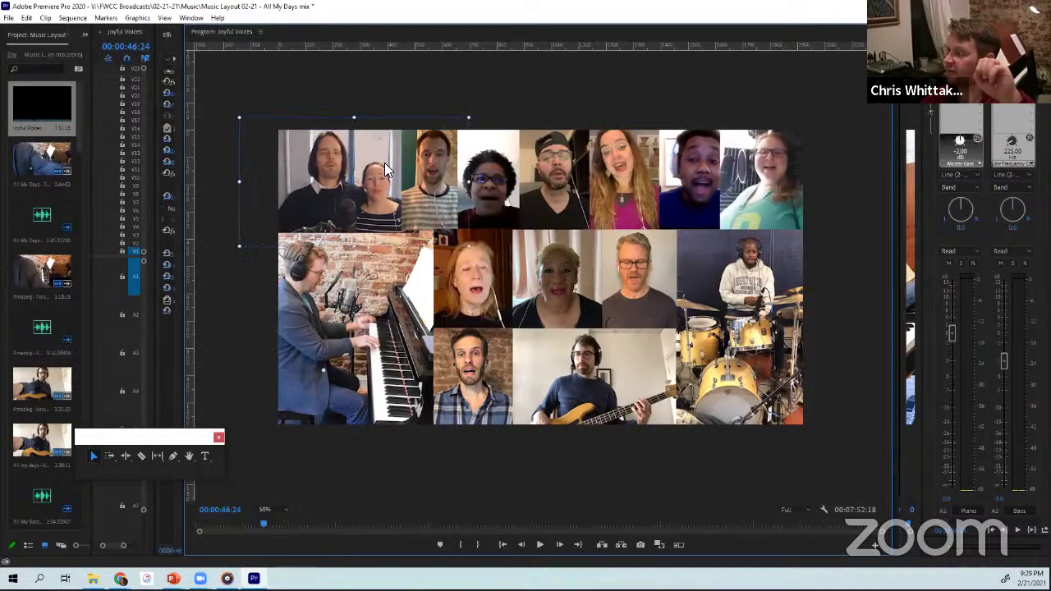
left_click_drag(384, 163, 366, 287)
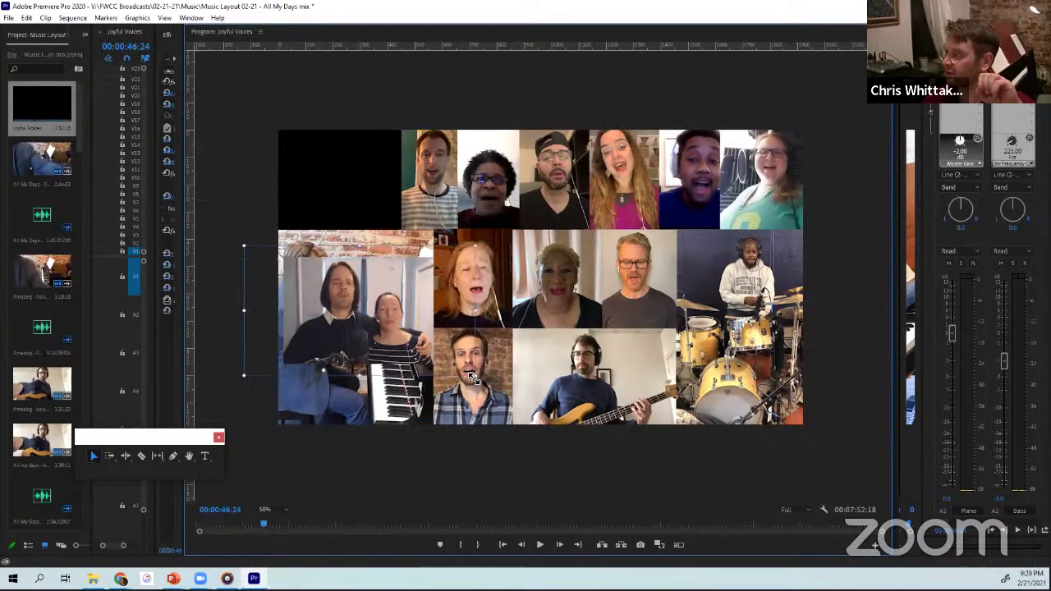
left_click_drag(391, 358, 394, 220)
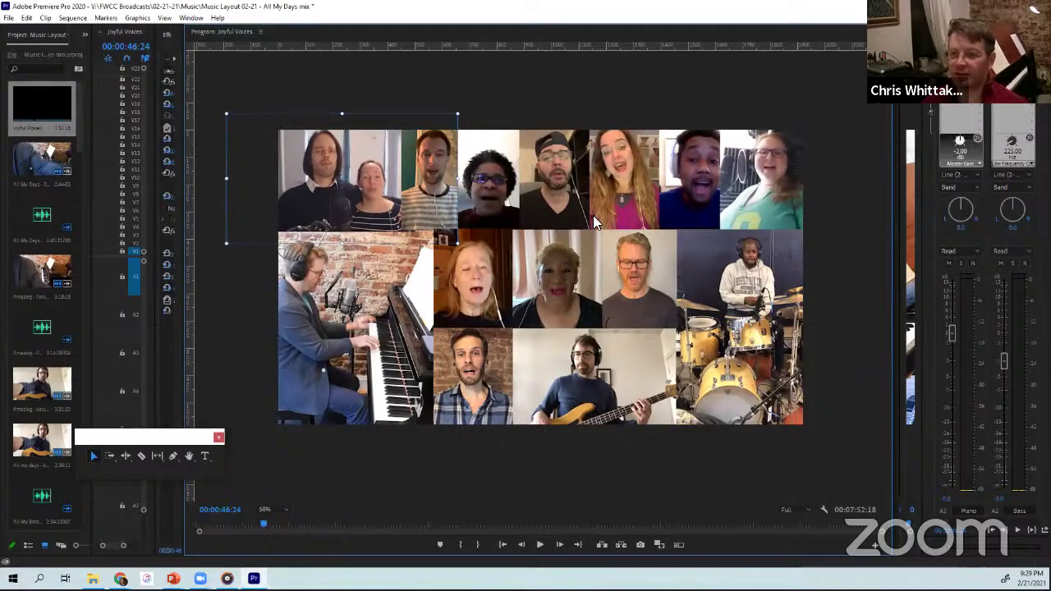
left_click_drag(335, 196, 353, 205)
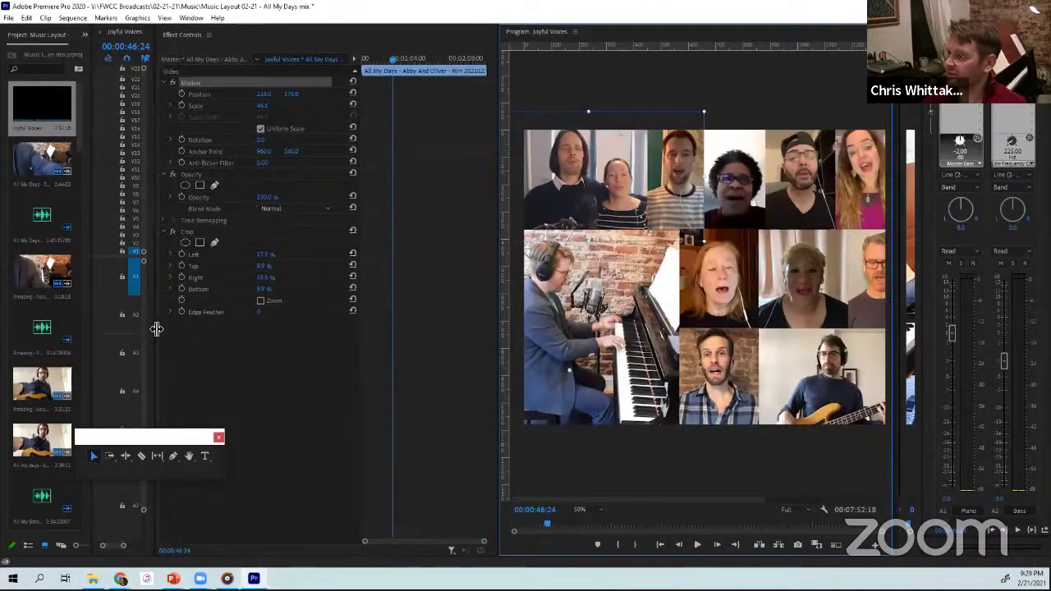
- Widen the timeline, show the vocal audio tracks in close-up, and place the playhead at 00:00:45:27 on a vocal entry
left_click_drag(156, 329, 756, 375)
left_click_drag(404, 548, 319, 546)
left_click_drag(215, 547, 204, 547)
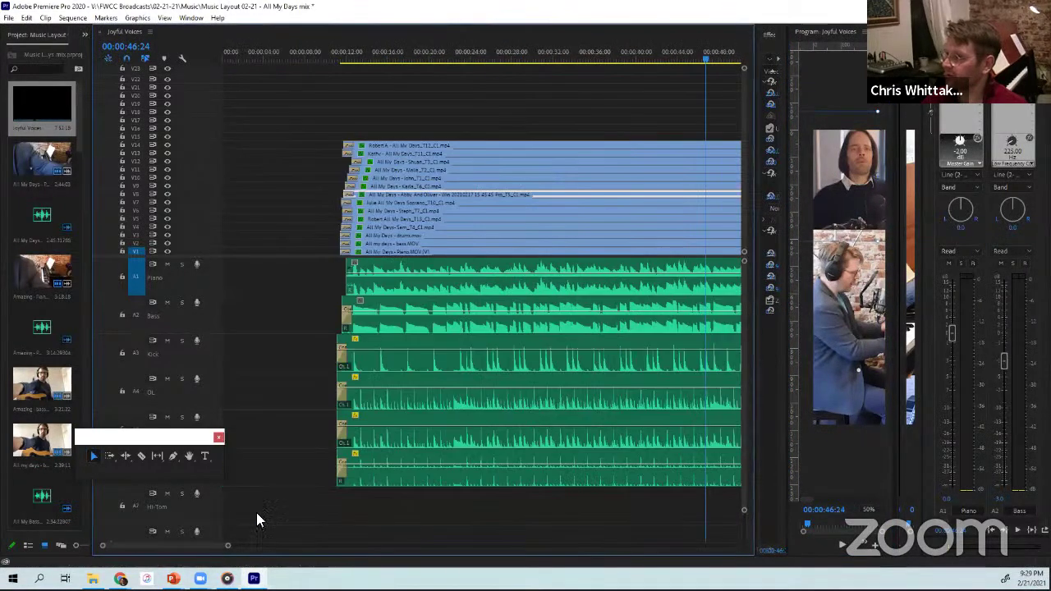
scroll(745, 283, "down", 2)
scroll(745, 288, "down", 5)
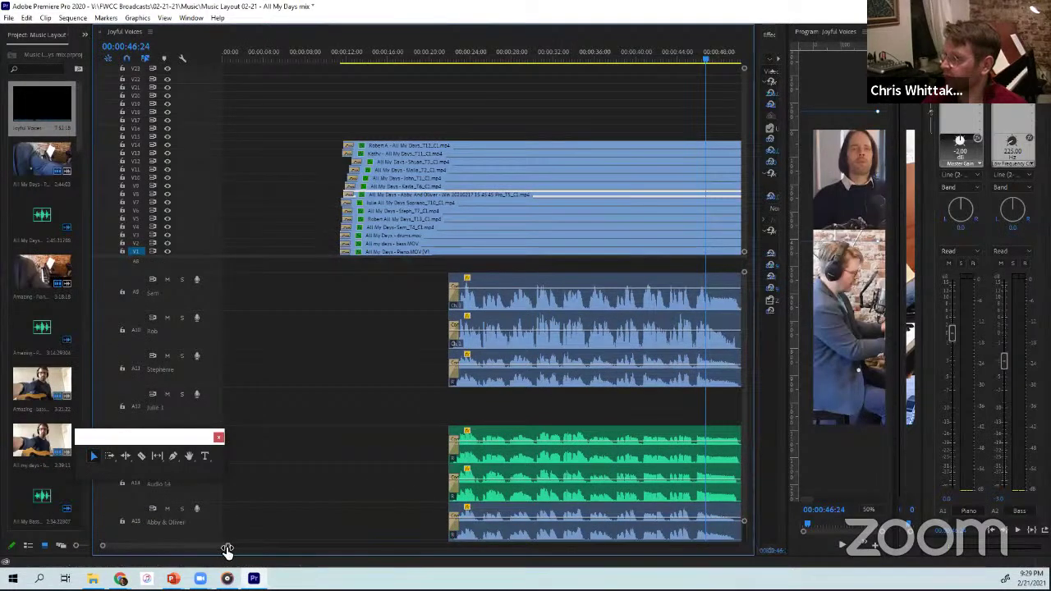
left_click_drag(226, 550, 161, 544)
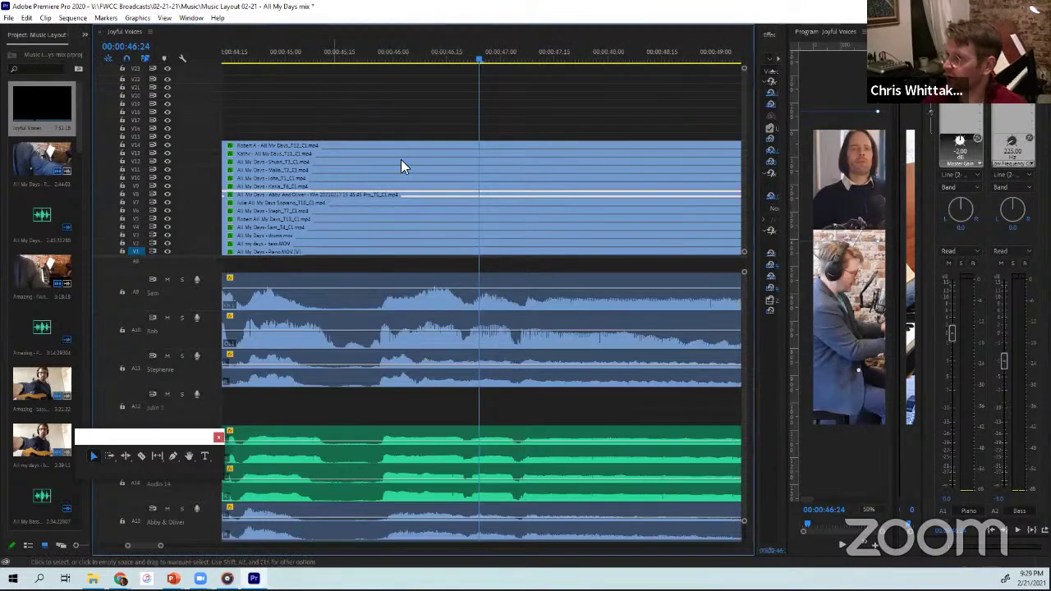
left_click(383, 51)
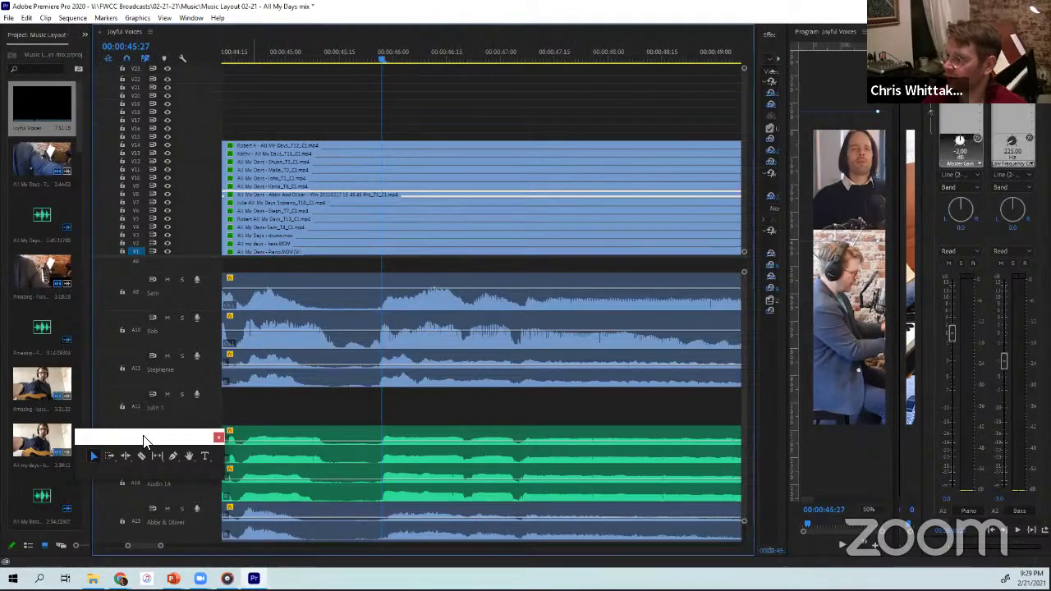
left_click_drag(151, 434, 103, 340)
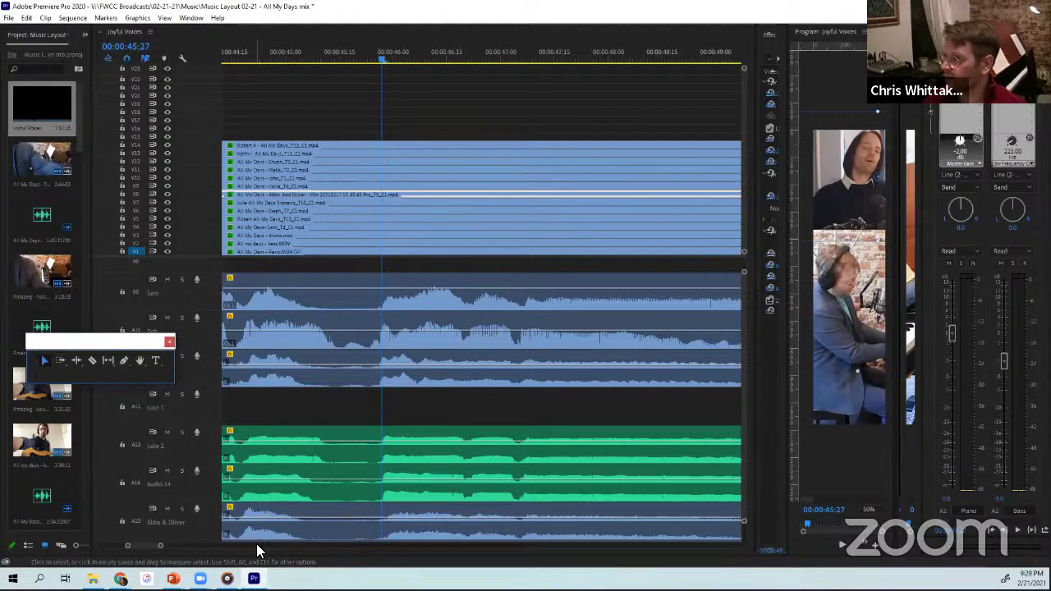
- Show a wider stretch of the vocal audio in the timeline, move the floating tools clear of the track names, and solo tracks A11 and A13
left_click_drag(159, 546, 192, 547)
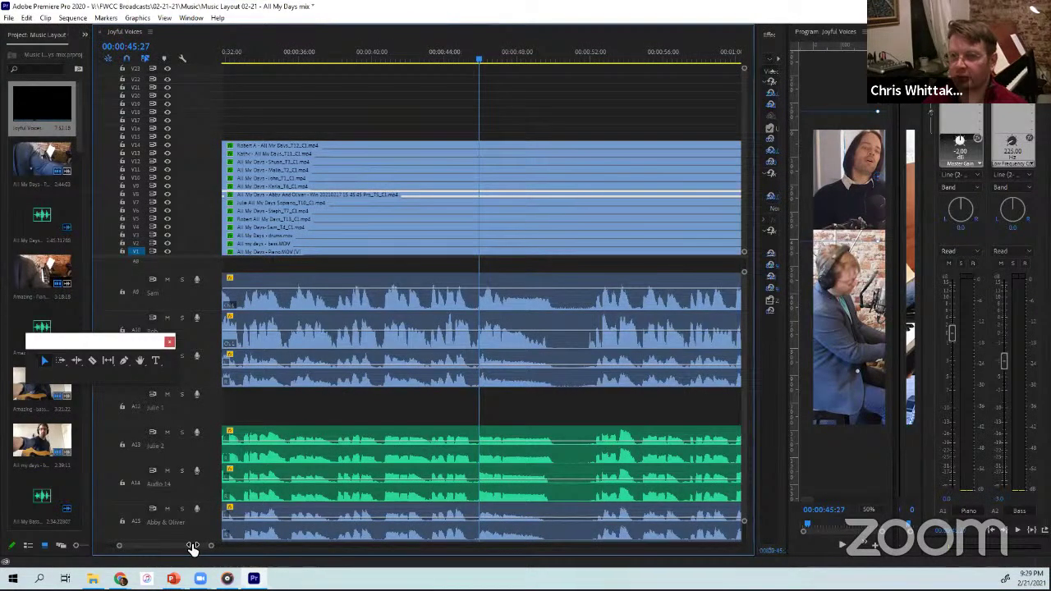
left_click_drag(192, 546, 183, 545)
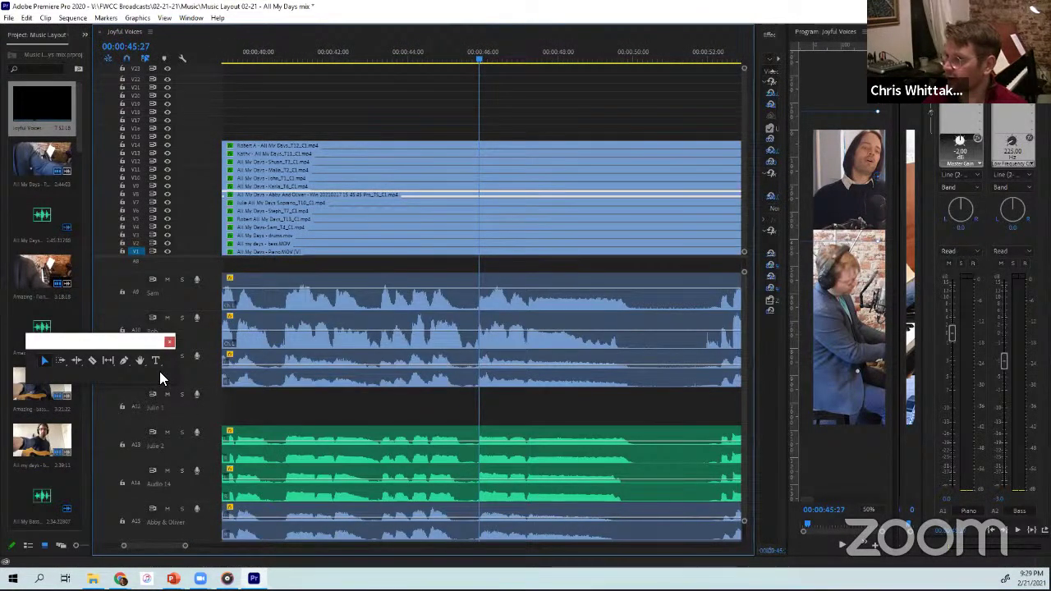
left_click_drag(134, 339, 112, 248)
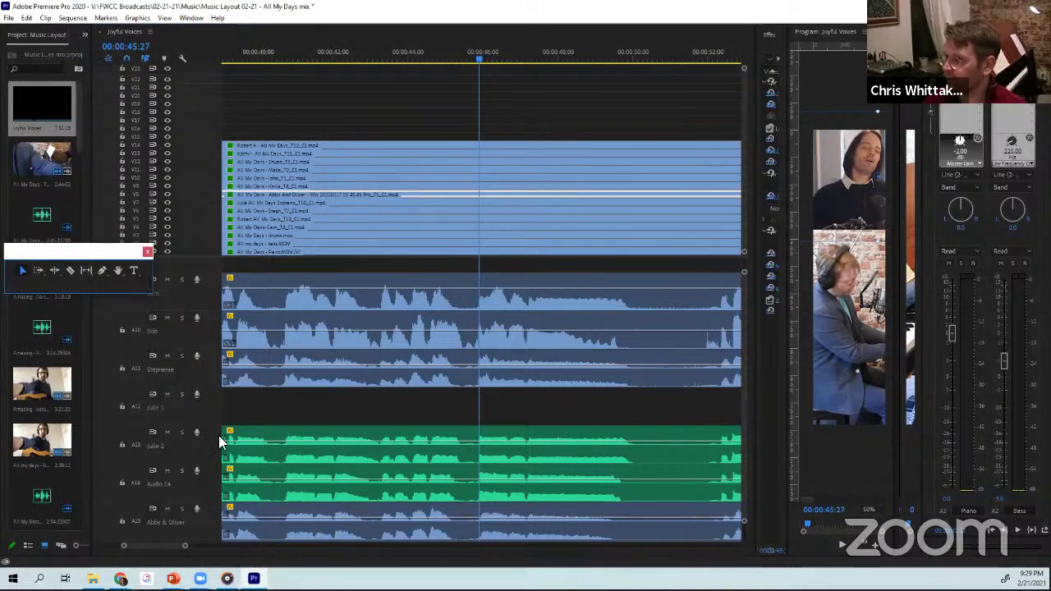
left_click(181, 432)
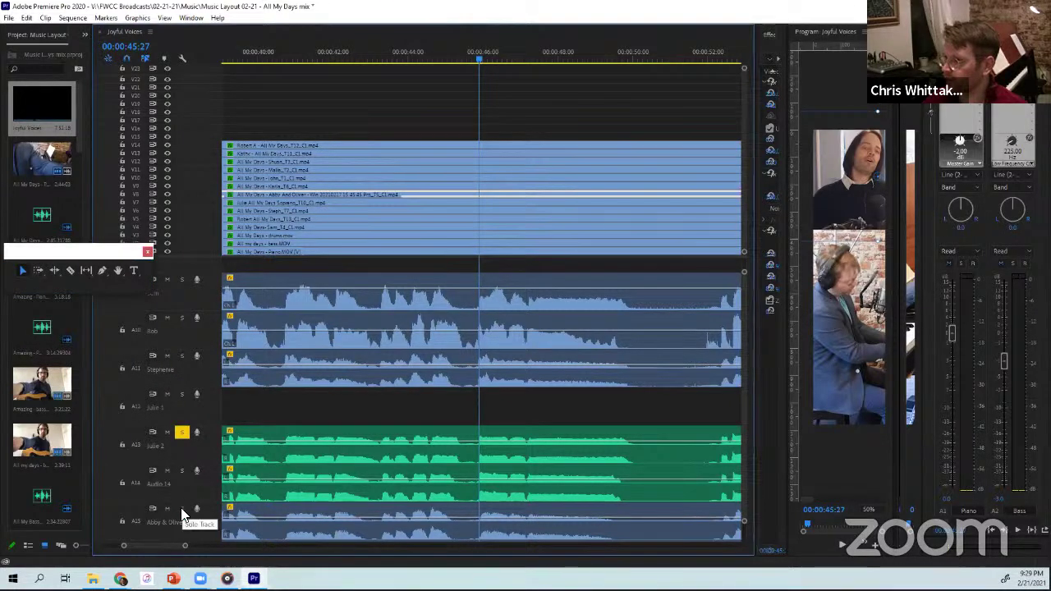
left_click(182, 355)
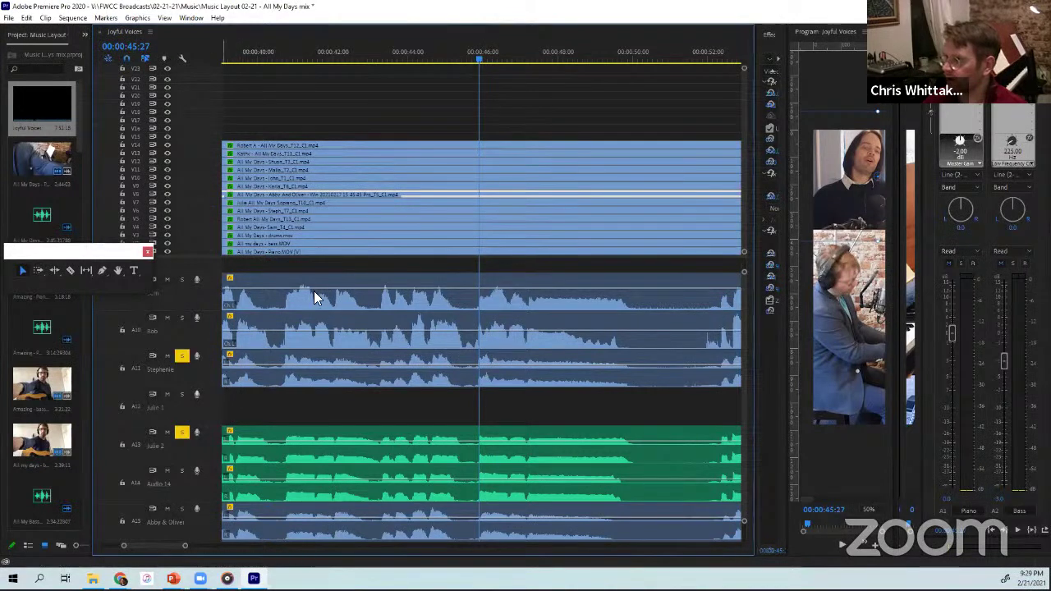
- Play the two soloed vocal tracks together from 00:00:41:28 to about 00:00:49:28, and turn both solos off
left_click(330, 58)
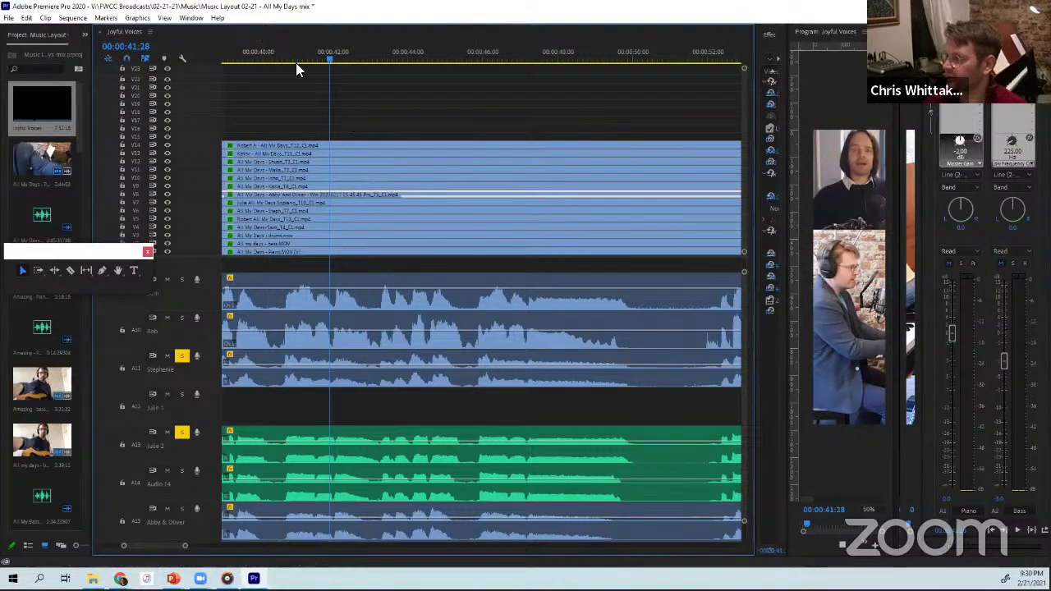
key("space")
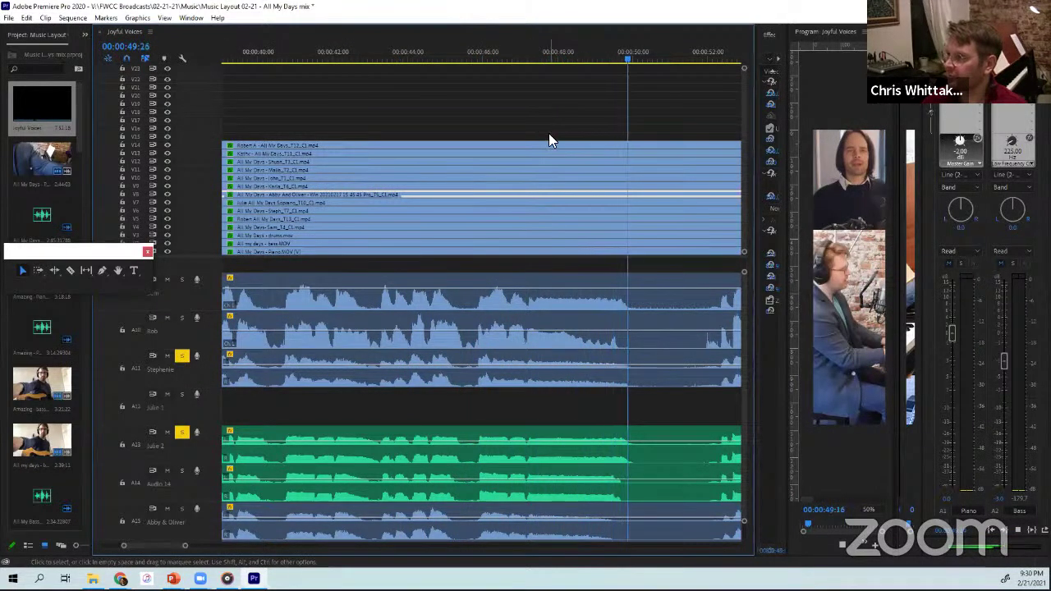
key("space")
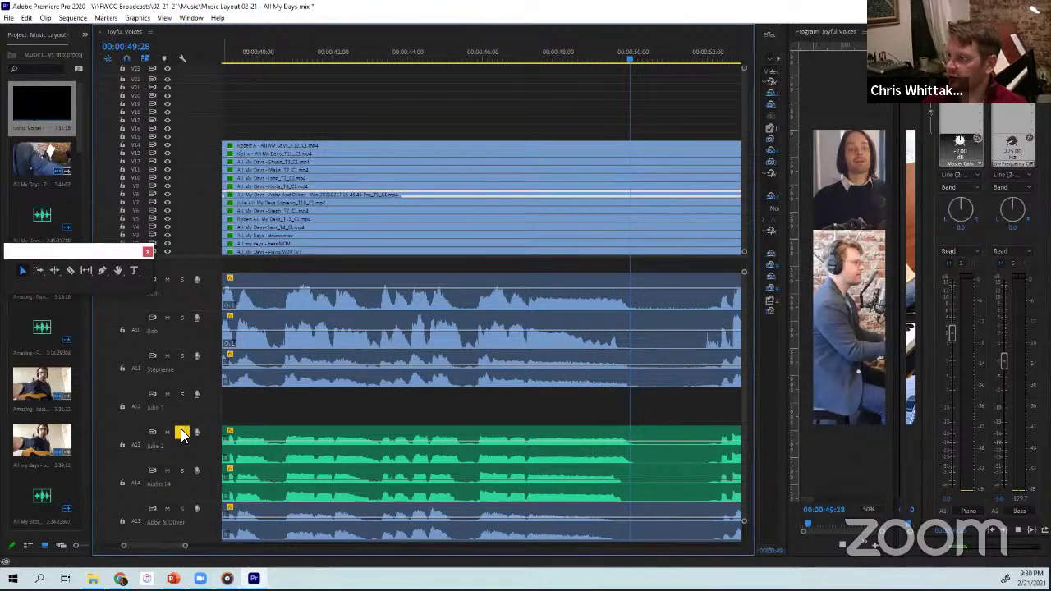
left_click(182, 434)
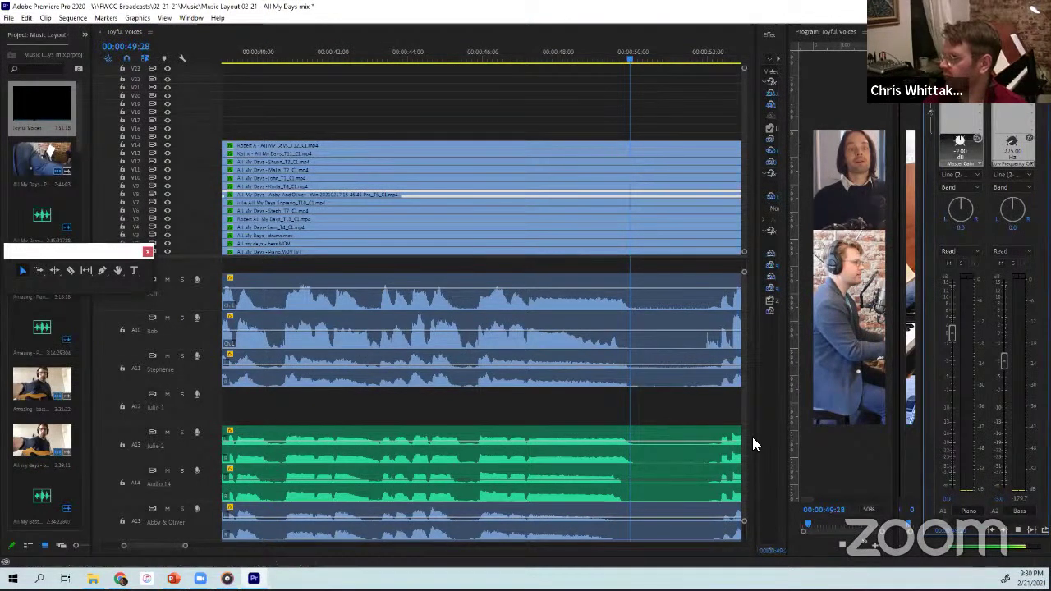
- Stop playback at 00:01:03:18 and expand the Audio Track Mixer to show the piano, bass and drum channels side by side
left_click_drag(757, 441, 473, 435)
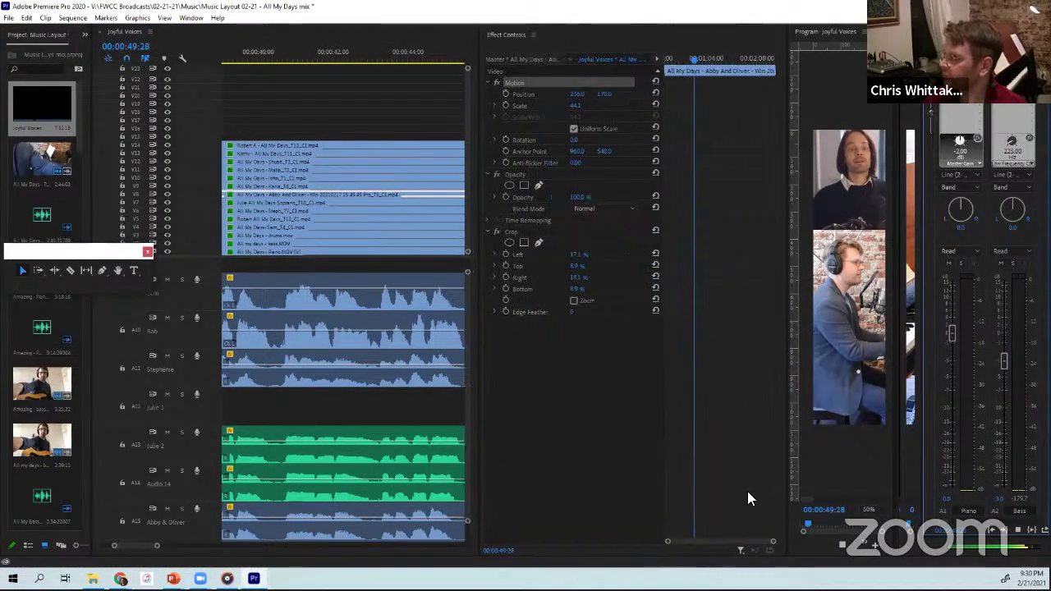
left_click(1015, 533)
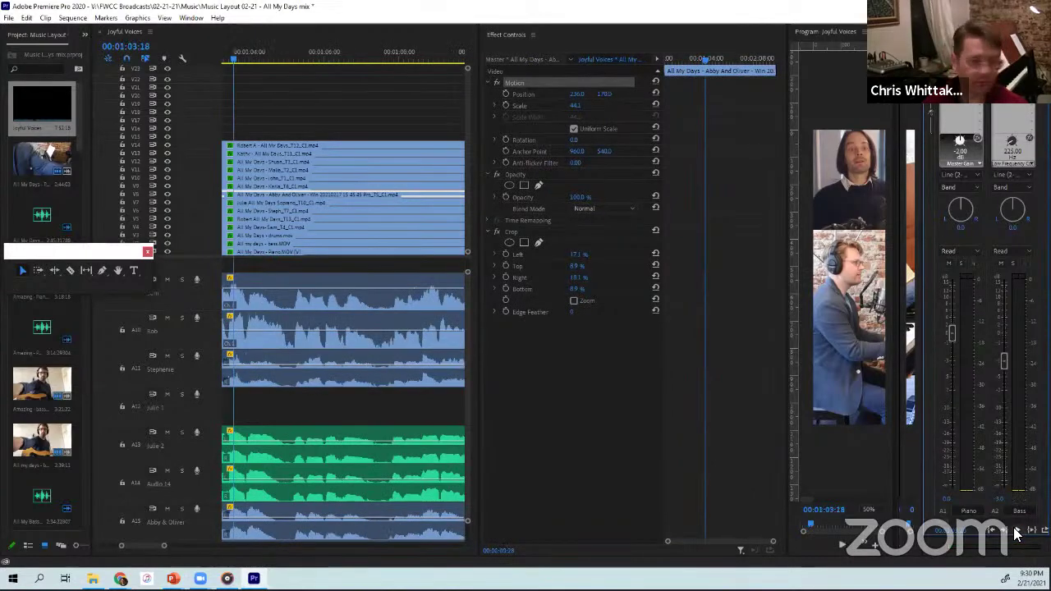
left_click_drag(922, 482, 411, 452)
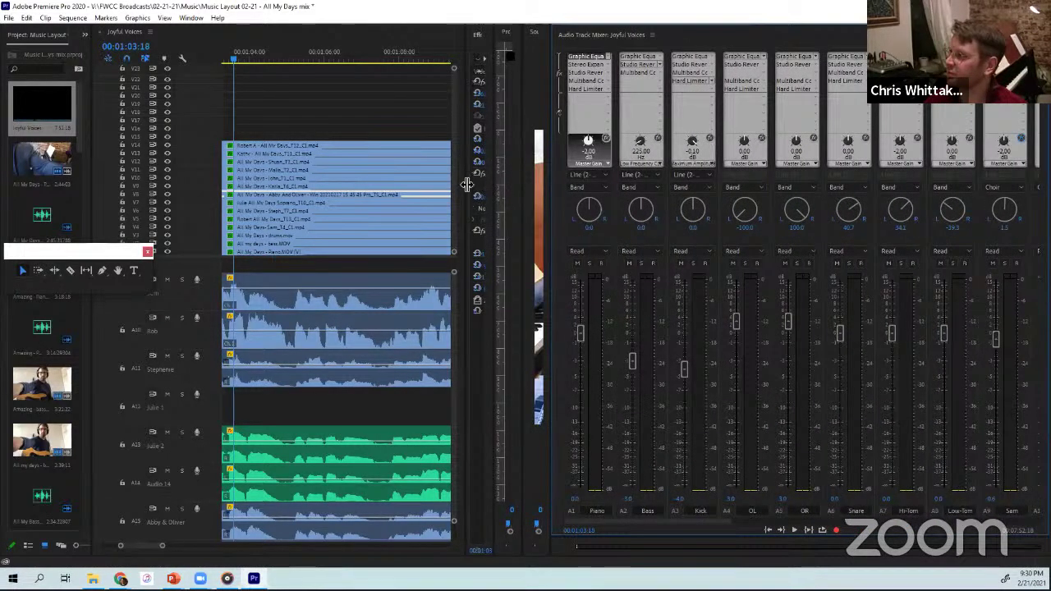
- Fit the whole All My Days song in the timeline and enlarge the Source monitor to show the full piano video
left_click_drag(462, 181, 548, 185)
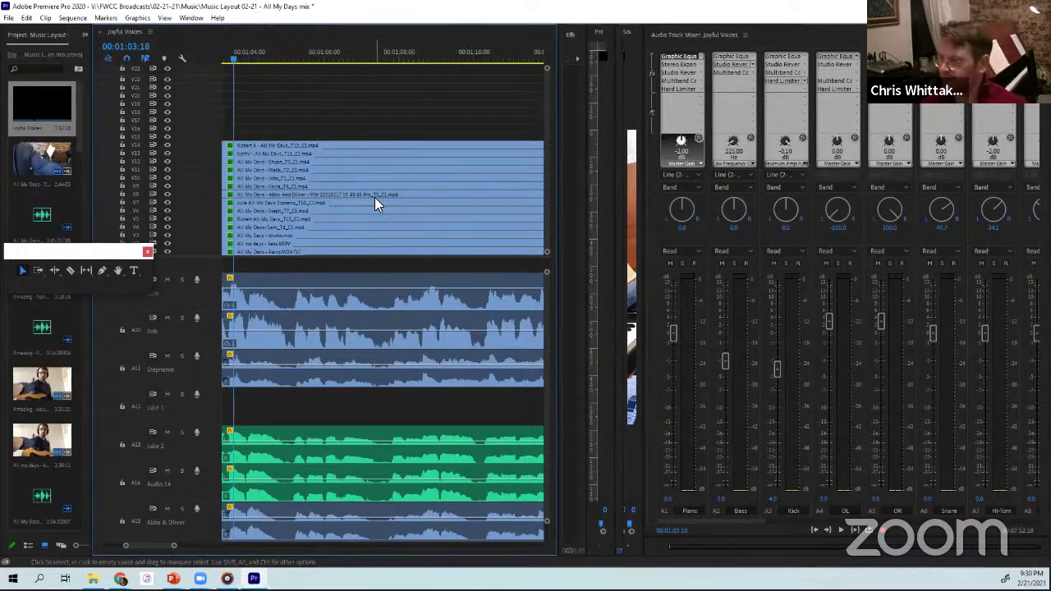
left_click_drag(171, 547, 312, 563)
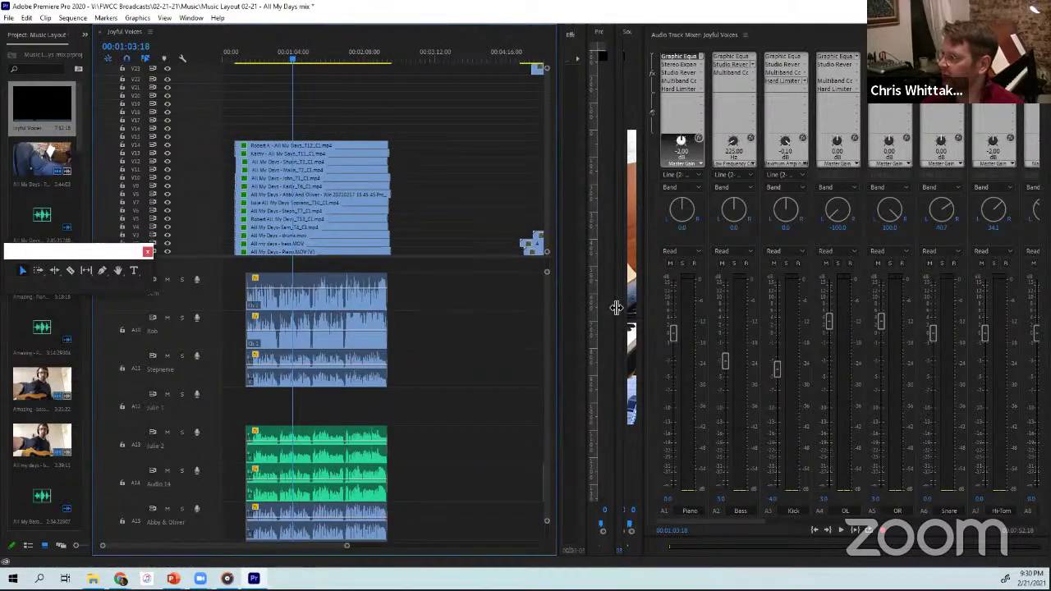
left_click_drag(621, 305, 252, 301)
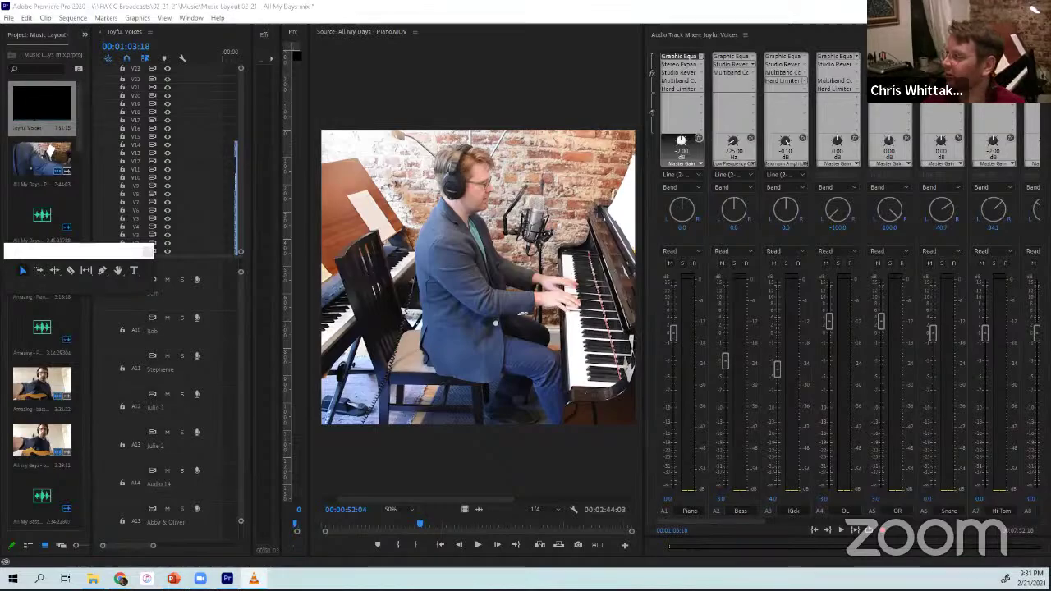
- Switch to VLC, maximize the Circle of Life - DRAFT.mp4 video, and skip ahead to the choir grid at 02:28
key("alt+Tab")
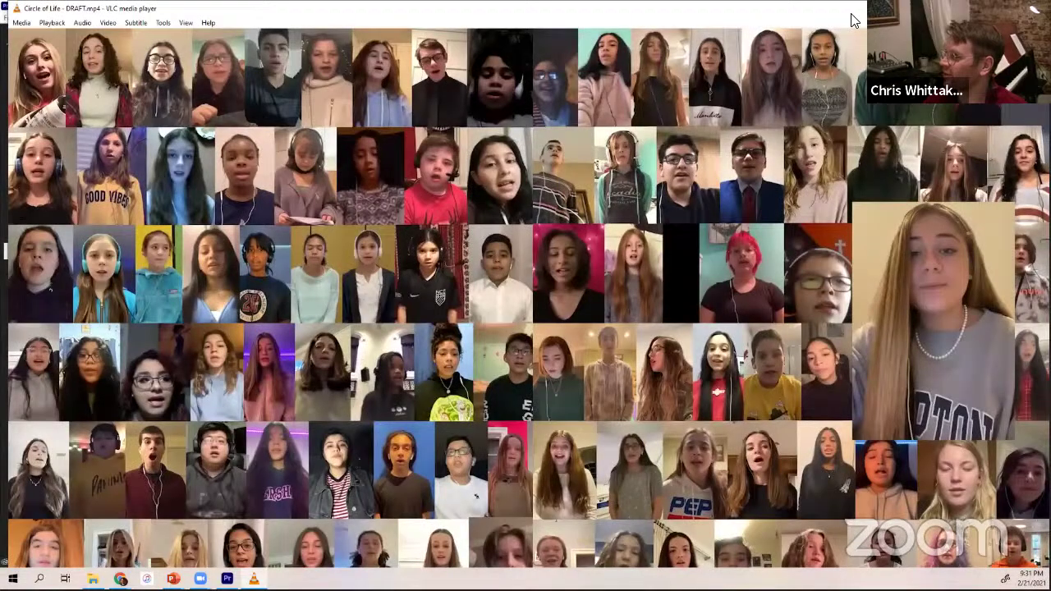
double_click(837, 11)
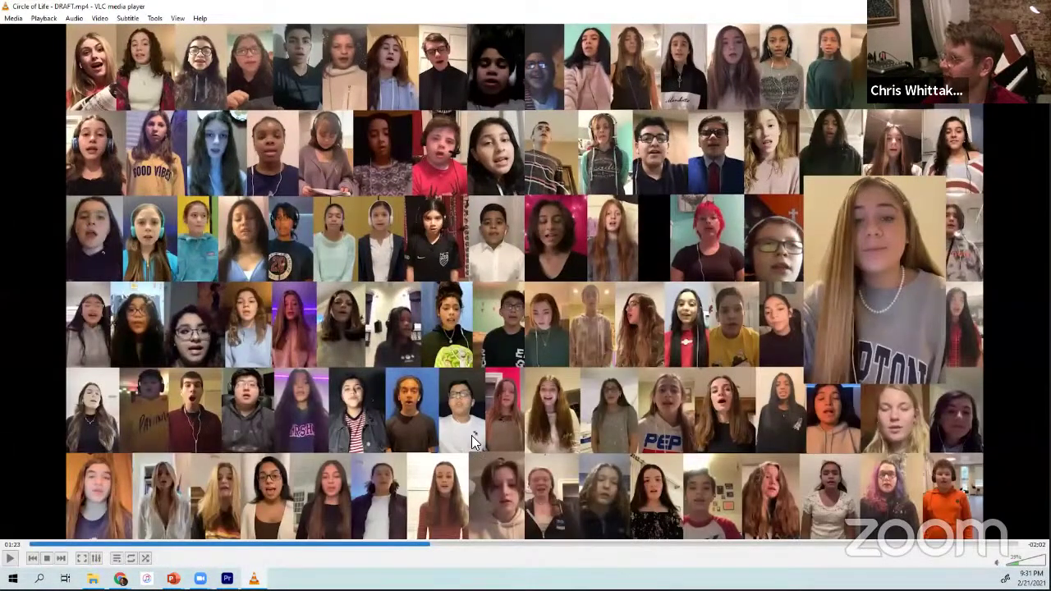
left_click_drag(430, 544, 587, 543)
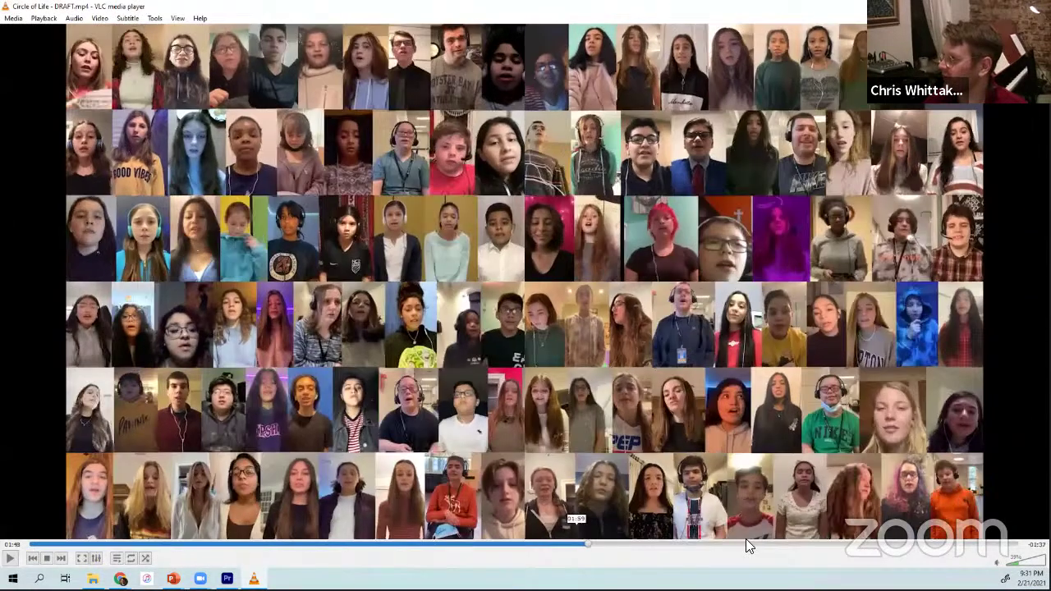
left_click(745, 542)
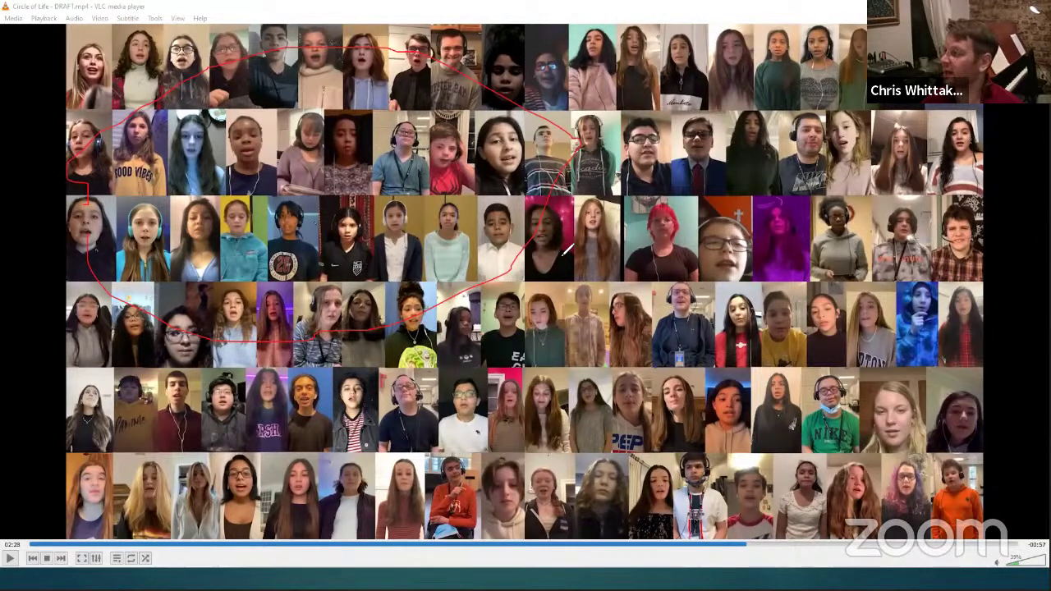
- Circle groups of singers in red on the paused choir grid to illustrate its sections, clearing each marking
mouse_move(209, 262)
left_mouse_down()
mouse_move(370, 168)
mouse_move(771, 152)
mouse_move(525, 374)
left_mouse_up()
left_click_drag(351, 364, 456, 414)
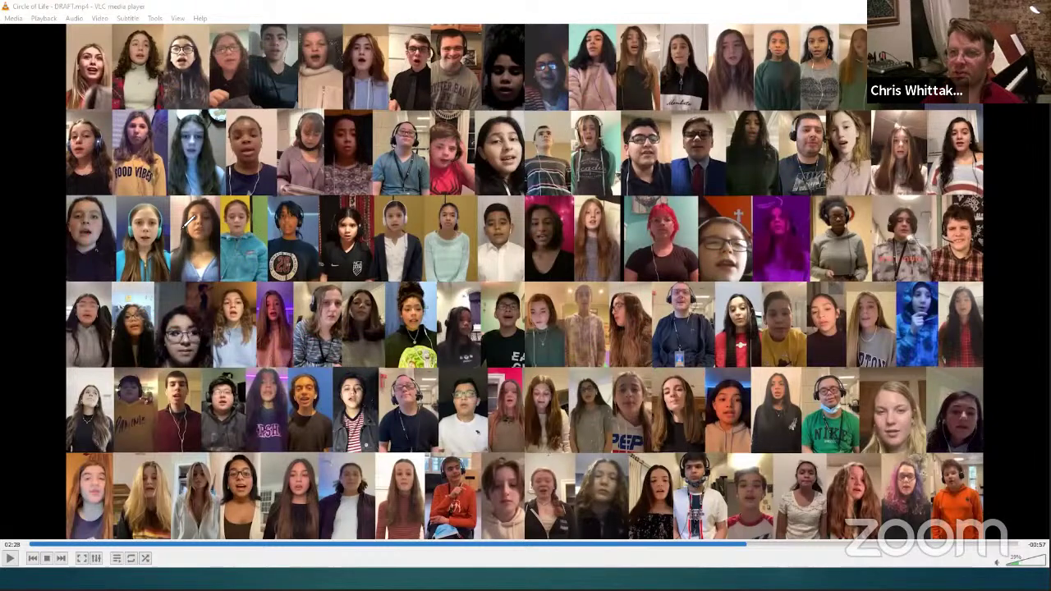
mouse_move(90, 72)
left_mouse_down()
mouse_move(303, 117)
mouse_move(245, 181)
left_mouse_up()
left_click_drag(162, 211, 70, 168)
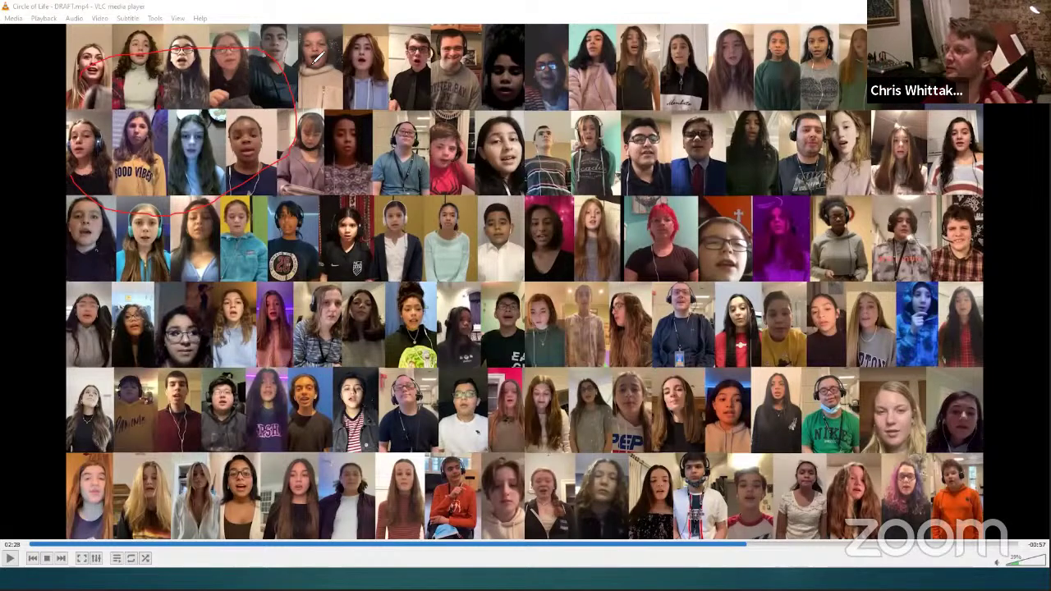
mouse_move(940, 493)
left_mouse_down()
mouse_move(393, 408)
mouse_move(362, 276)
left_mouse_up()
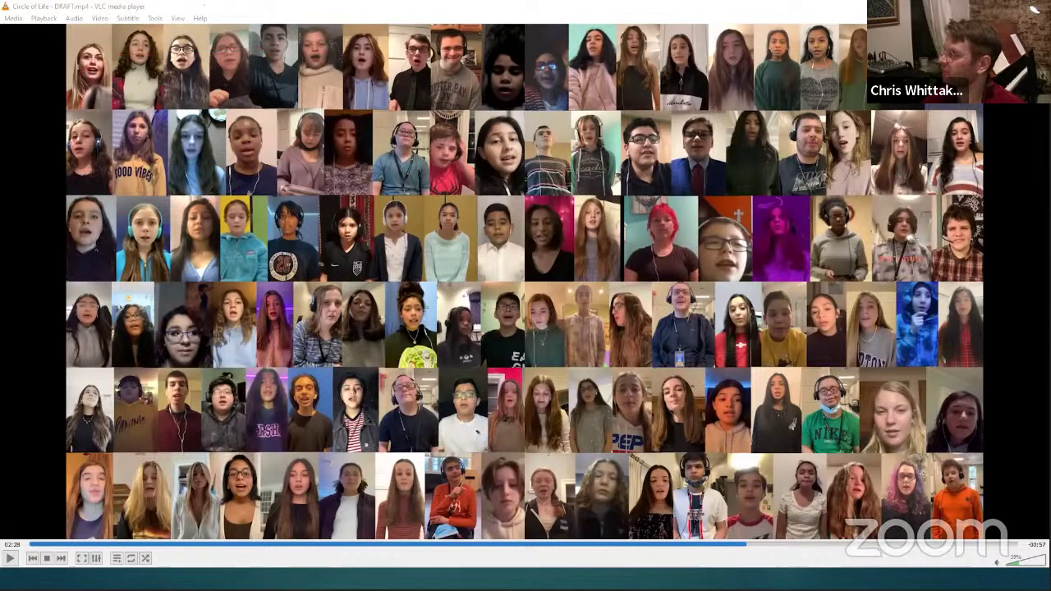
- Switch back to Premiere Pro and widen the timeline to show the All My Days and Amazing clips together beside the mixer
key("alt+Tab")
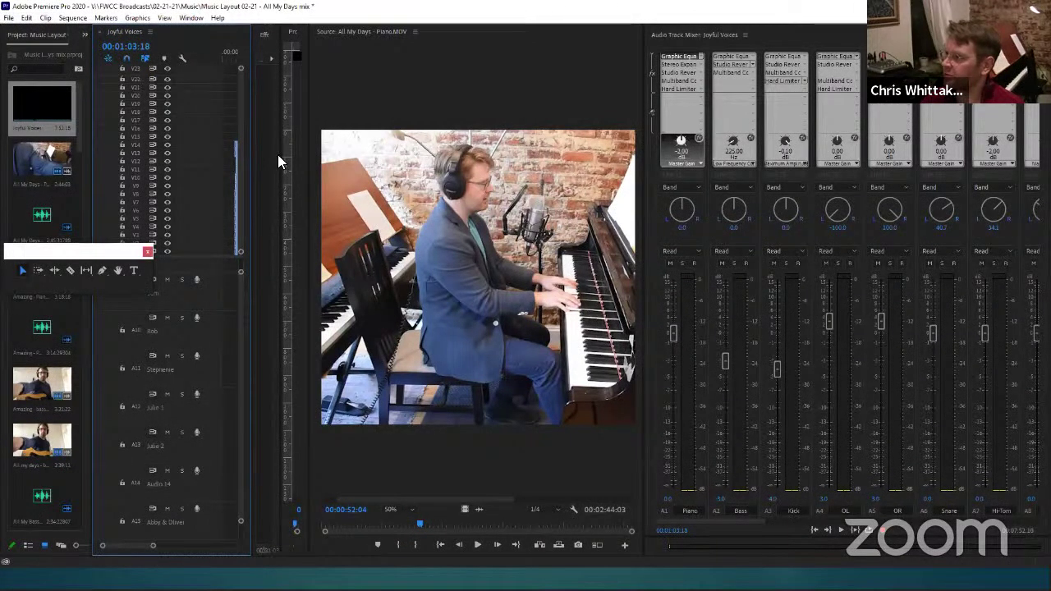
left_click_drag(281, 156, 572, 181)
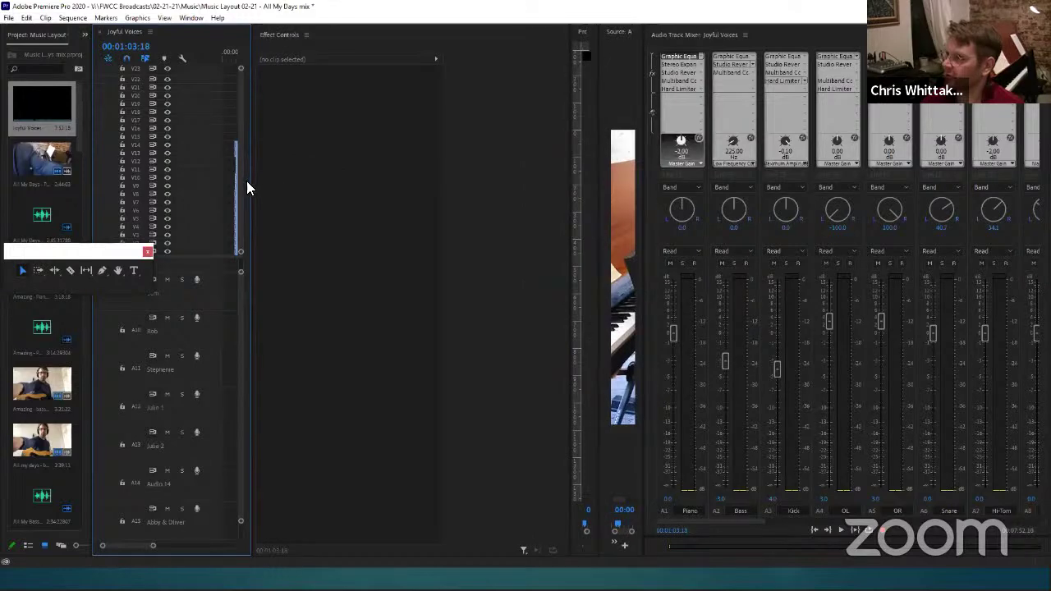
left_click_drag(250, 185, 622, 186)
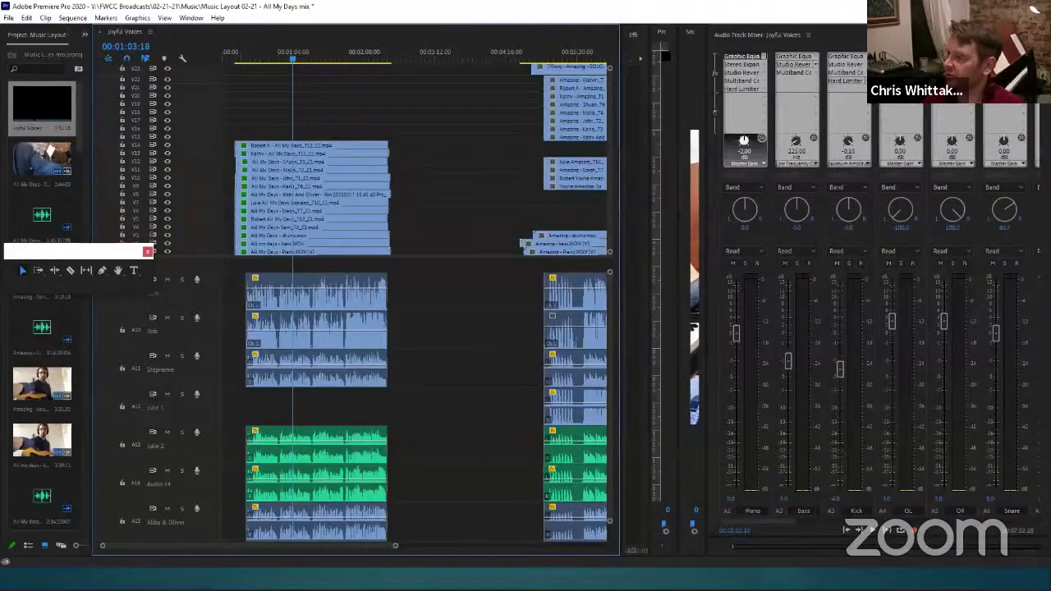
left_click(9, 17)
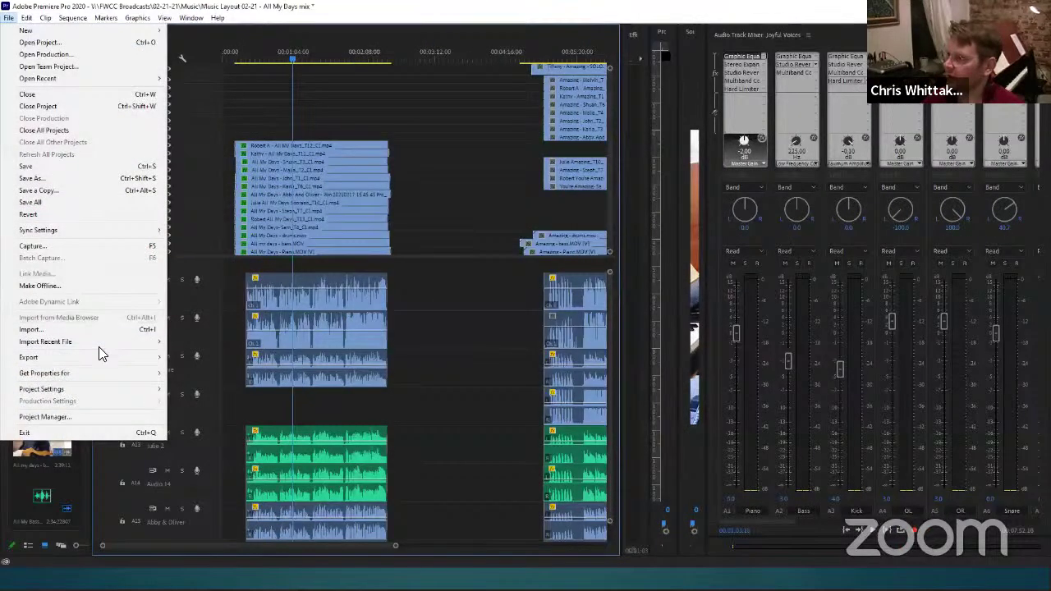
key("Escape")
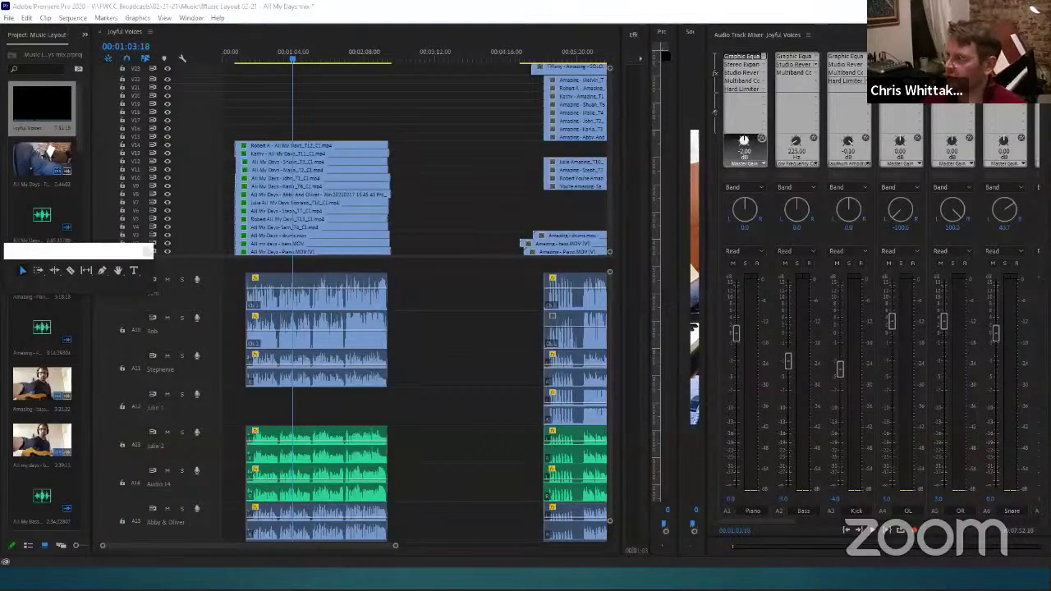
- Switch to File Explorer and open the Music folder of the 02-21-21 service in FWCC Broadcasts on the Video (V:) drive
key("alt+Tab")
key("alt+Up")
key("alt+Up")
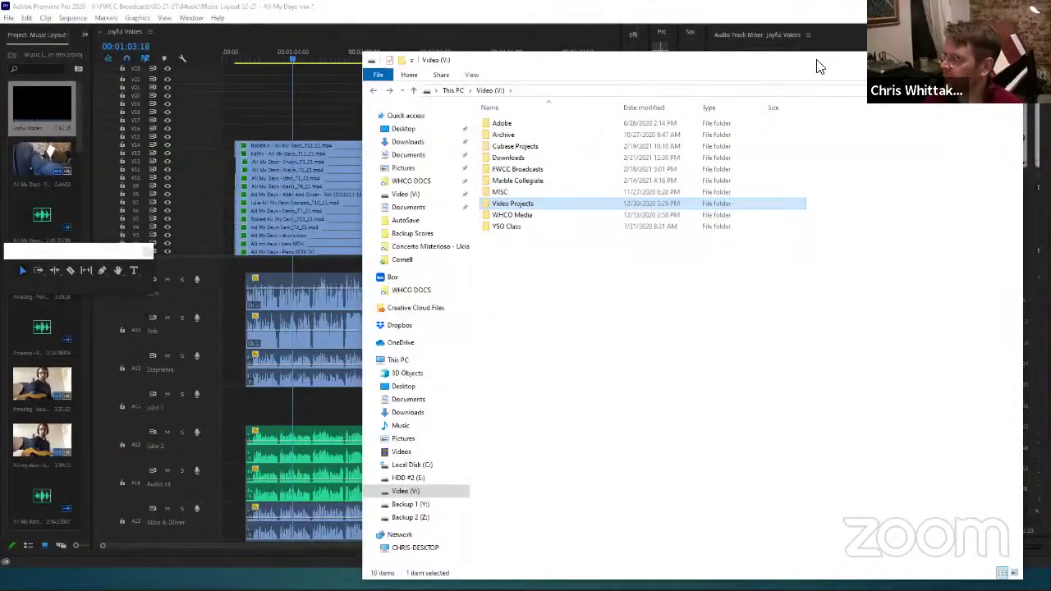
key("alt+Tab")
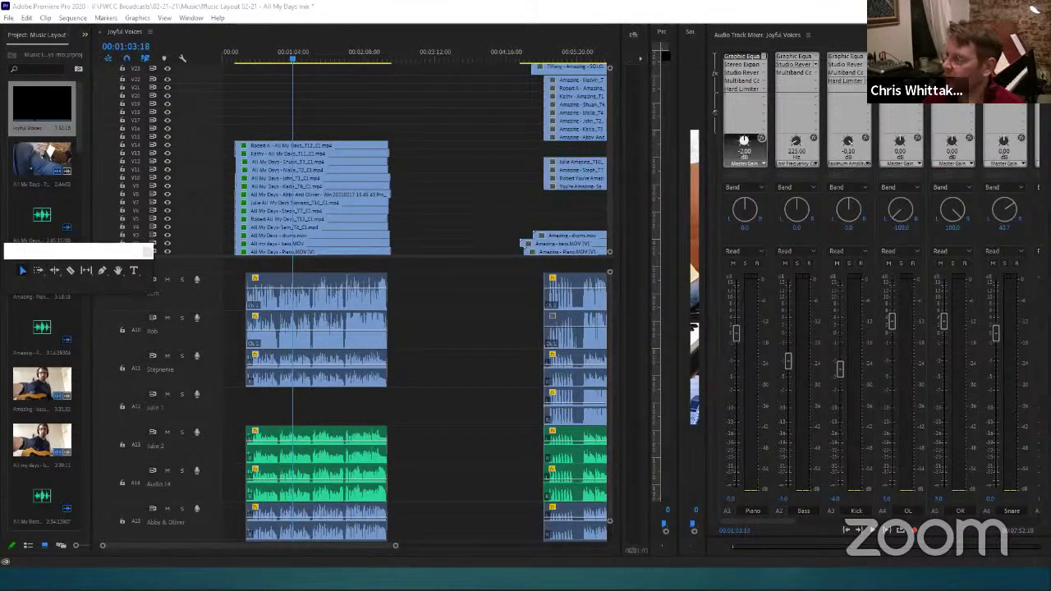
key("alt+Tab")
double_click(402, 218)
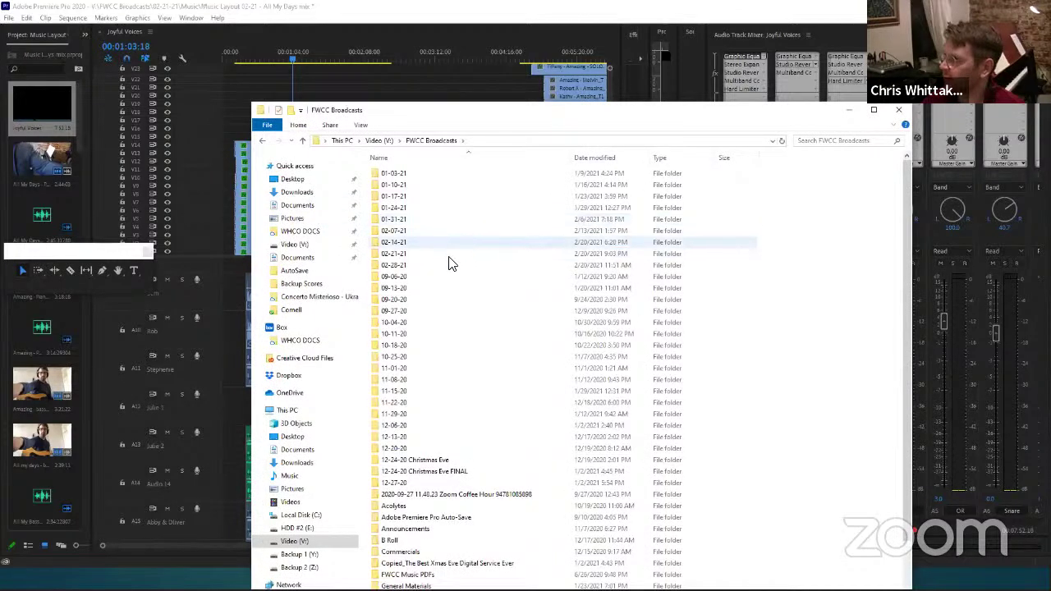
left_click(402, 244)
double_click(402, 253)
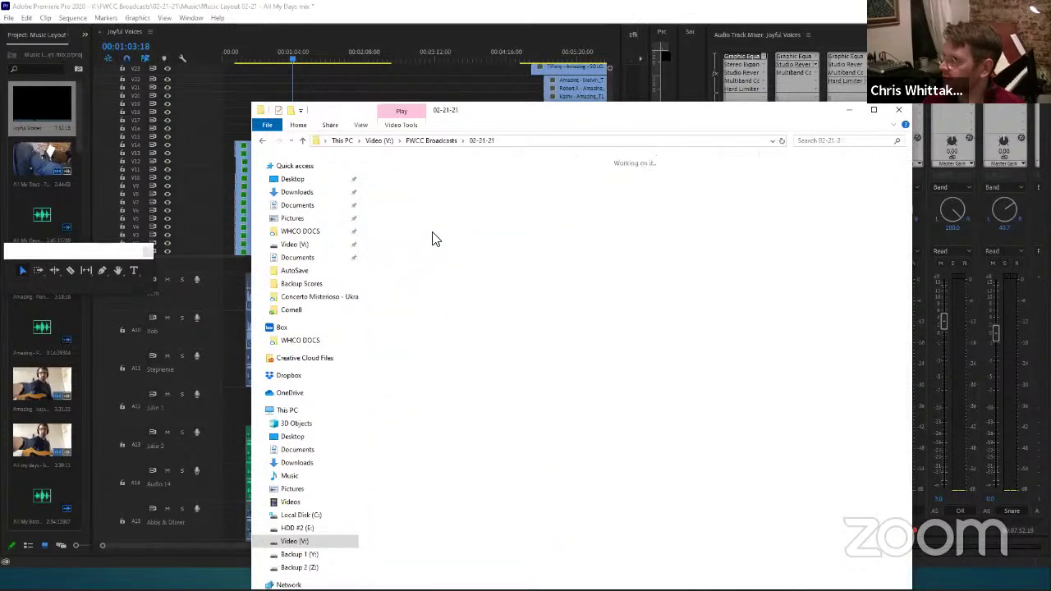
double_click(579, 210)
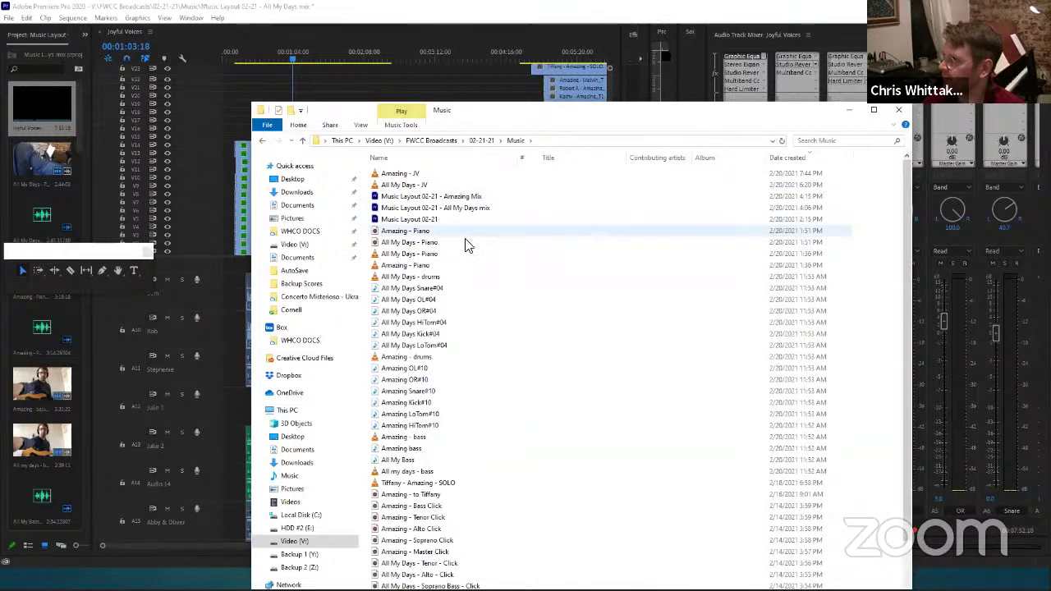
- Open the All My Days folder with the singers' submitted videos and position the File Explorer window to show them all
scroll(484, 263, "down", 2)
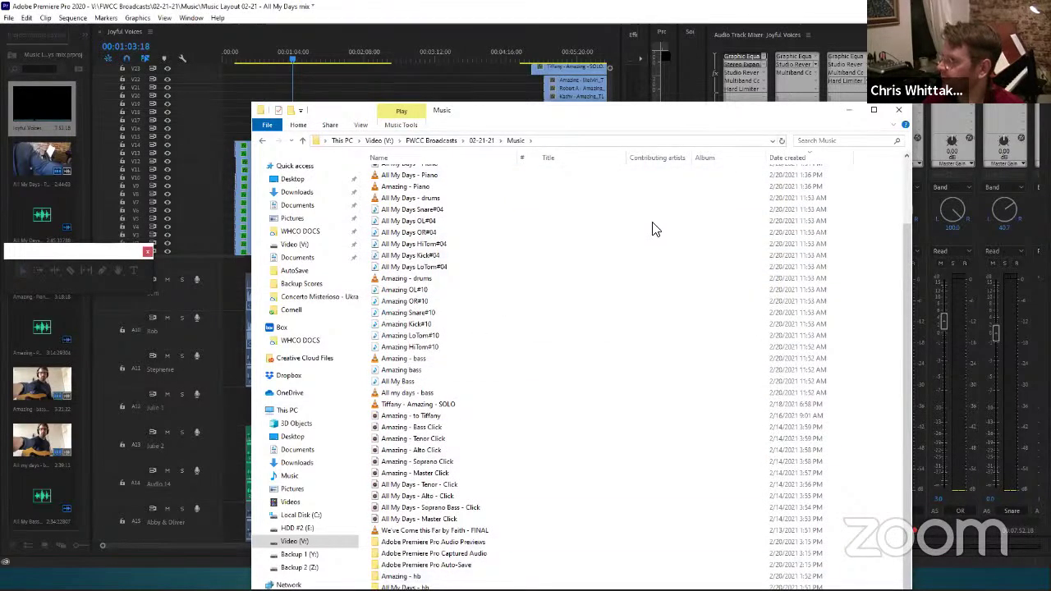
left_click_drag(733, 111, 738, 55)
double_click(399, 565)
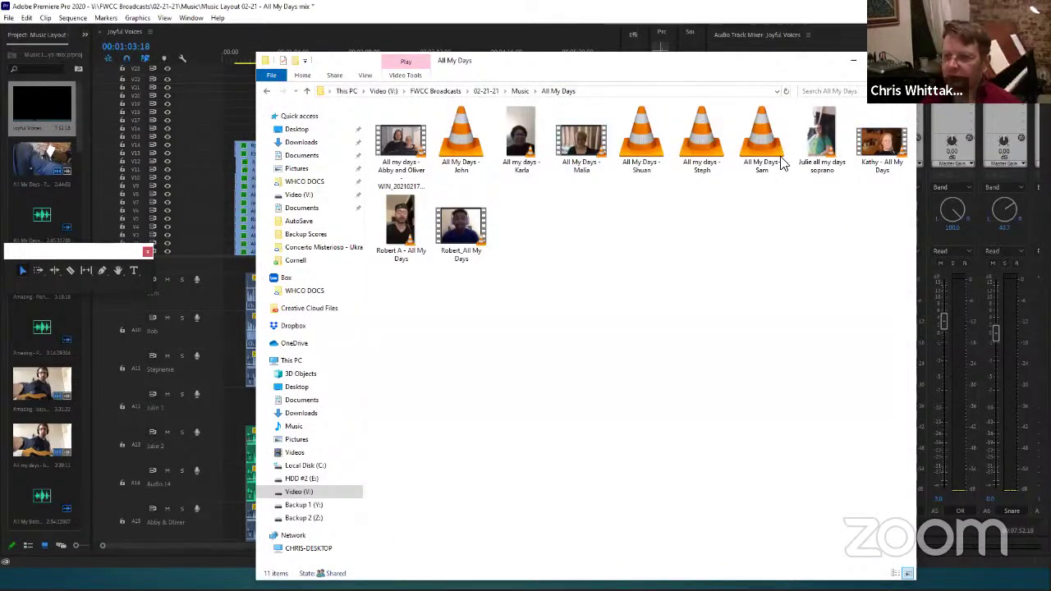
left_click_drag(762, 72, 746, 98)
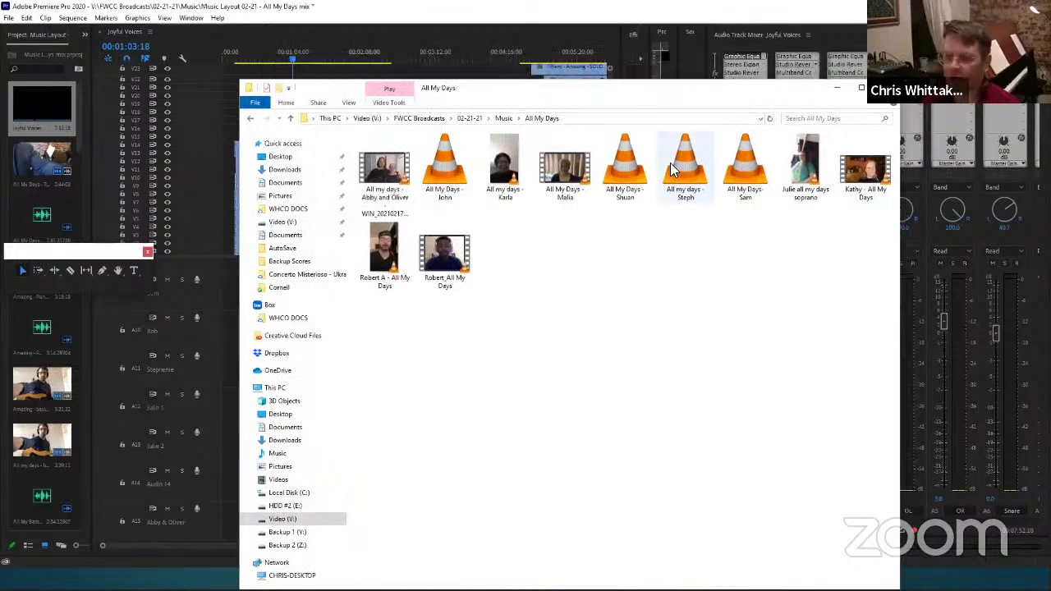
- Examine the video and audio details in the file properties of the fifth All My Days video
left_click(618, 175)
right_click(618, 173)
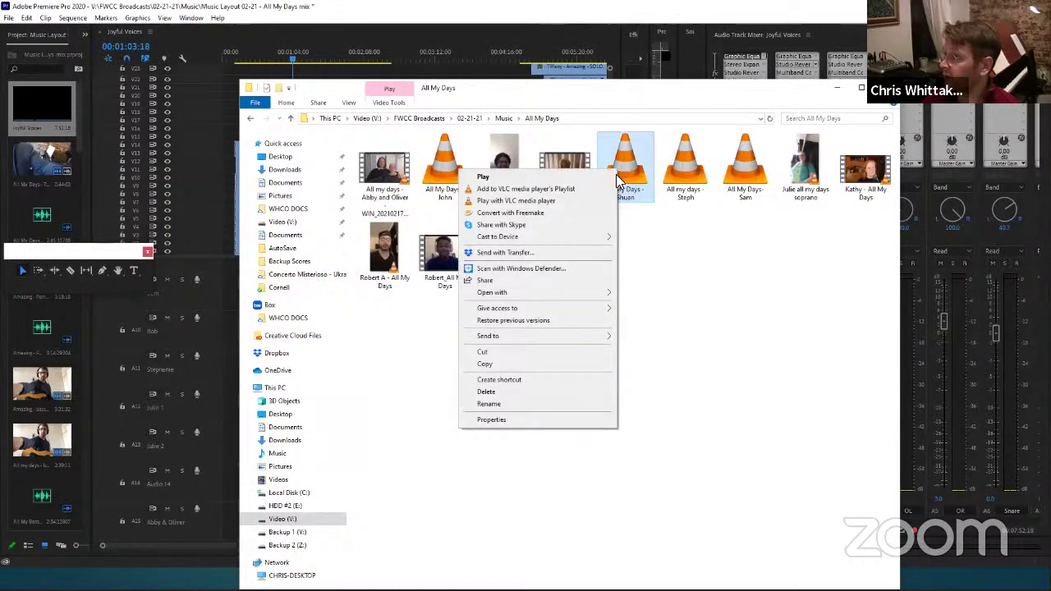
left_click(542, 419)
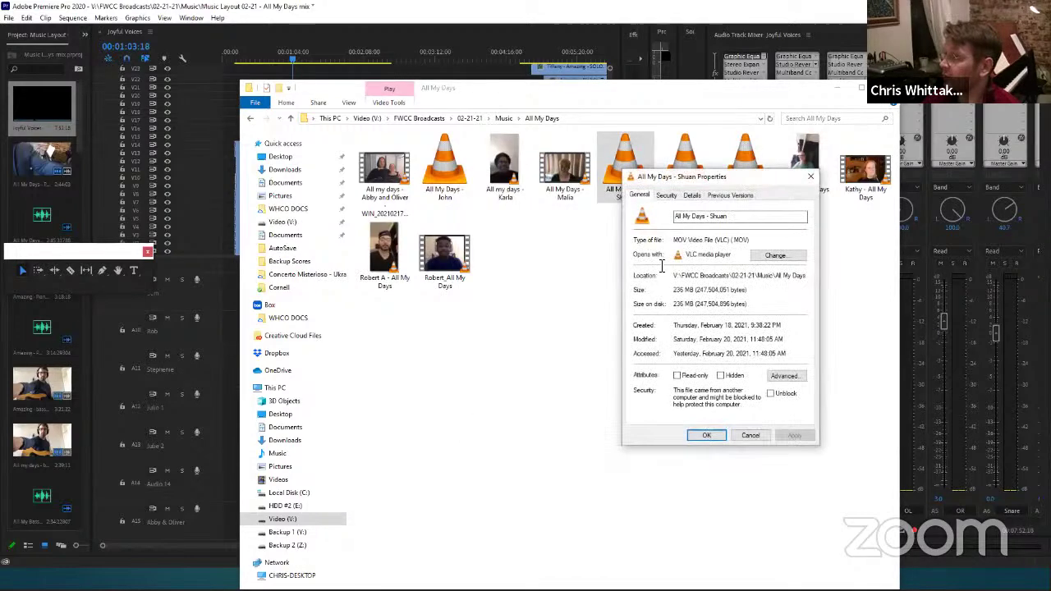
left_click(666, 195)
left_click(692, 196)
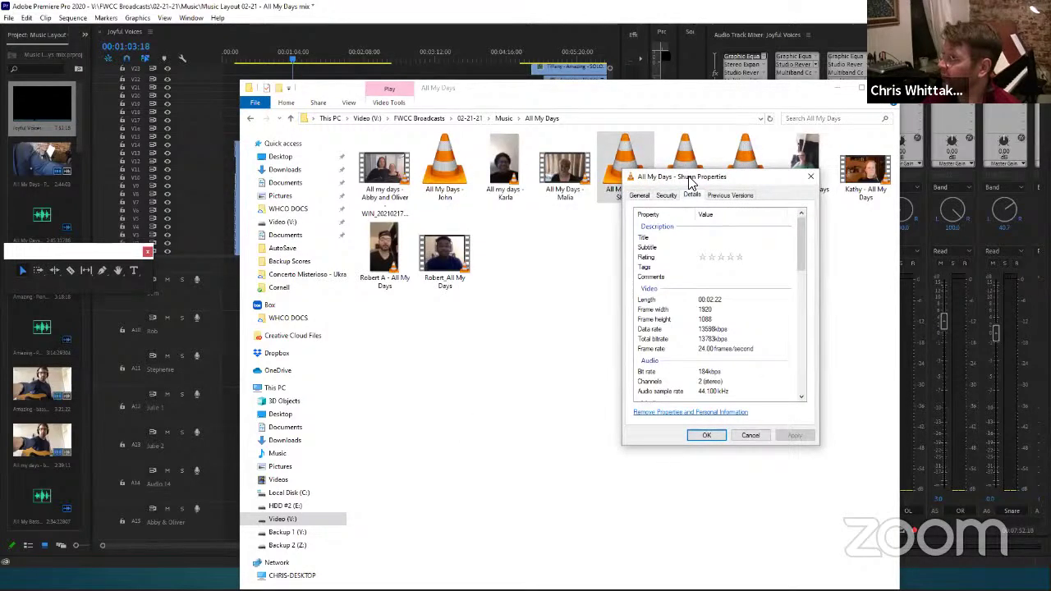
left_click_drag(694, 177, 485, 123)
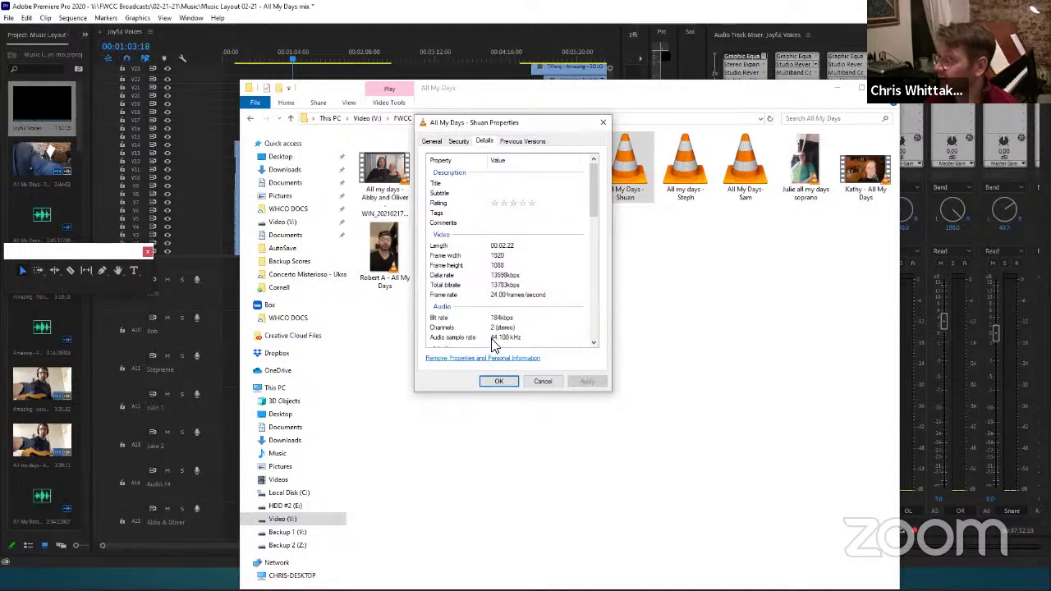
left_click_drag(594, 193, 595, 220)
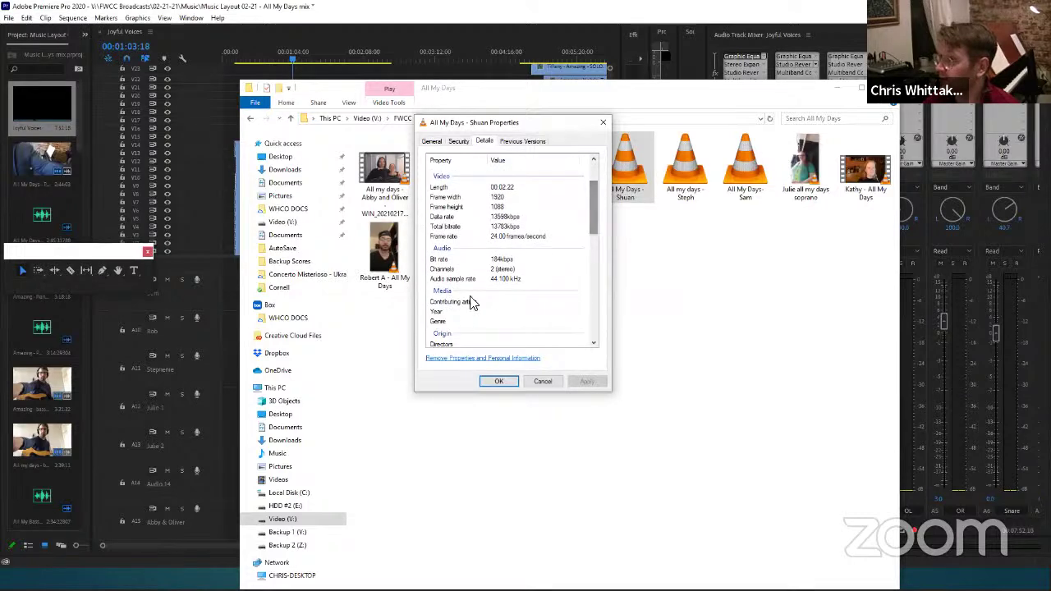
left_click(603, 122)
- Examine the frame size, frame rate and audio sample rate in the file properties of the fourth All My Days video
right_click(568, 174)
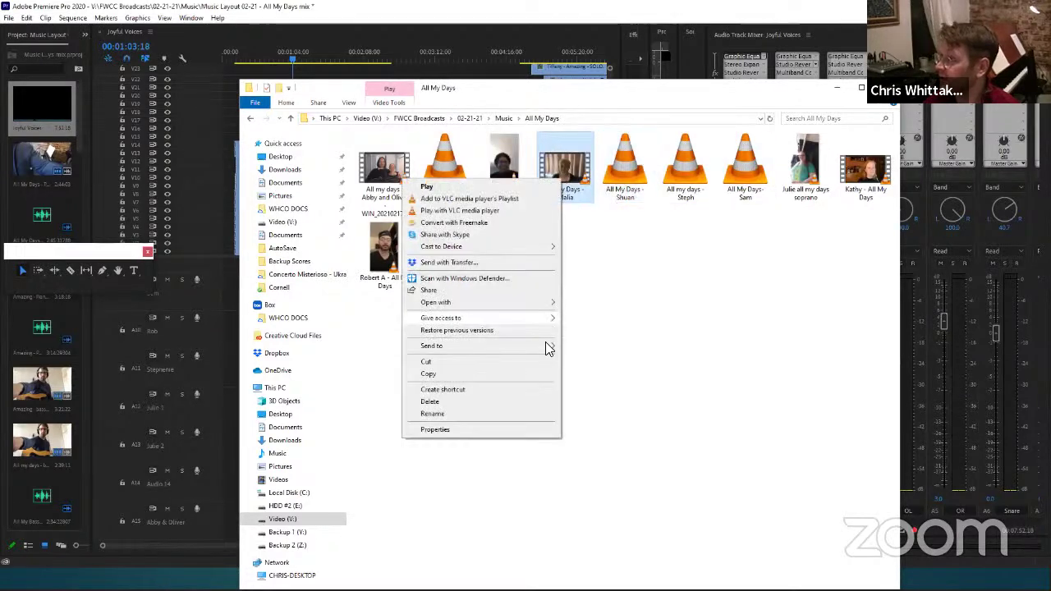
left_click(520, 428)
left_click(636, 205)
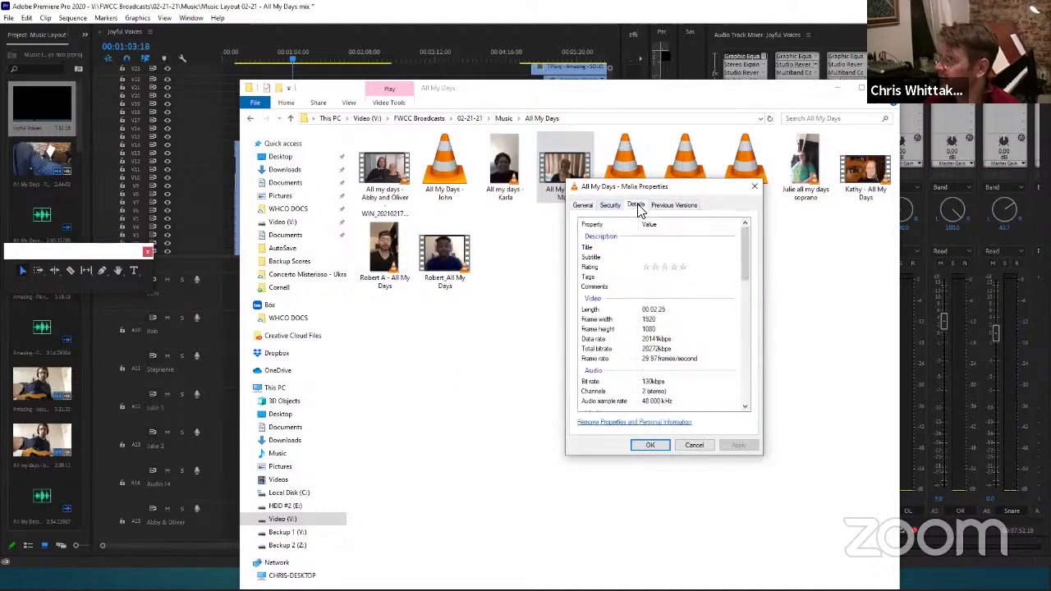
left_click_drag(633, 191, 470, 135)
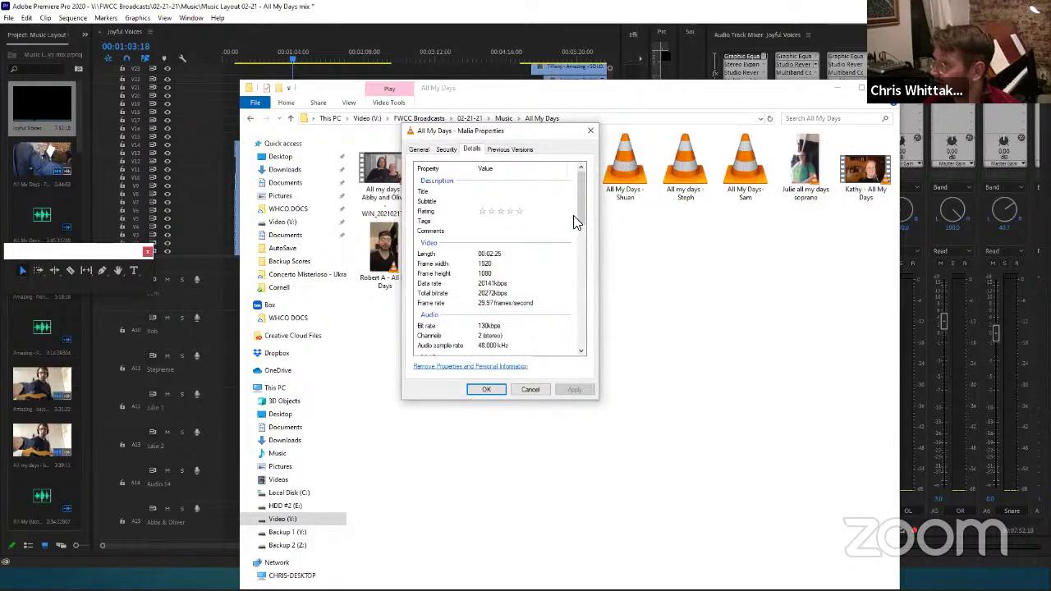
scroll(578, 192, "down", 2)
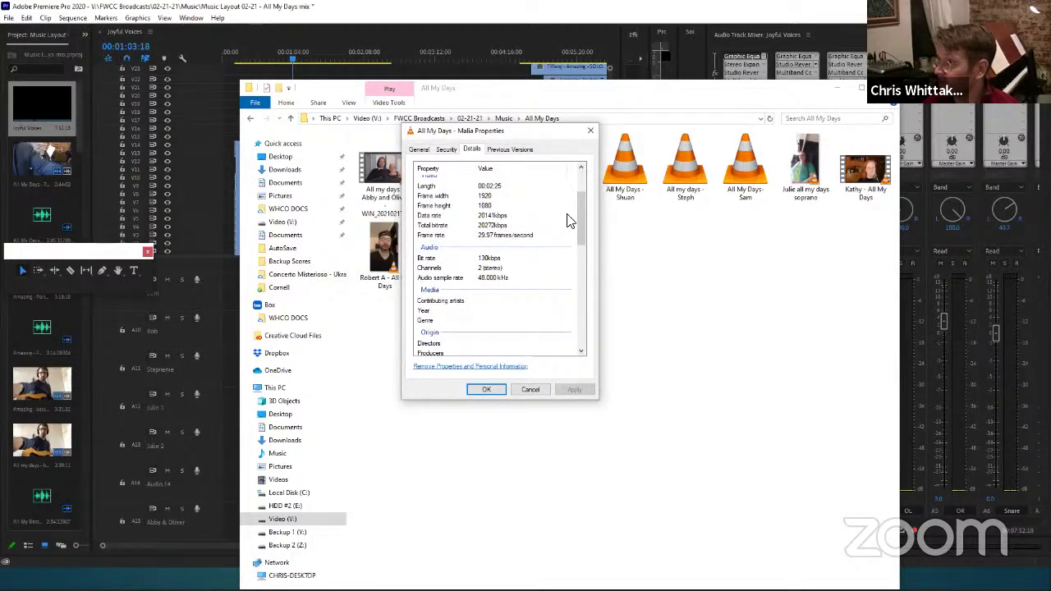
scroll(580, 214, "down", 1)
scroll(579, 211, "down", 1)
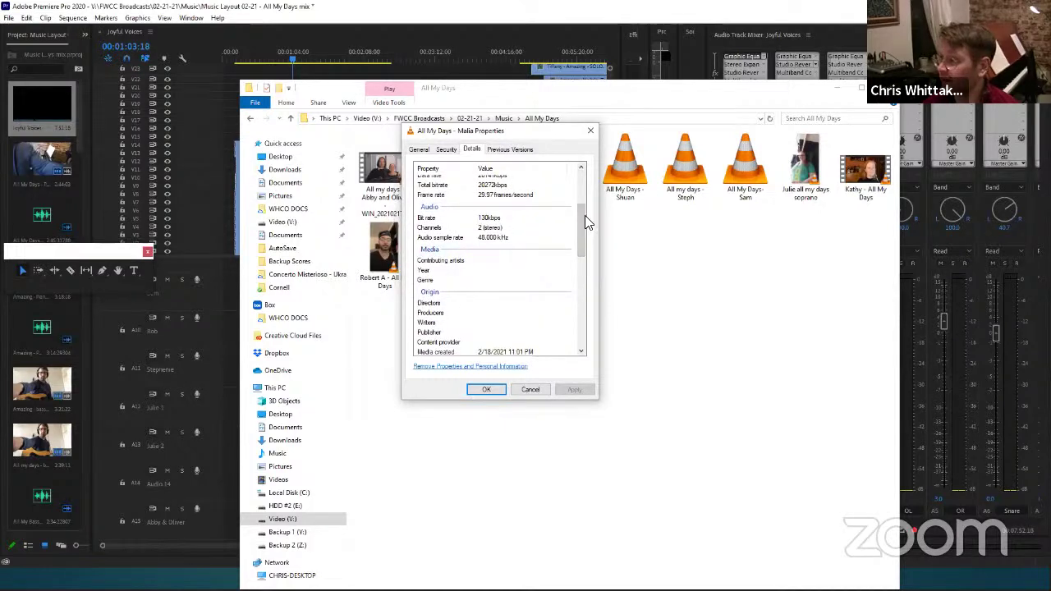
left_click_drag(584, 220, 592, 187)
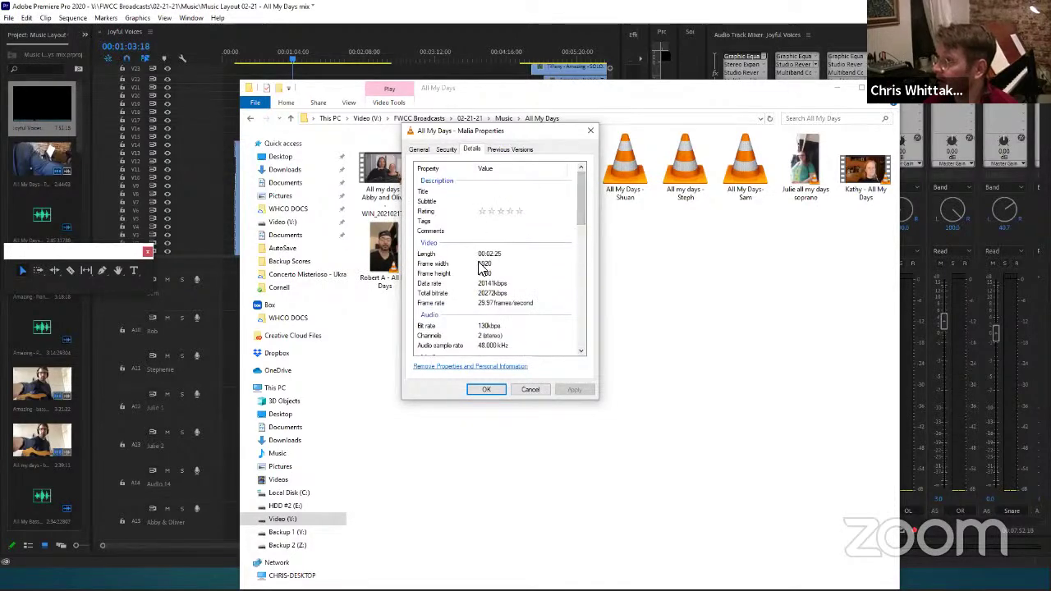
left_click(590, 131)
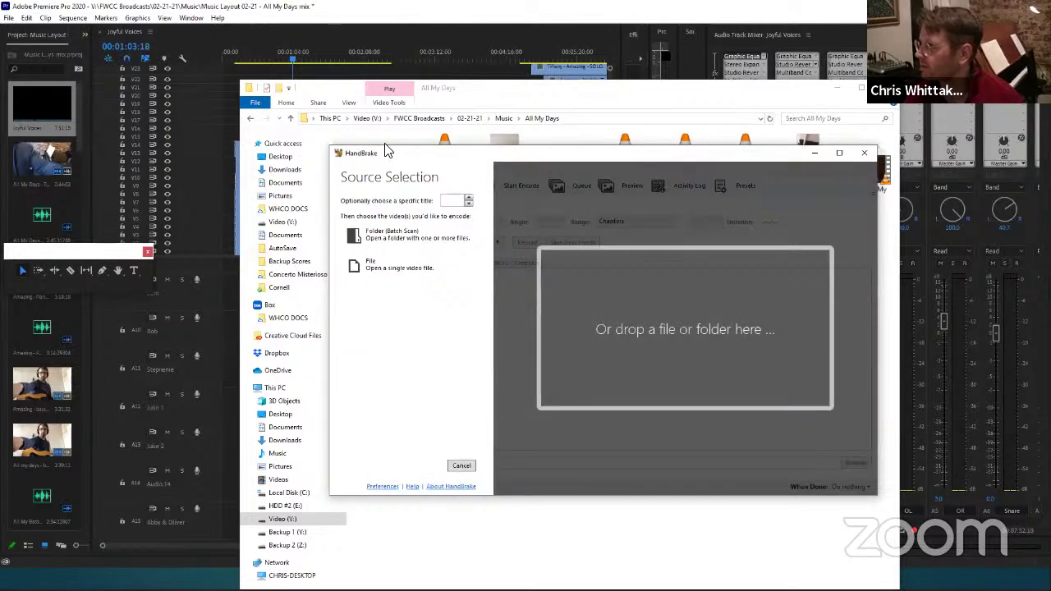
- Switch to HandBrake, dismiss its source selection, and arrange it beside File Explorer showing the parent Music folder
left_click(452, 454)
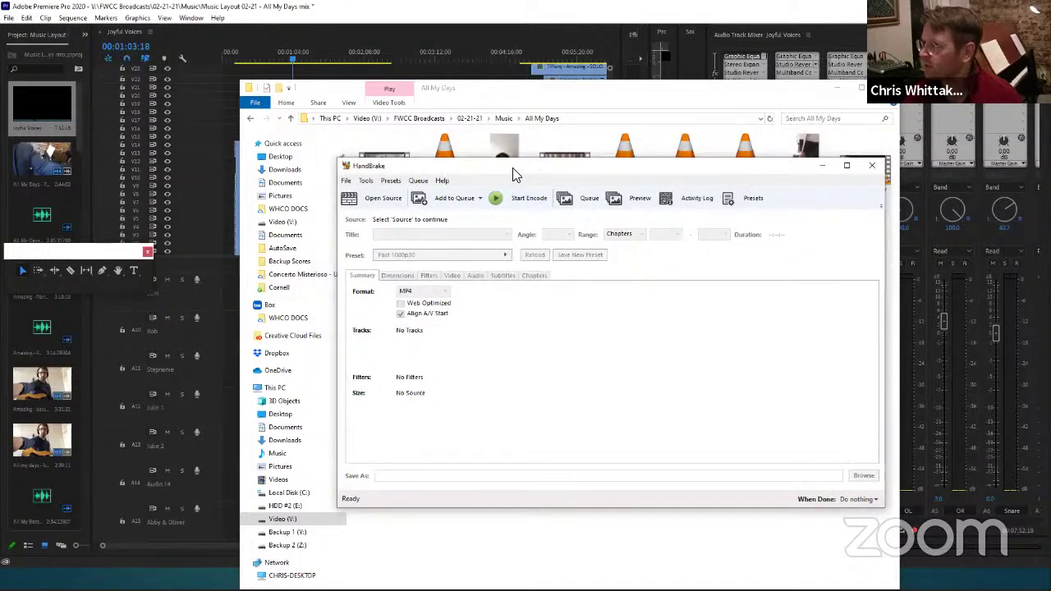
left_click_drag(514, 175, 236, 156)
left_click(496, 92)
left_click_drag(547, 87, 695, 76)
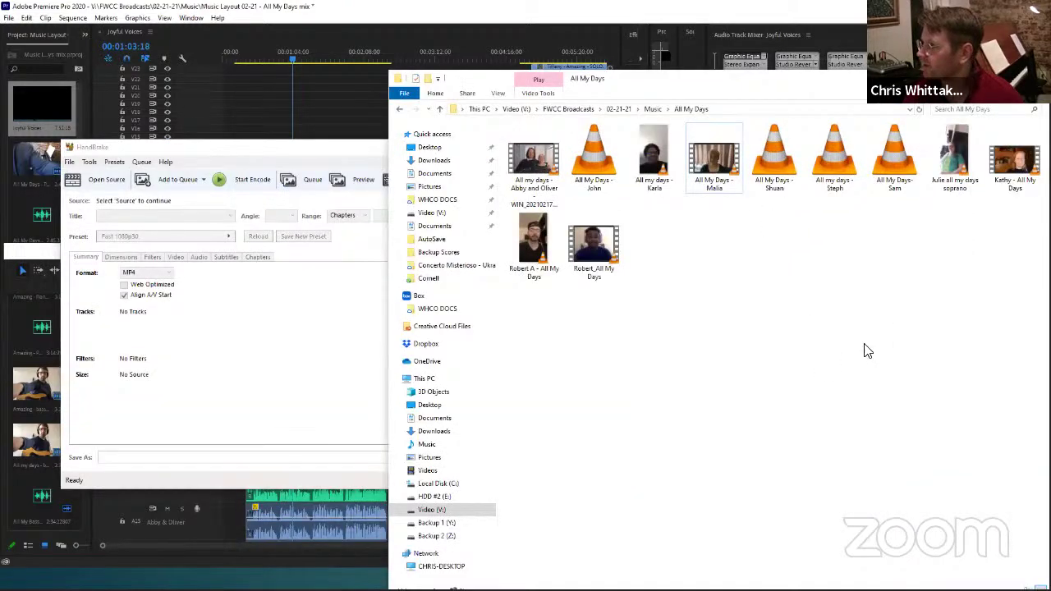
left_click_drag(868, 352, 642, 345)
key("alt+Up")
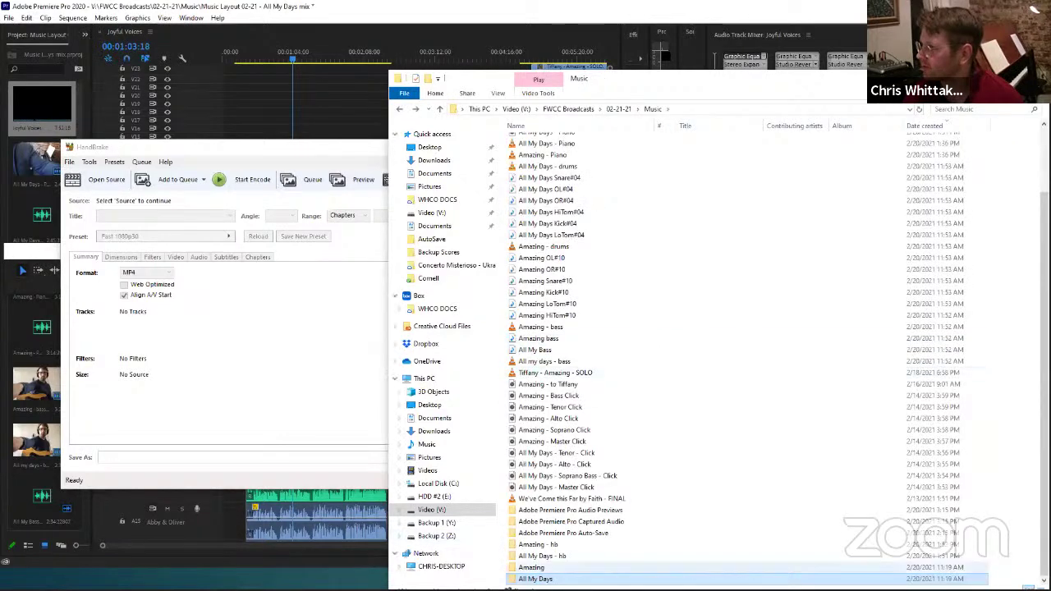
- Try to load the whole All My Days folder as the batch source
left_click_drag(534, 577, 237, 328)
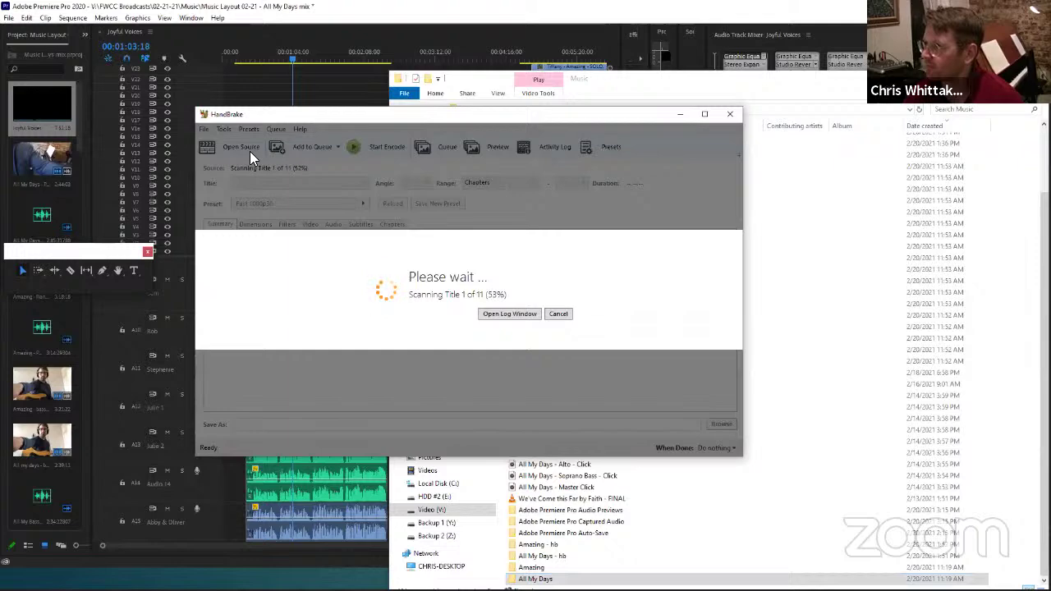
left_click(558, 314)
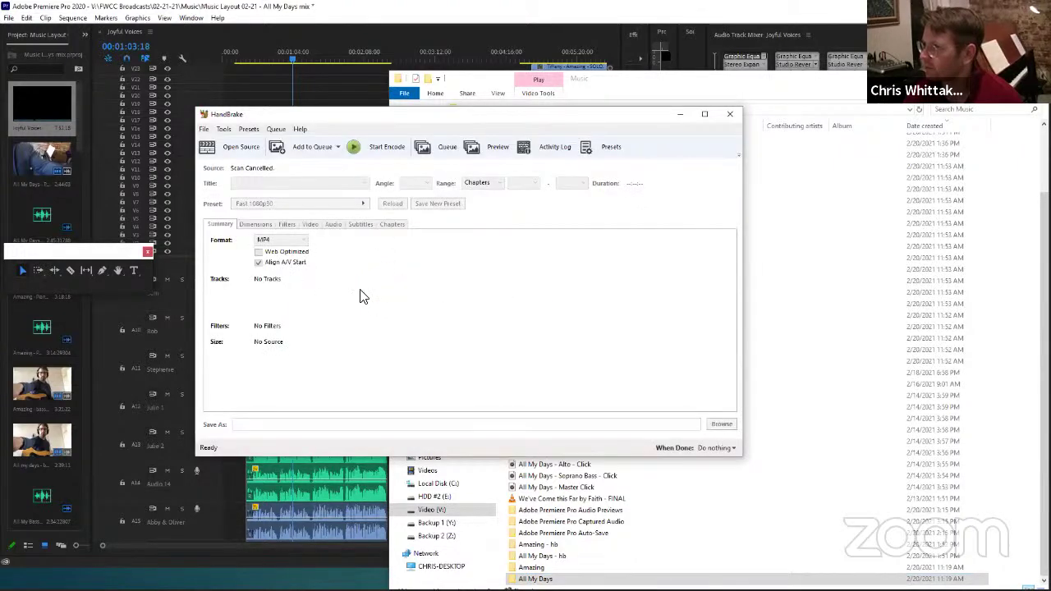
- Load the video We've Come this Far by Faith - FINAL as the source and apply the custom preset for Premiere import
left_click(556, 499)
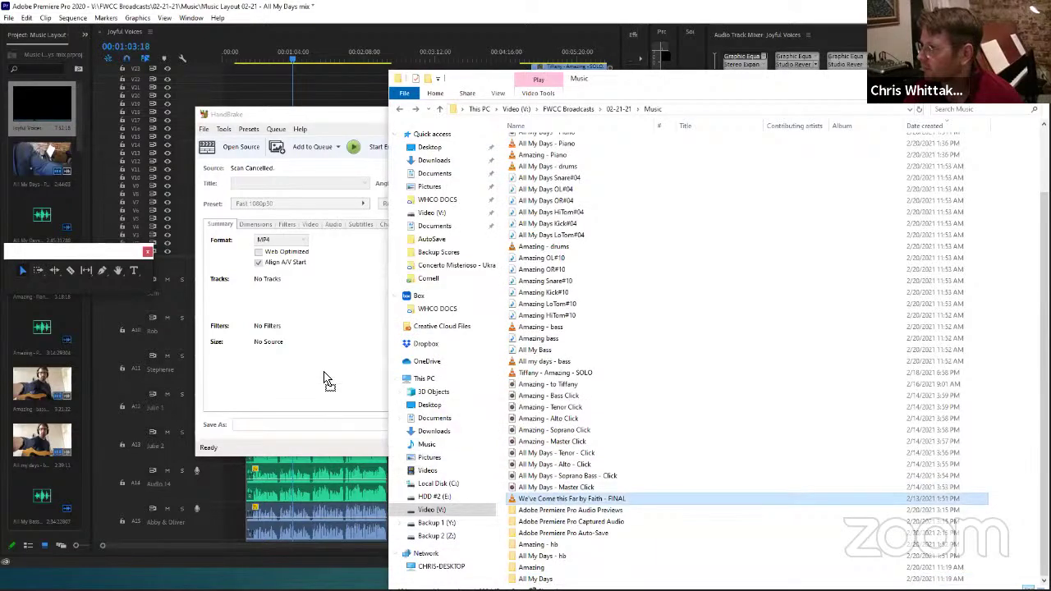
left_click_drag(327, 380, 333, 359)
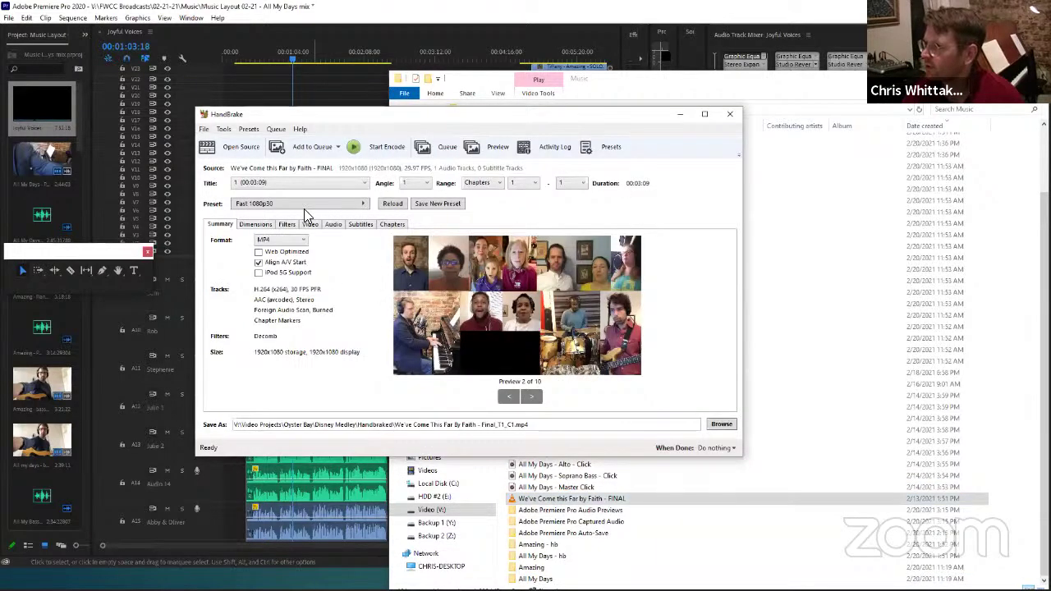
left_click(297, 207)
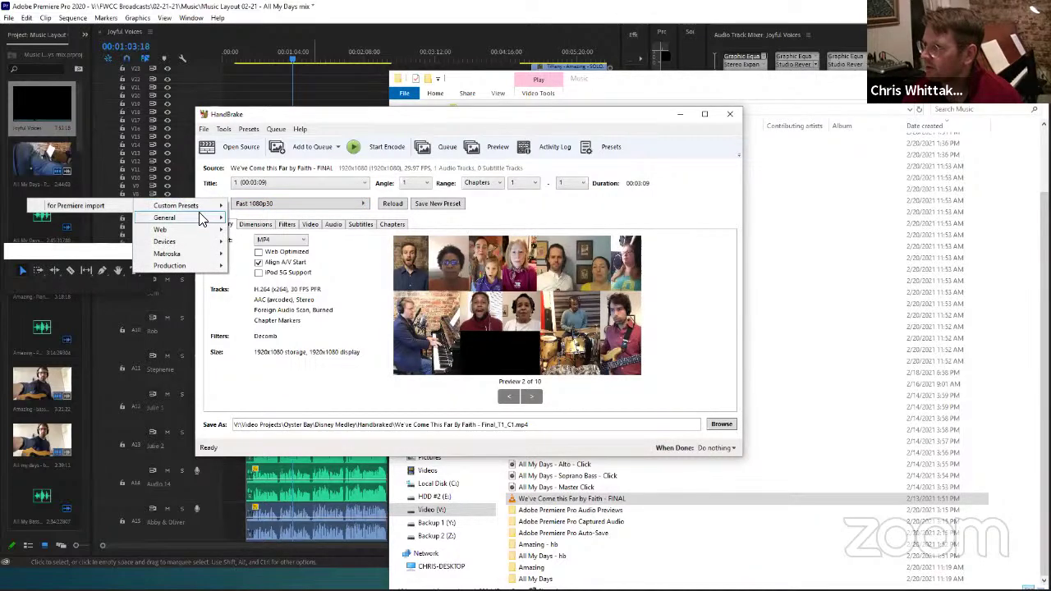
mouse_move(201, 230)
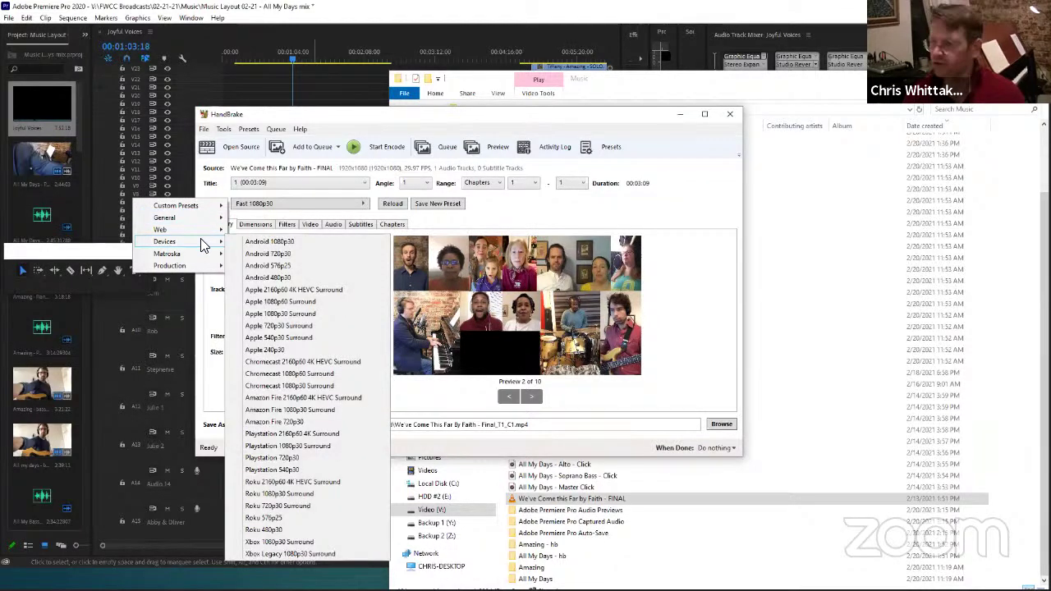
mouse_move(203, 212)
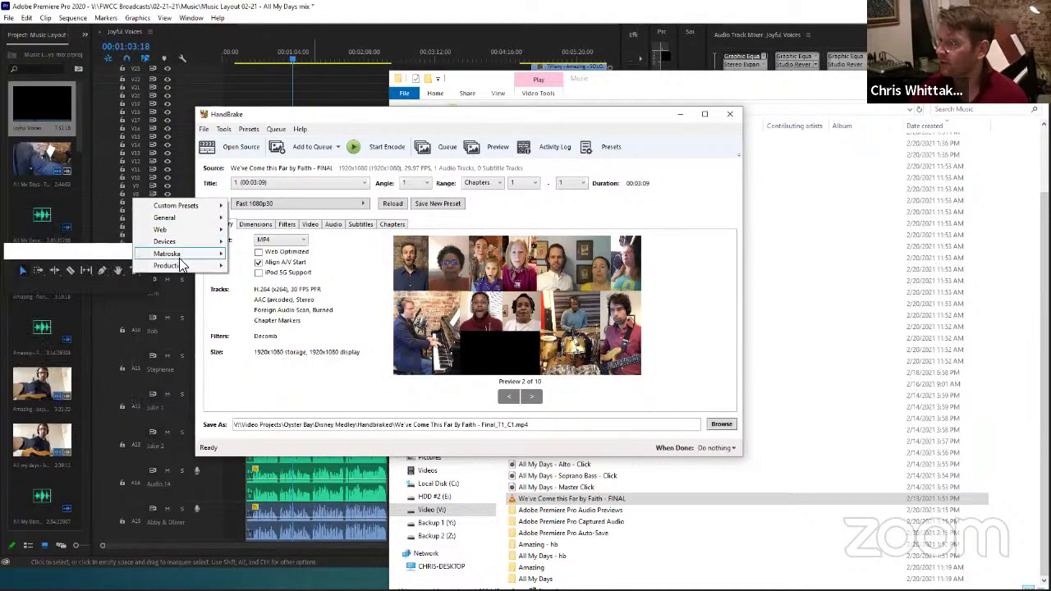
mouse_move(182, 265)
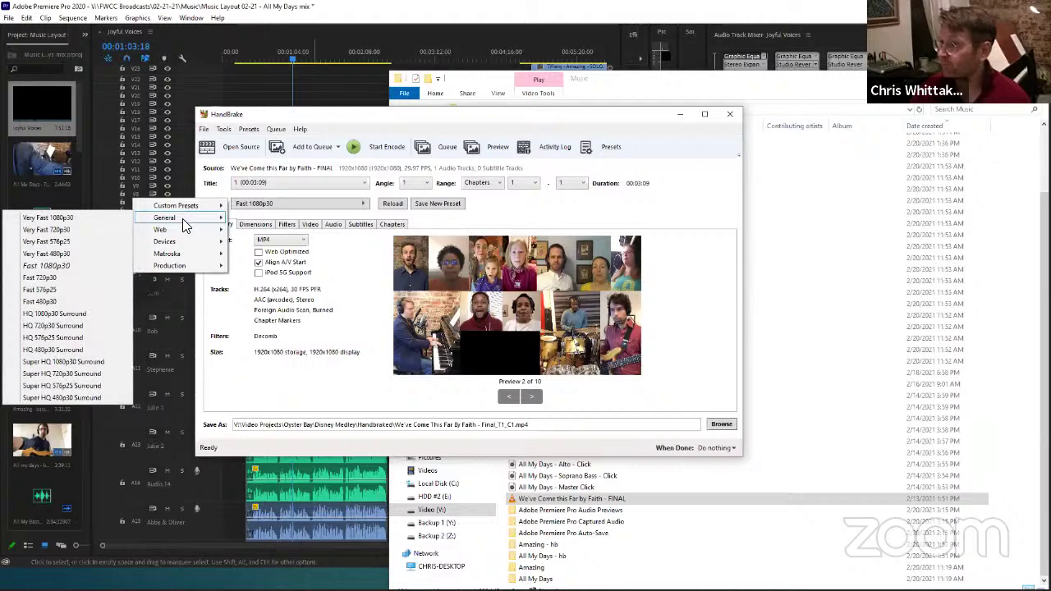
left_click(111, 204)
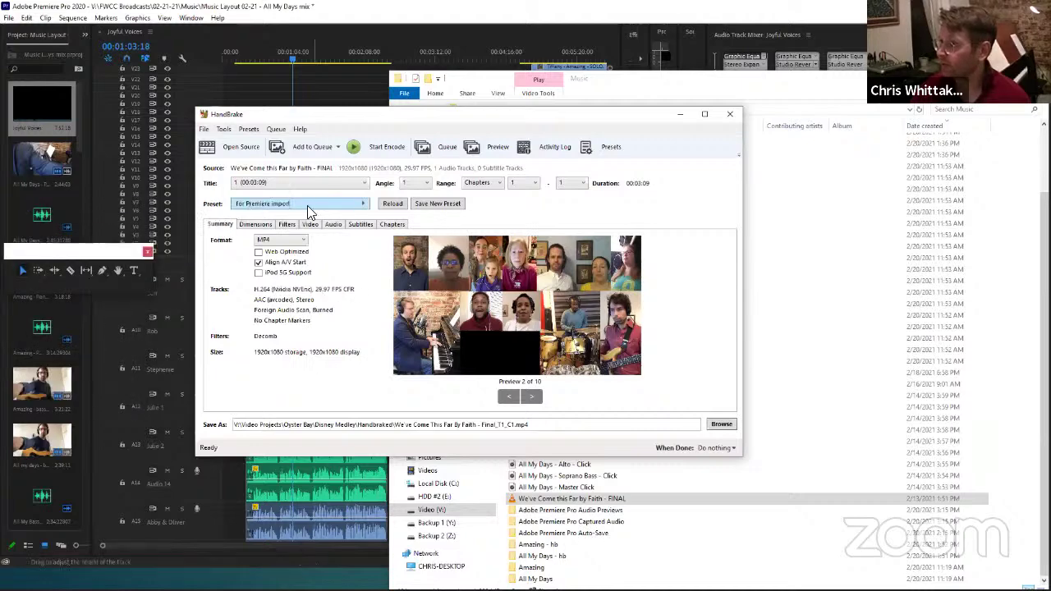
- Set the output framerate to 29.97 FPS in the preset's video settings
left_click(255, 225)
left_click(286, 226)
left_click(310, 226)
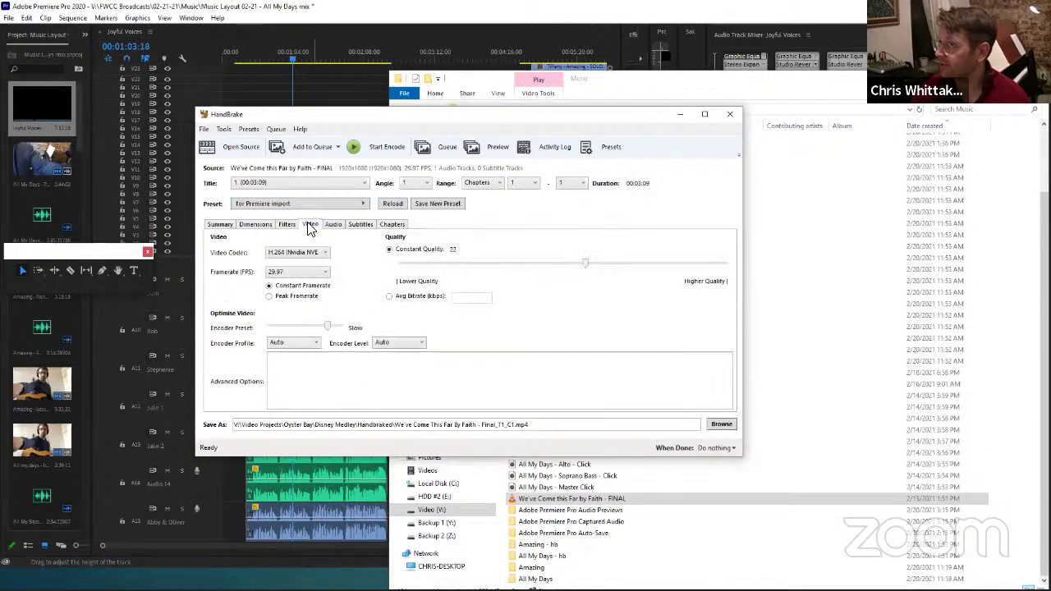
left_click(297, 272)
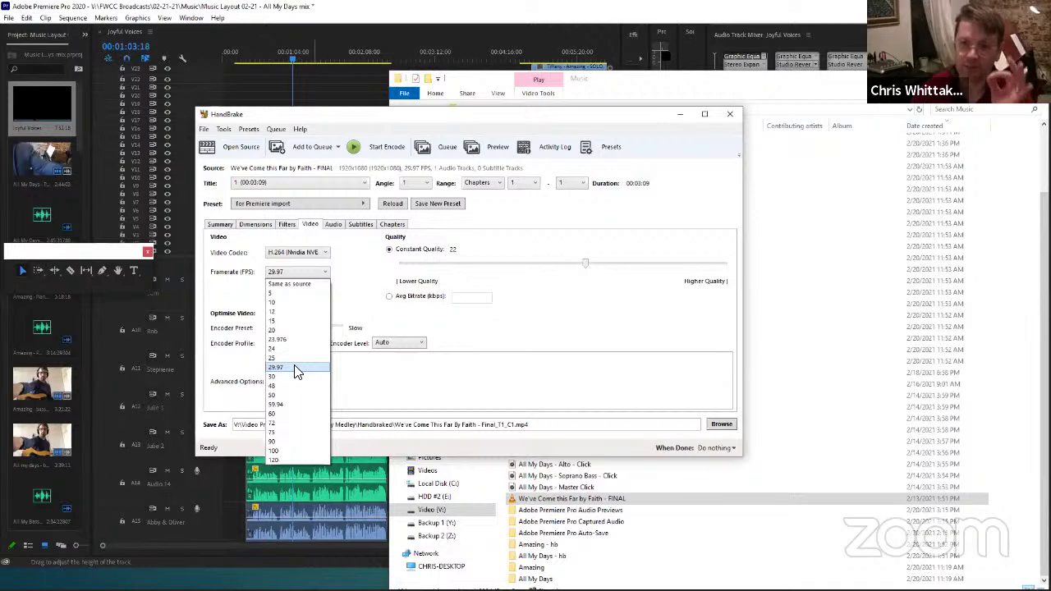
left_click(297, 371)
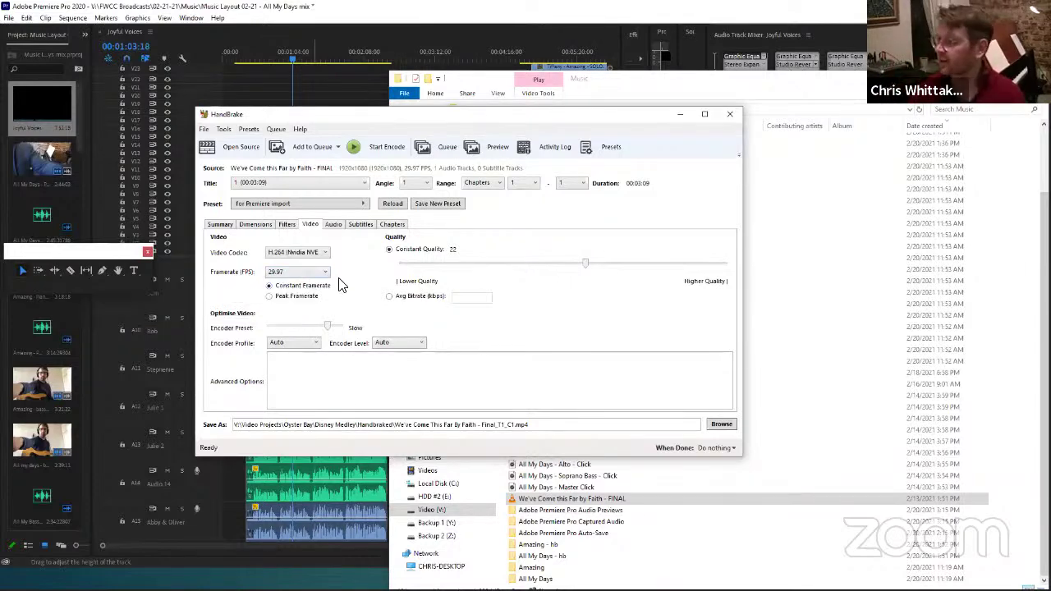
- Close HandBrake and switch back to the Joyful Voices sequence in Premiere Pro
left_click_drag(425, 117, 382, 115)
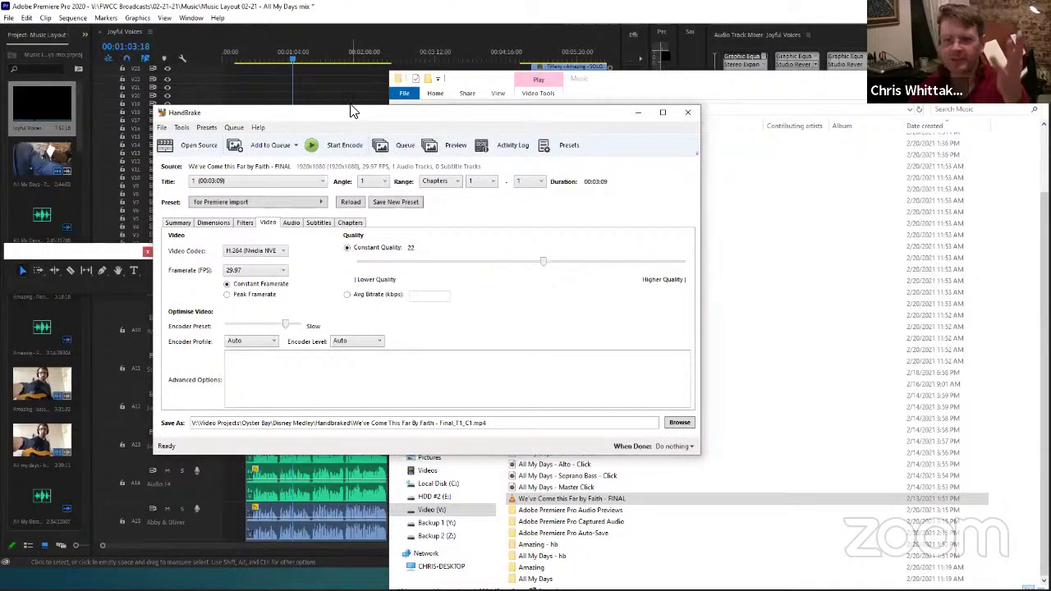
left_click_drag(351, 111, 350, 99)
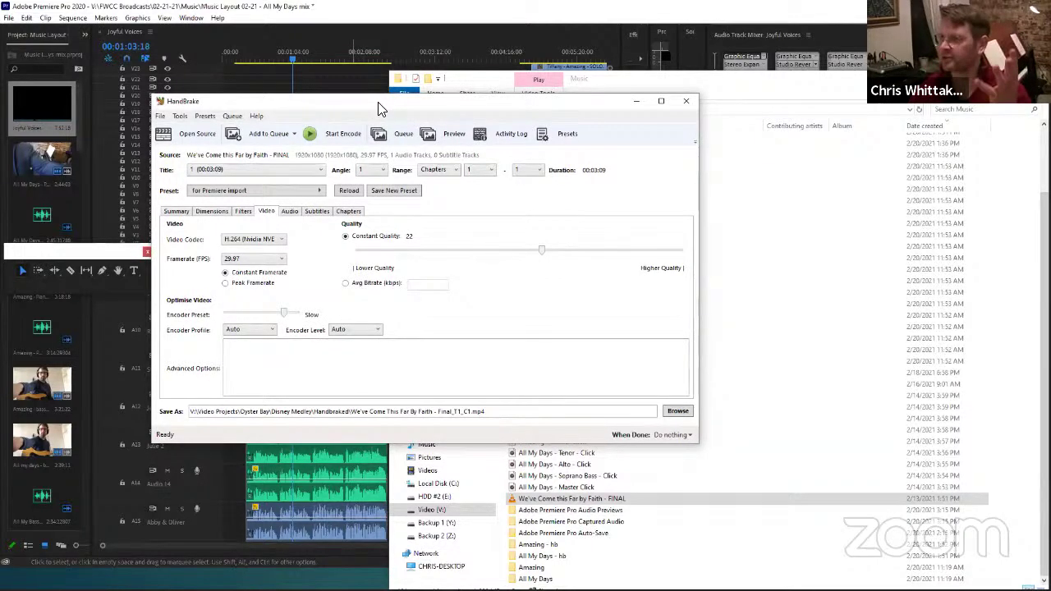
left_click_drag(380, 108, 353, 117)
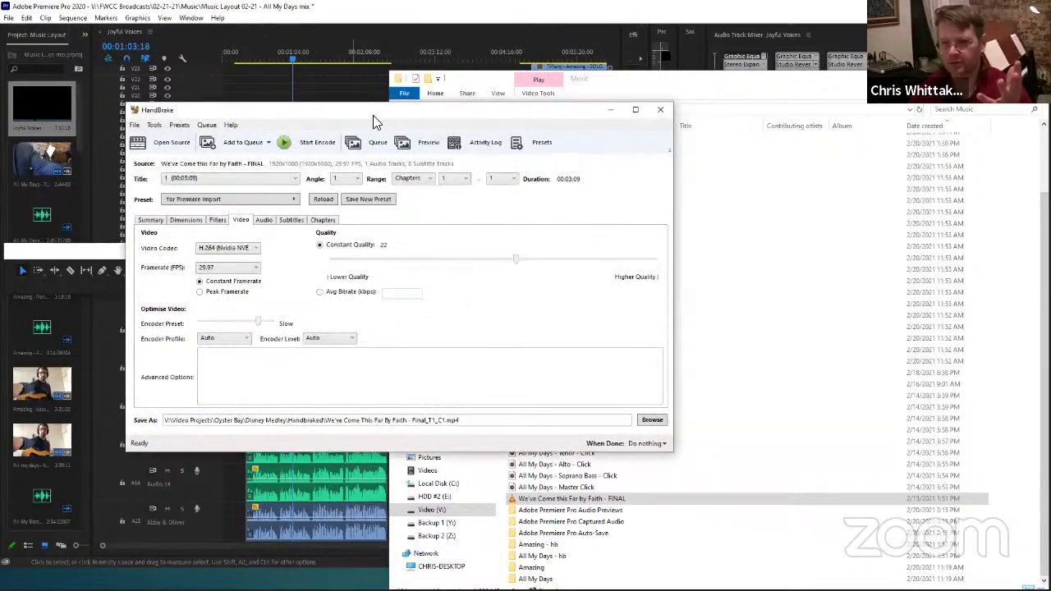
left_click(661, 109)
left_click(195, 108)
key("alt+f")
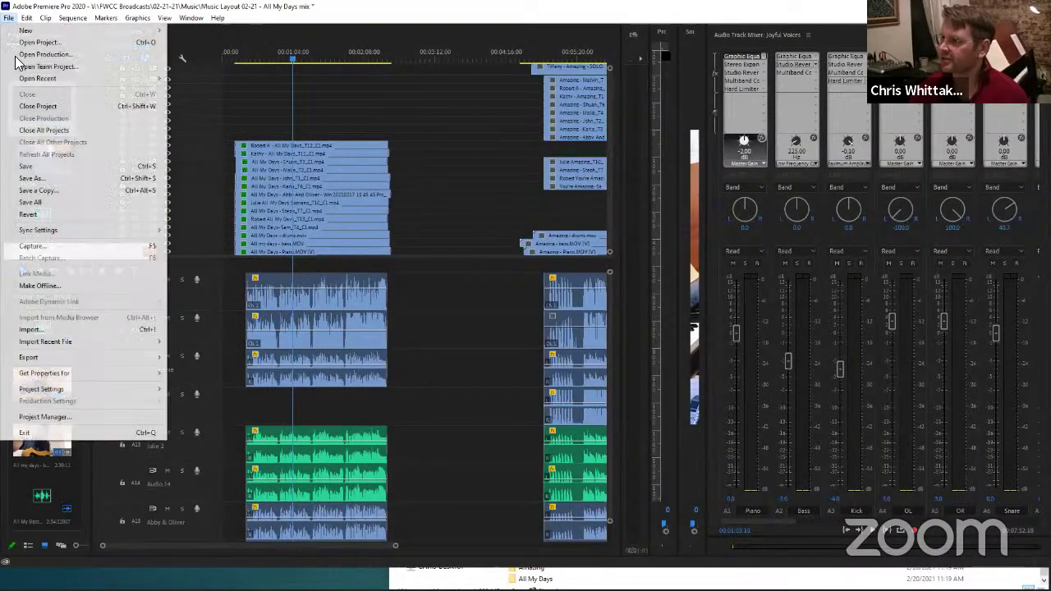
key("Escape")
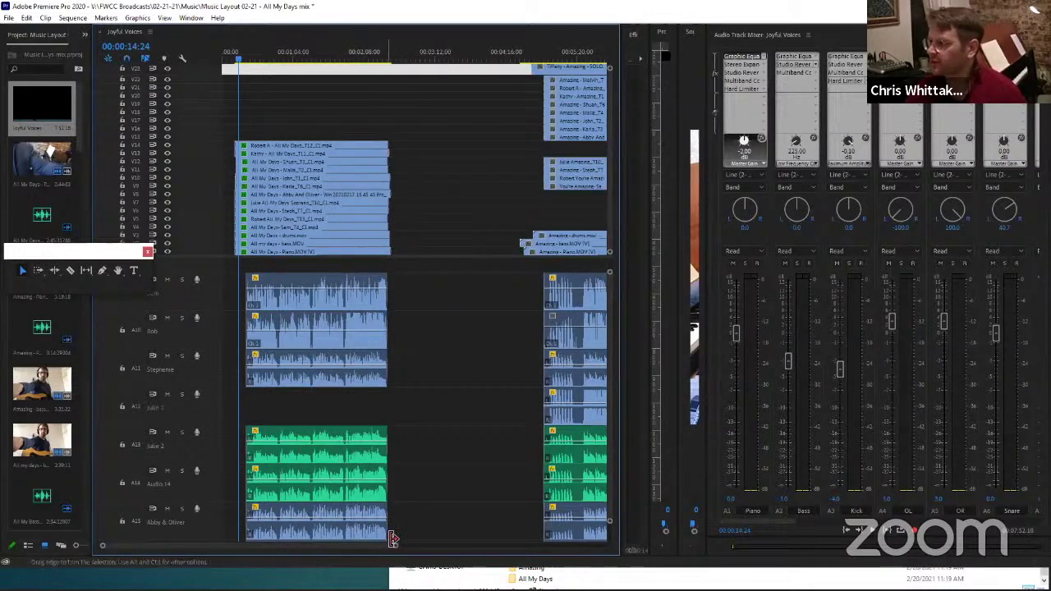
- Select the All My Days piano clip together with its audio near the start of the sequence
left_click_drag(393, 545, 217, 545)
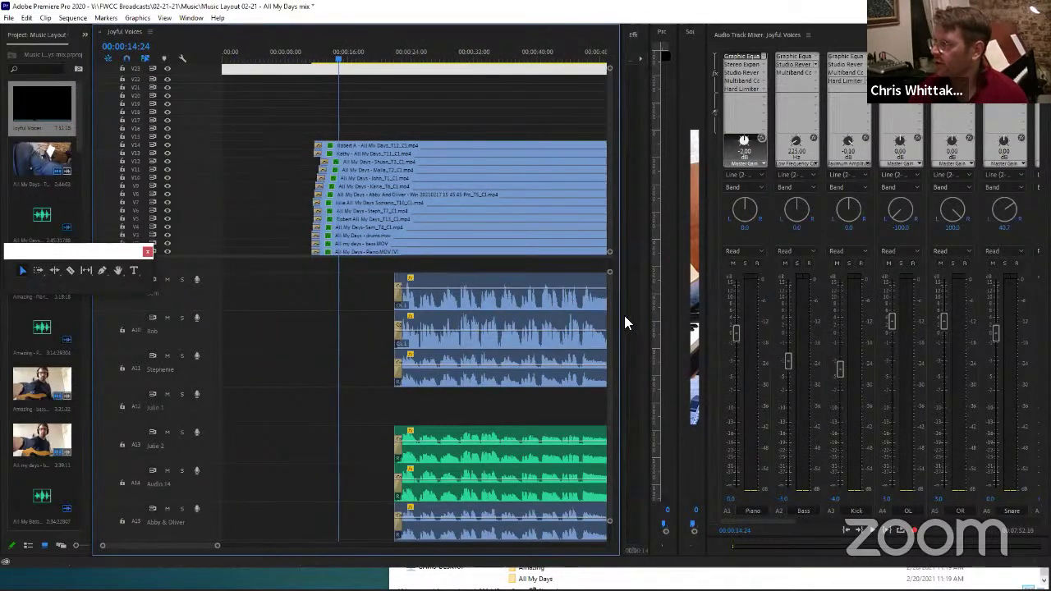
left_click_drag(609, 284, 609, 250)
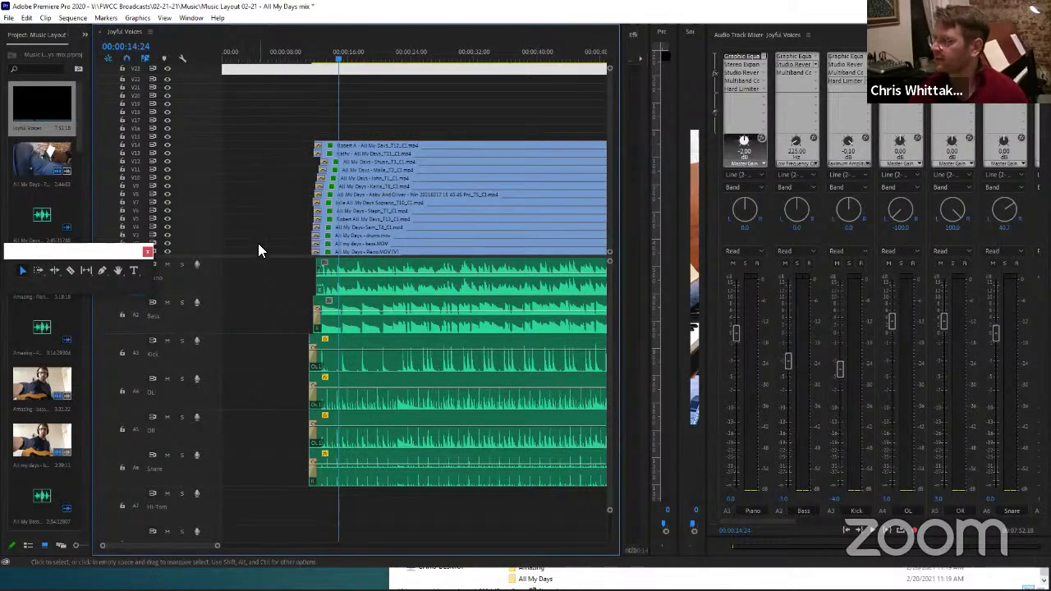
left_click(464, 249)
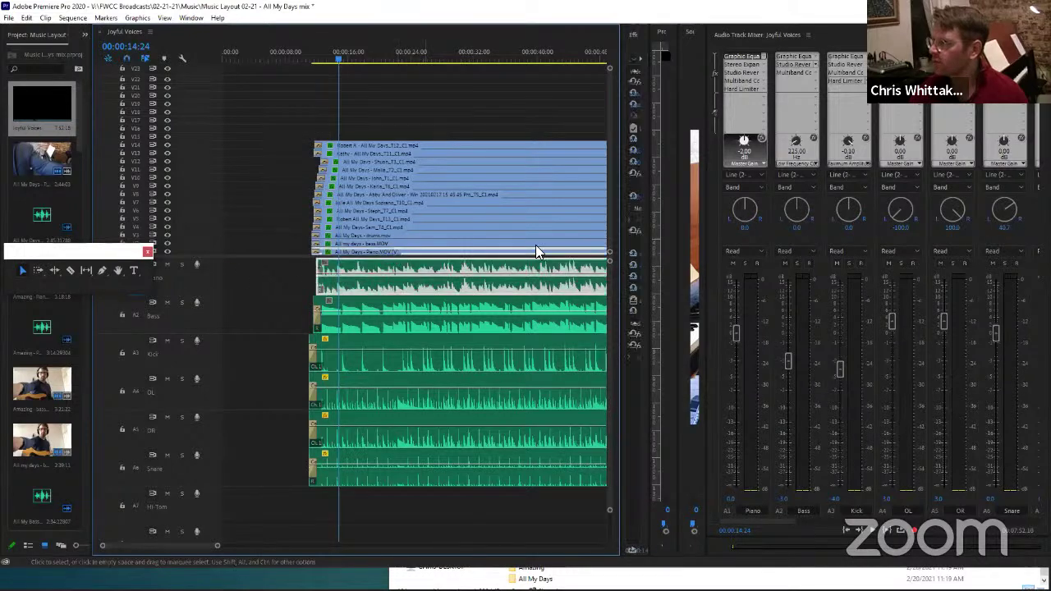
- Create a new project named Untitled in the 02-21-21 Music folder, keeping the default project settings
left_click_drag(650, 260, 387, 258)
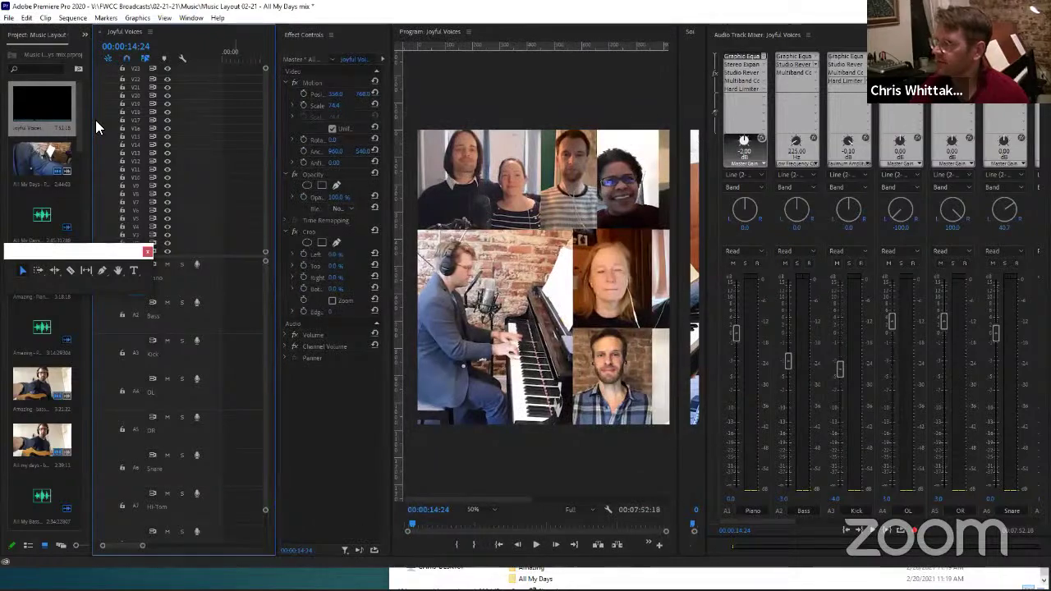
left_click(8, 17)
mouse_move(25, 31)
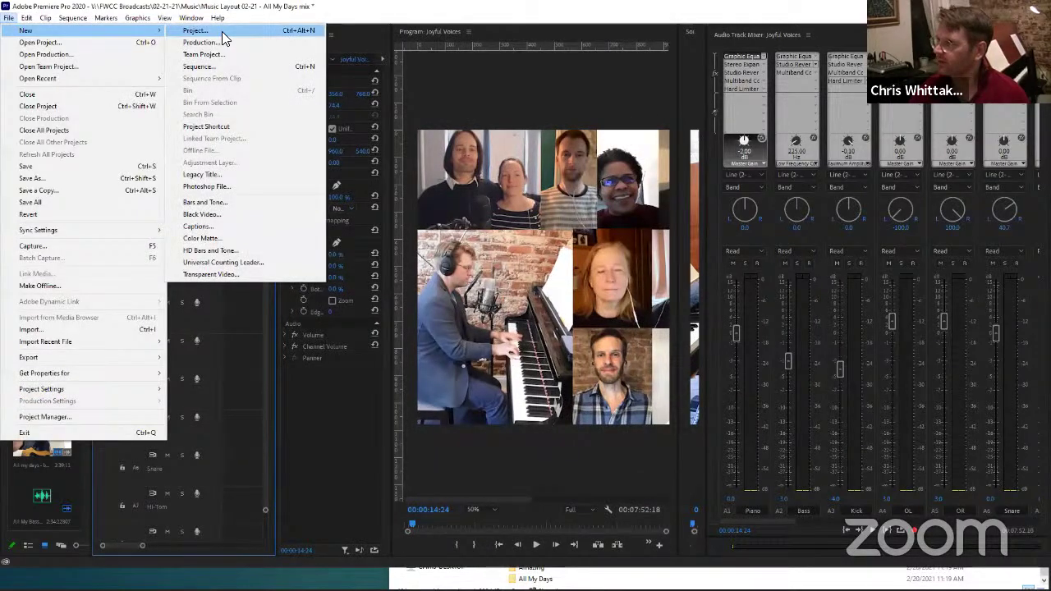
left_click(222, 31)
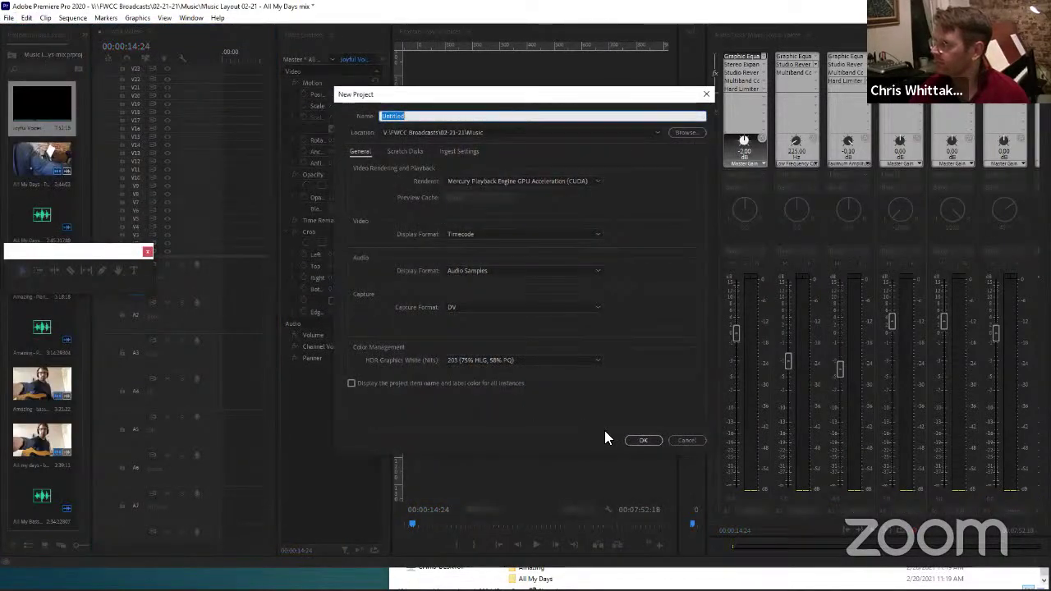
left_click(645, 439)
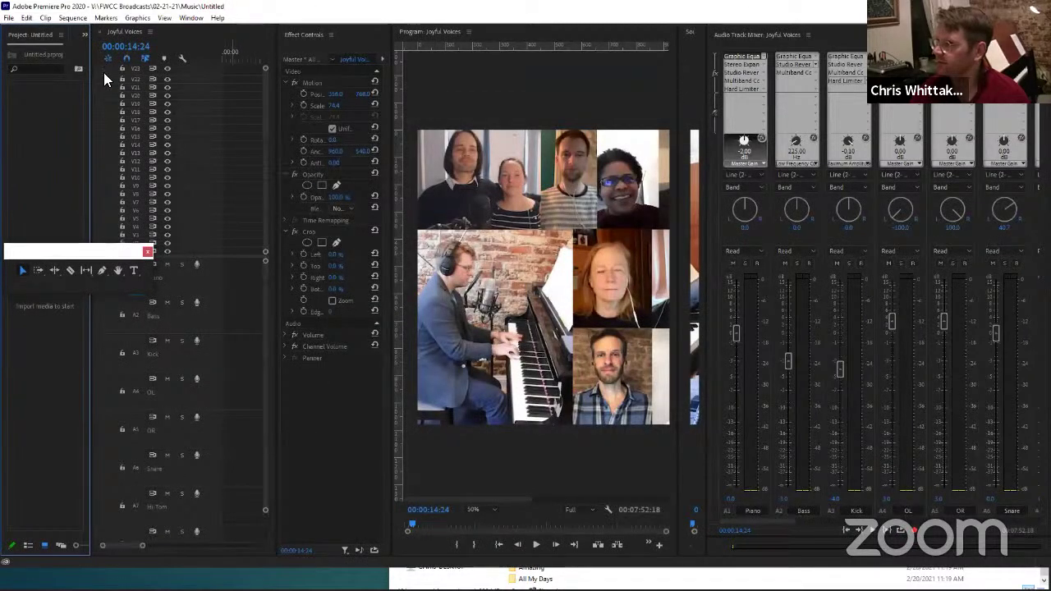
- Start a new sequence, compare the AVCHD 1080p presets and select AVCHD 1080p30
left_click(73, 17)
left_click(8, 17)
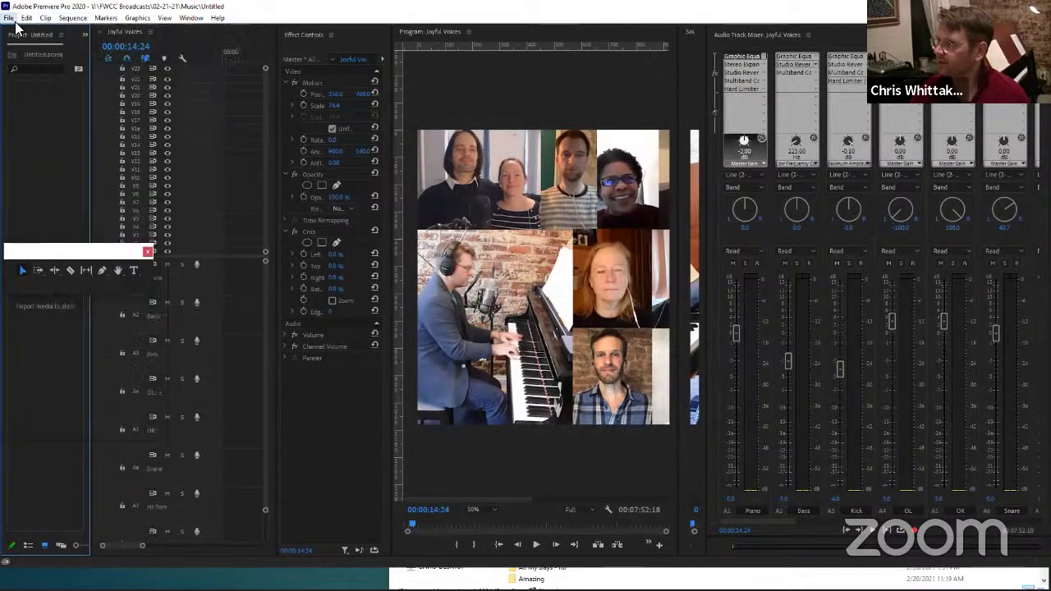
mouse_move(159, 32)
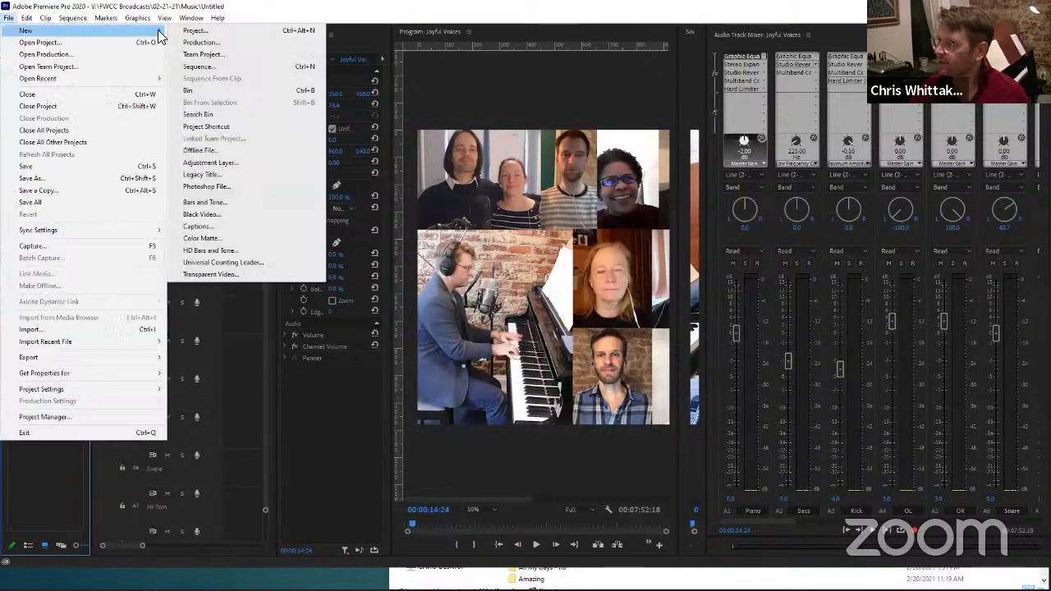
left_click(205, 67)
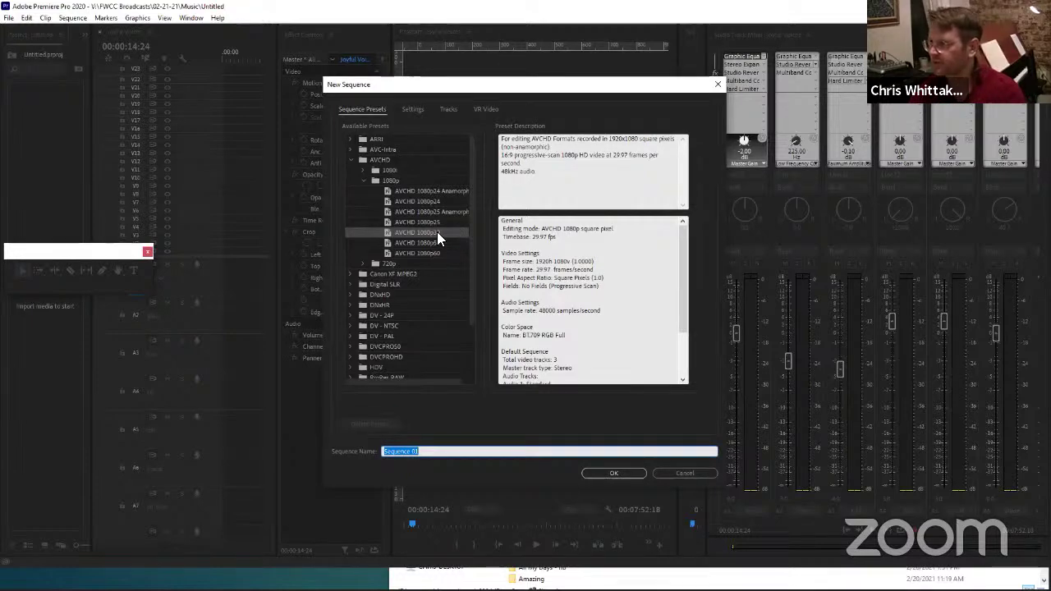
left_click(403, 221)
left_click(405, 193)
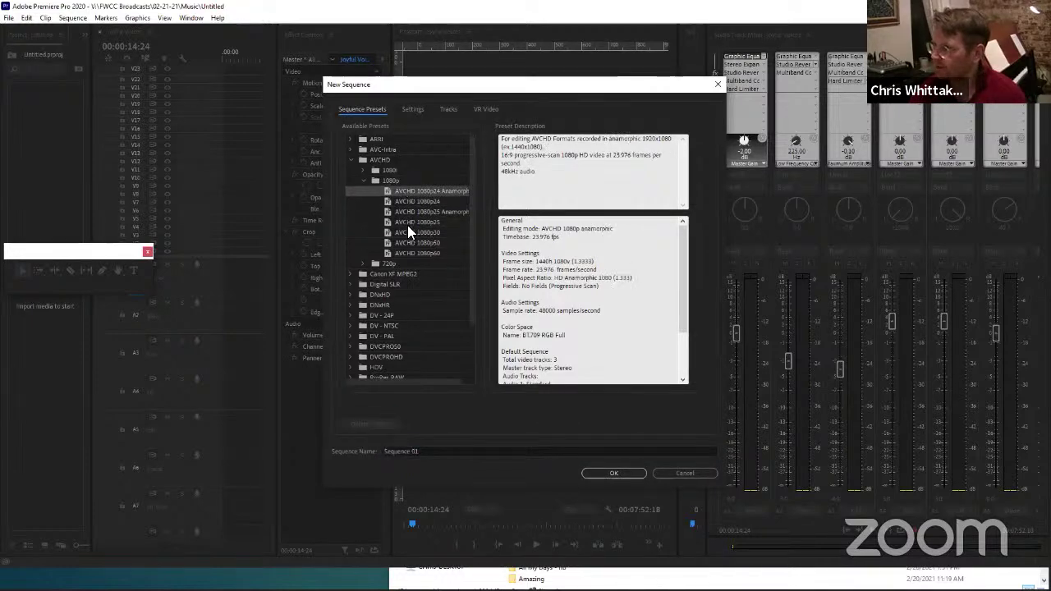
left_click(407, 224)
left_click(409, 202)
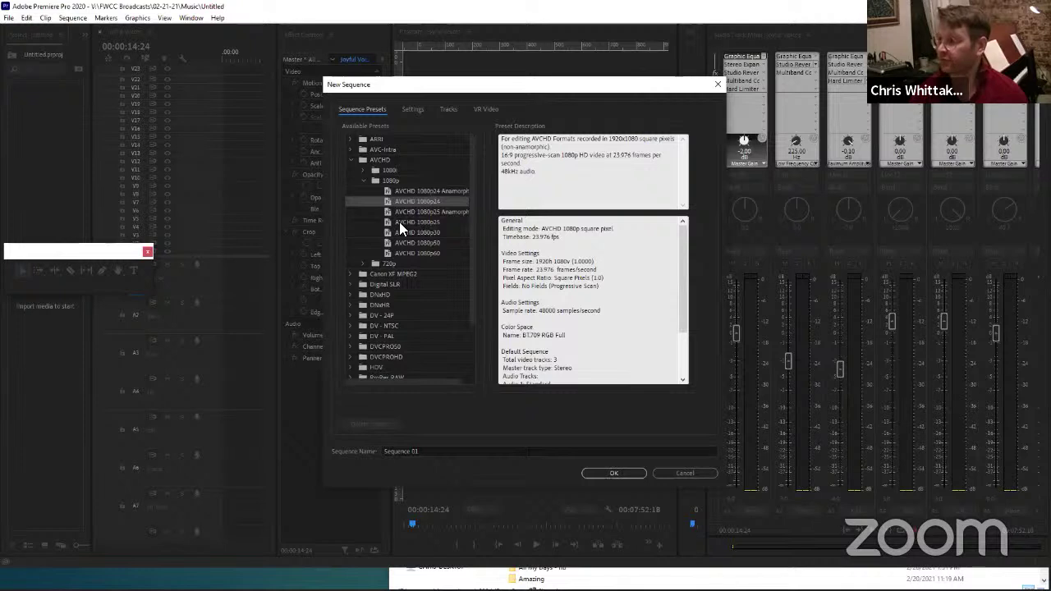
left_click(401, 223)
left_click(404, 231)
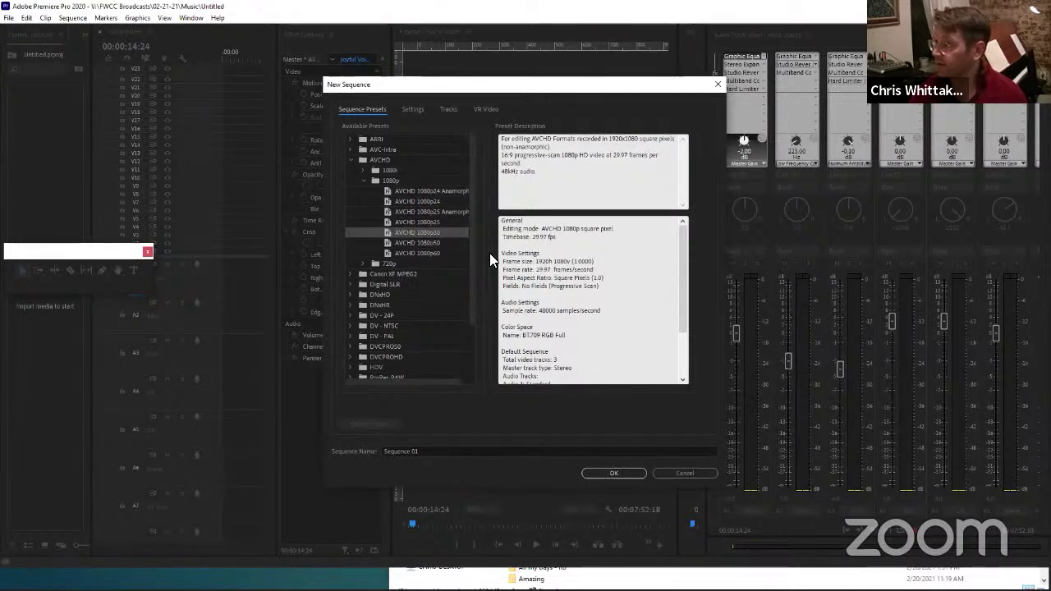
- Check the frame rate in the preset description and create the sequence as Sequence 01
left_click_drag(536, 270, 563, 272)
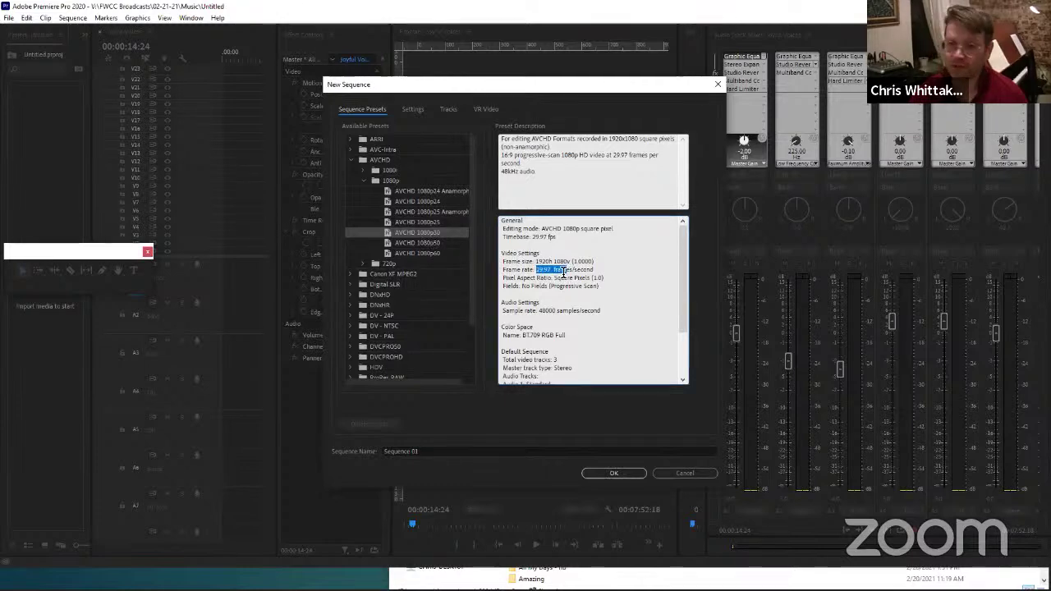
left_click(574, 274)
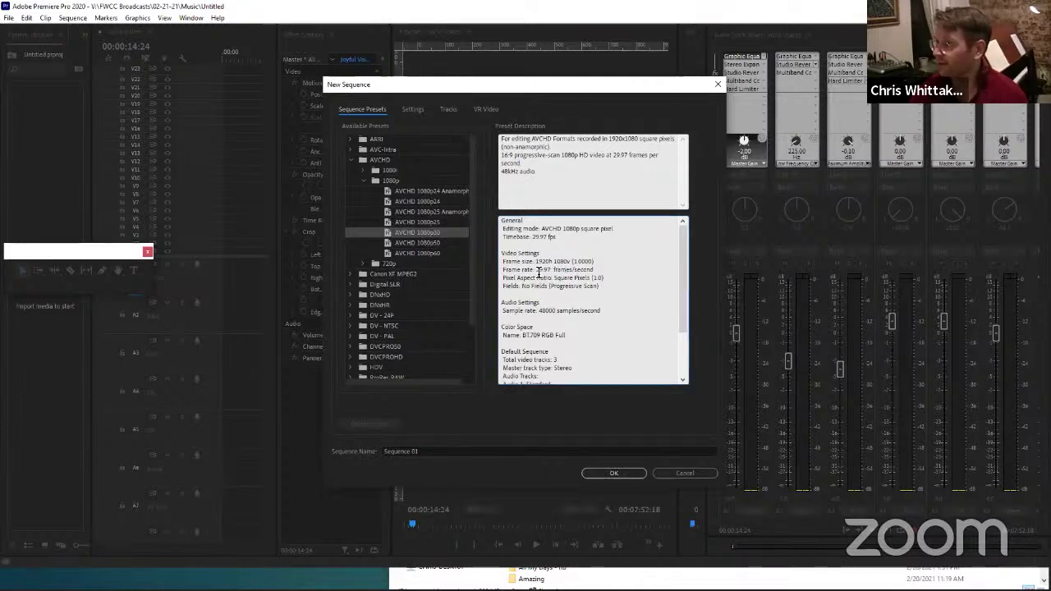
left_click_drag(536, 270, 569, 271)
left_click(616, 277)
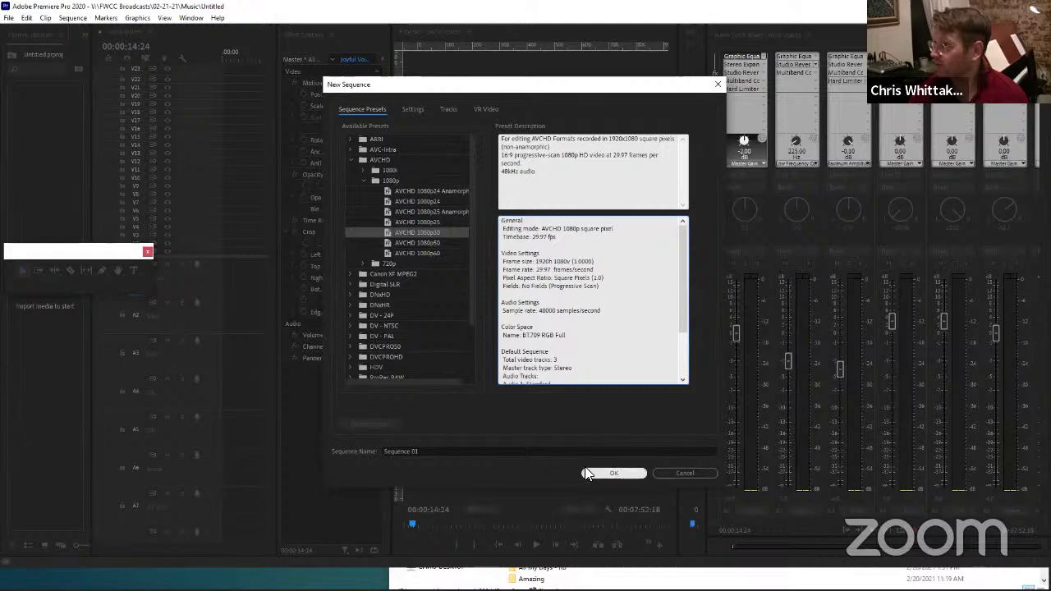
left_click(598, 474)
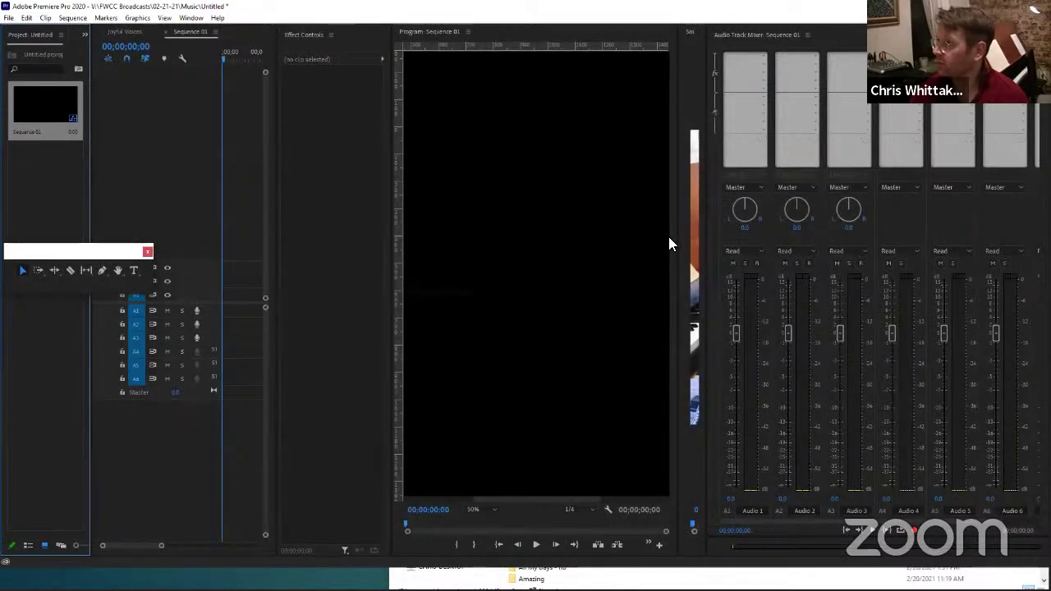
- Widen the timeline area and move the floating tools palette clear of the track headers
left_click_drag(676, 245, 838, 253)
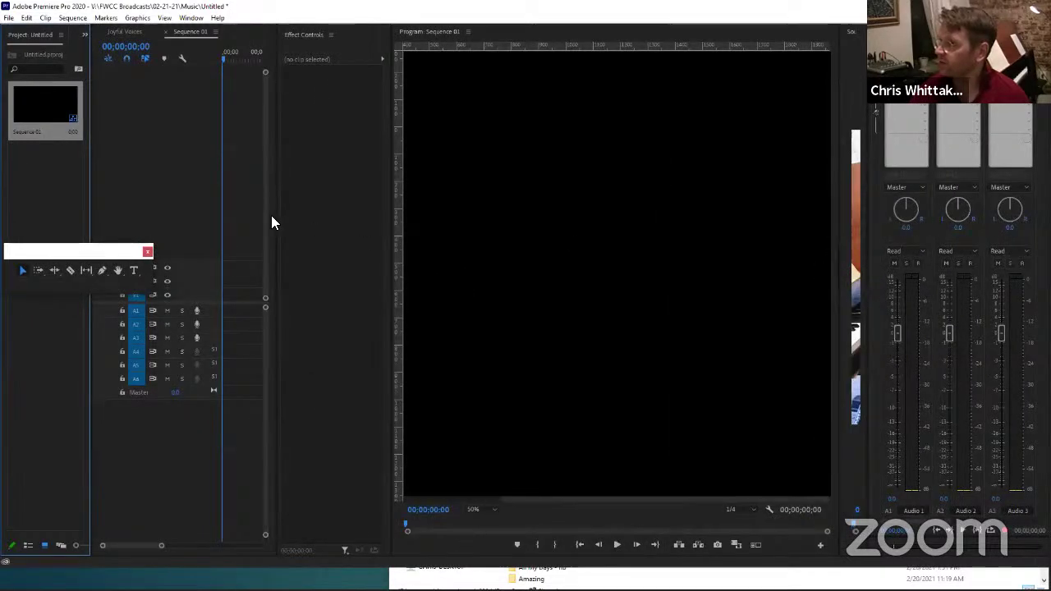
left_click_drag(277, 220, 616, 254)
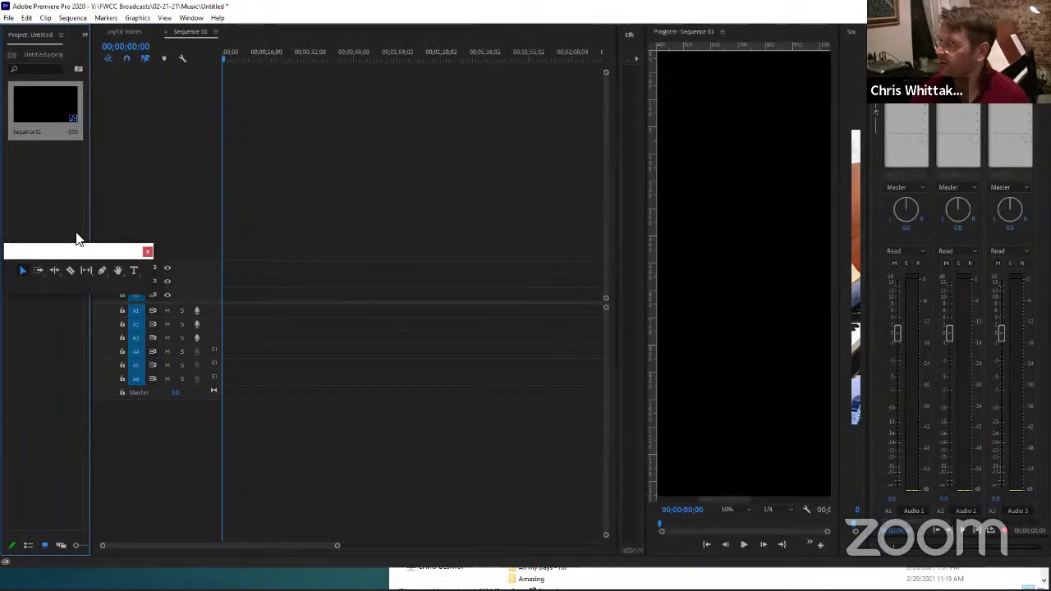
left_click_drag(82, 255, 125, 206)
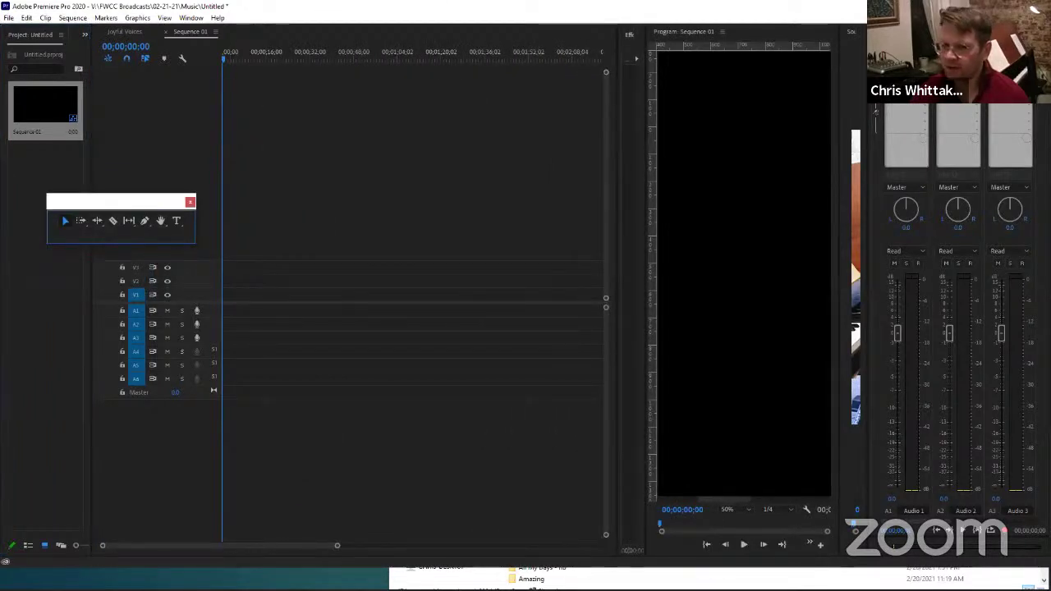
- Add the All My Days - Piano video and its separate audio file from File Explorer to the sequence, shifting the audio slightly later on A2
key("alt+Tab")
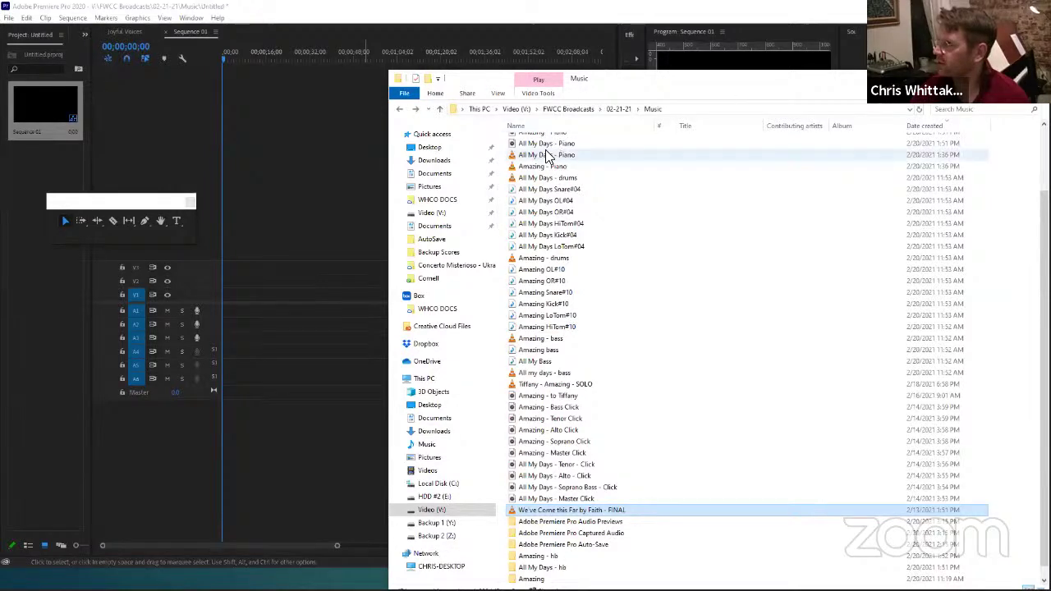
left_click_drag(548, 154, 225, 305)
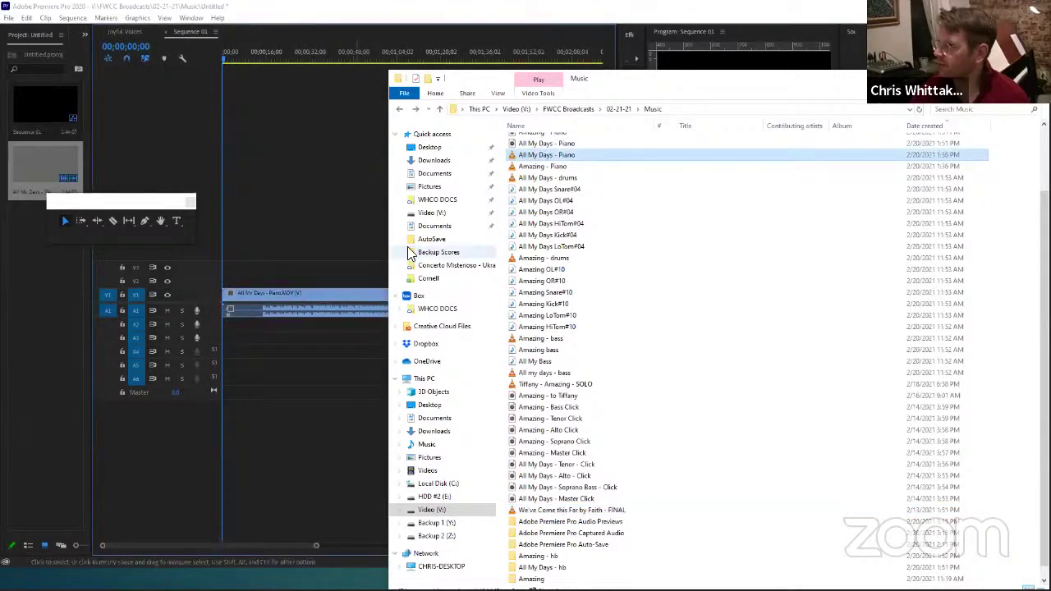
left_click(544, 143)
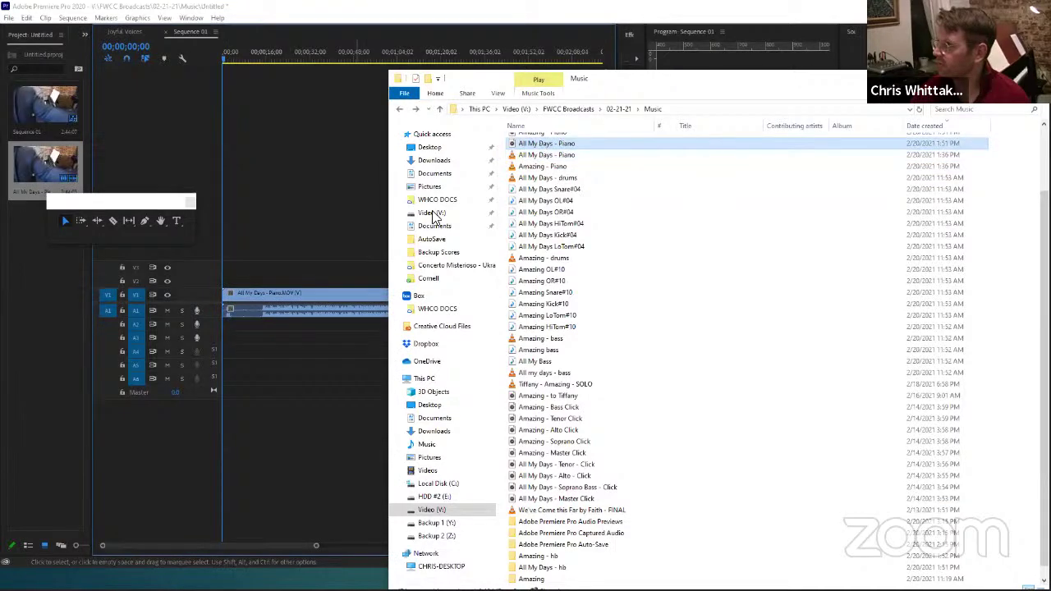
left_click_drag(432, 215, 283, 258)
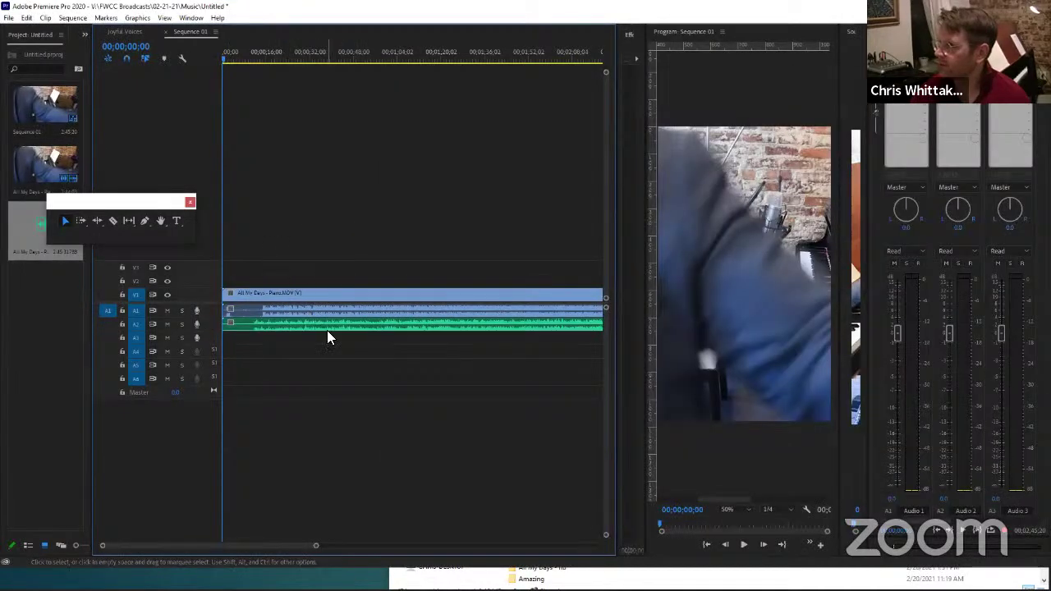
left_click_drag(326, 336, 337, 332)
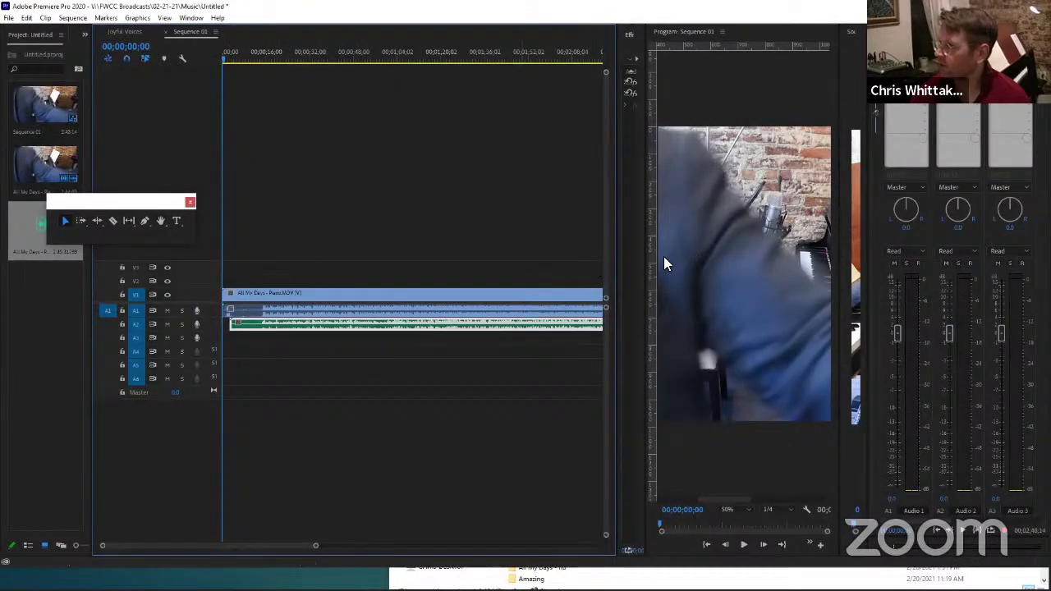
- Enlarge the program monitor to show more of the piano video and deselect the audio clip
left_click(706, 267)
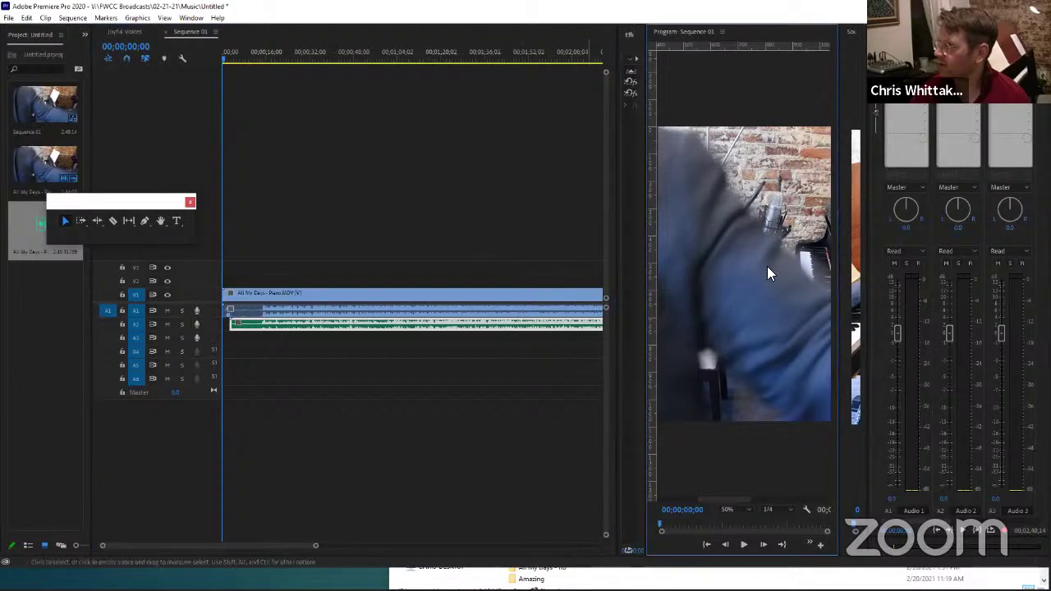
left_click_drag(837, 284, 991, 284)
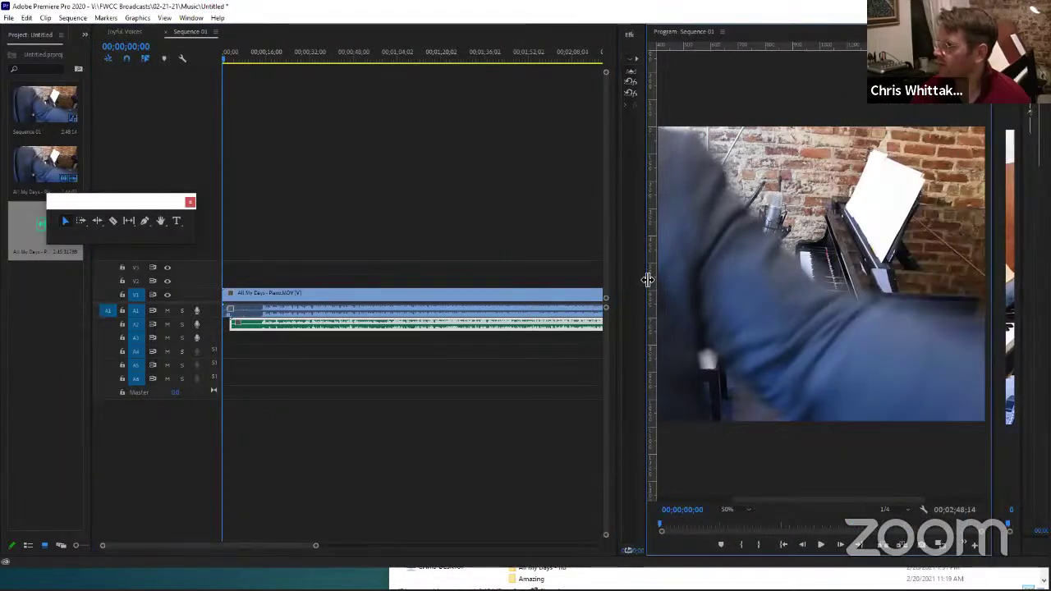
left_click_drag(647, 279, 606, 274)
left_click(260, 263)
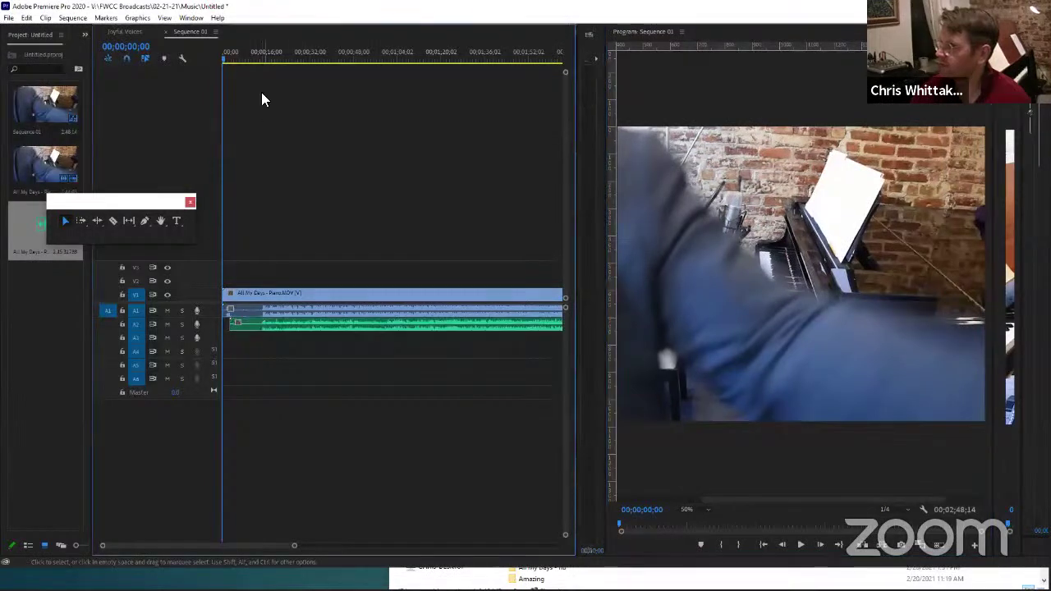
- Expand tracks A1 and A2 and shift the separate piano audio later to match the first notes of the camera audio
double_click(211, 330)
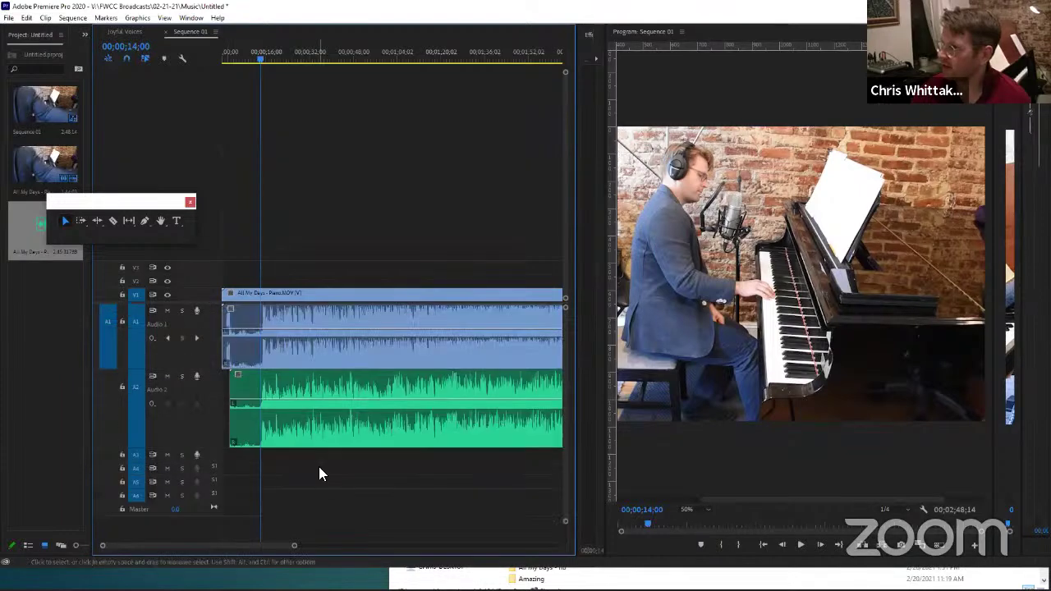
left_click_drag(296, 547, 215, 539)
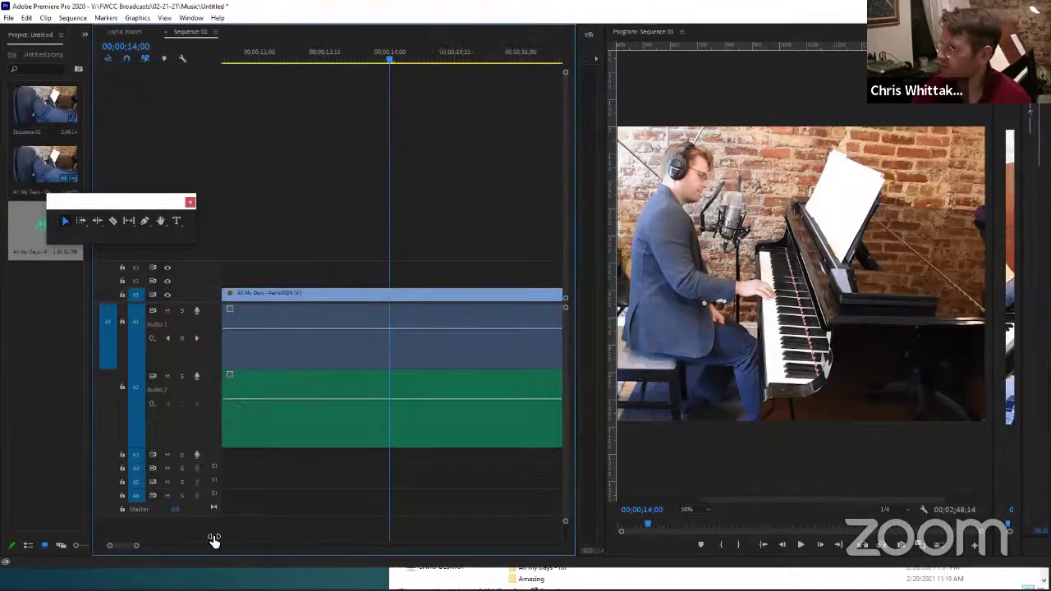
scroll(406, 418, "down", 2)
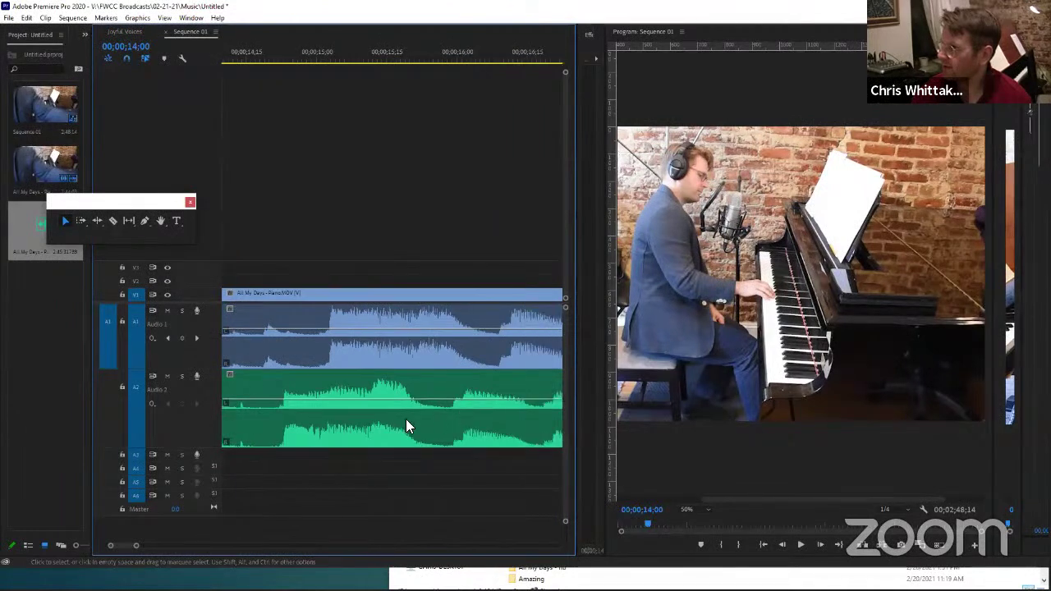
left_click(346, 420)
left_click_drag(332, 409, 388, 412)
- Fine-tune the separate piano audio on A2 against the camera audio's waveform near the 25-second mark
left_click_drag(137, 545, 125, 545)
scroll(325, 495, "up", 3)
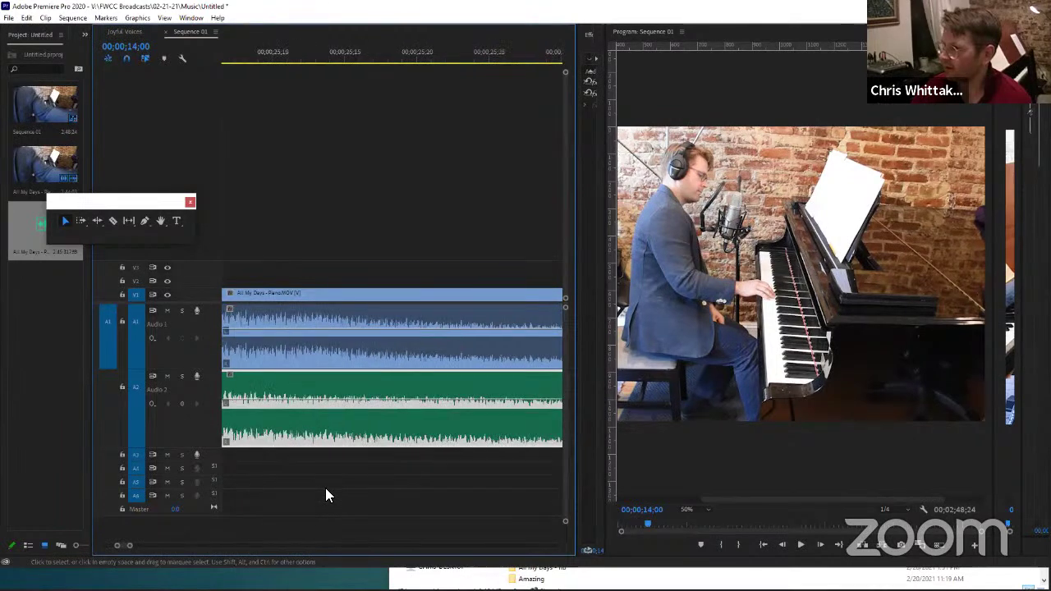
mouse_move(405, 418)
left_mouse_down()
mouse_move(394, 419)
mouse_move(404, 418)
left_mouse_up()
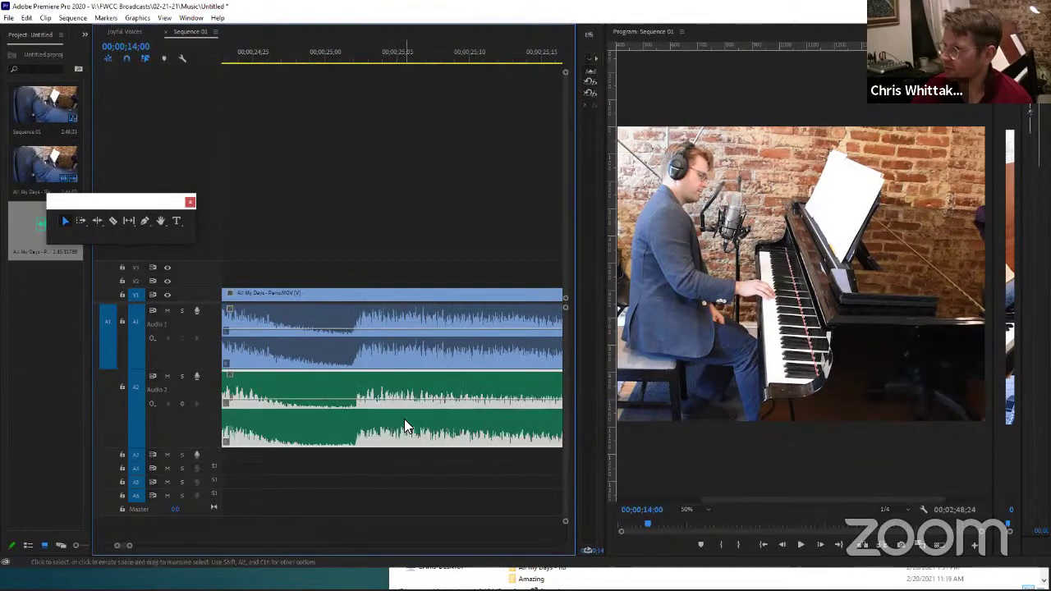
- Play the piano performance from about 14 seconds to check sync, soloing Audio 1 first and switching the solo to Audio 2
left_click(255, 64)
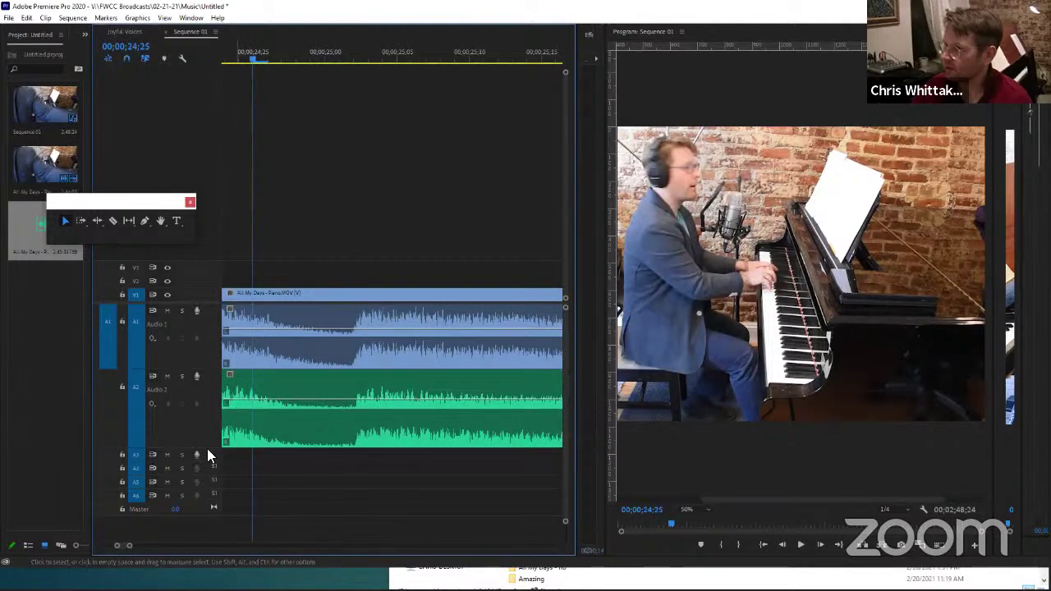
left_click_drag(130, 548, 214, 546)
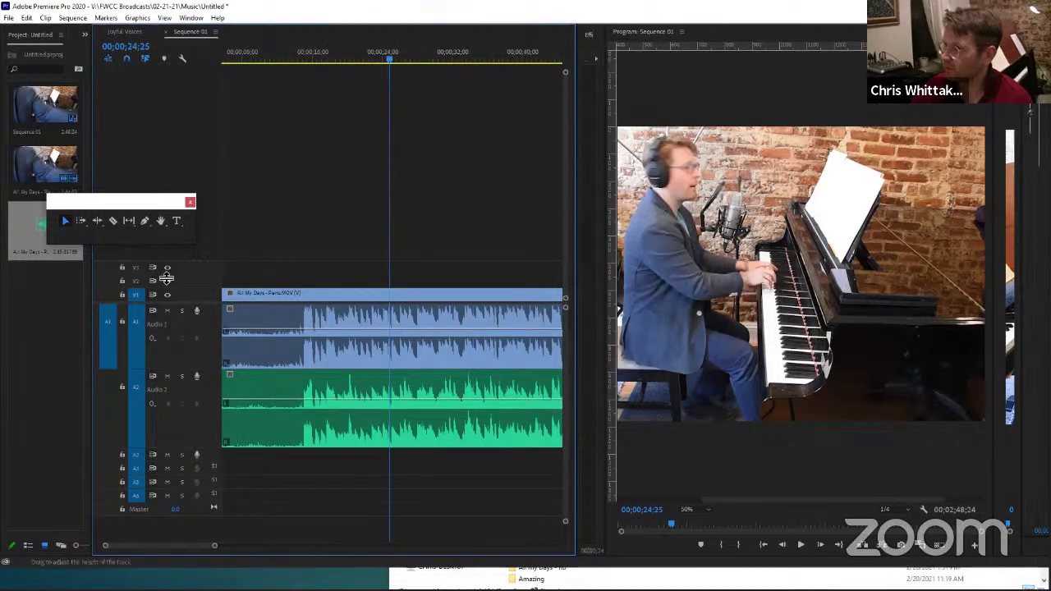
left_click(181, 310)
left_click(299, 57)
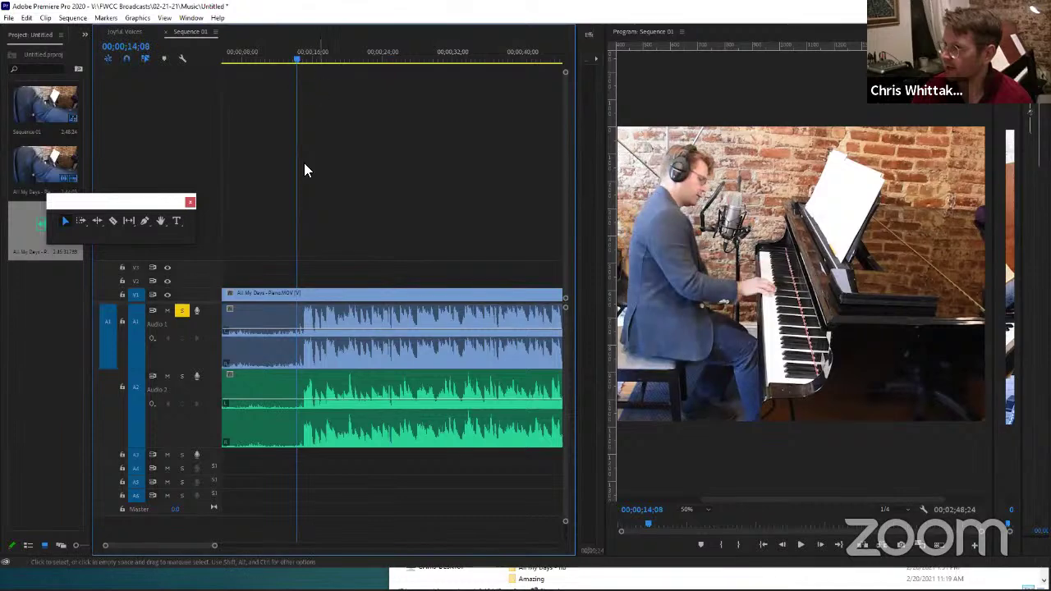
key("space")
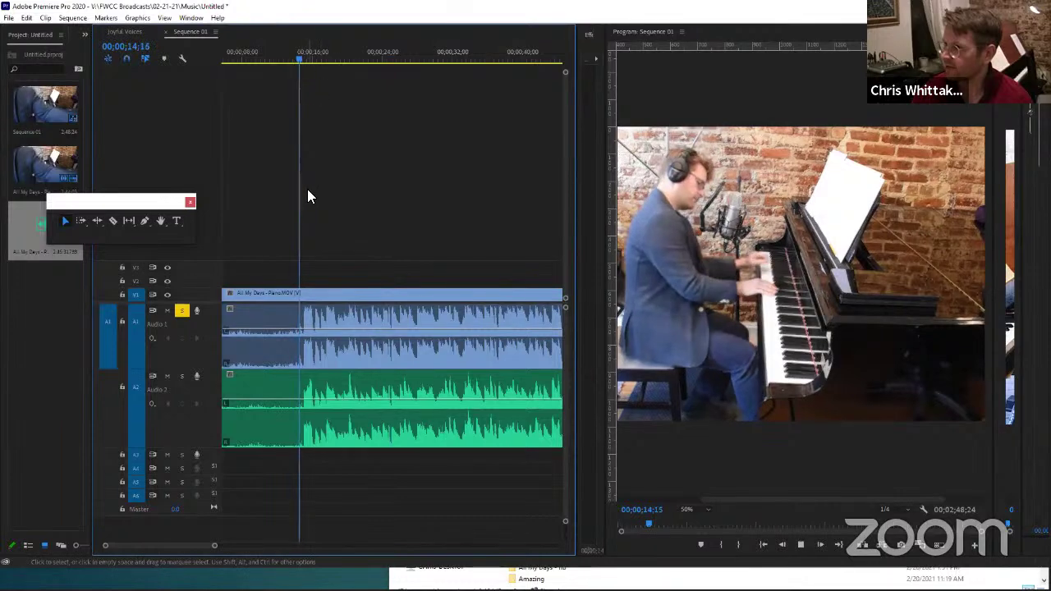
left_click(181, 310)
left_click(181, 376)
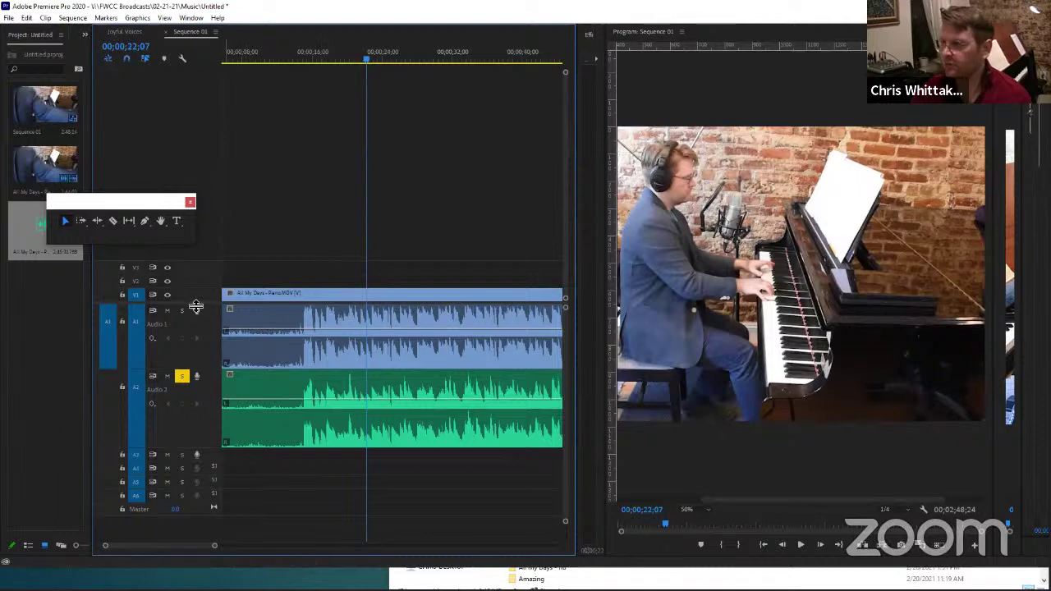
- Mute Audio 1, unlink the camera audio from the piano video and delete that audio from A1
left_click(167, 310)
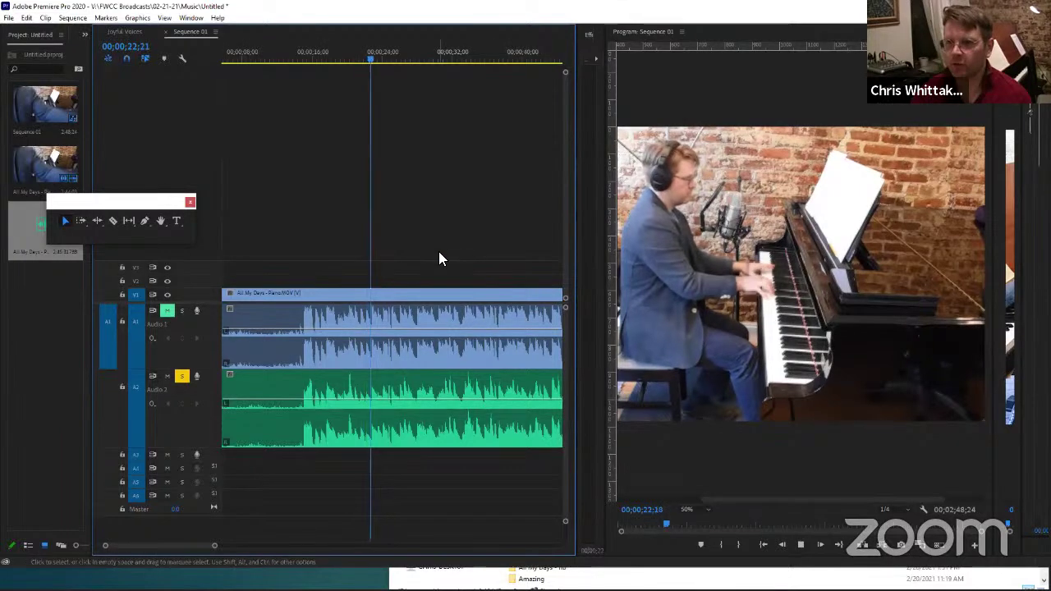
left_click(393, 356)
right_click(405, 349)
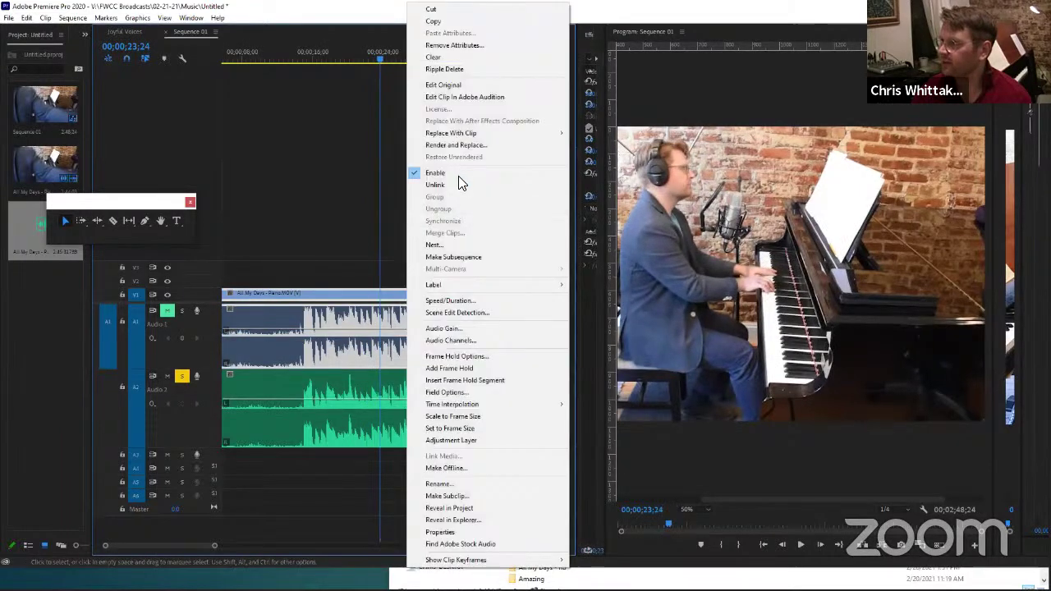
left_click(460, 185)
key("Delete")
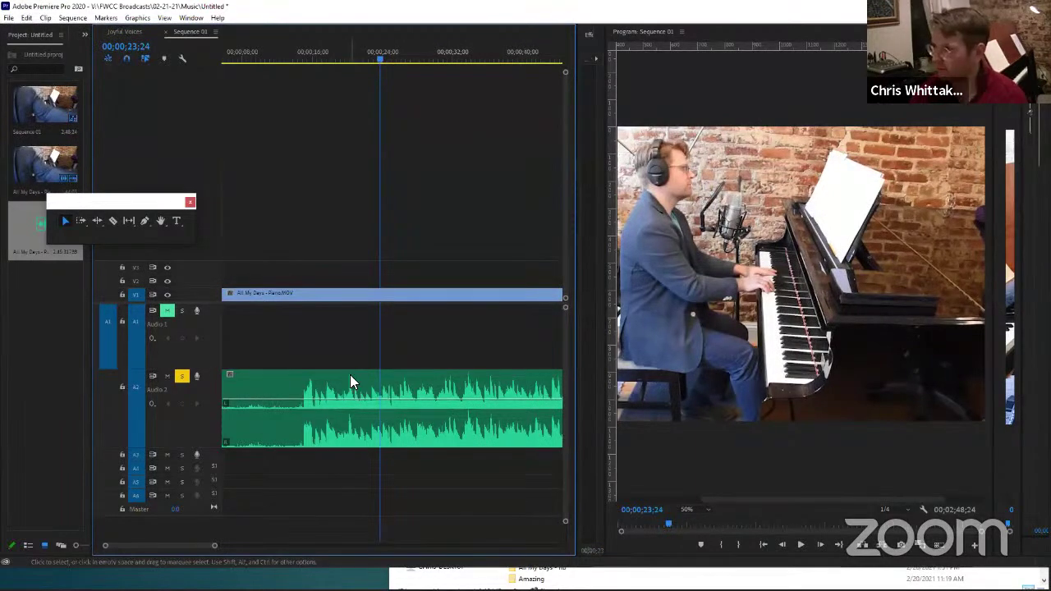
- Move the separate piano audio from A2 up to A1, directly beneath the piano video, and deselect it
left_click_drag(349, 375, 350, 341)
right_click(371, 297)
left_click(359, 303)
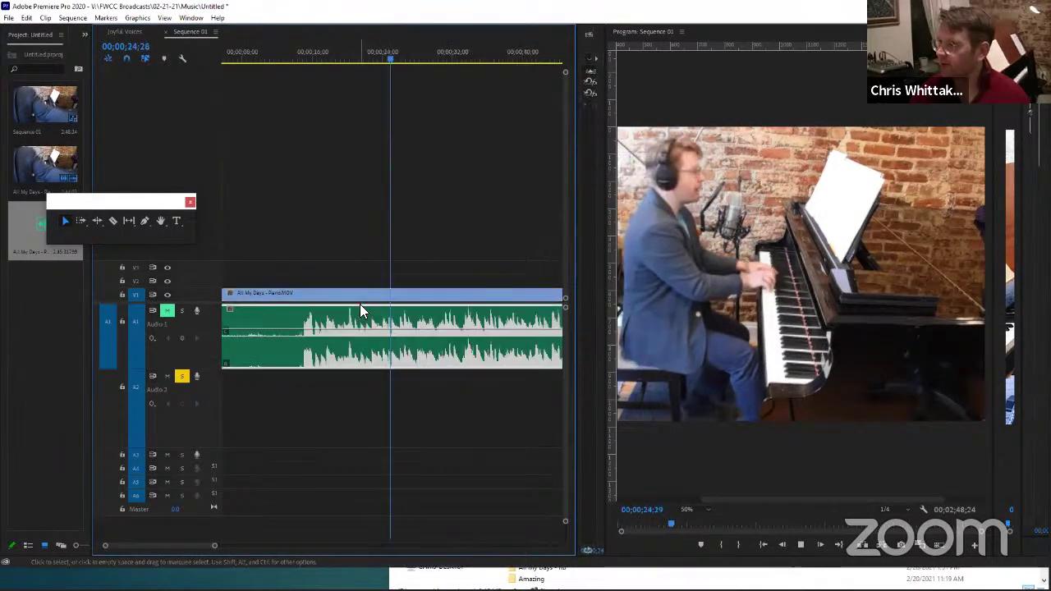
right_click(362, 297)
left_click(321, 184)
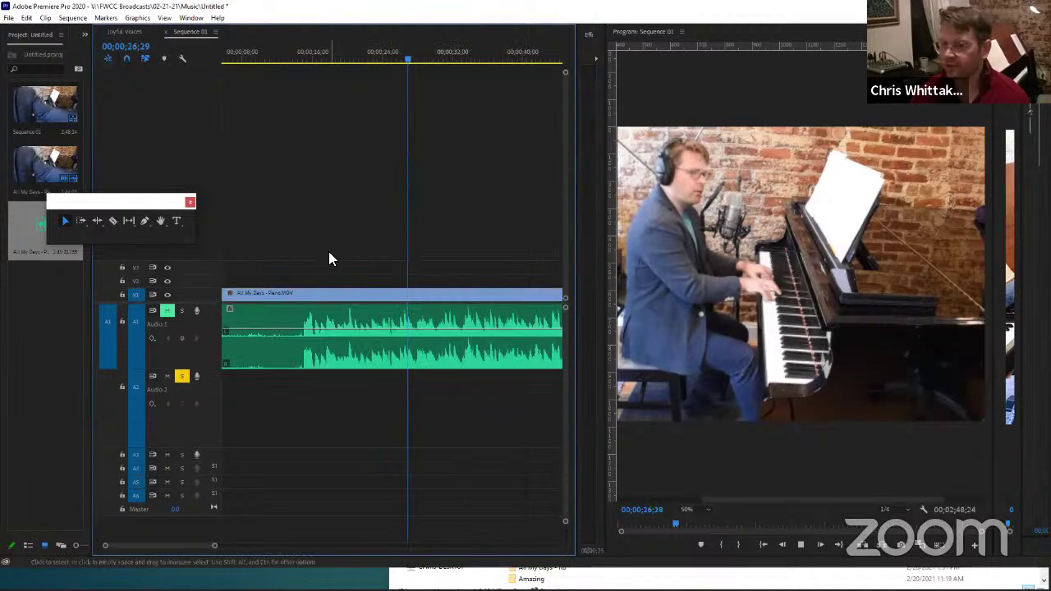
- Enlarge the Audio Track Mixer to show the channel strips for all six audio tracks and the Master
left_click_drag(574, 179, 407, 179)
left_click_drag(1018, 208, 345, 205)
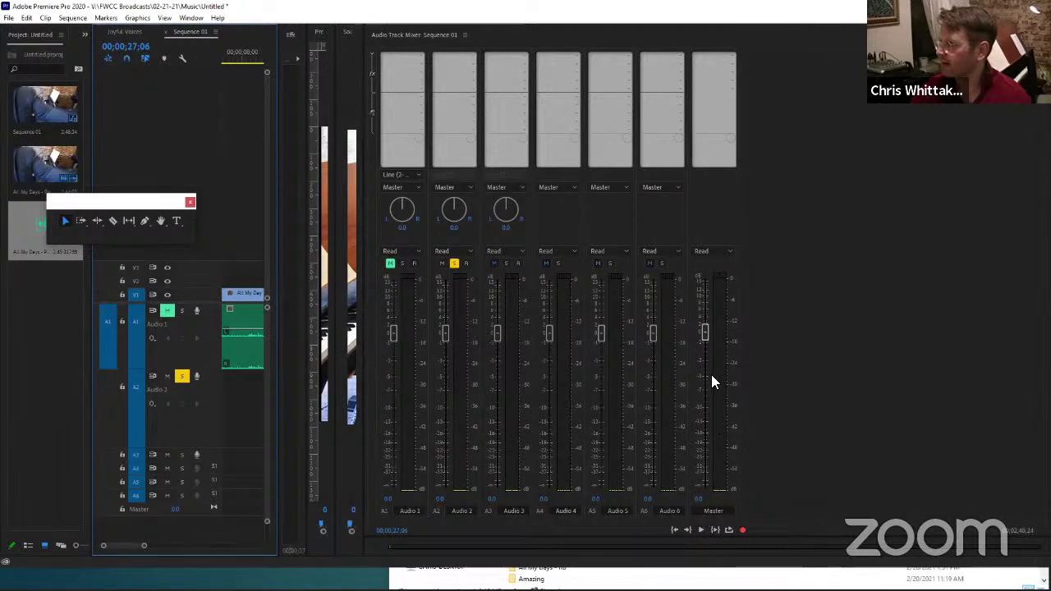
left_click(703, 334)
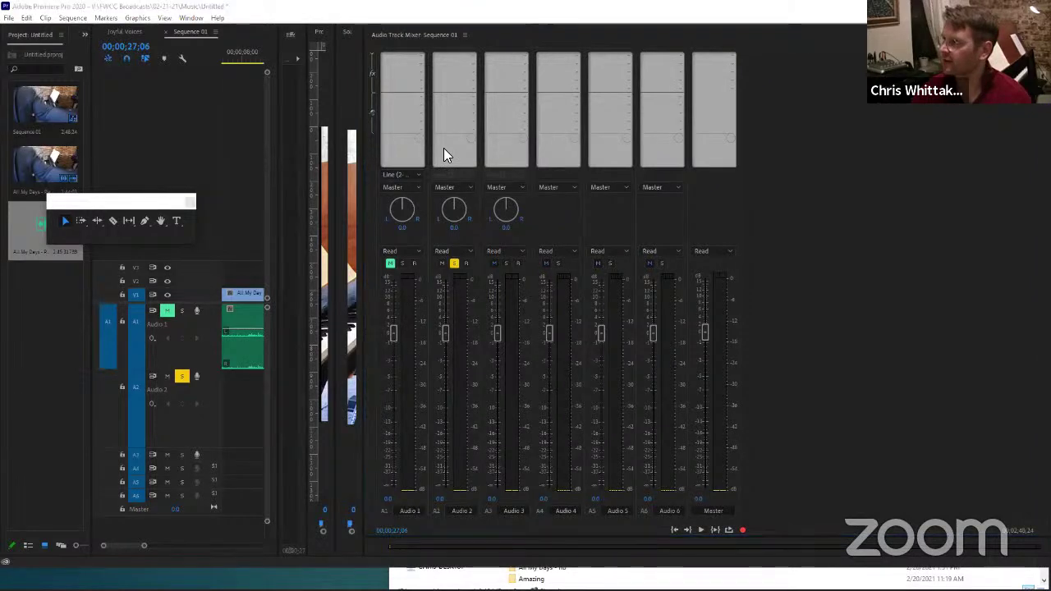
- Add a Graphic Equalizer (20 Bands) to Audio 1's first effect slot, open its editor to view the bands and close it
left_click(420, 55)
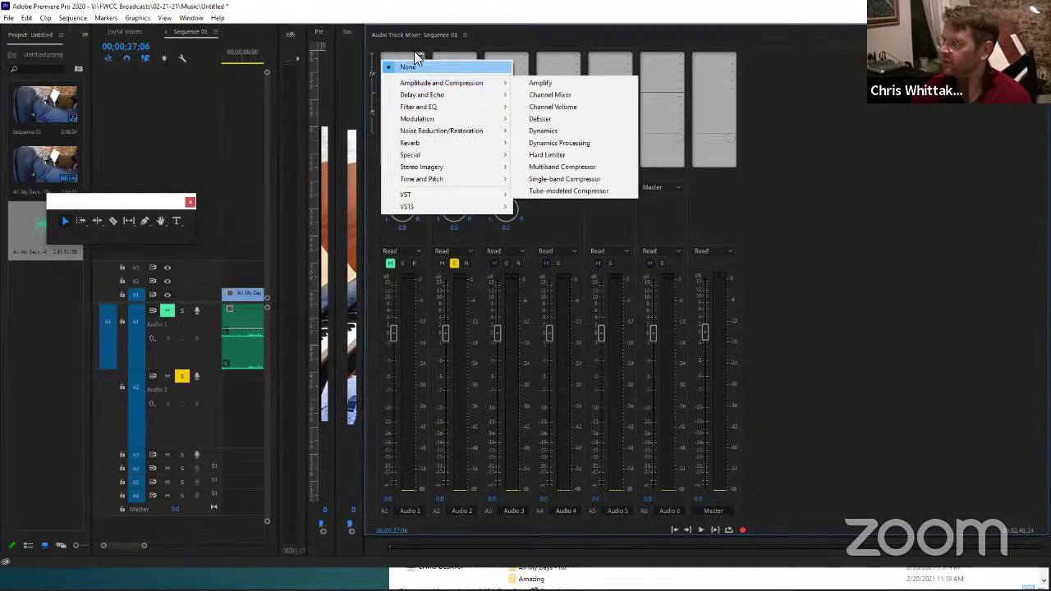
left_click(418, 54)
left_click(418, 55)
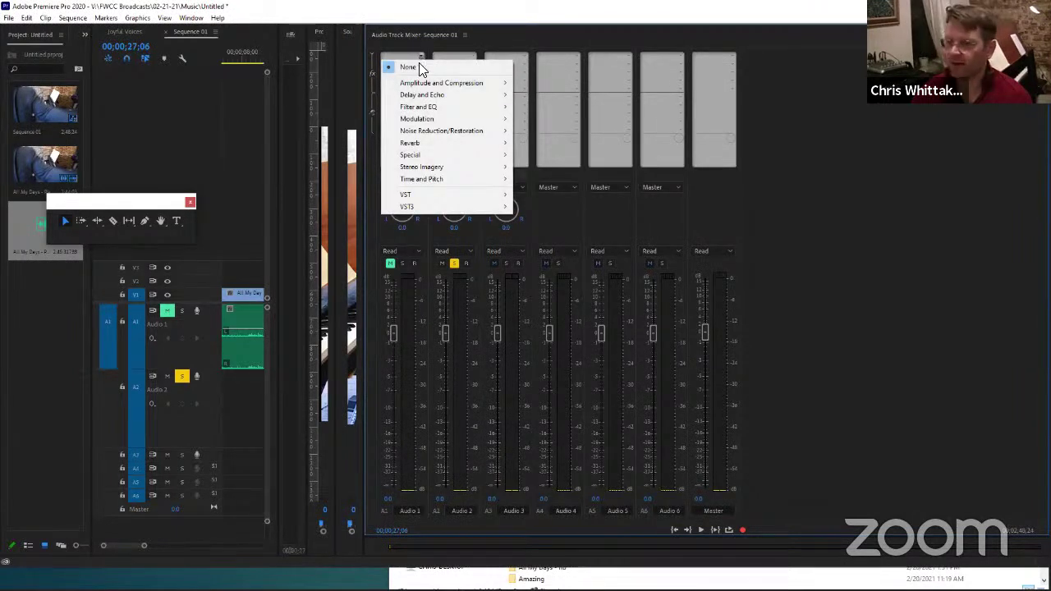
mouse_move(424, 106)
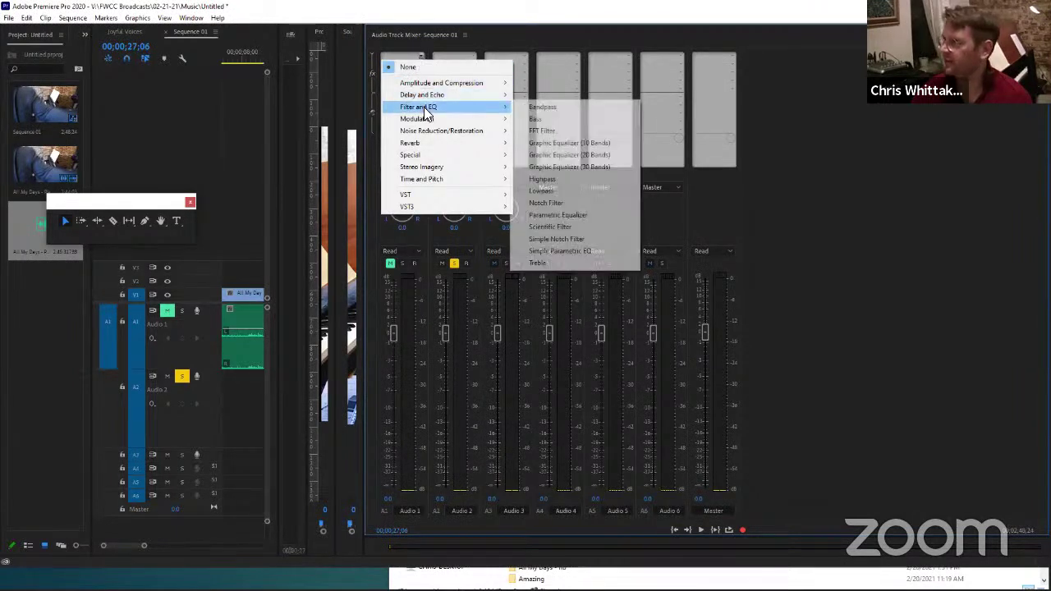
left_click(542, 154)
double_click(395, 54)
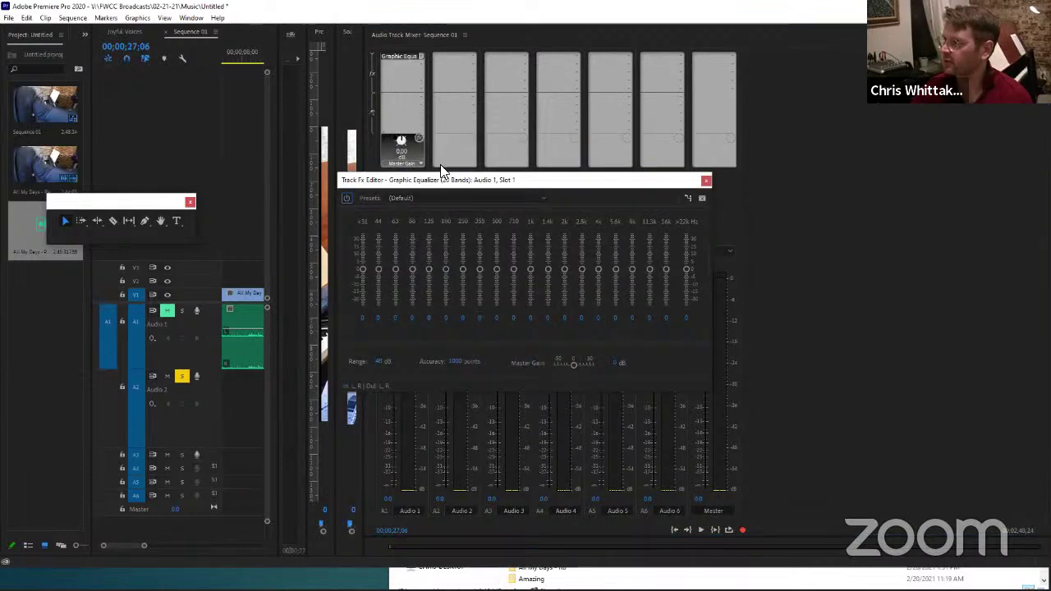
left_click_drag(450, 178, 490, 148)
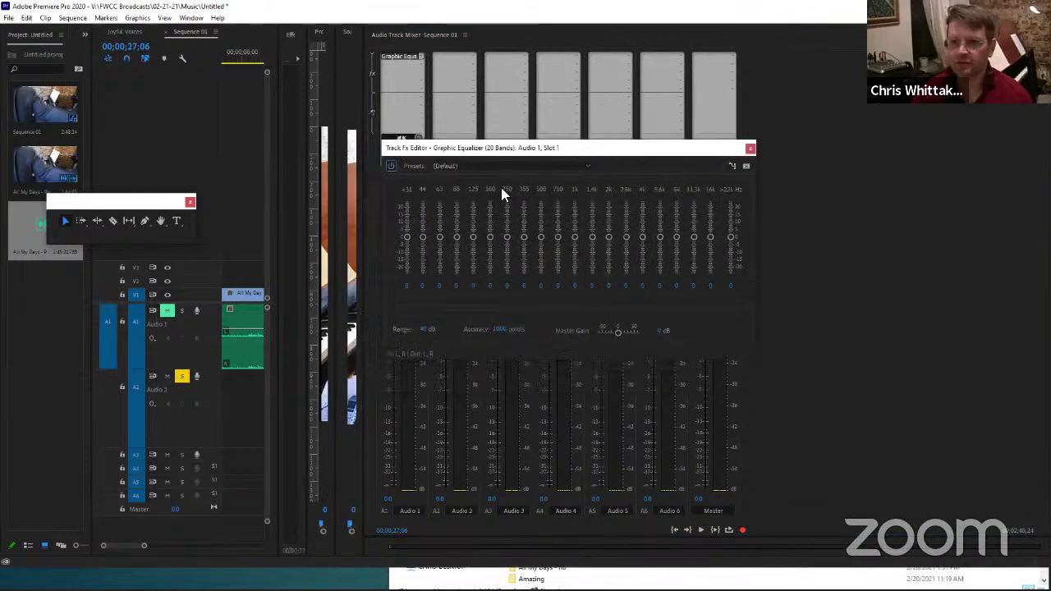
left_click(750, 148)
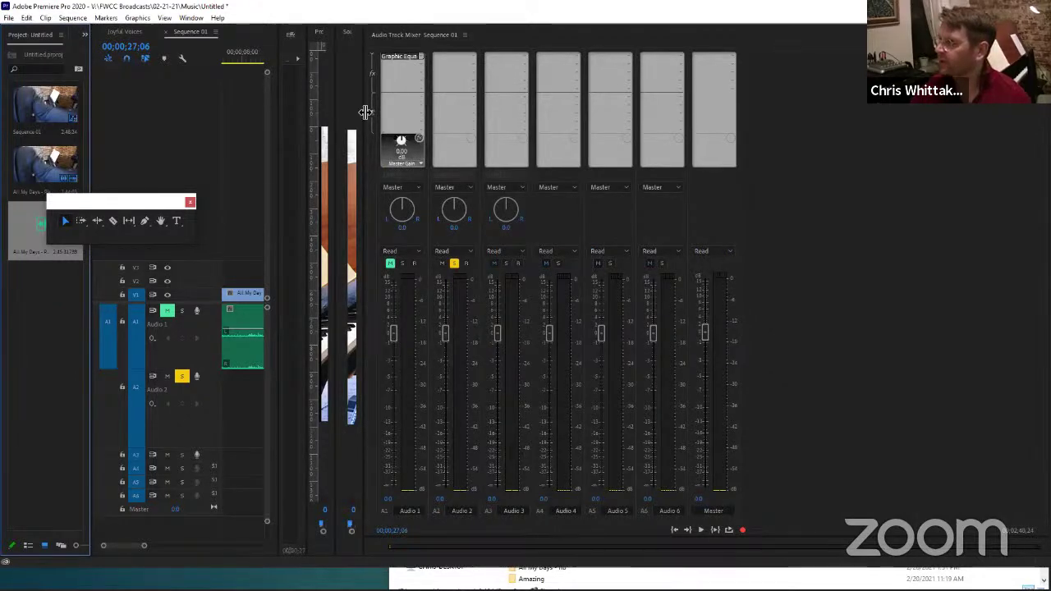
- Demonstrate the Audio 1 volume fader by moving it down and up, leaving it lowered below 0 dB
left_click_drag(365, 112, 302, 107)
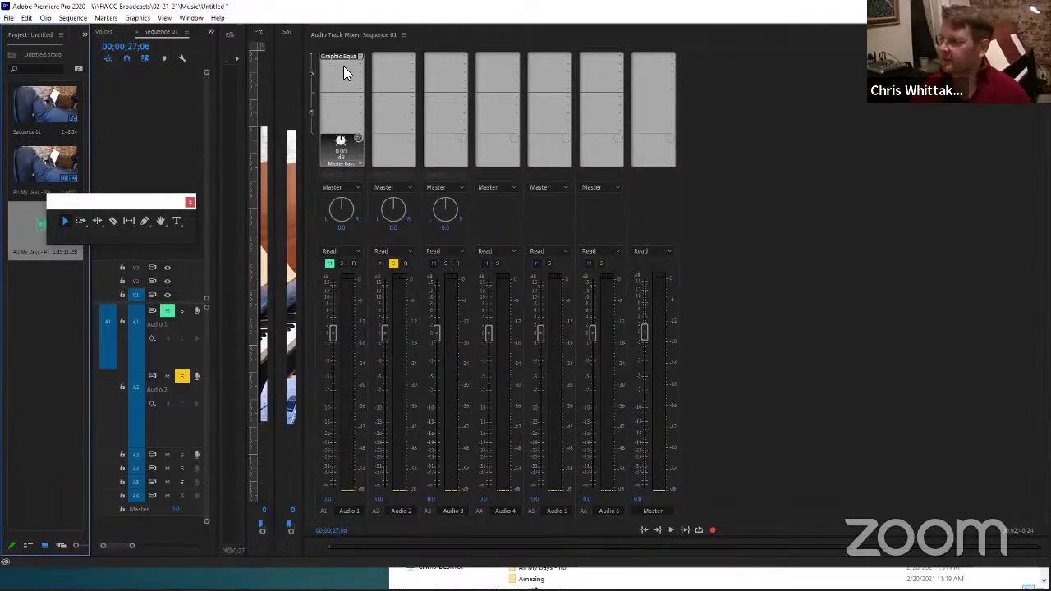
left_click(333, 333)
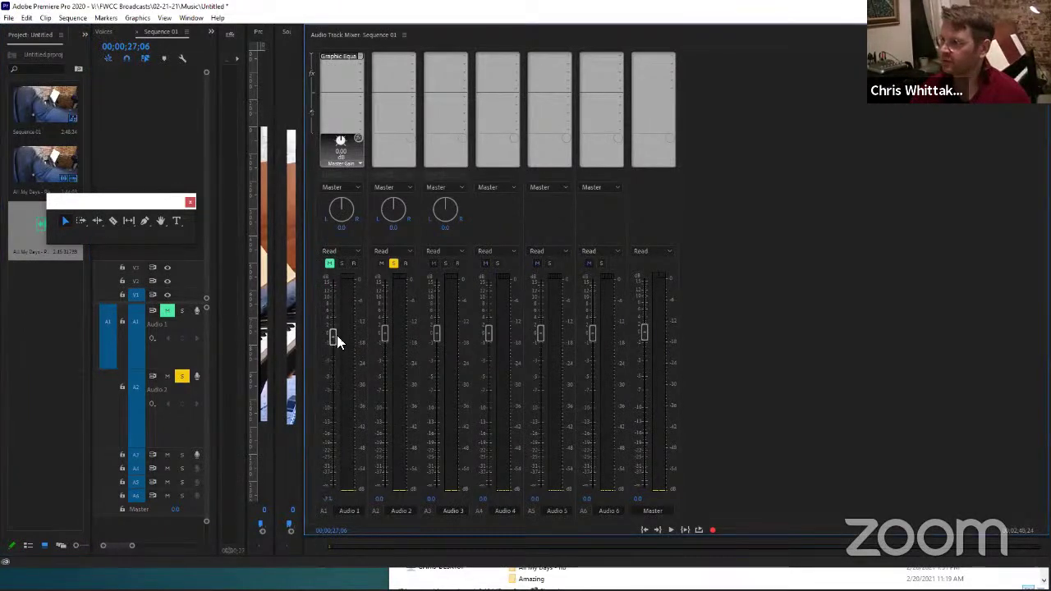
left_click_drag(337, 336, 345, 363)
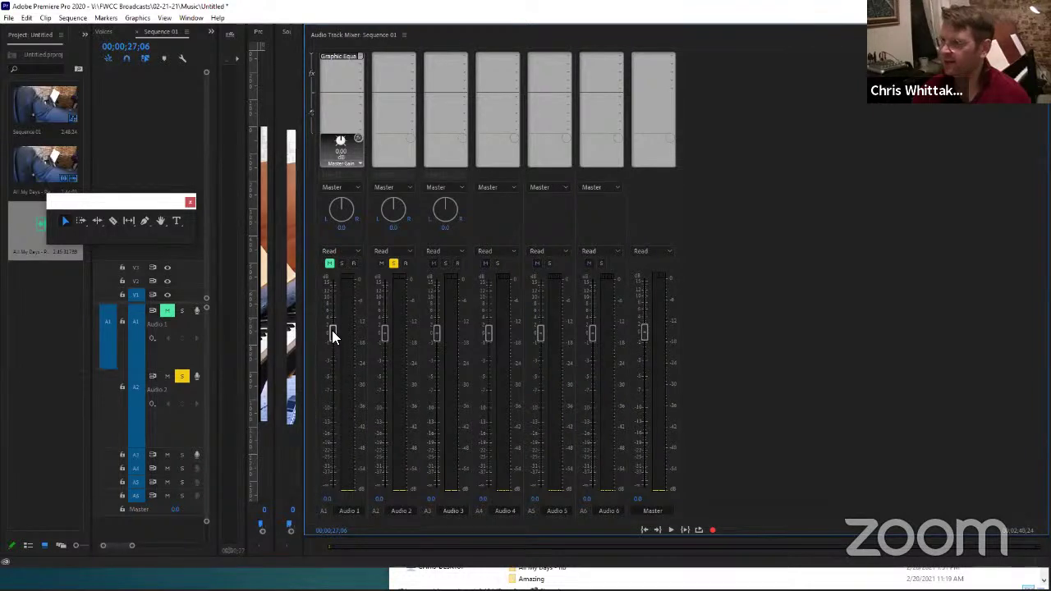
mouse_move(334, 297)
left_mouse_down()
mouse_move(329, 261)
mouse_move(333, 282)
left_mouse_up()
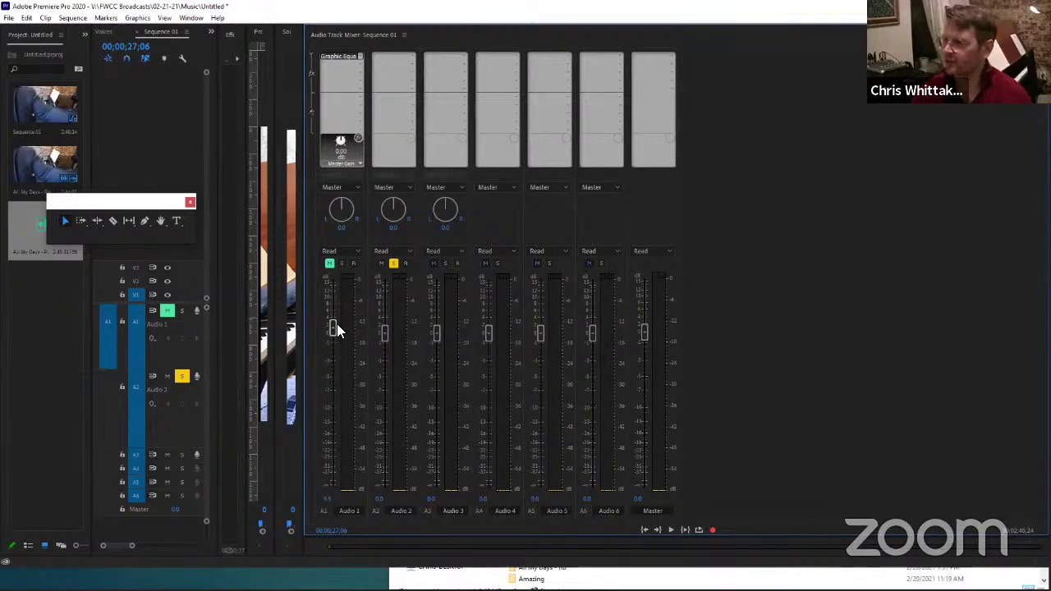
left_click_drag(336, 331, 335, 363)
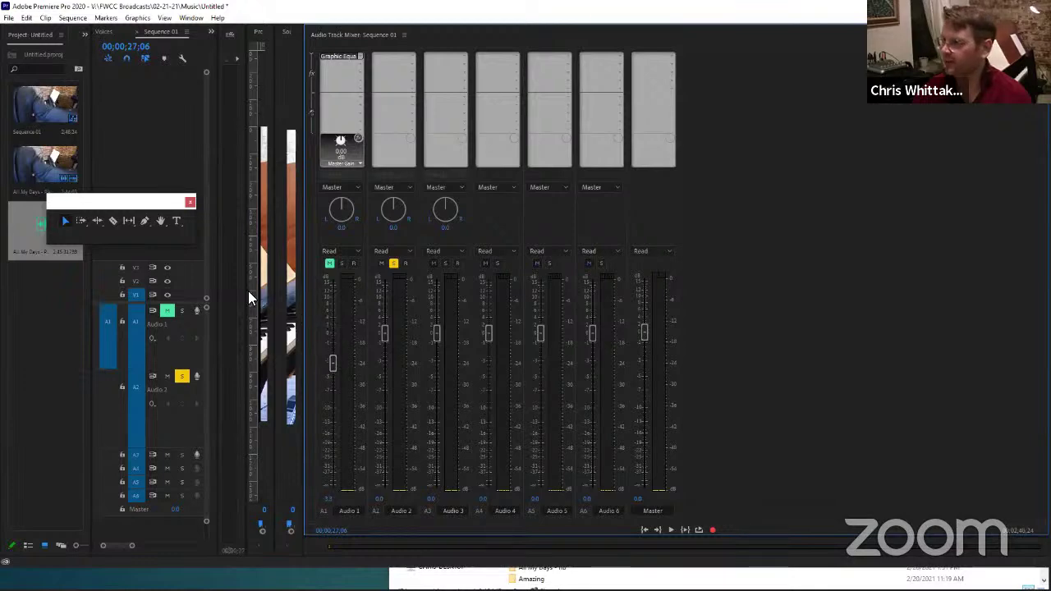
- Widen the timeline and switch to the Joyful Voices sequence
left_click_drag(245, 289, 578, 297)
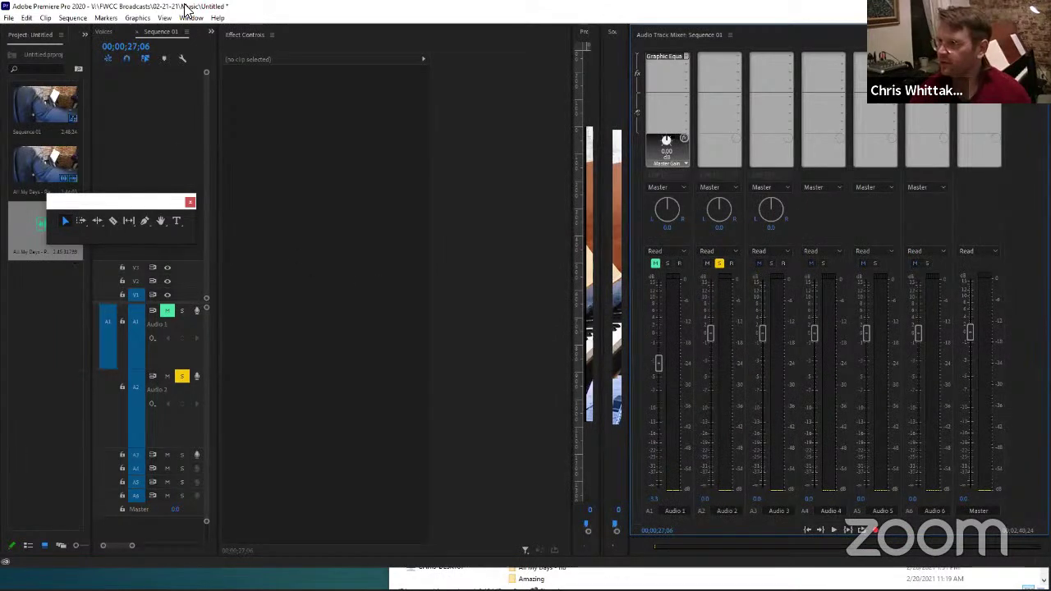
left_click_drag(186, 8, 204, 18)
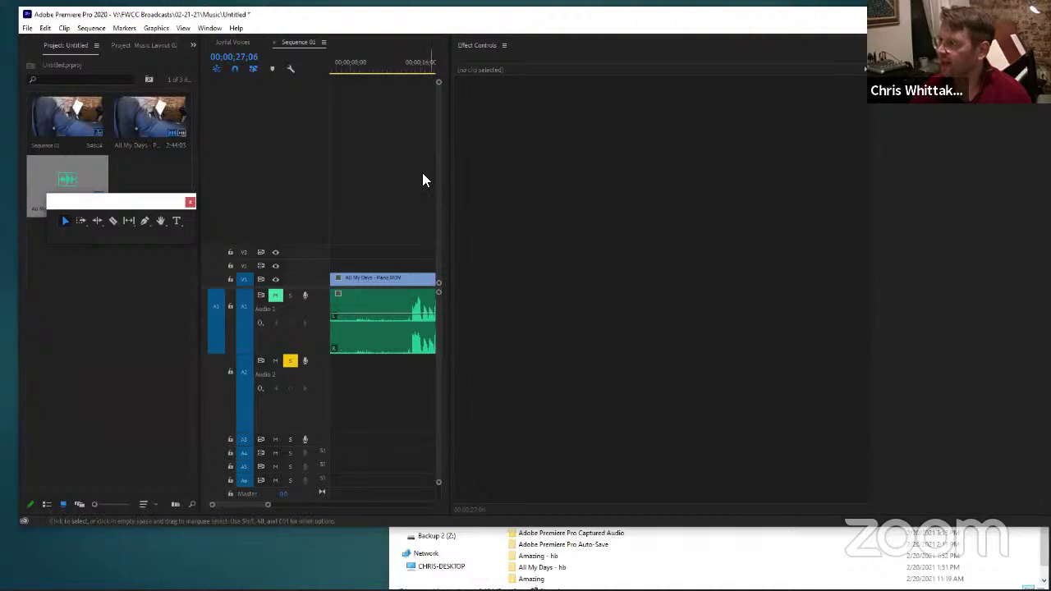
left_click_drag(452, 194, 945, 222)
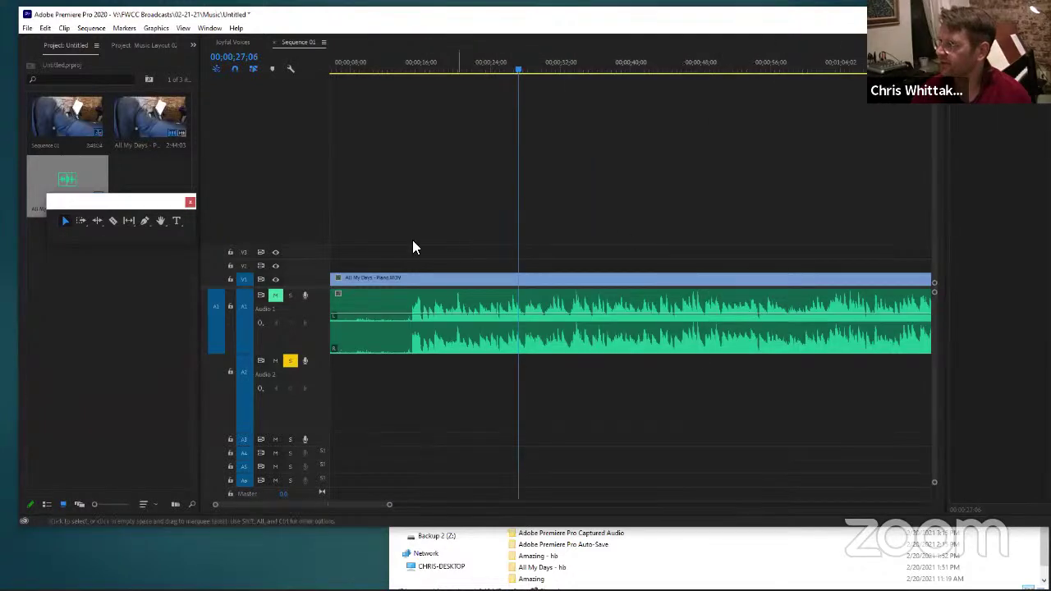
left_click(230, 42)
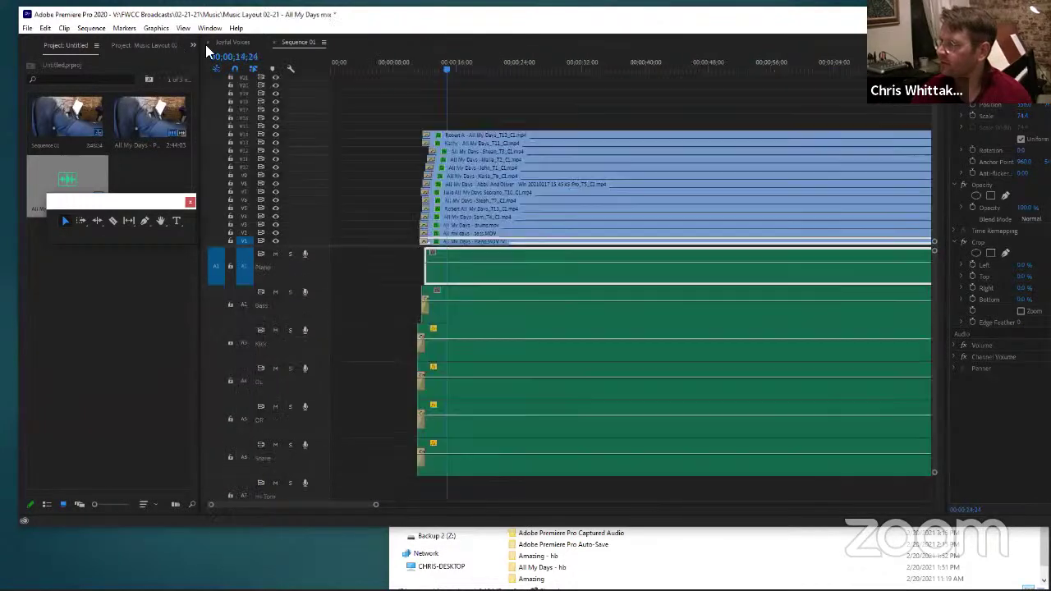
- Enlarge the program monitor to show the Joyful Voices video grid beside the timeline
left_click_drag(959, 194, 658, 202)
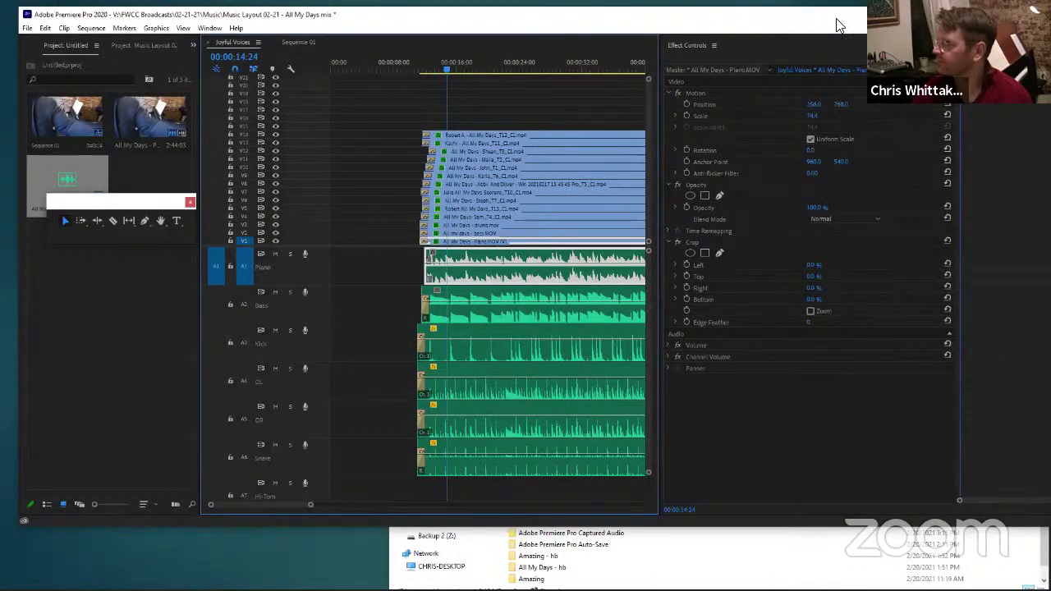
left_click_drag(945, 174, 444, 182)
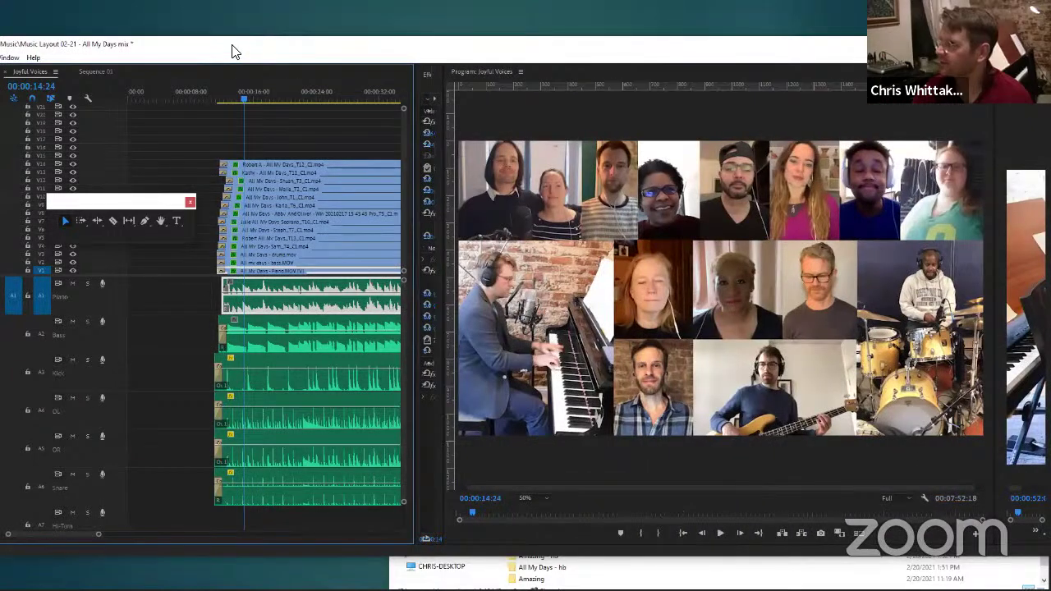
left_click_drag(232, 52, 461, 44)
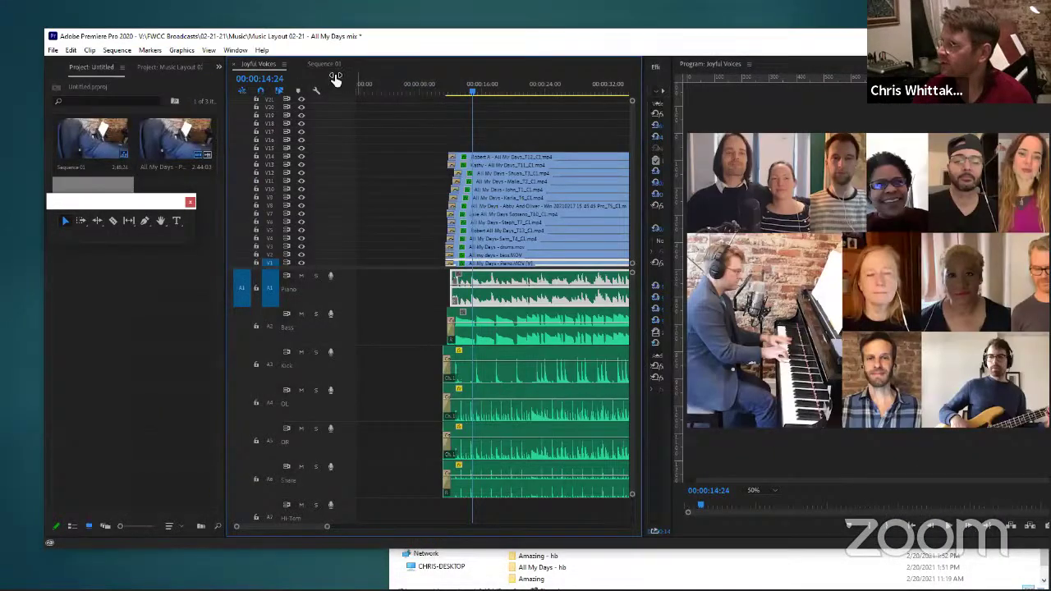
- Open the media export settings for the Joyful Voices sequence
left_click(51, 50)
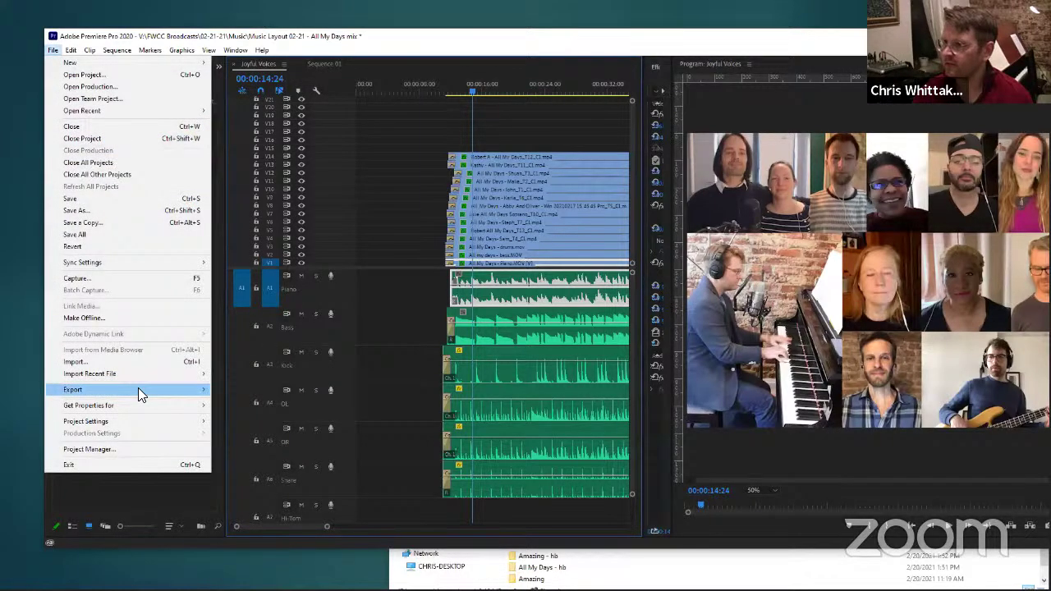
mouse_move(138, 389)
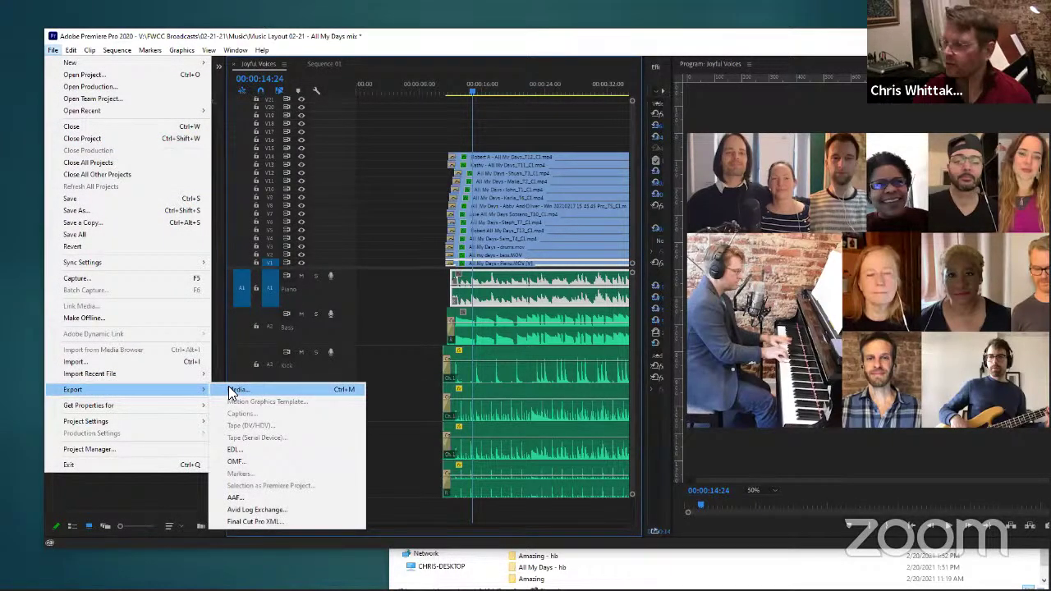
left_click(233, 390)
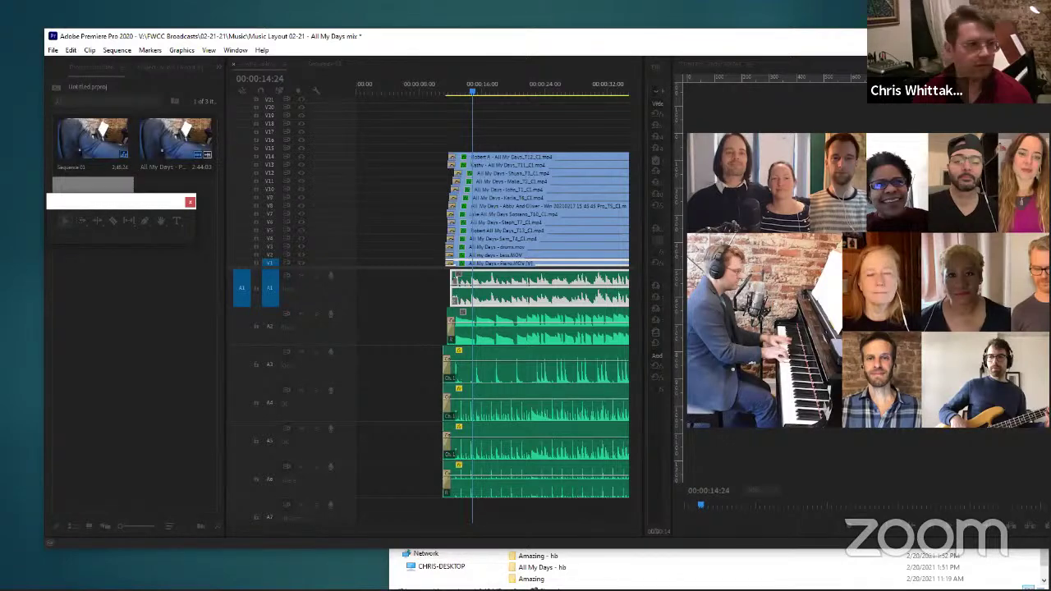
key("ctrl+m")
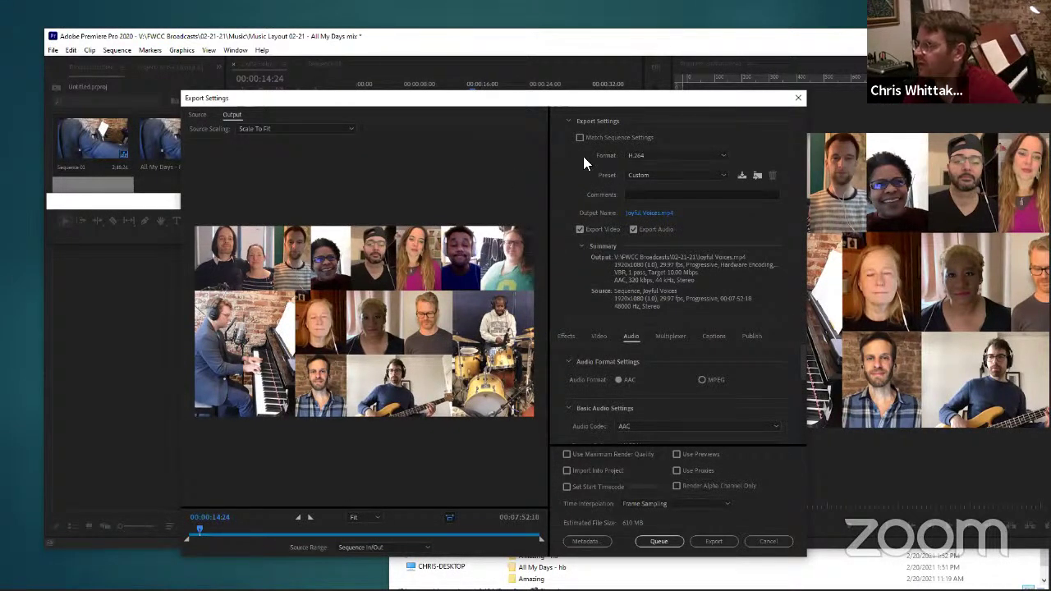
- Try the Match Sequence Settings option for the export and turn it back off
left_click(722, 155)
left_click(728, 148)
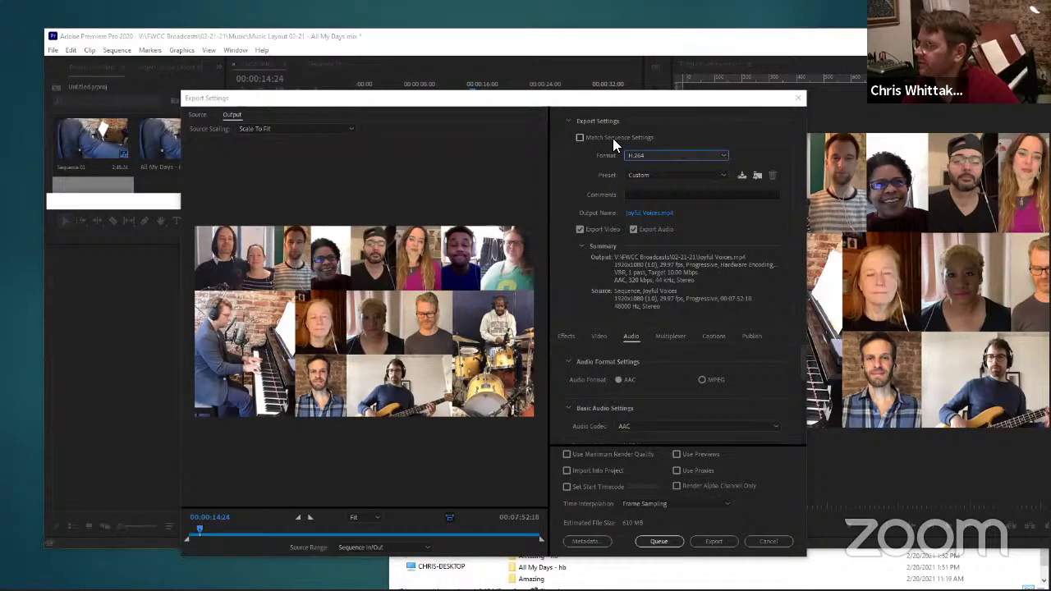
left_click(581, 138)
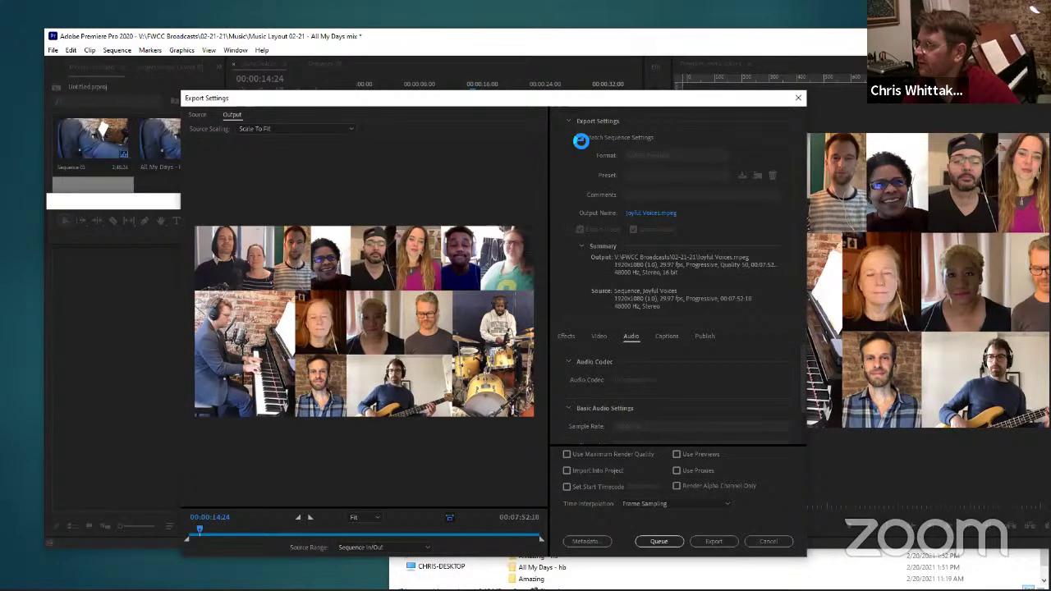
left_click(580, 137)
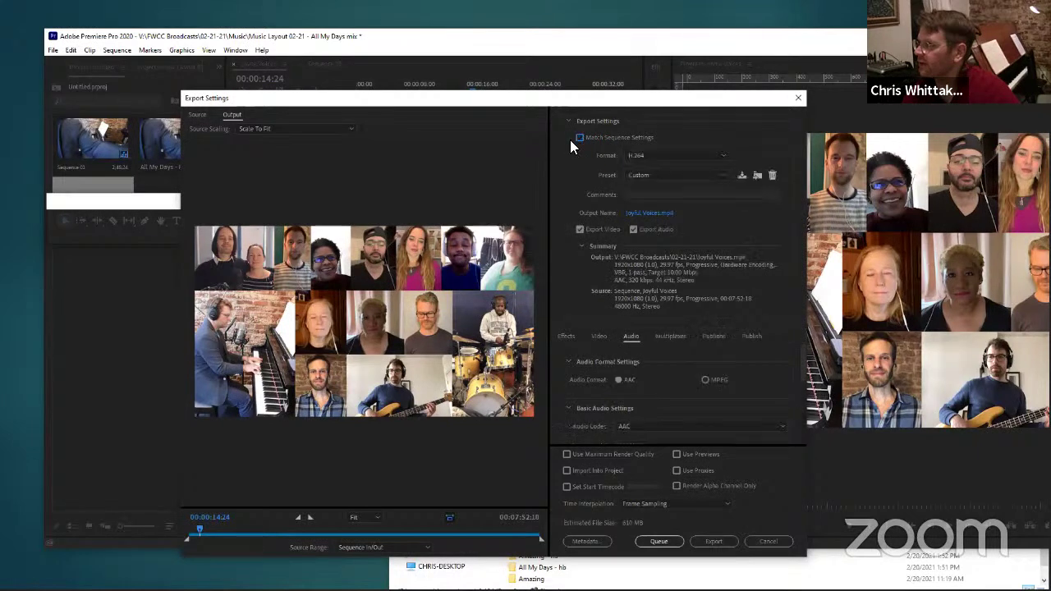
- Review the available export formats and keep H.264 selected for the Joyful Voices sequence
left_click(721, 154)
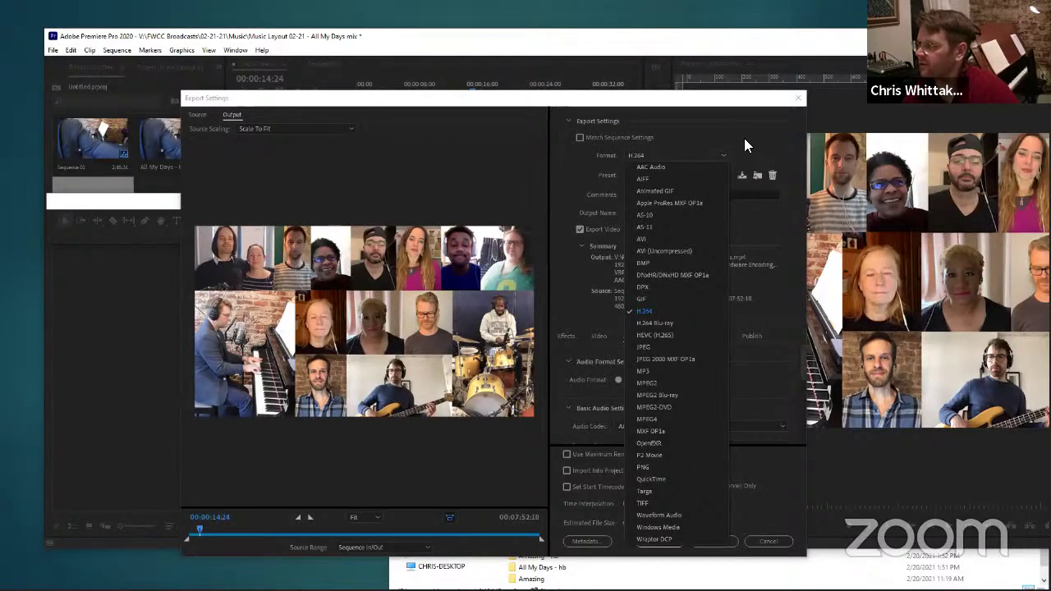
left_click(744, 138)
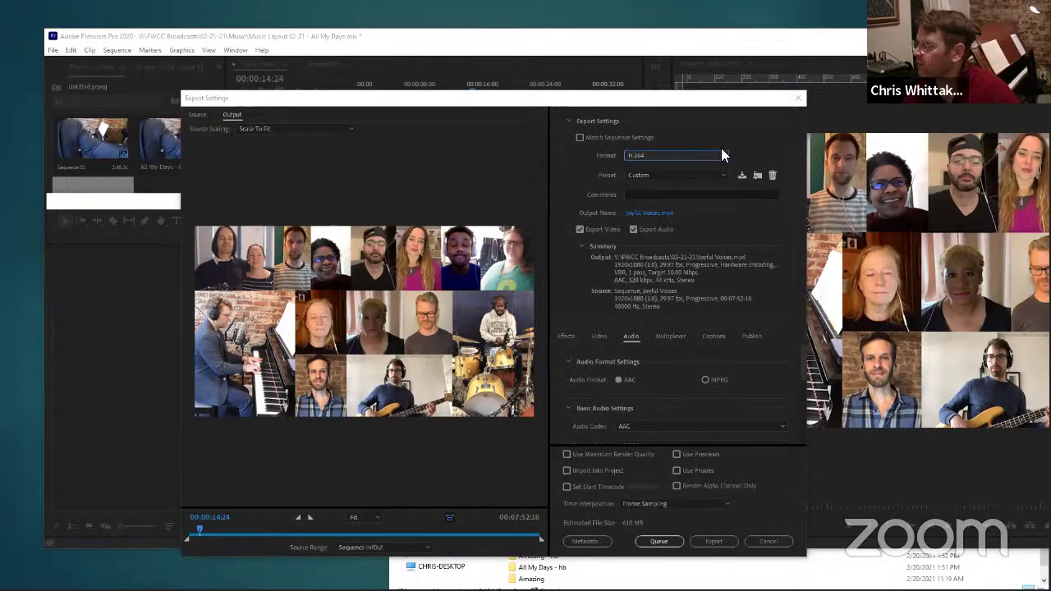
left_click(723, 153)
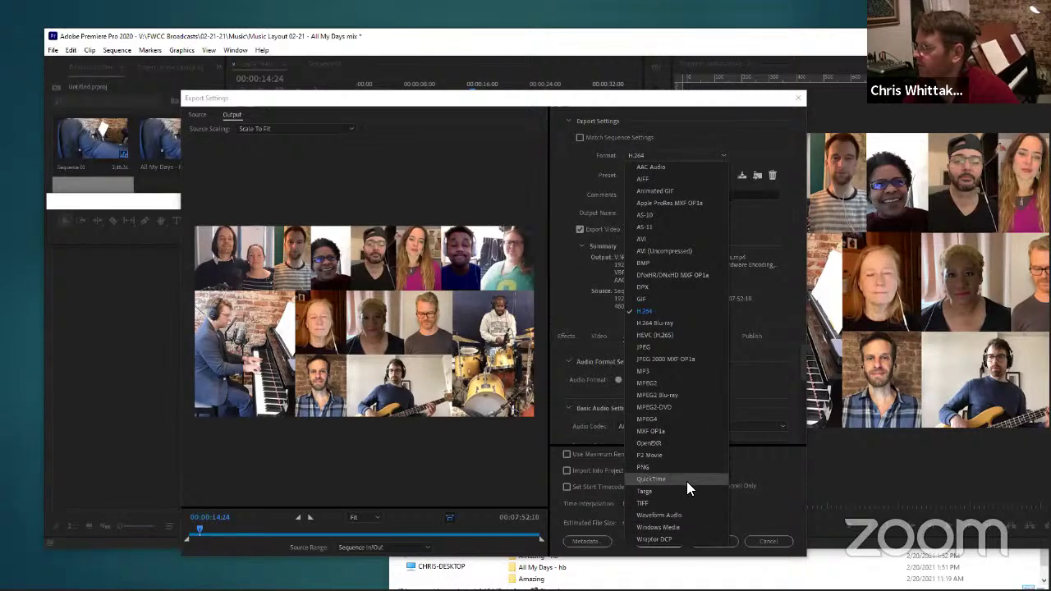
left_click(659, 311)
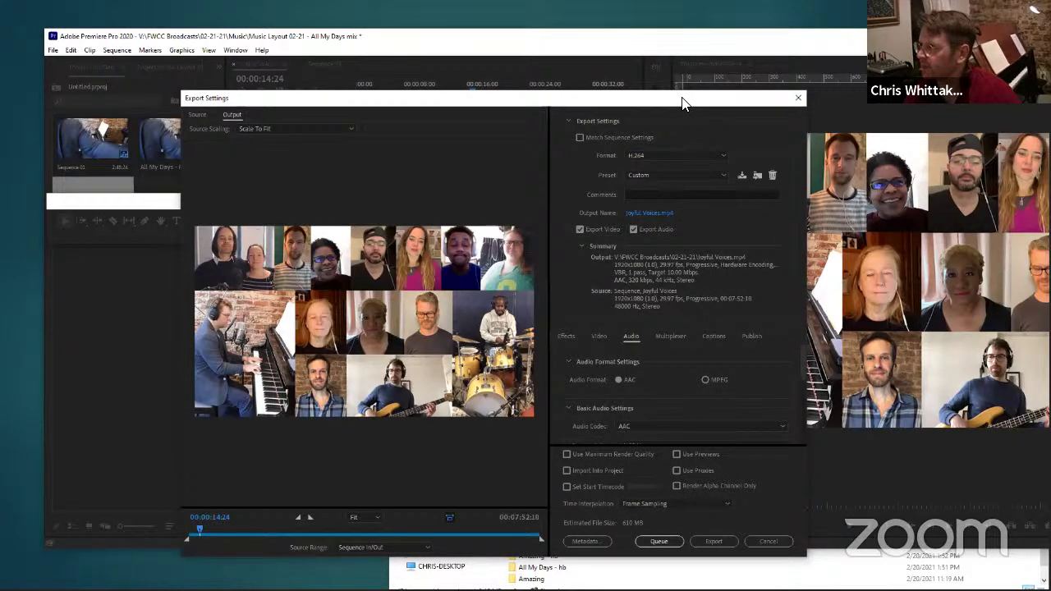
left_click_drag(681, 103, 685, 101)
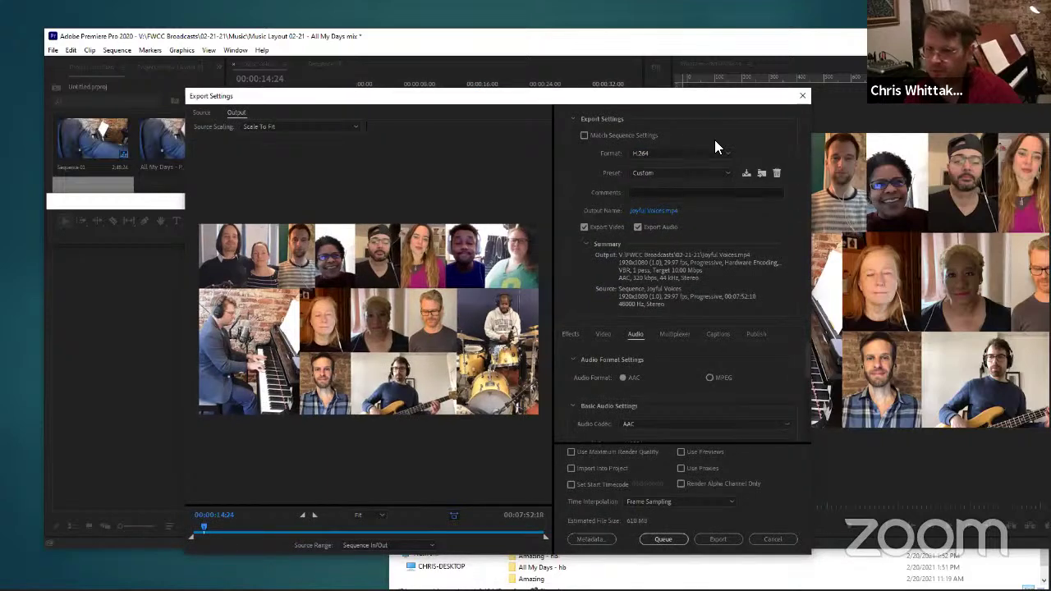
left_click(727, 154)
left_click(721, 159)
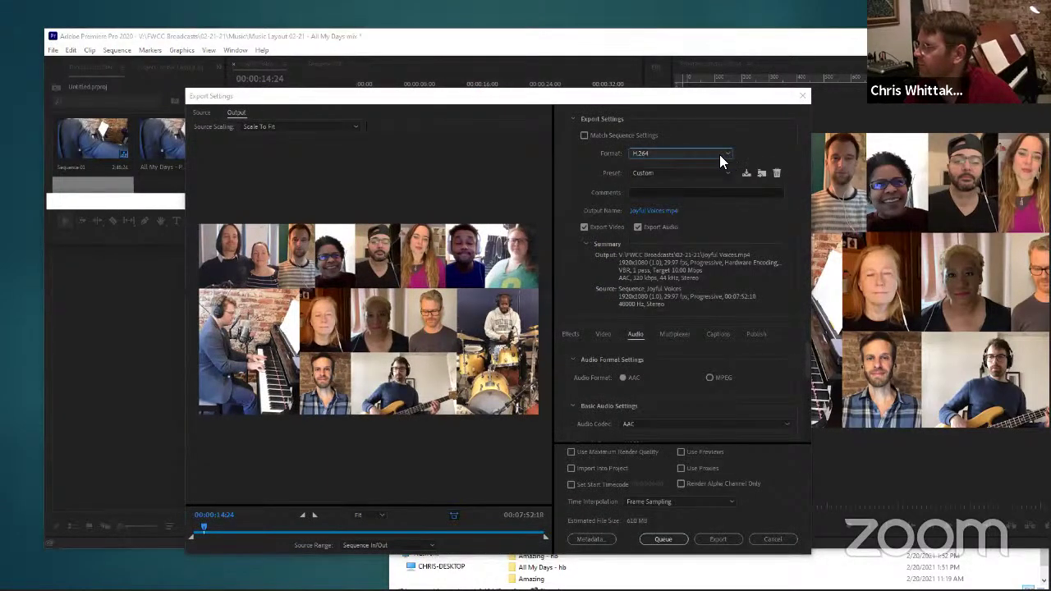
- Look through the H.264 export presets and apply Match Source - High bitrate
left_click(724, 171)
left_click(713, 169)
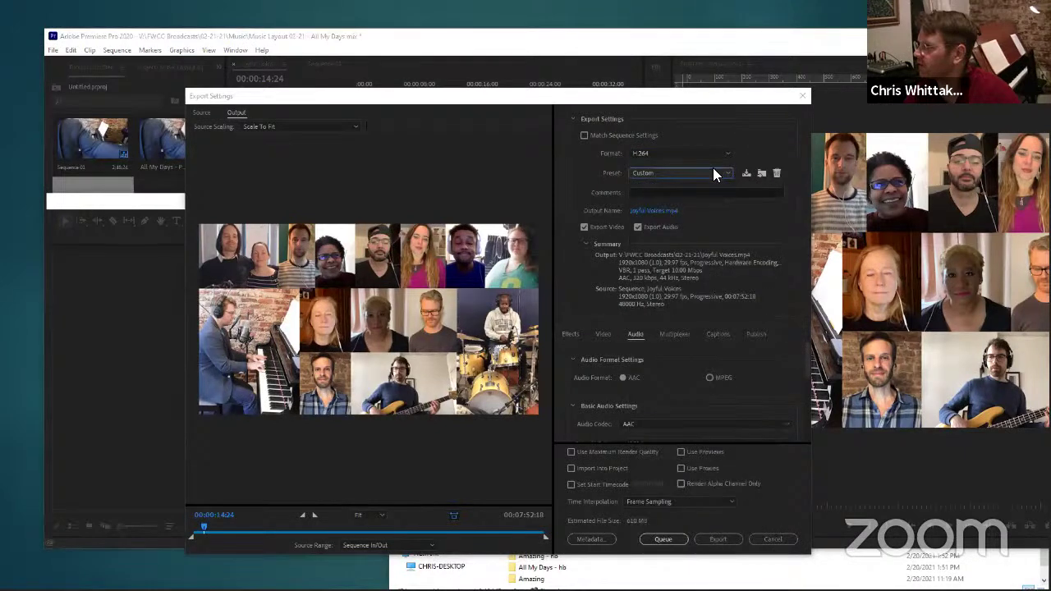
left_click(713, 173)
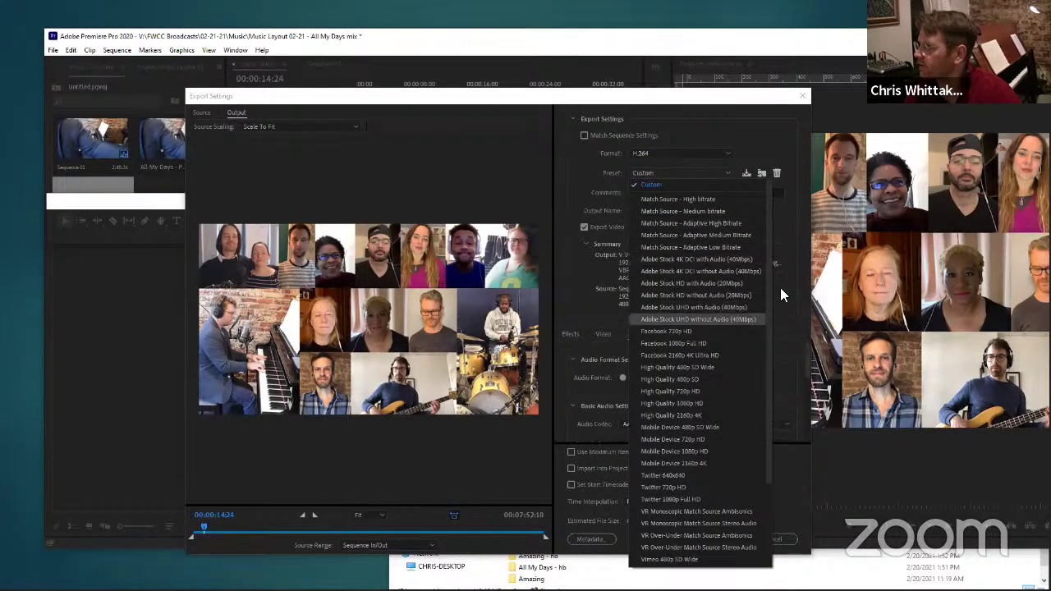
left_click_drag(770, 269, 769, 368)
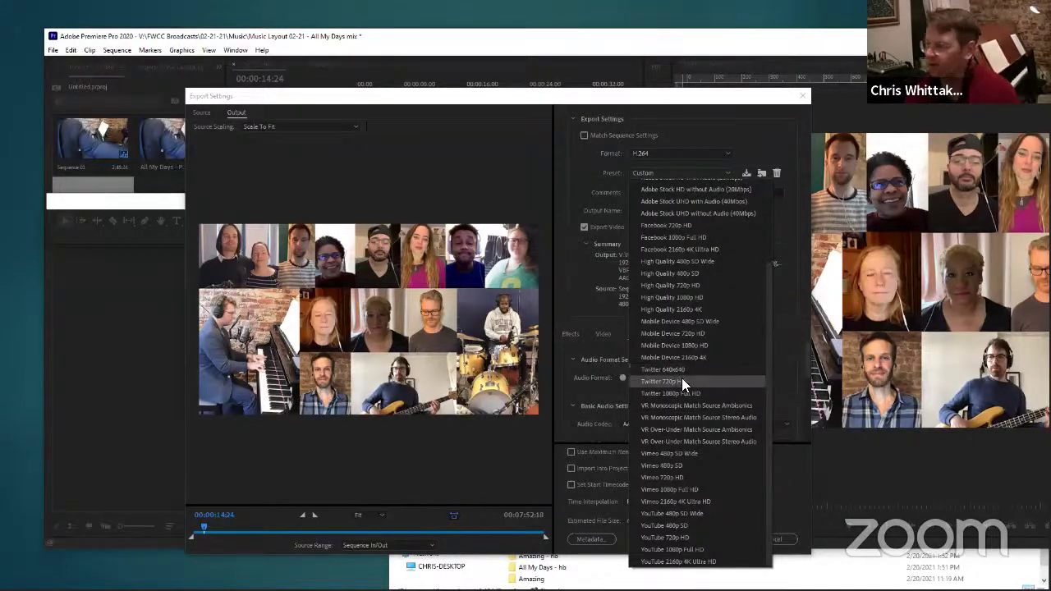
left_click_drag(769, 320, 767, 229)
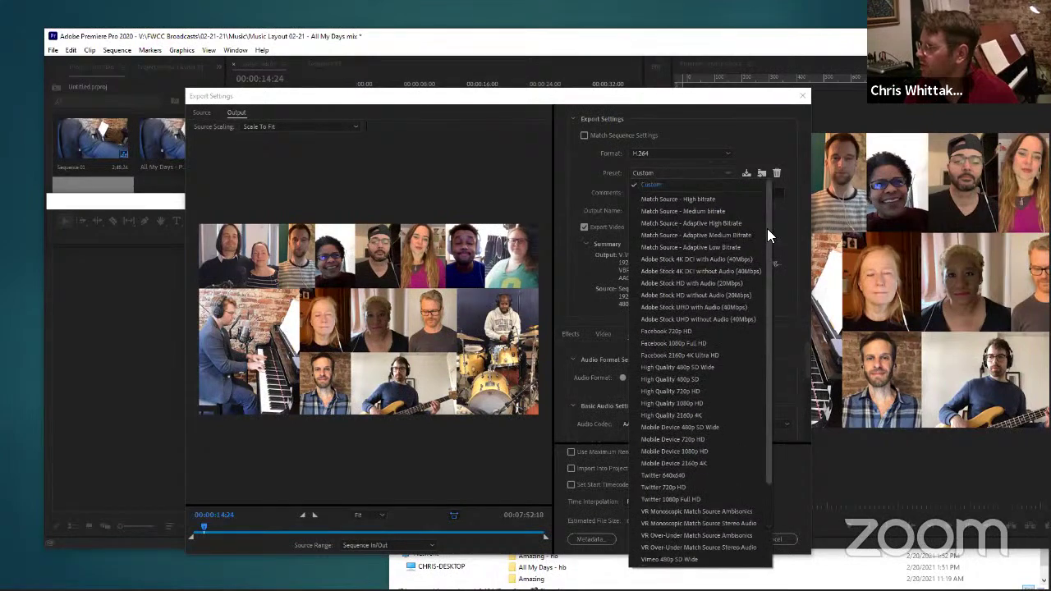
left_click(678, 198)
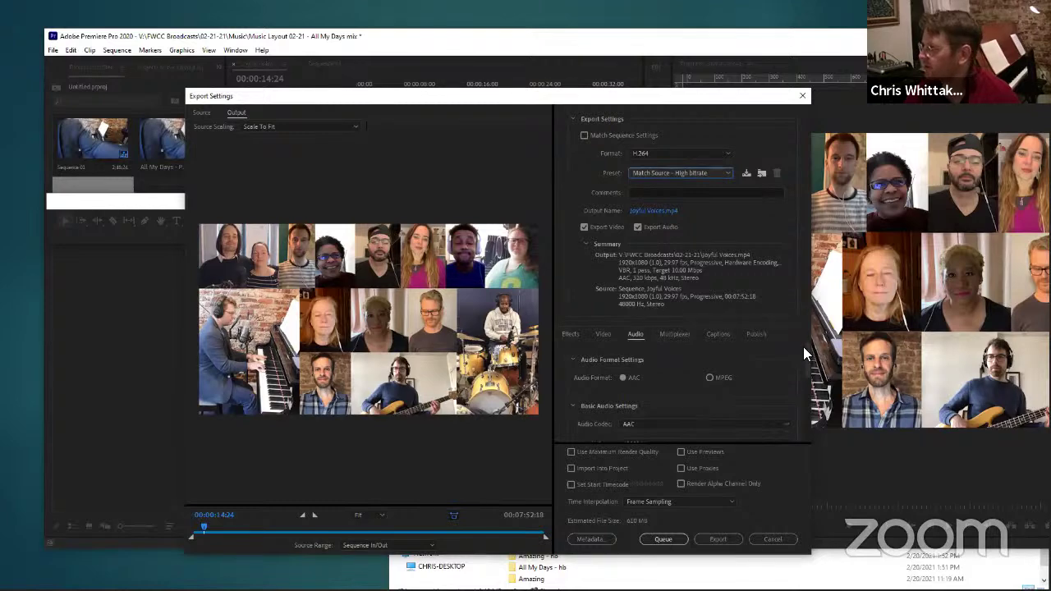
- Try a 44100 Hz sample rate for the export audio, restore 48000 Hz and cancel the export
scroll(806, 355, "down", 3)
left_click(771, 391)
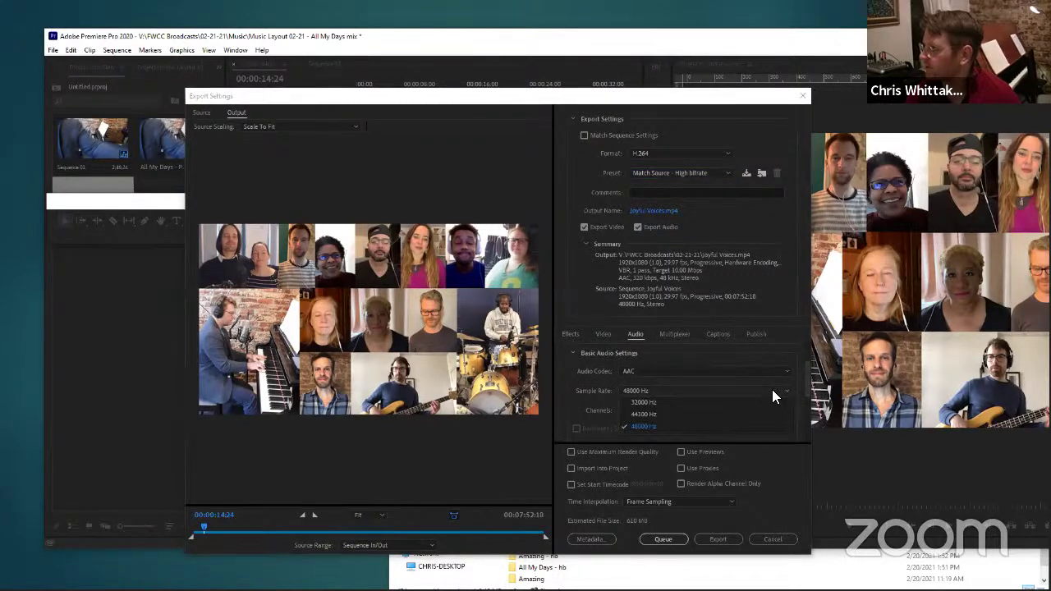
left_click(642, 414)
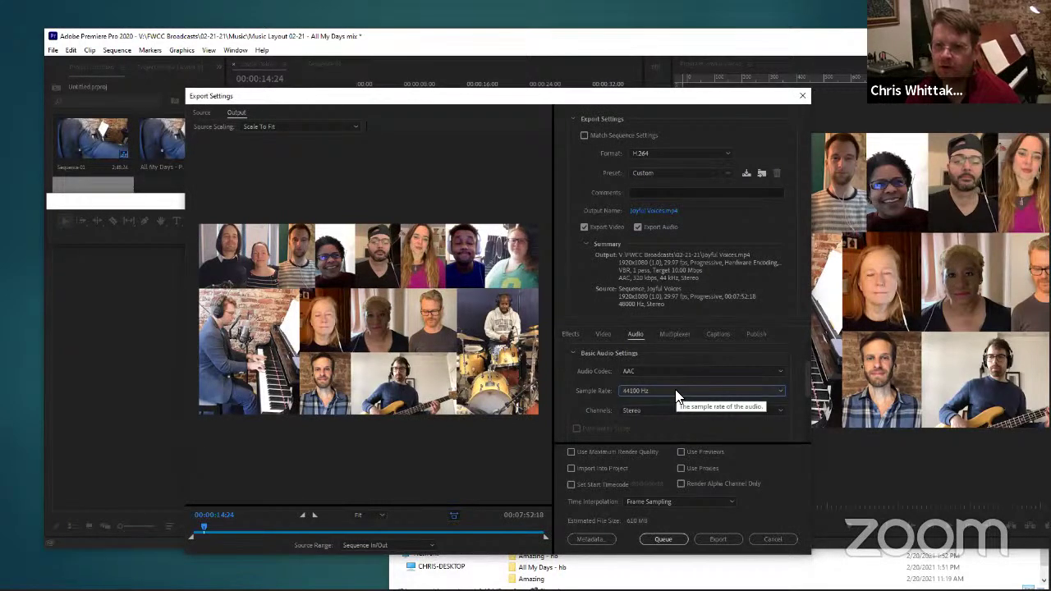
left_click(676, 394)
left_click(675, 424)
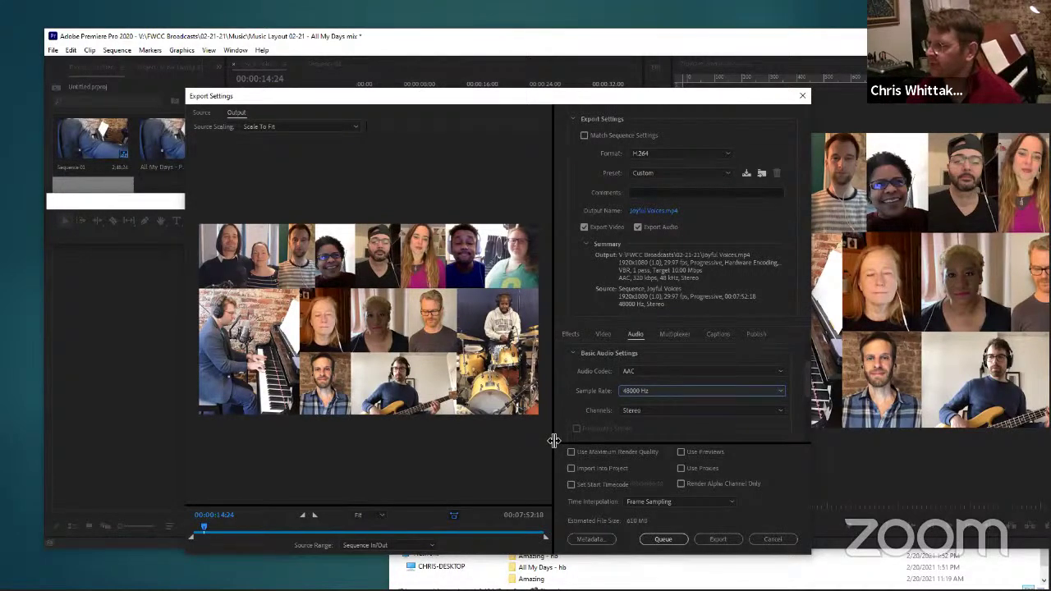
left_click_drag(550, 443, 548, 443)
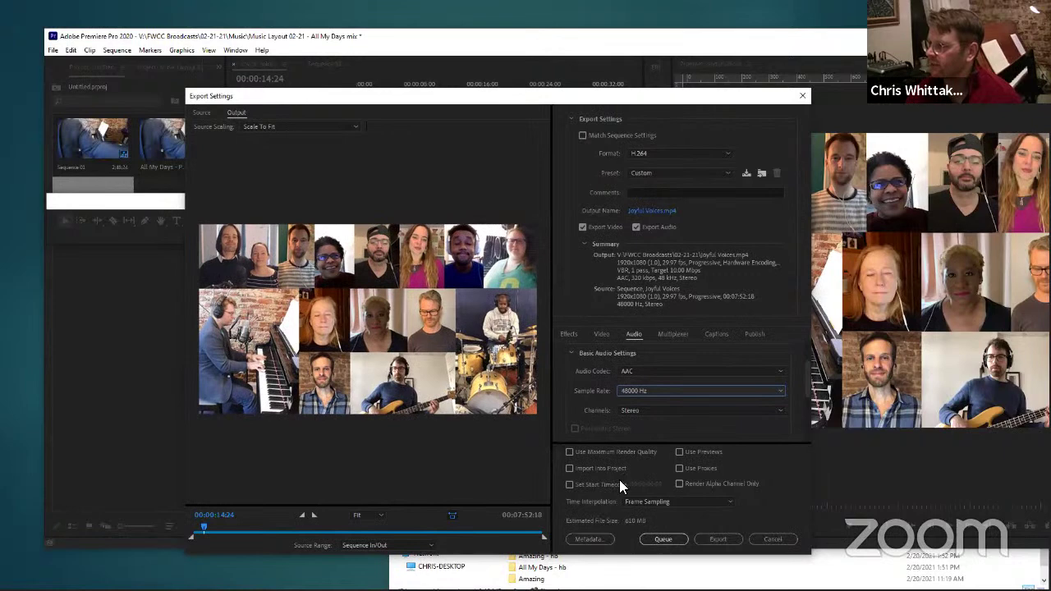
left_click(771, 539)
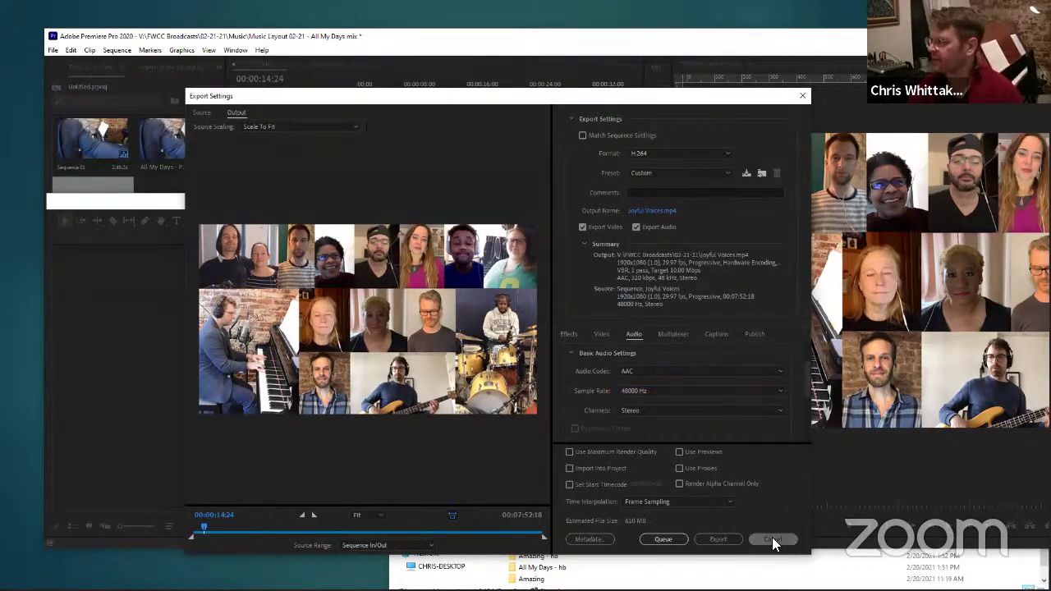